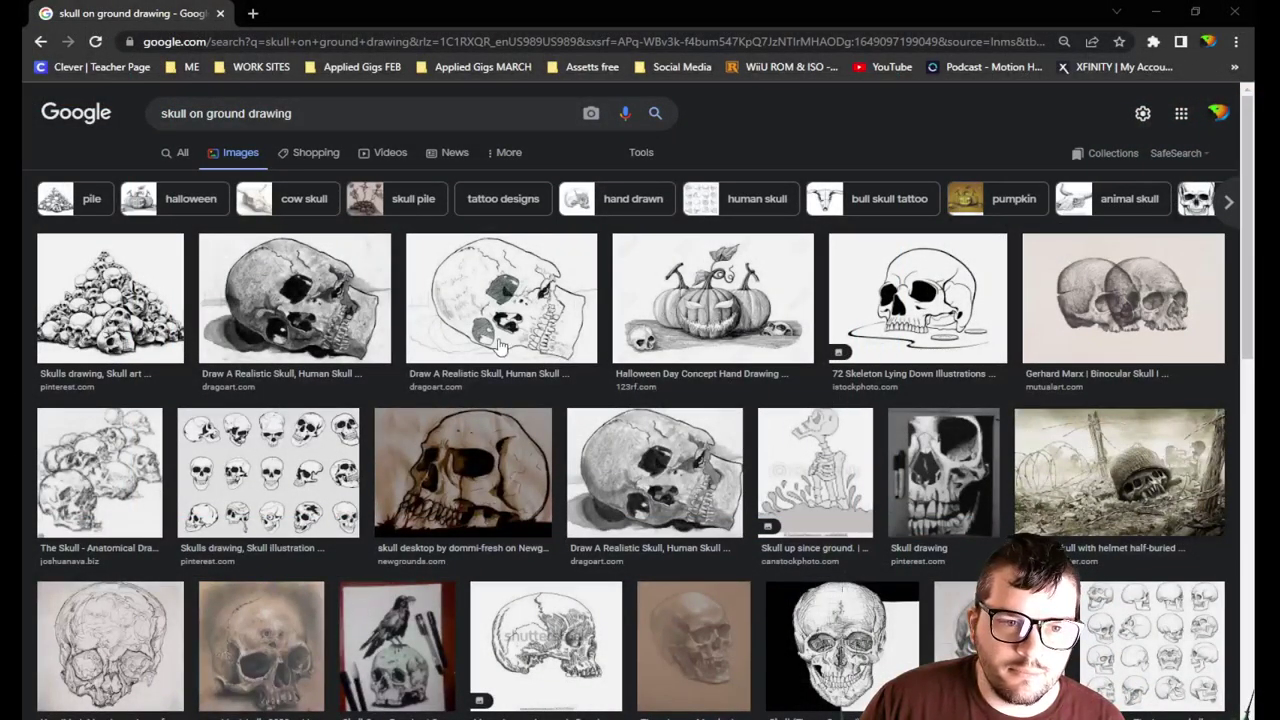
- Browse the skull-on-ground drawing results and preview the lying-down skull reference image
scroll(486, 370, down, 3)
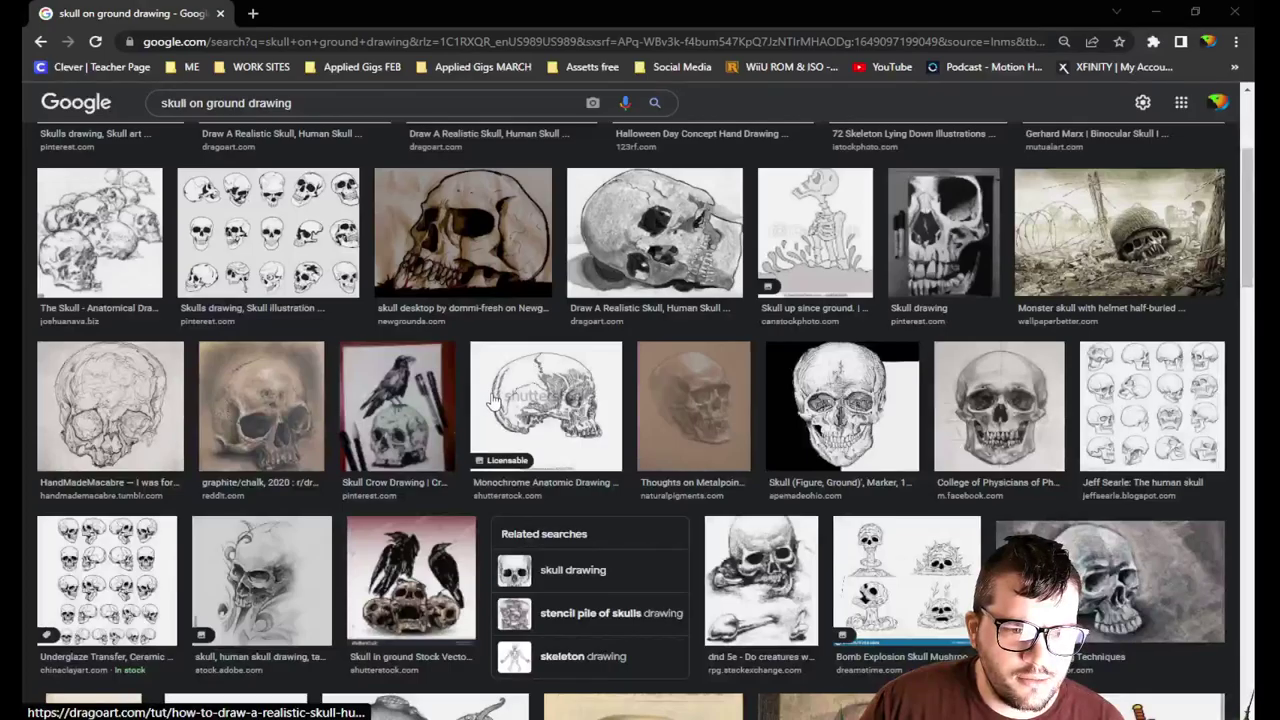
scroll(490, 400, up, 1)
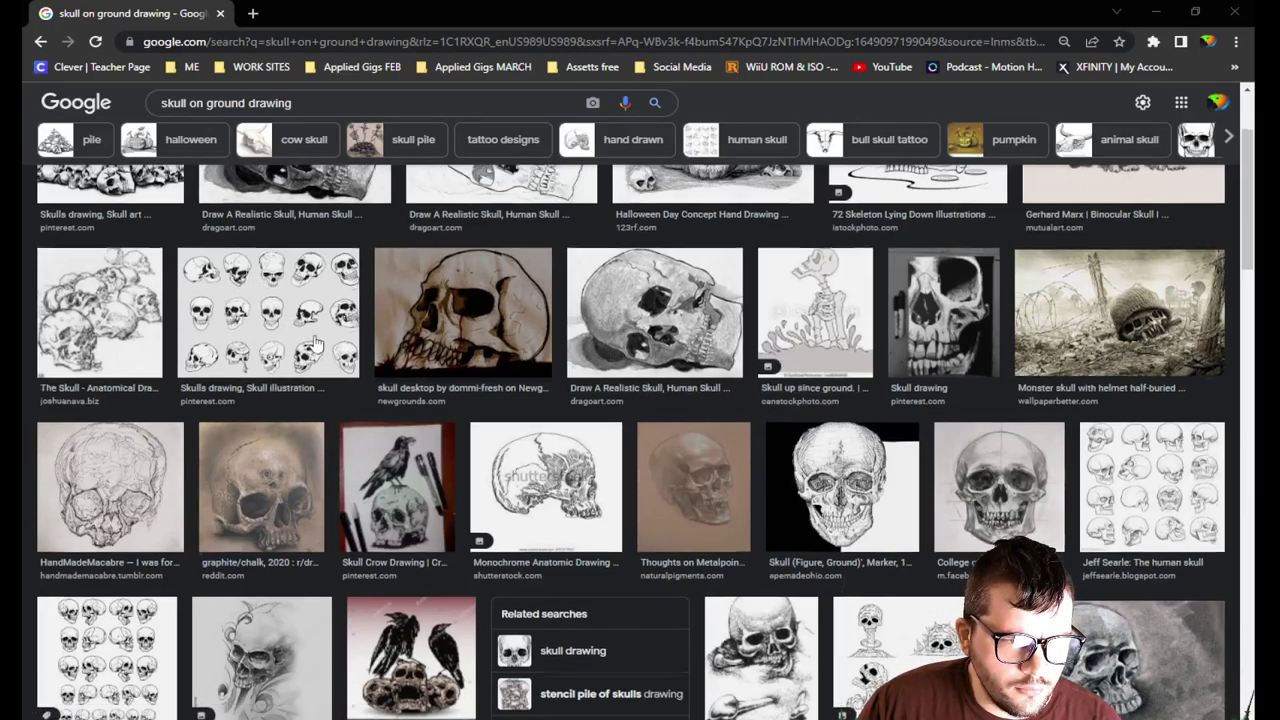
scroll(192, 278, up, 2)
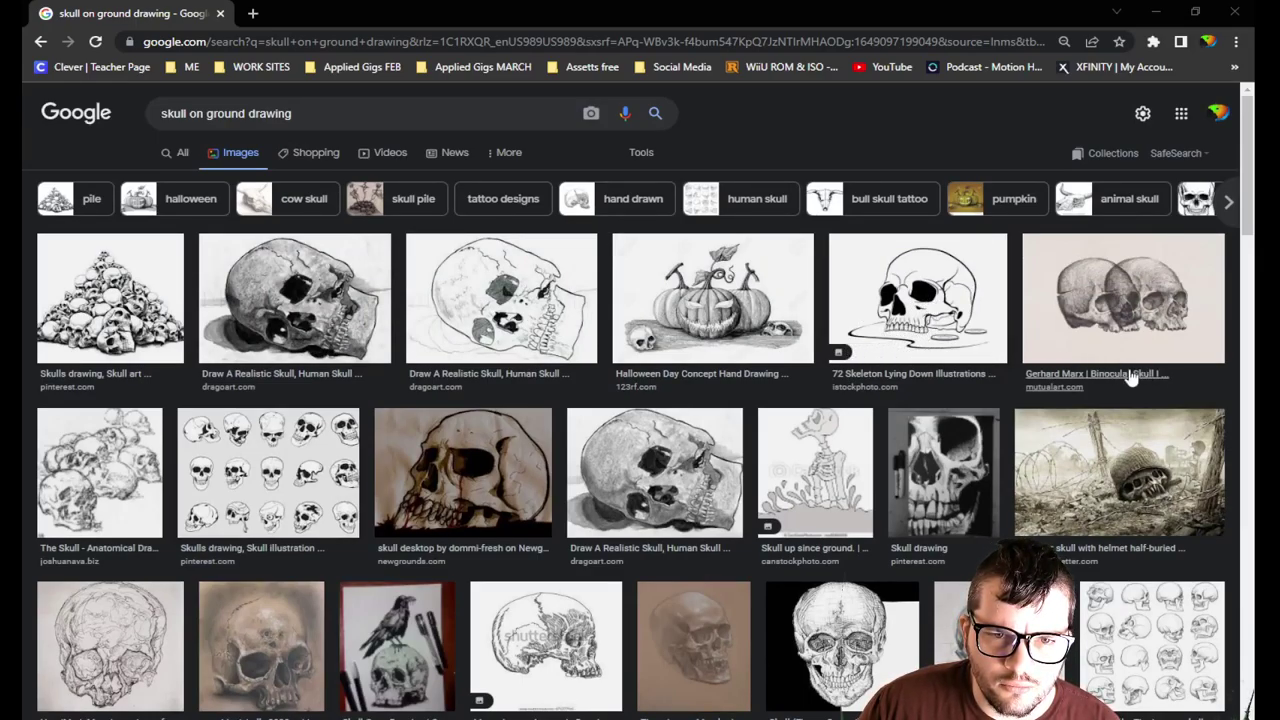
click(956, 344)
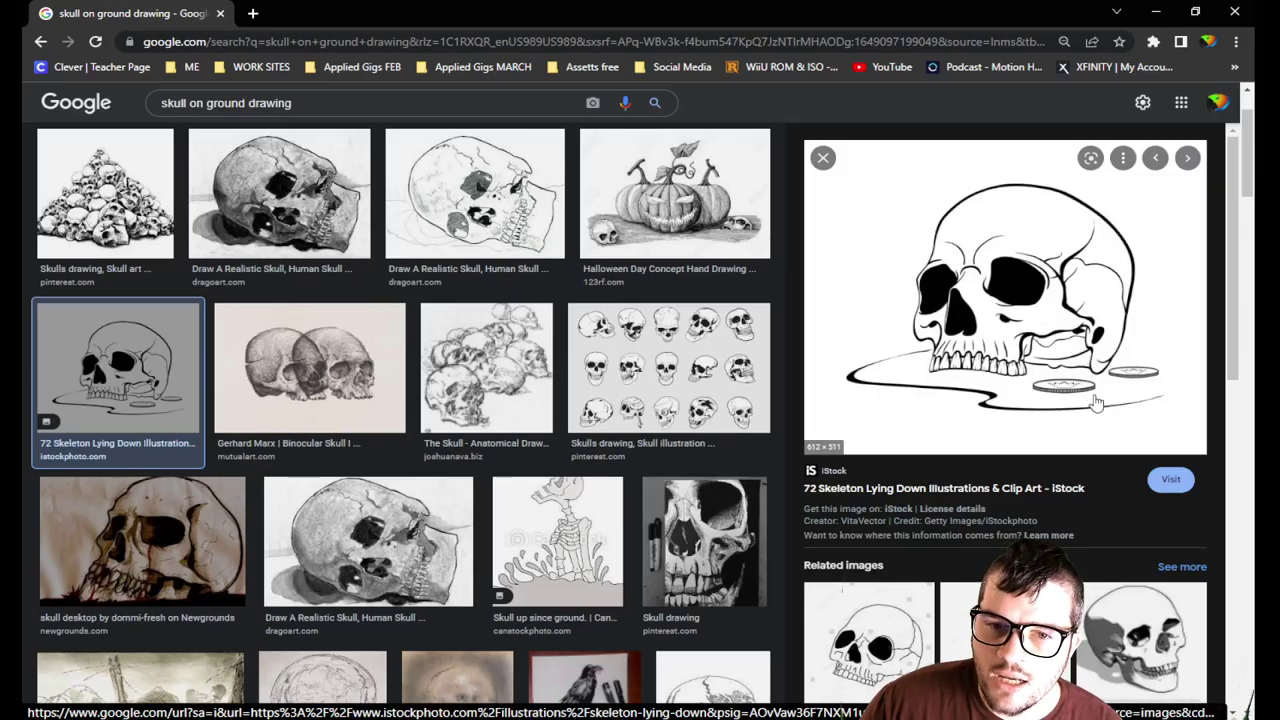
click(822, 160)
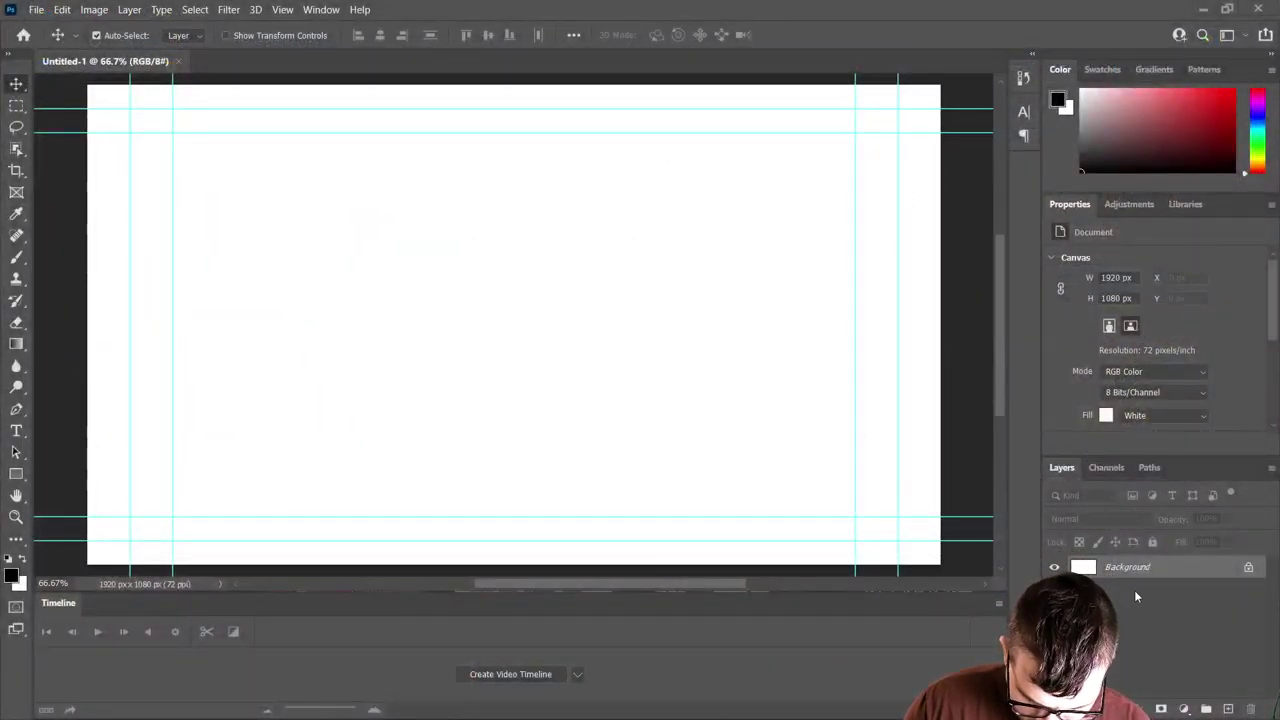
- Add Layer 1 above the Background and ready the Brush tool with pure red
click(1227, 709)
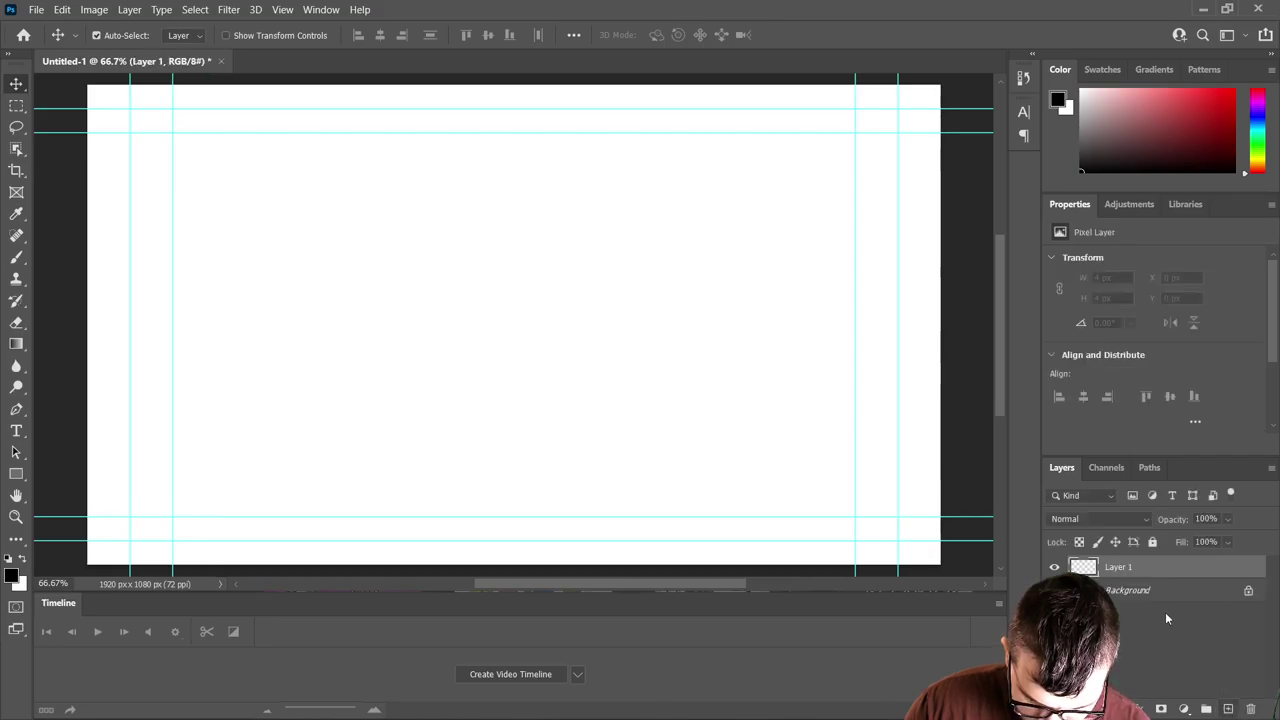
click(16, 257)
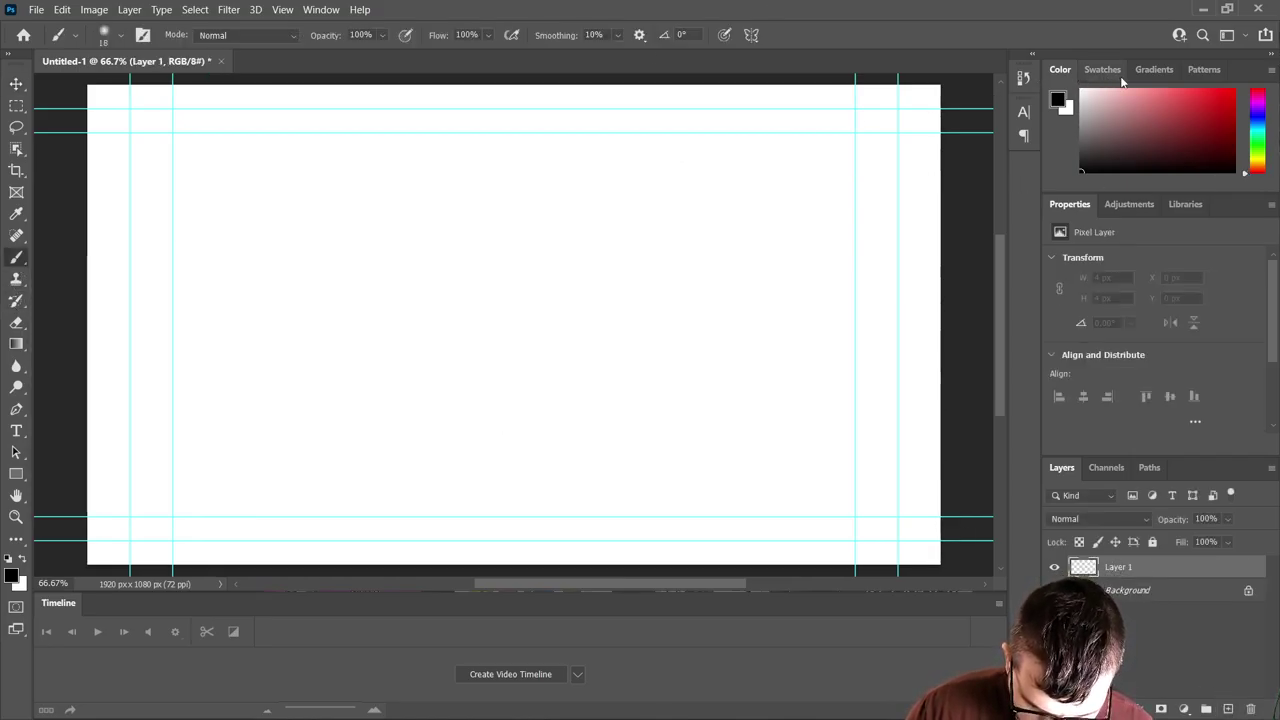
click(1234, 87)
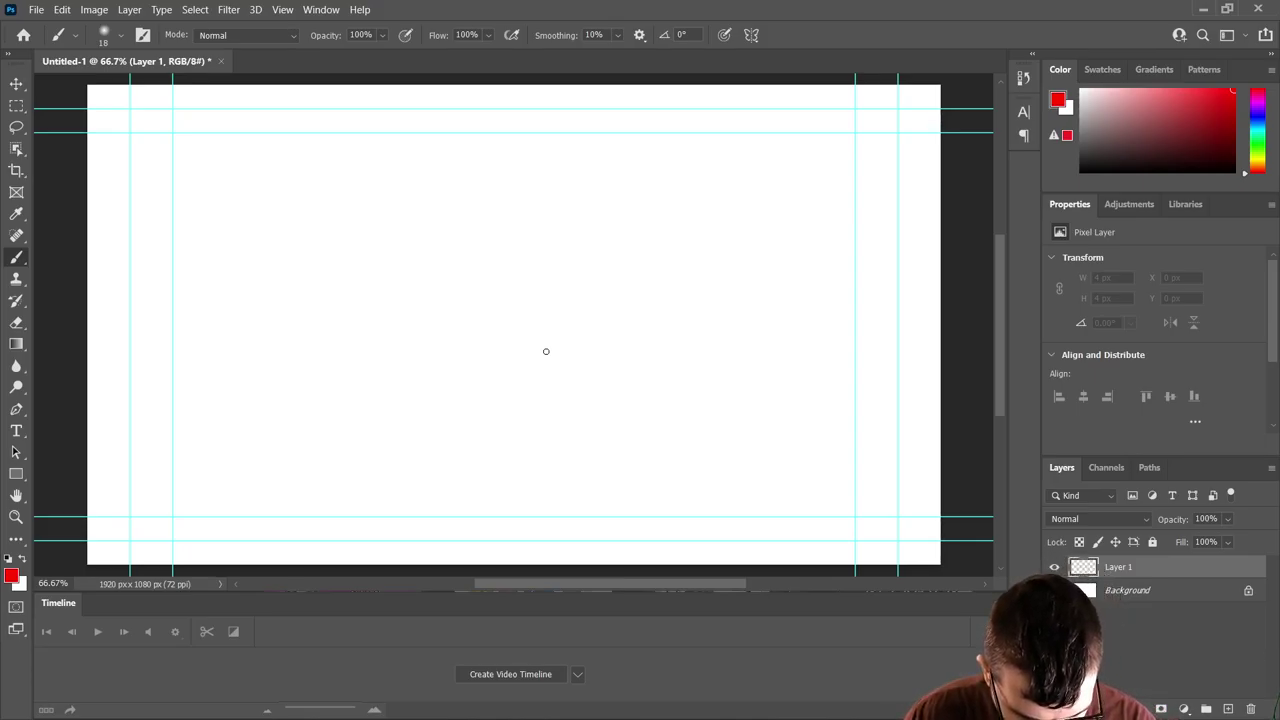
- Sketch the diagonal plank edge lines in red, redoing the first V-shaped stroke
mouse_move(955, 351)
mouse_down()
mouse_move(849, 394)
mouse_move(543, 563)
mouse_move(76, 355)
mouse_move(343, 186)
mouse_move(541, 84)
mouse_up()
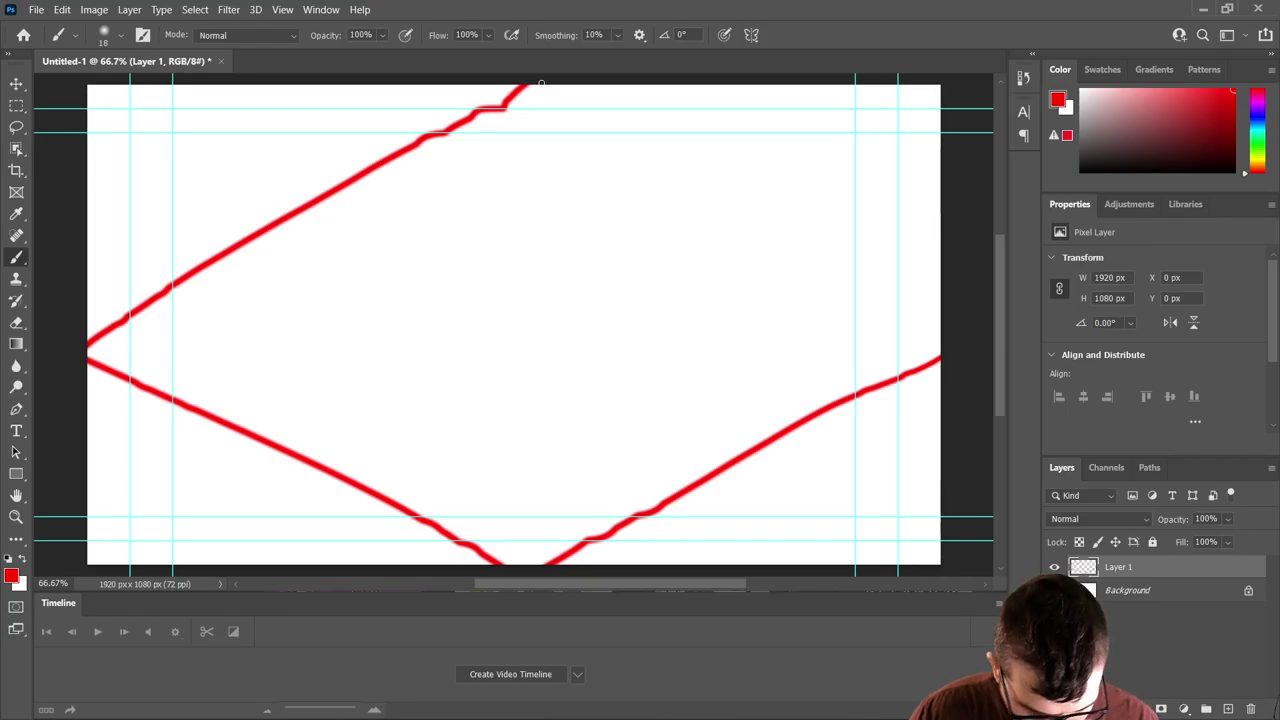
key(ctrl+z)
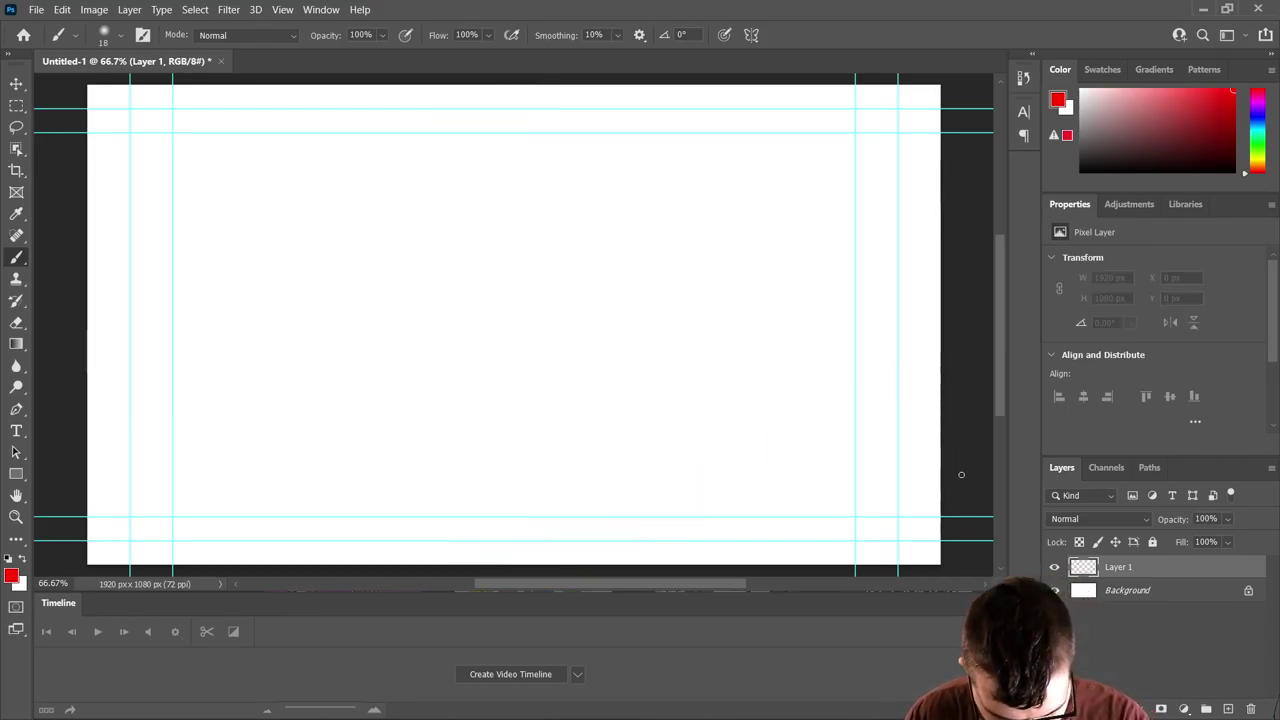
drag(964, 447, 727, 591)
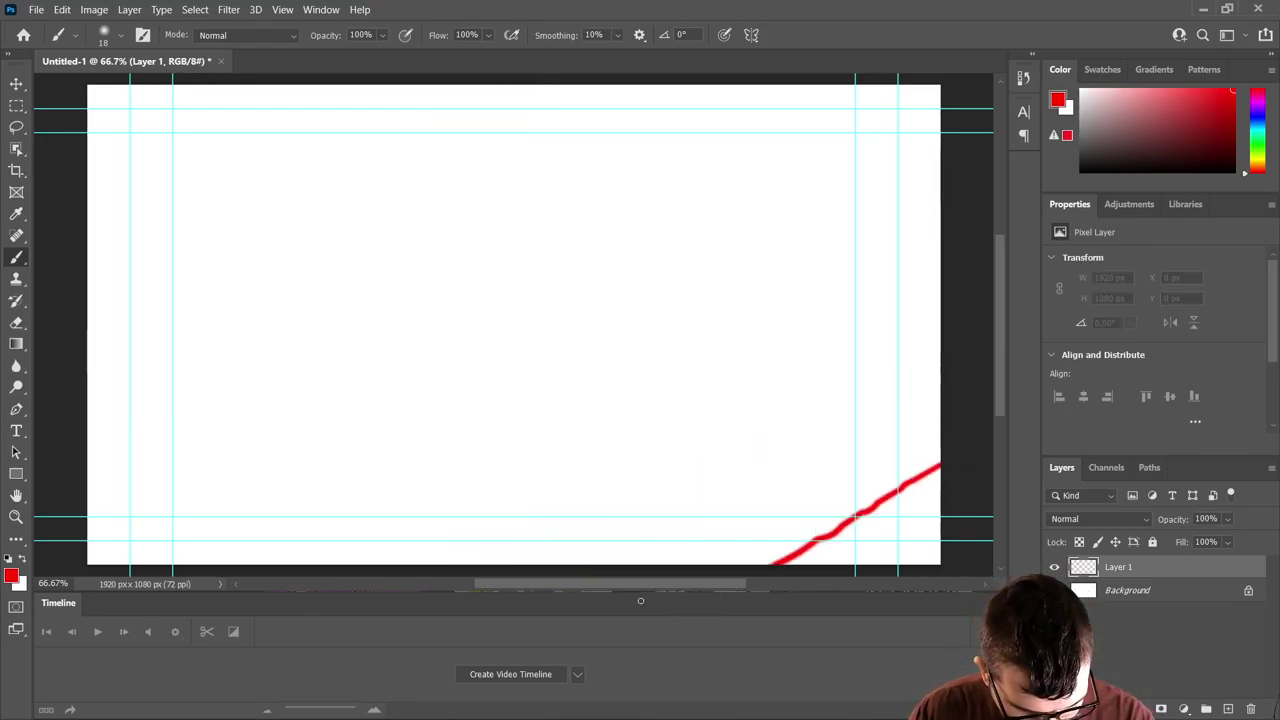
mouse_move(641, 601)
mouse_down()
mouse_move(80, 278)
mouse_move(122, 234)
mouse_move(384, 67)
mouse_up()
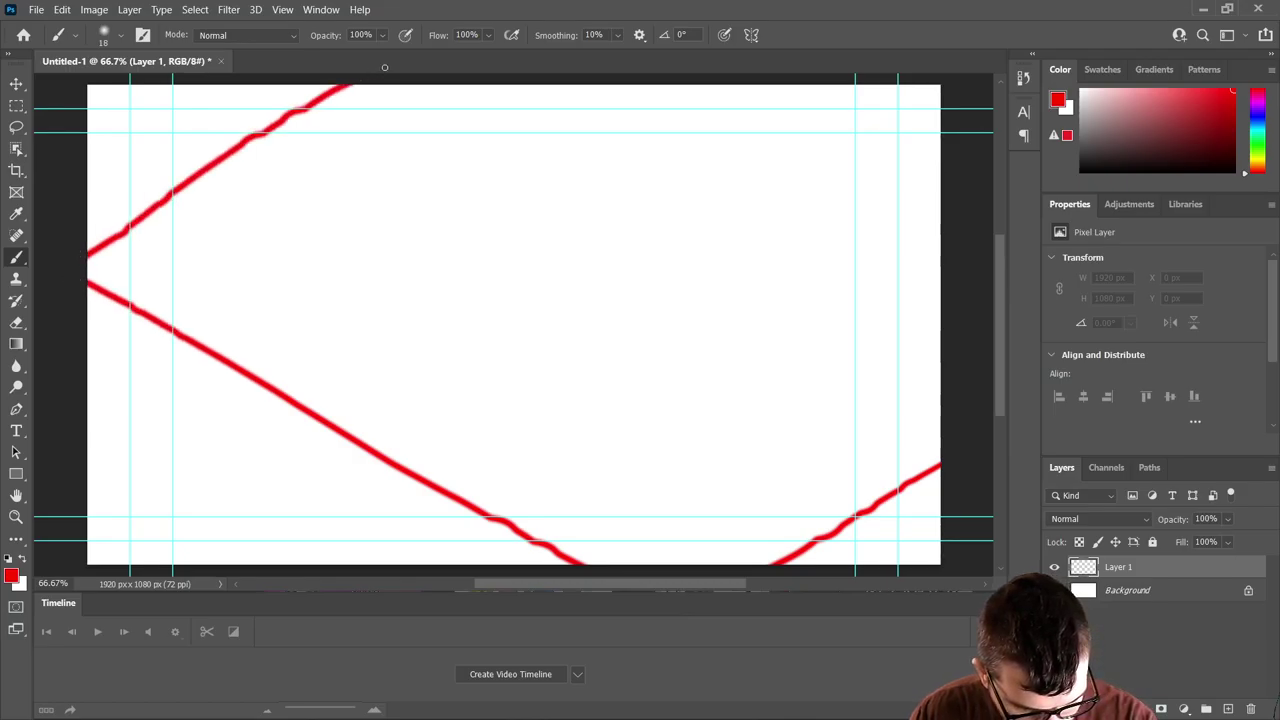
drag(105, 350, 478, 588)
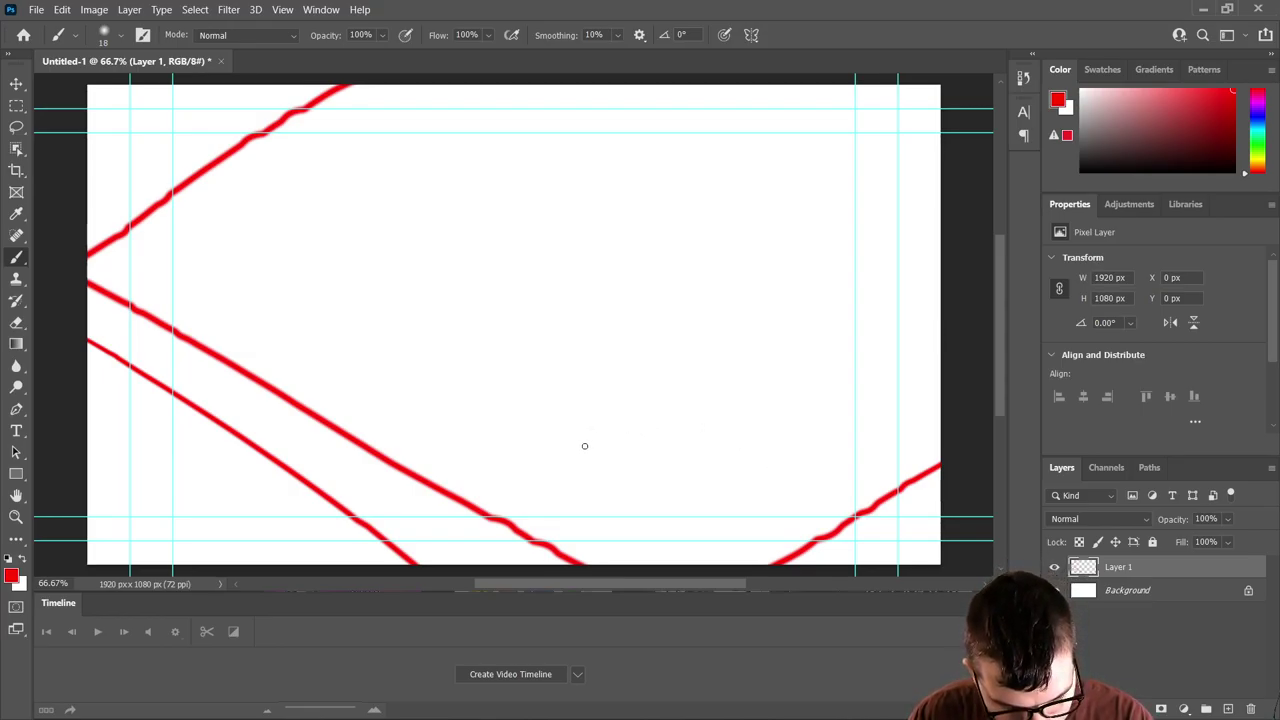
- Sketch the skull's head and jaw outline, both eye sockets, nose hole and teeth
mouse_move(580, 440)
mouse_down()
mouse_move(542, 535)
mouse_move(729, 556)
mouse_move(723, 440)
mouse_move(742, 444)
mouse_move(724, 467)
mouse_move(760, 465)
mouse_move(860, 371)
mouse_move(837, 212)
mouse_move(674, 175)
mouse_move(580, 248)
mouse_move(566, 342)
mouse_move(580, 435)
mouse_up()
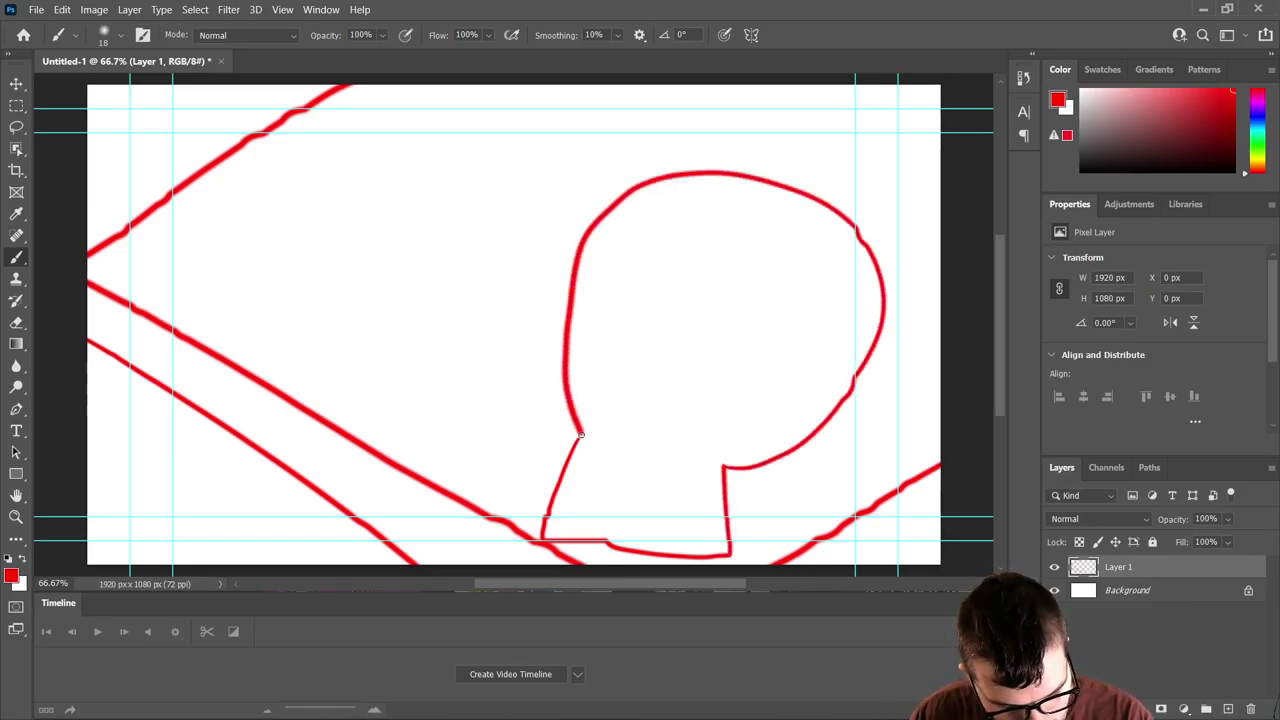
right_click(652, 324)
click(647, 315)
mouse_move(652, 318)
mouse_down()
mouse_move(606, 306)
mouse_move(620, 310)
mouse_up()
drag(758, 347, 725, 342)
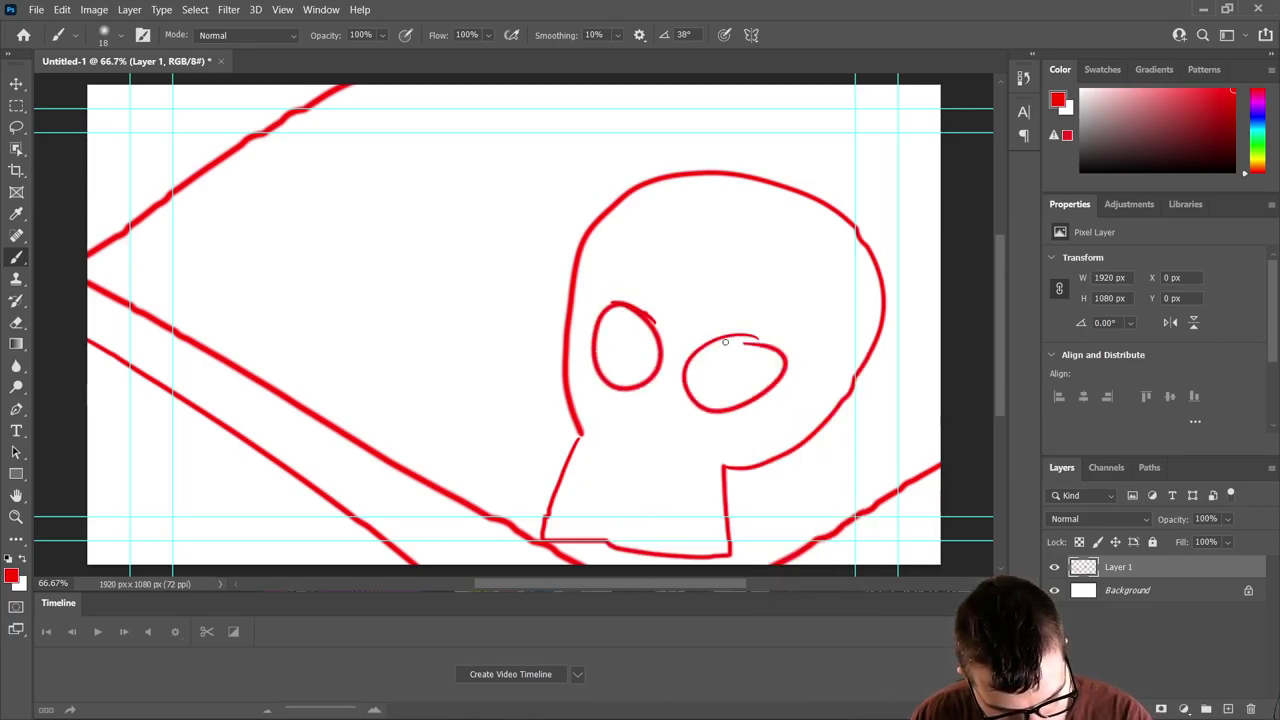
mouse_move(638, 430)
mouse_down()
mouse_move(623, 456)
mouse_move(648, 434)
mouse_move(652, 465)
mouse_move(645, 409)
mouse_up()
mouse_move(583, 517)
mouse_down()
mouse_move(581, 545)
mouse_move(613, 548)
mouse_up()
mouse_move(652, 528)
mouse_down()
mouse_move(653, 556)
mouse_move(697, 558)
mouse_up()
- Add cheek and brow arcs, the small top hat, a pupil and left-eye shading
drag(804, 412, 786, 432)
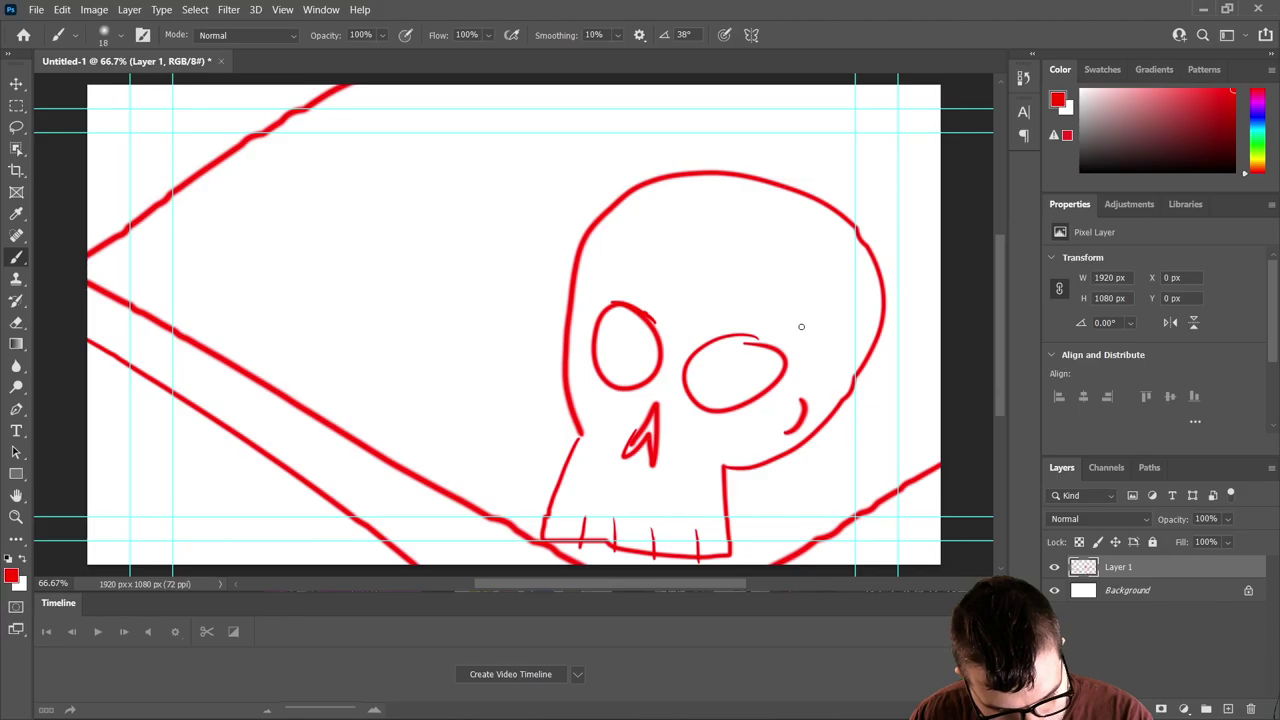
drag(815, 364, 777, 314)
drag(597, 297, 632, 292)
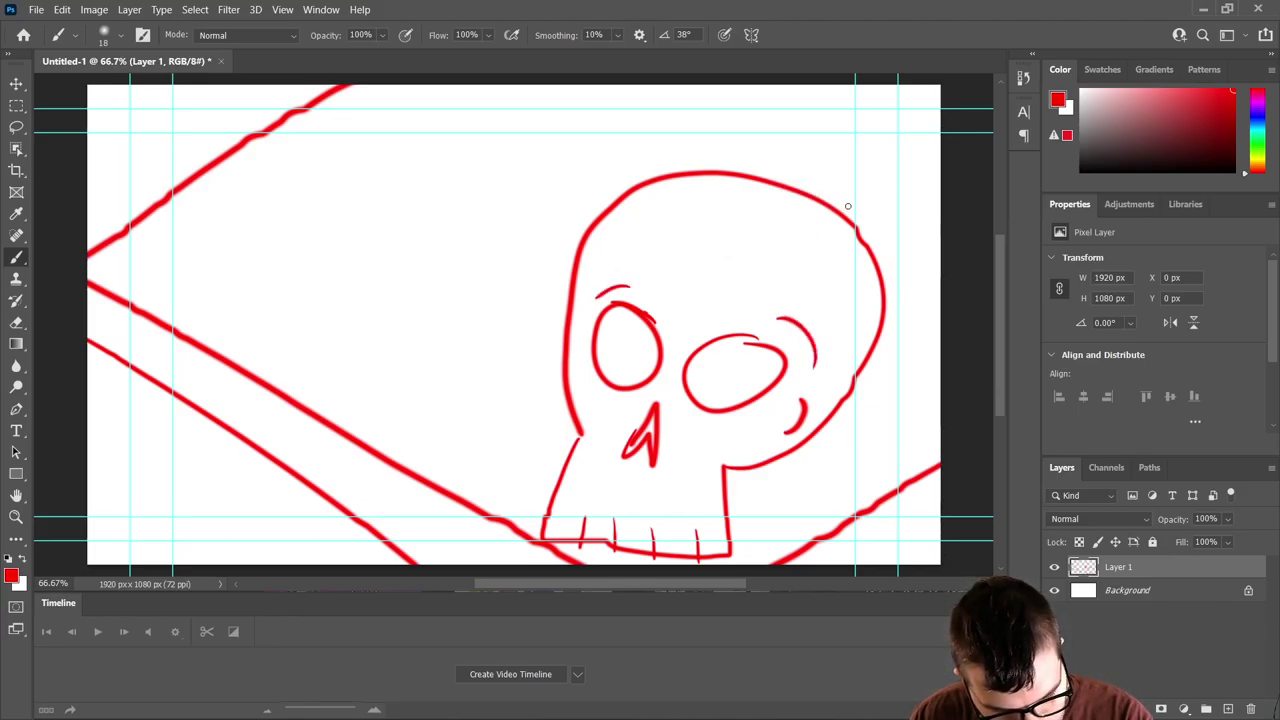
mouse_move(871, 218)
mouse_down()
mouse_move(780, 166)
mouse_move(851, 116)
mouse_move(878, 121)
mouse_move(858, 203)
mouse_up()
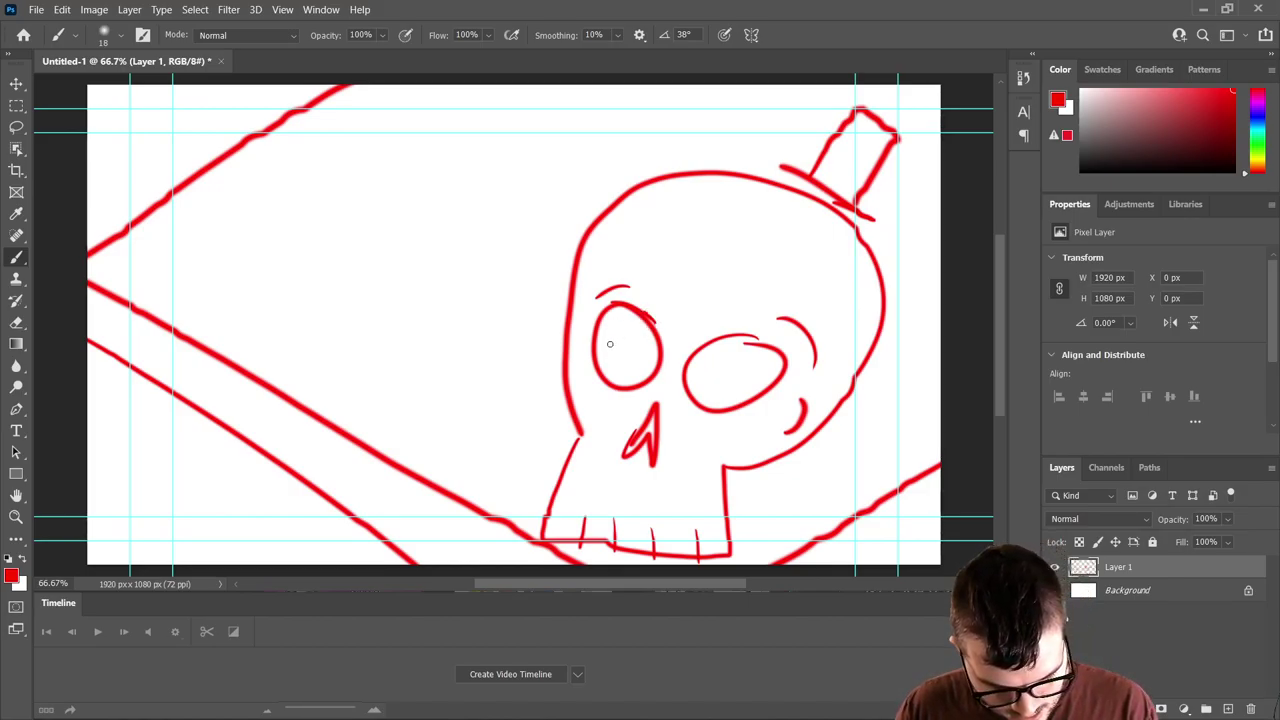
drag(698, 391, 703, 389)
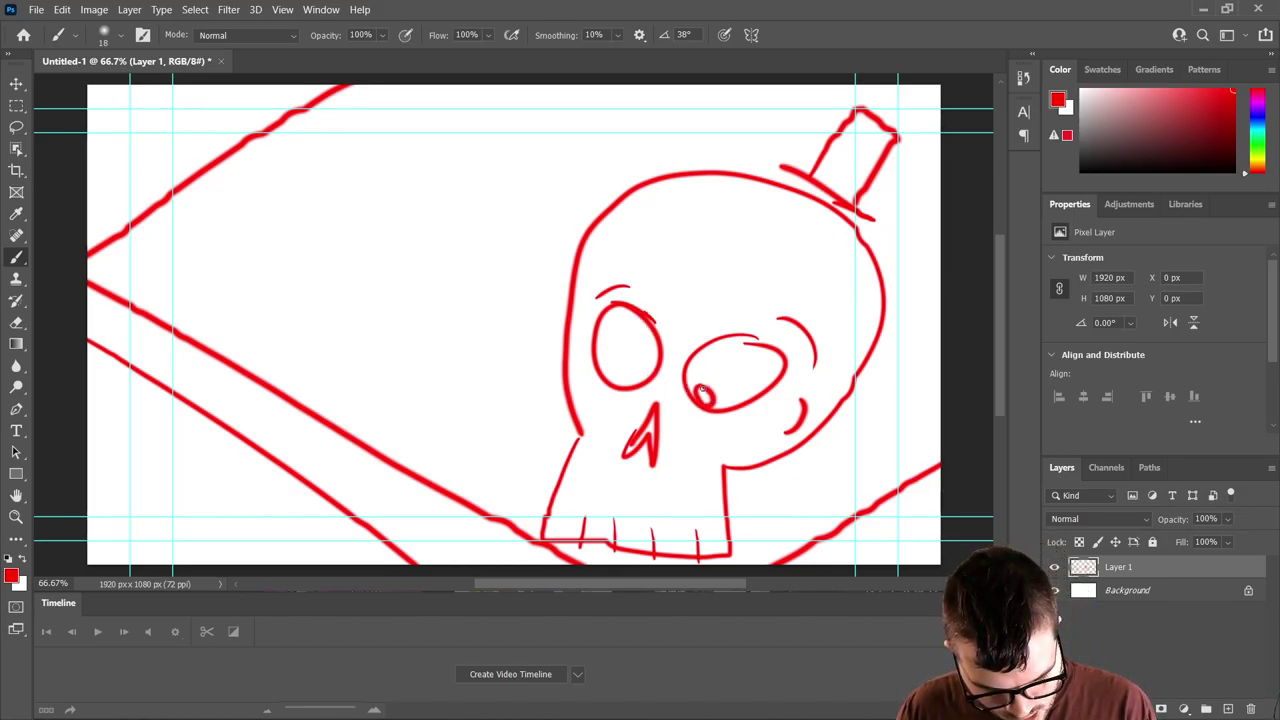
mouse_move(608, 376)
mouse_down()
mouse_move(610, 345)
mouse_move(627, 370)
mouse_move(650, 320)
mouse_up()
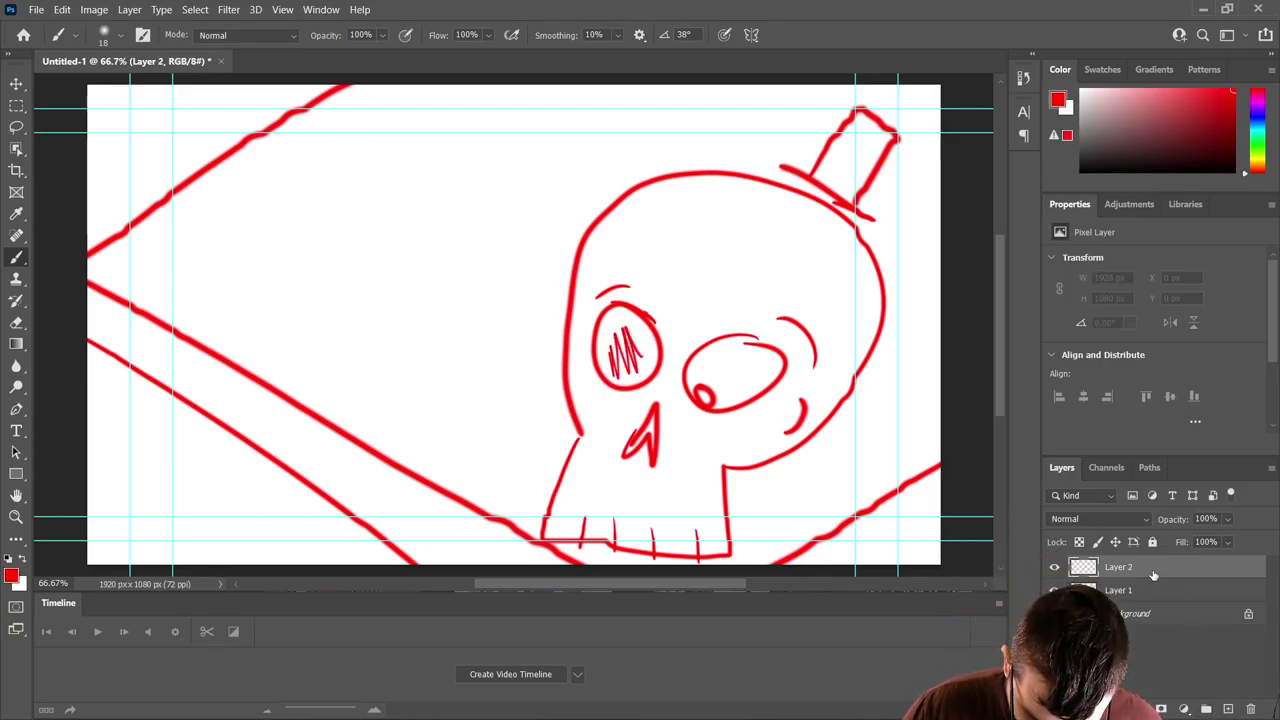
- Add Layer 2, lock the sketch layer renamed 'ref', and select Layer 2 with black
click(1229, 709)
click(1152, 543)
double_click(1118, 590)
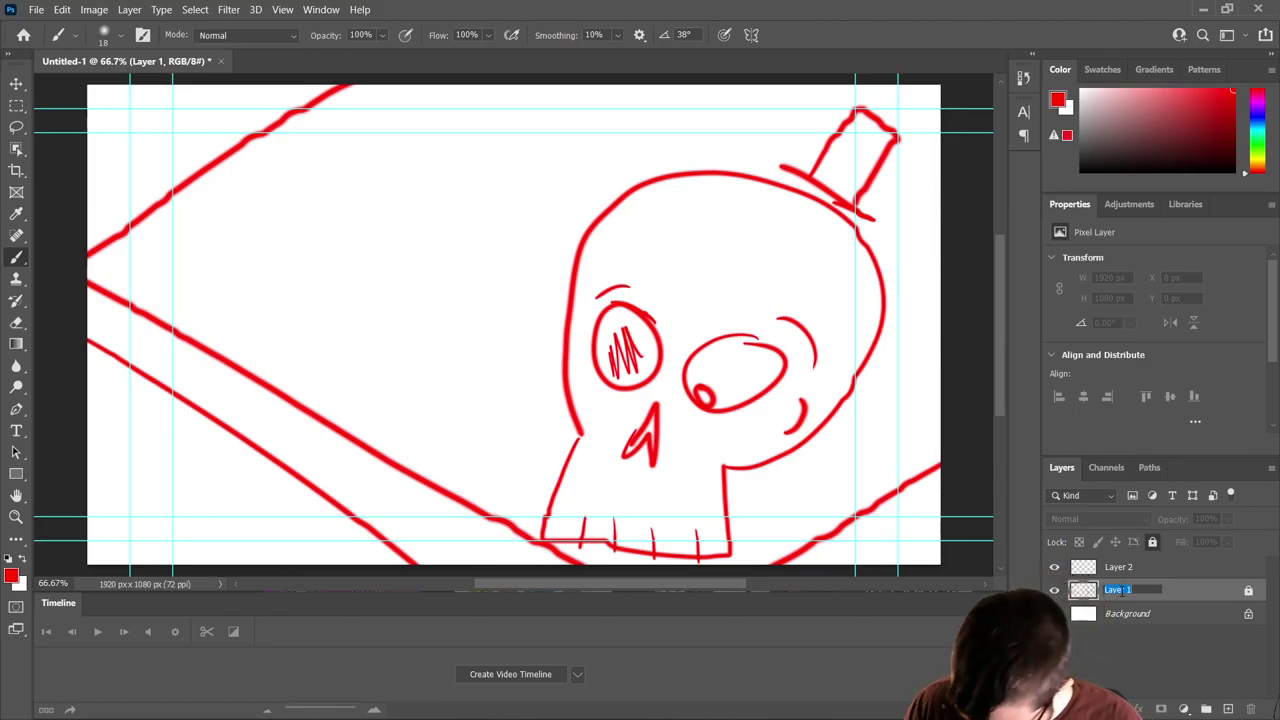
text(ref)
key(Return)
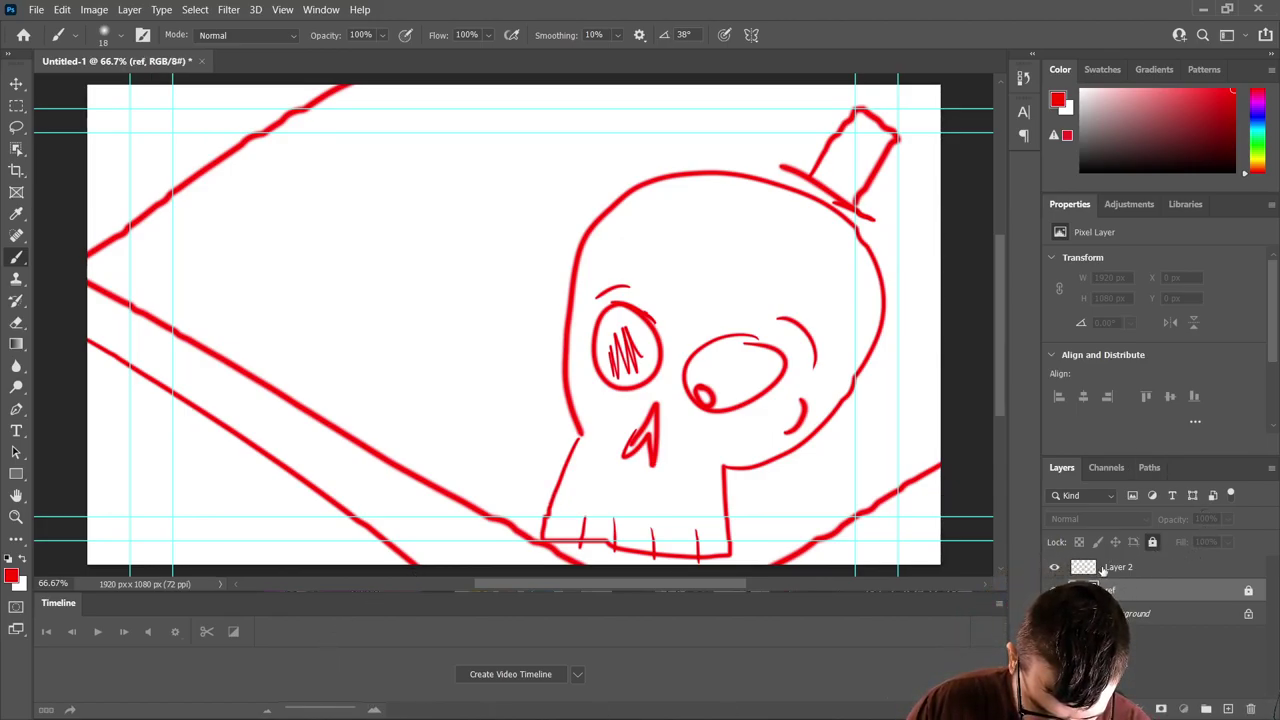
click(1103, 569)
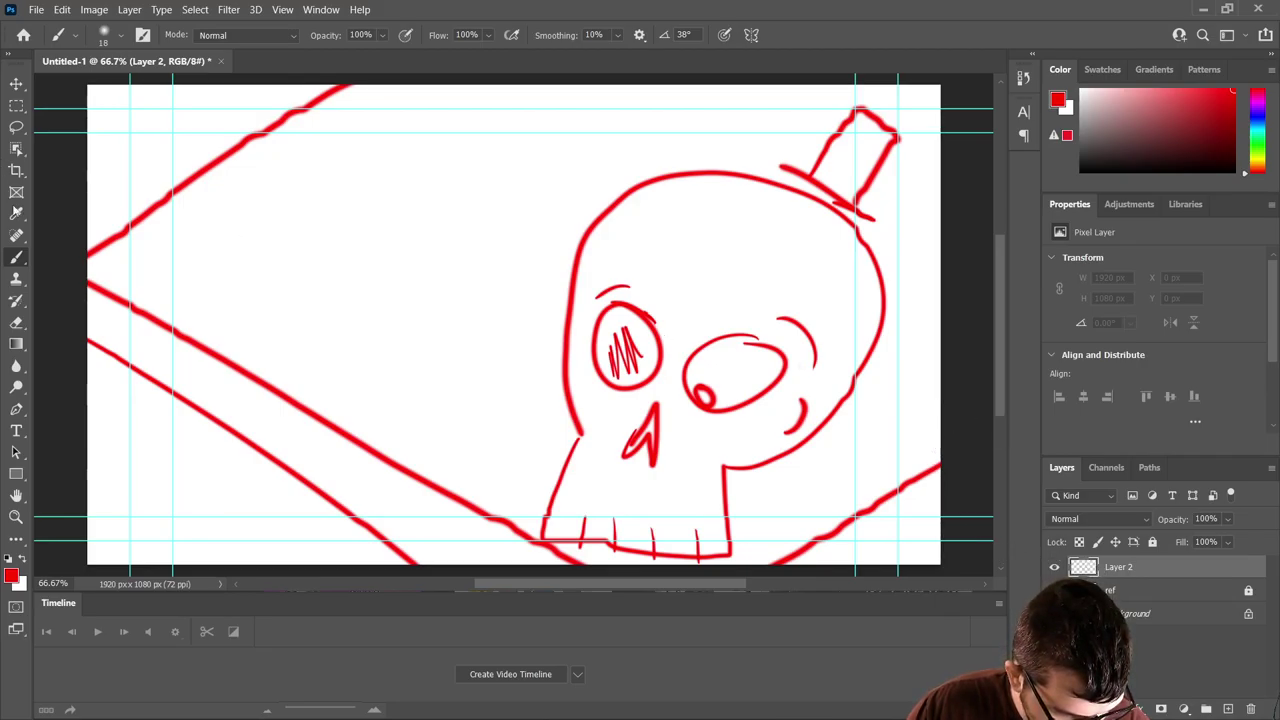
key(d)
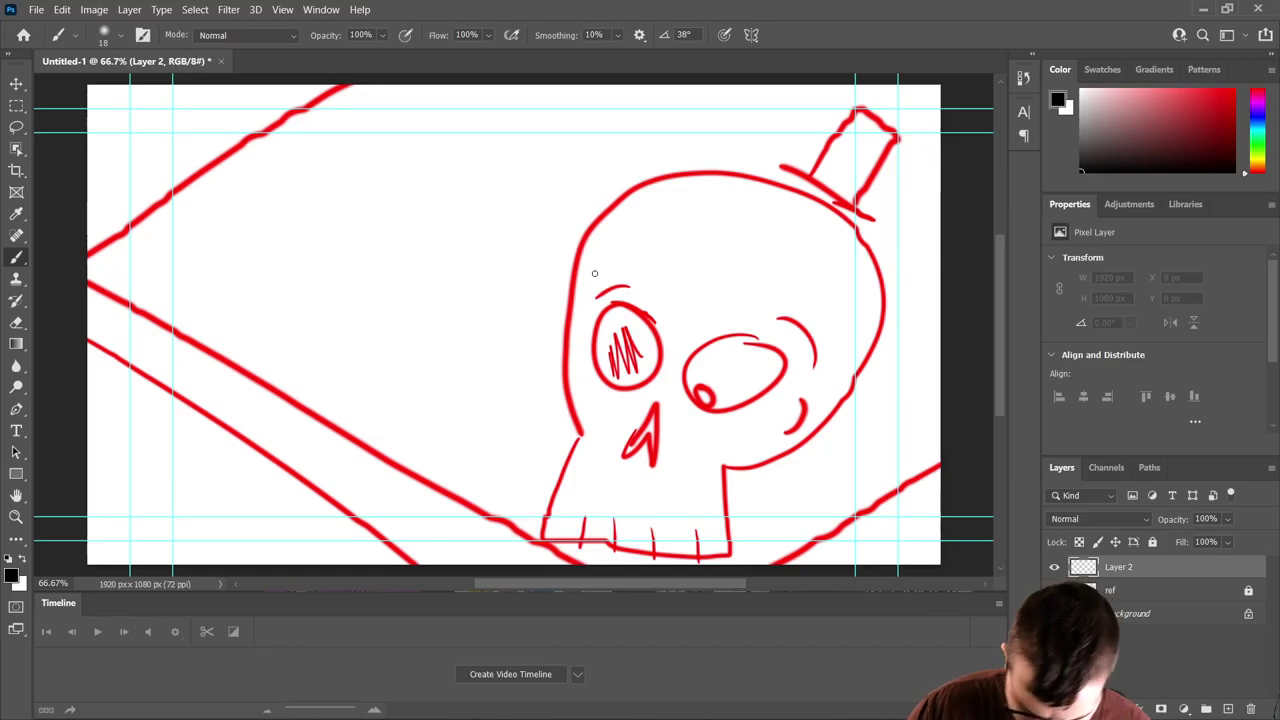
scroll(571, 283, right, 1)
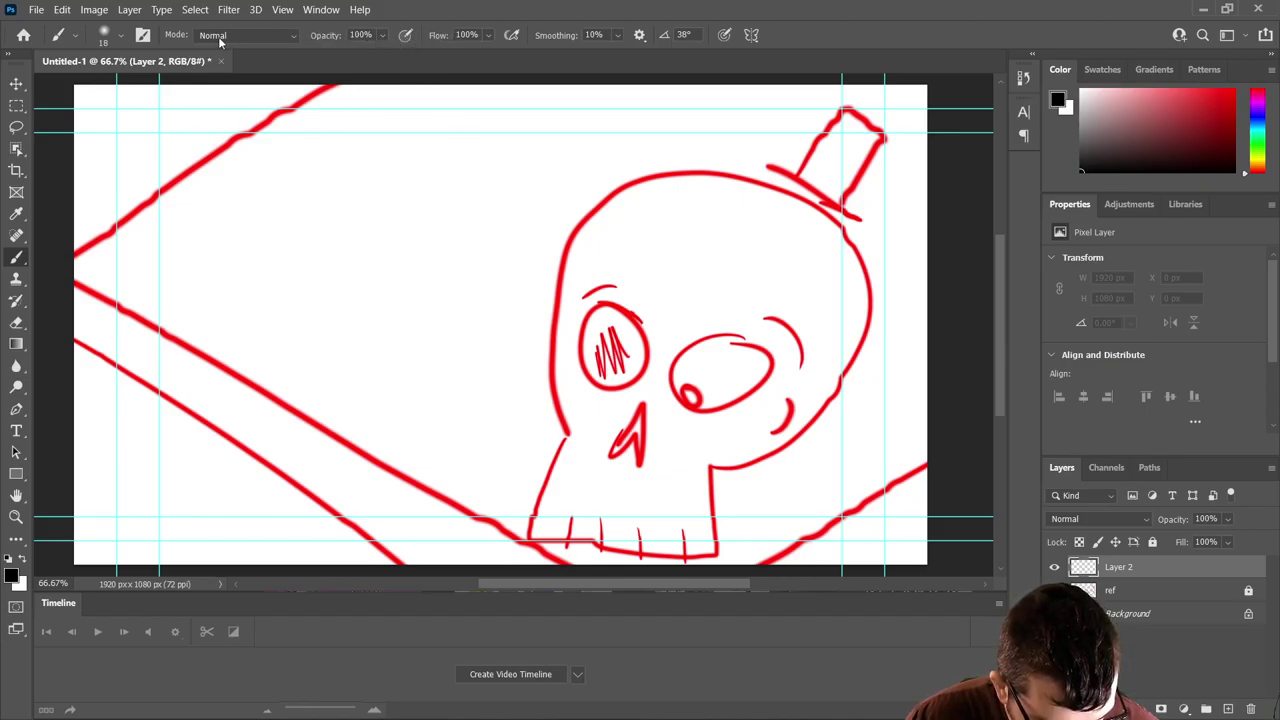
- Make the brush slightly smaller and return to the standard screen view
click(118, 37)
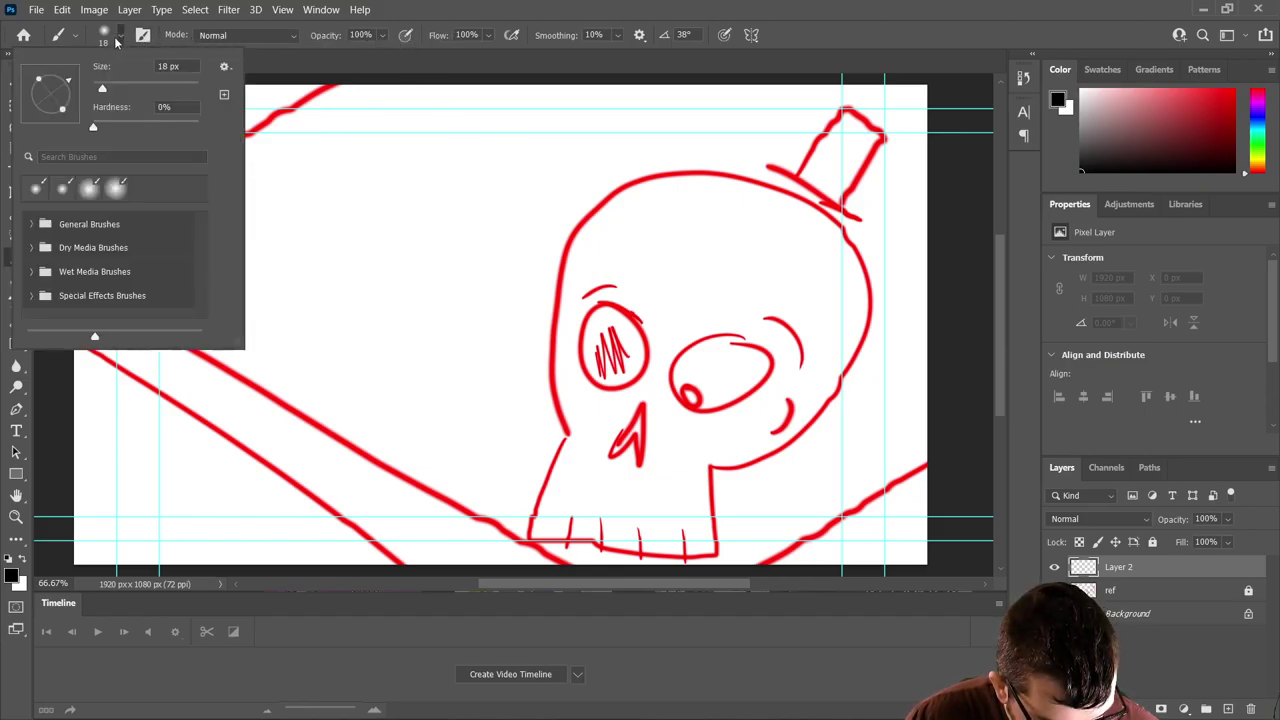
drag(103, 90, 99, 90)
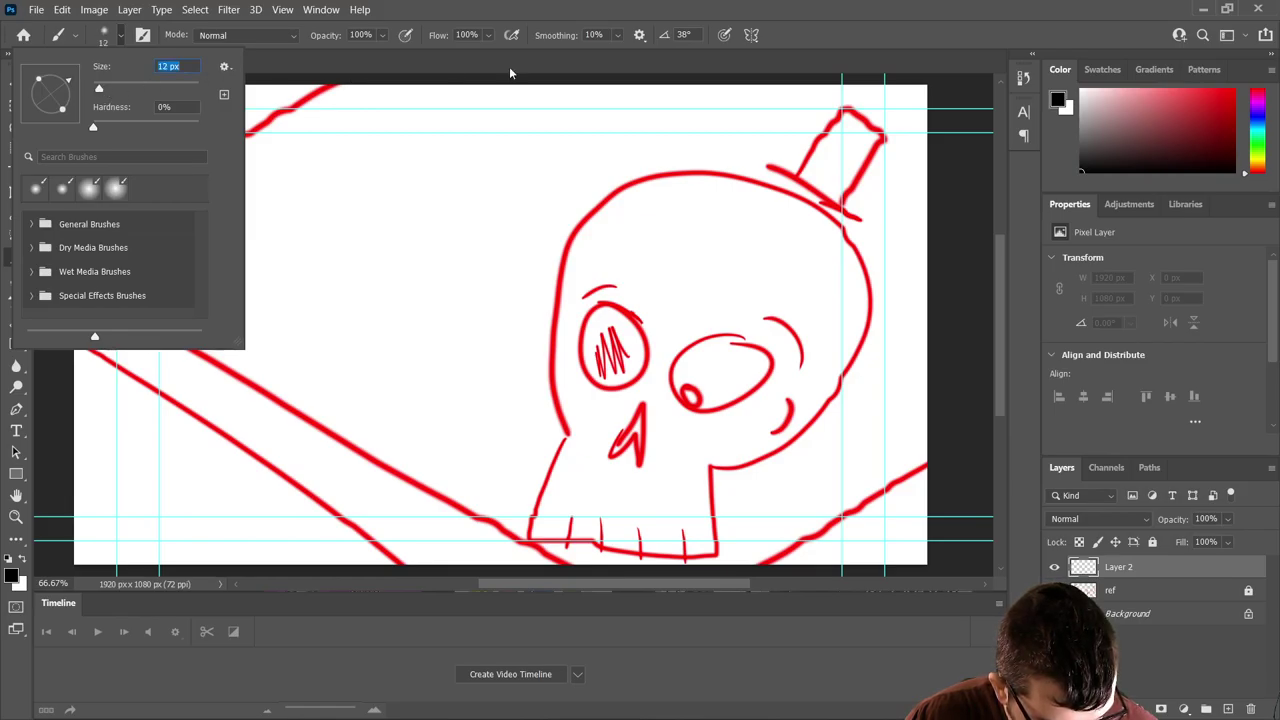
click(600, 9)
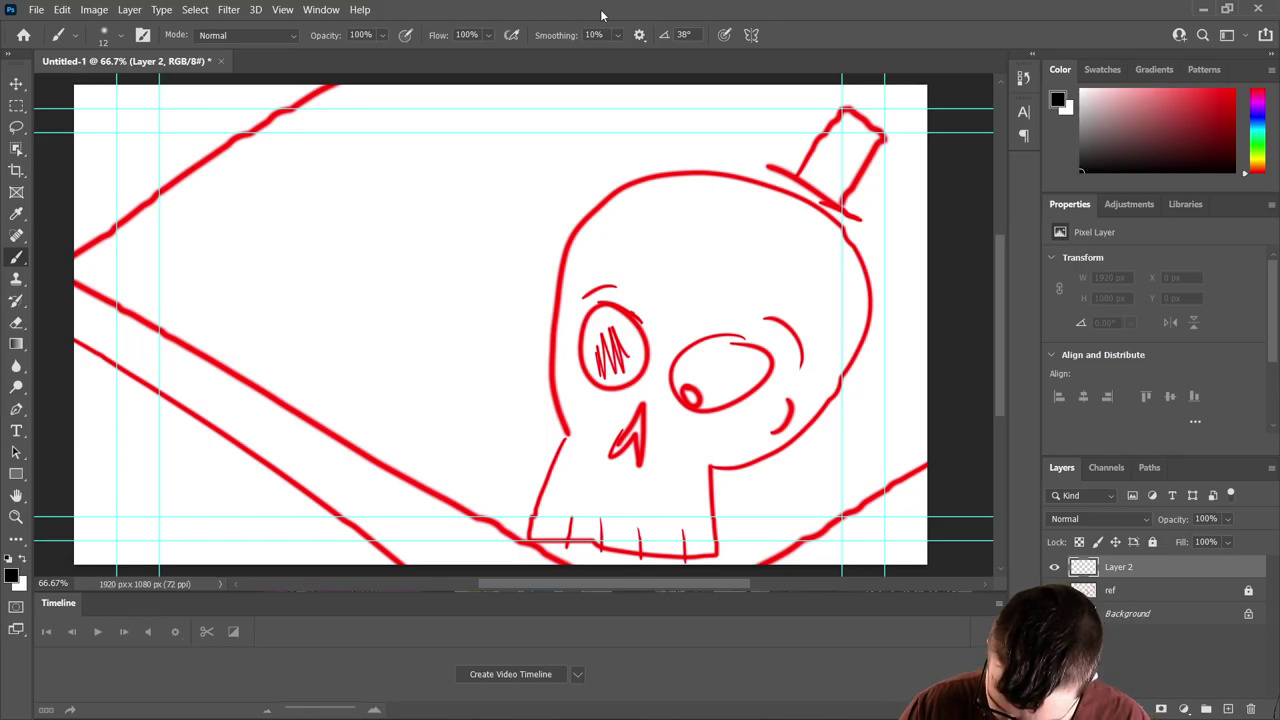
scroll(535, 287, up, 2)
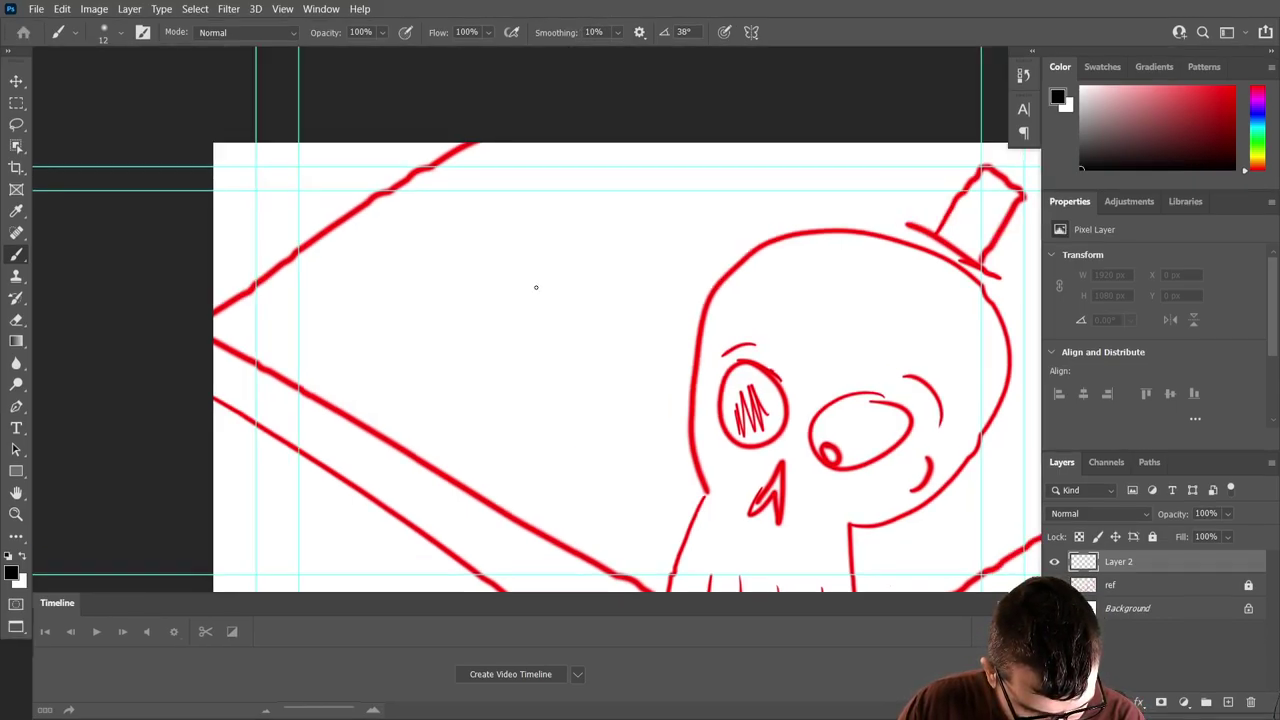
key(f)
key(f)
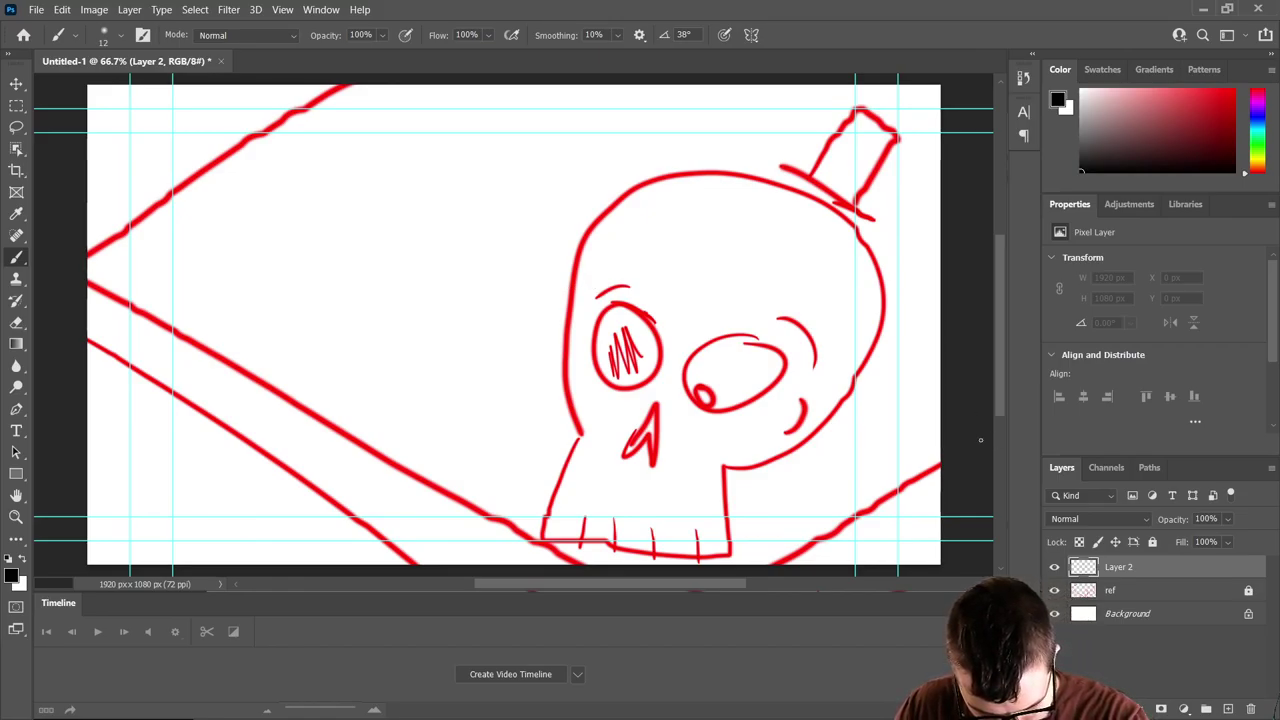
- Ink the lower-right, left, top-left and lower-left plank edges in black, redoing the top-left edge
drag(941, 465, 788, 565)
drag(578, 554, 87, 300)
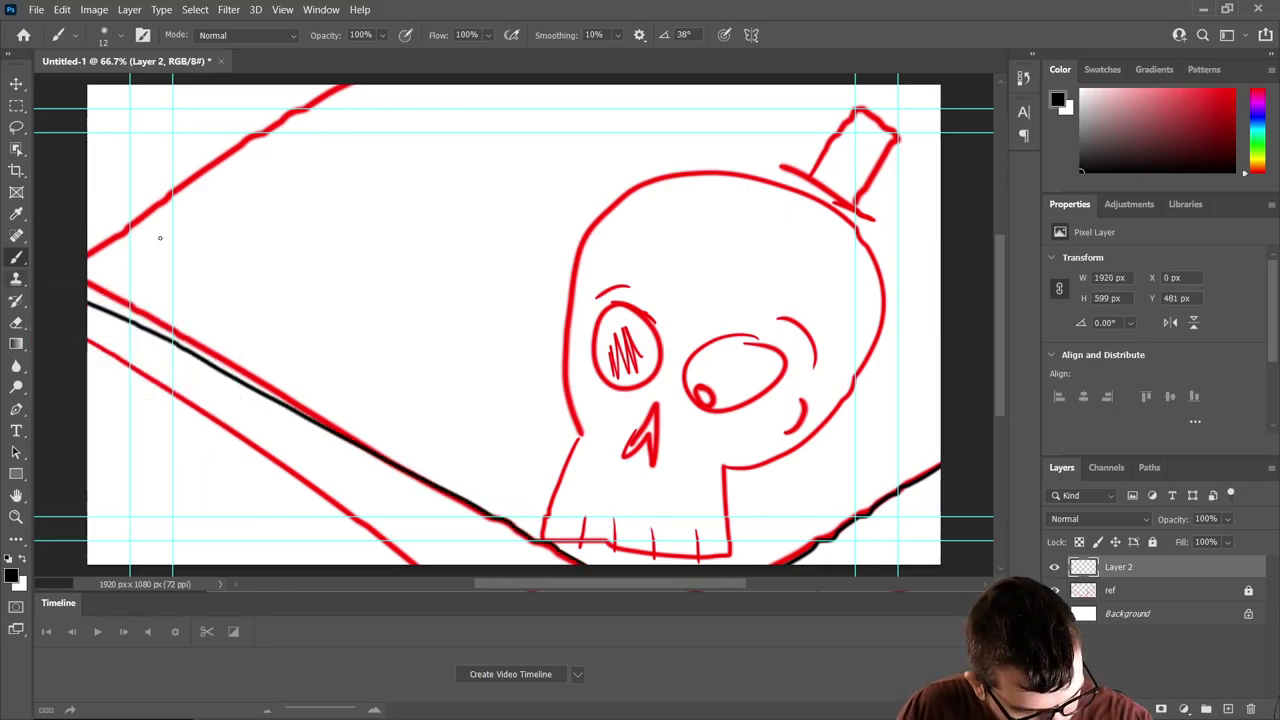
mouse_move(61, 290)
mouse_down()
mouse_move(116, 218)
mouse_move(262, 86)
mouse_move(297, 76)
mouse_up()
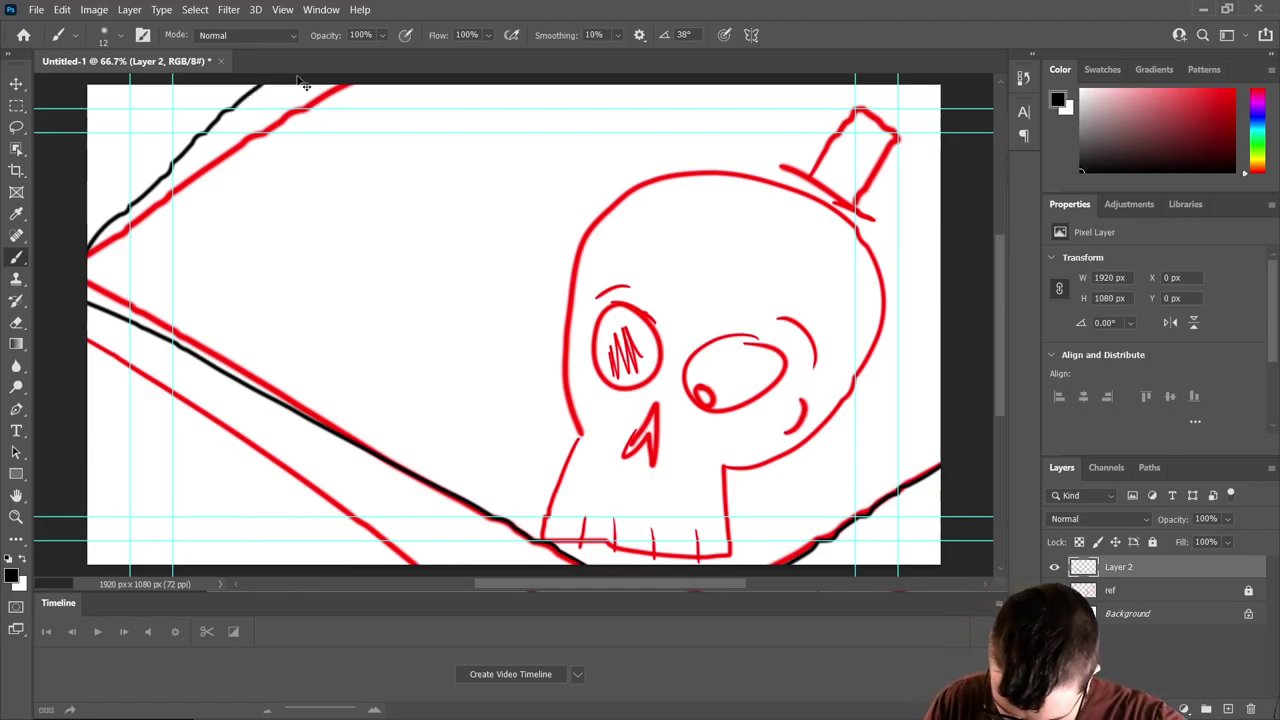
key(ctrl+z)
drag(83, 268, 340, 82)
key(ctrl+z)
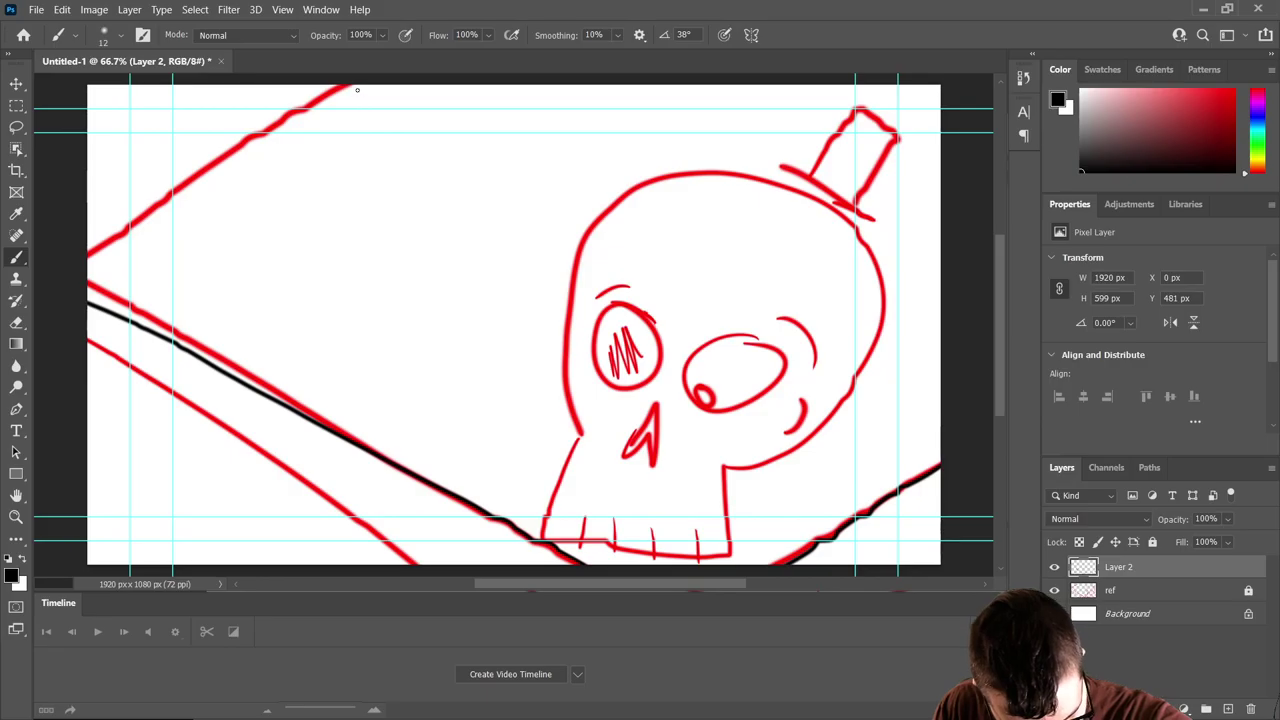
mouse_move(362, 77)
mouse_down()
mouse_move(228, 150)
mouse_move(72, 262)
mouse_move(76, 281)
mouse_up()
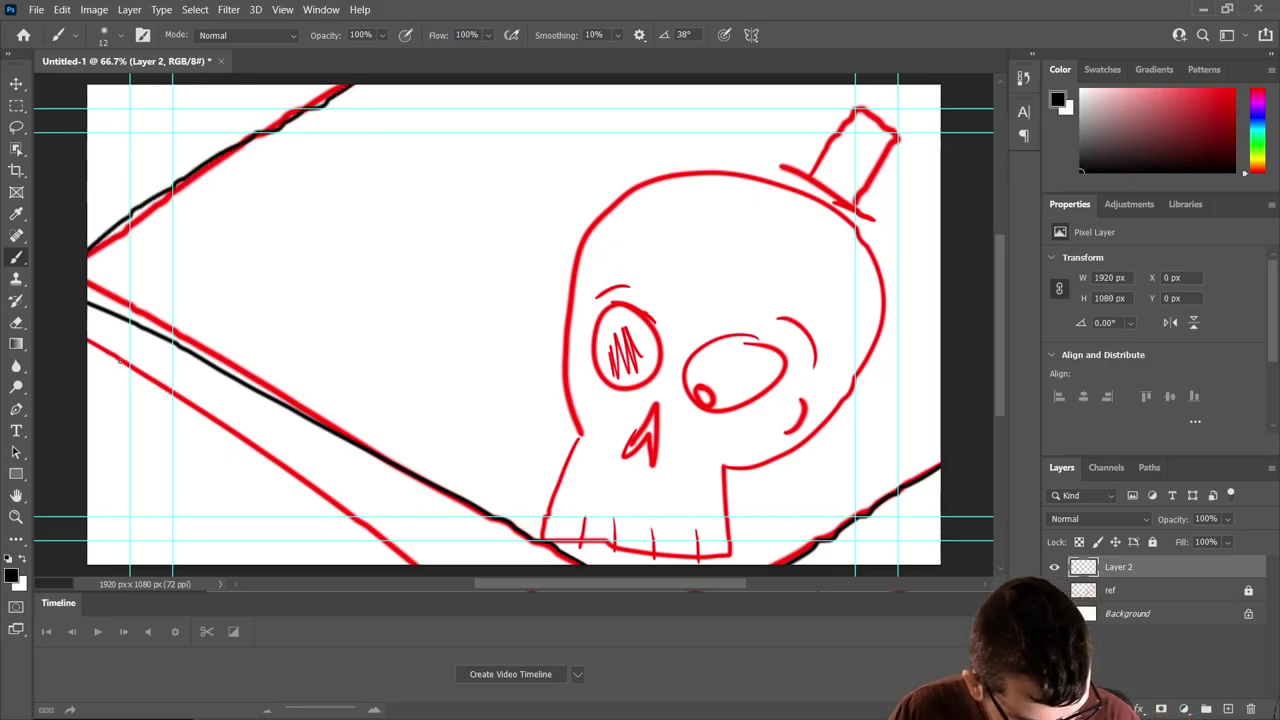
drag(83, 342, 469, 615)
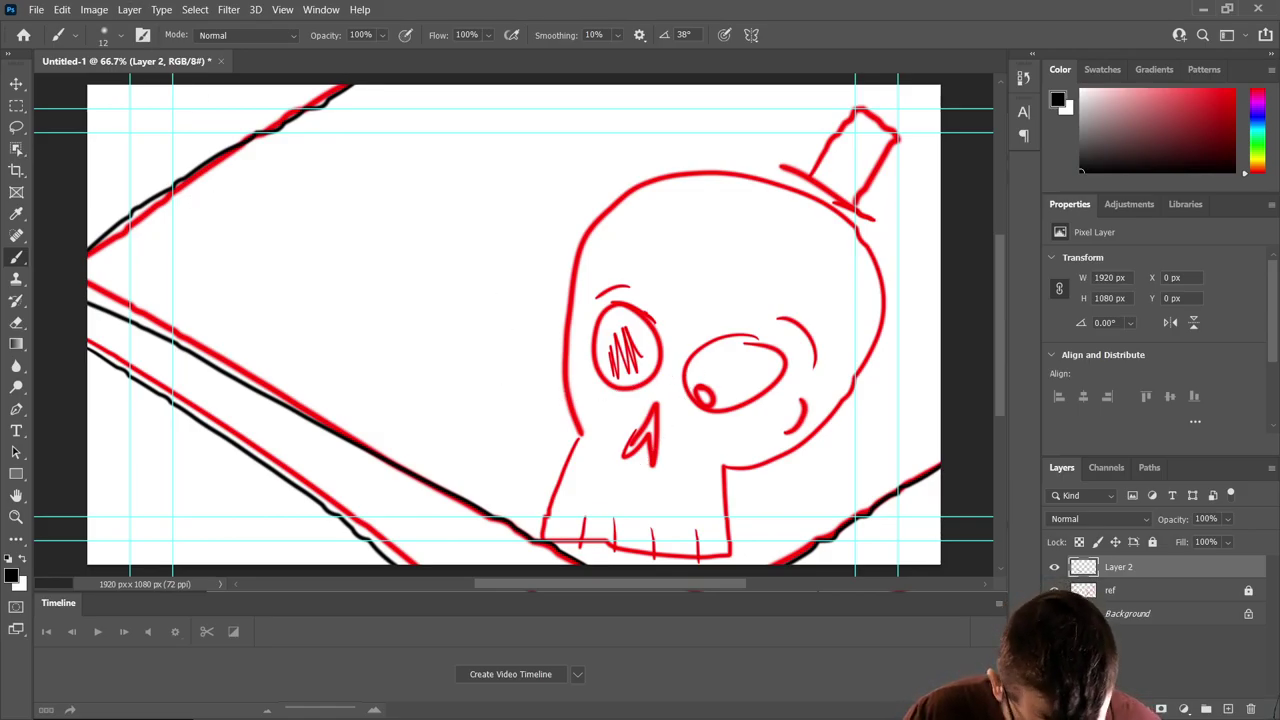
- Shrink the brush to 9 px and draw wood-grain lines along the lower plank
click(104, 36)
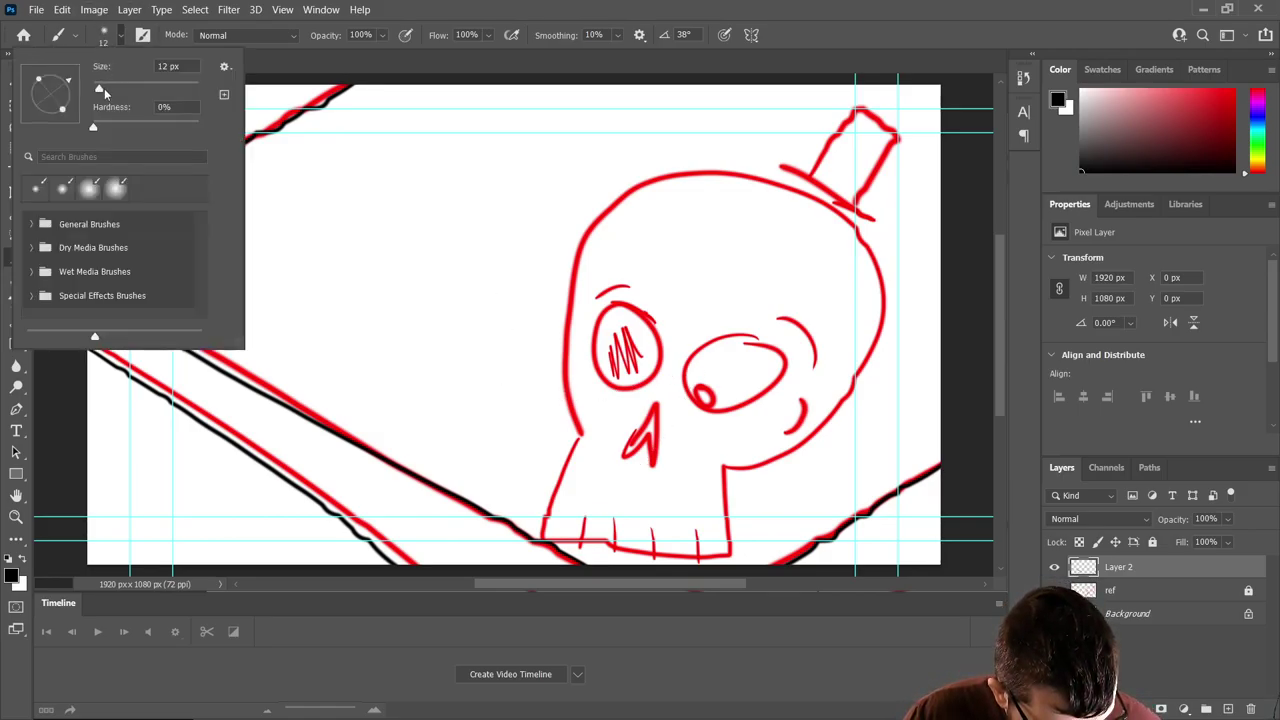
drag(100, 92, 97, 92)
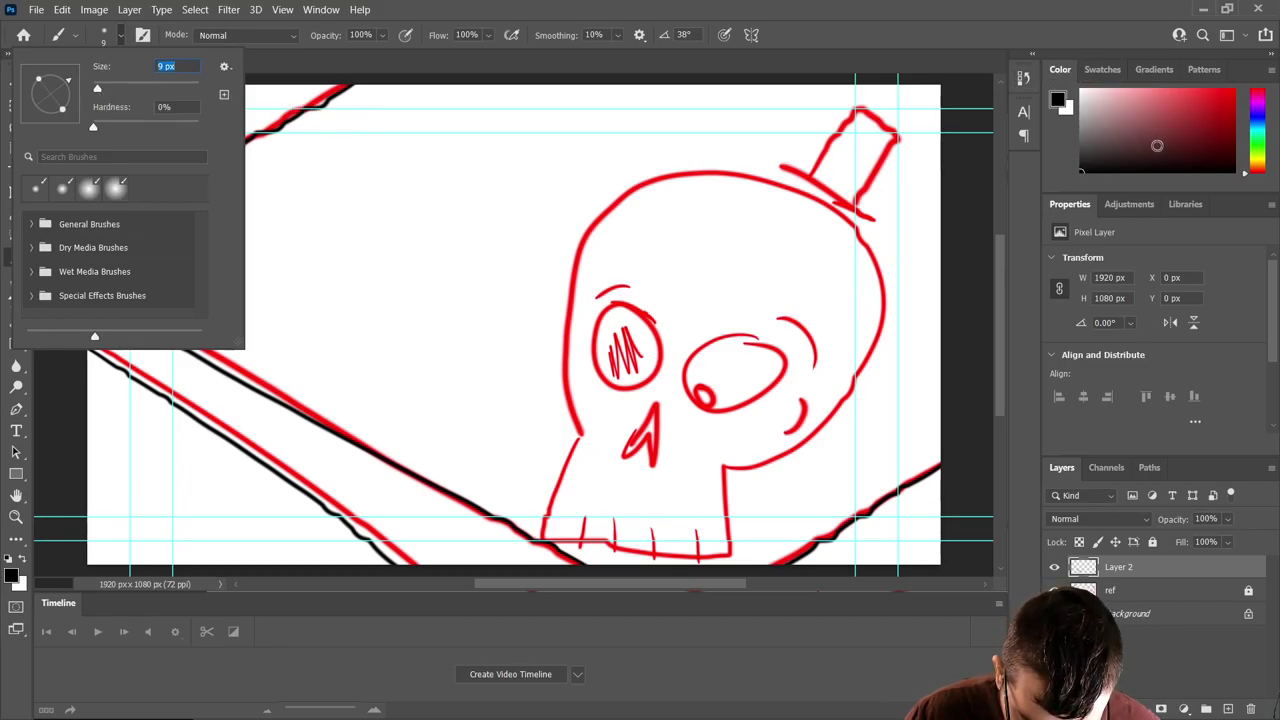
key(Return)
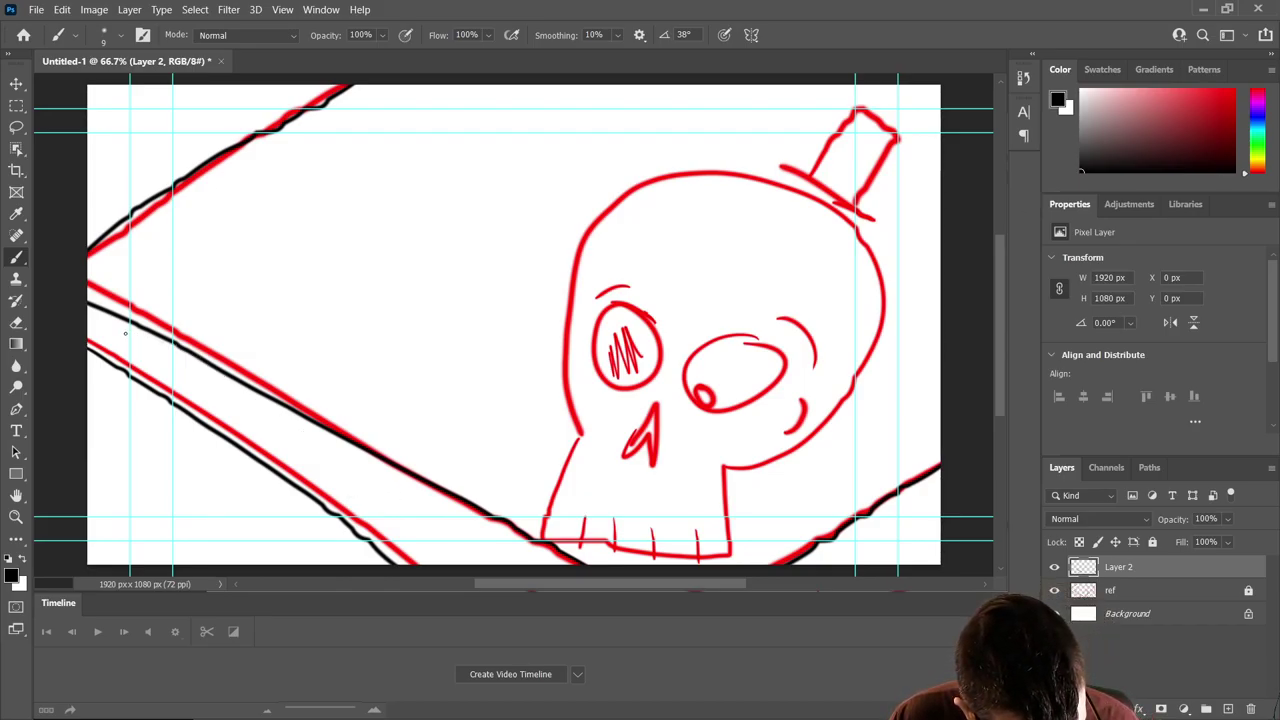
mouse_move(109, 330)
mouse_down()
mouse_move(194, 370)
mouse_move(194, 391)
mouse_move(370, 514)
mouse_up()
mouse_move(338, 461)
mouse_down()
mouse_move(455, 544)
mouse_move(550, 585)
mouse_up()
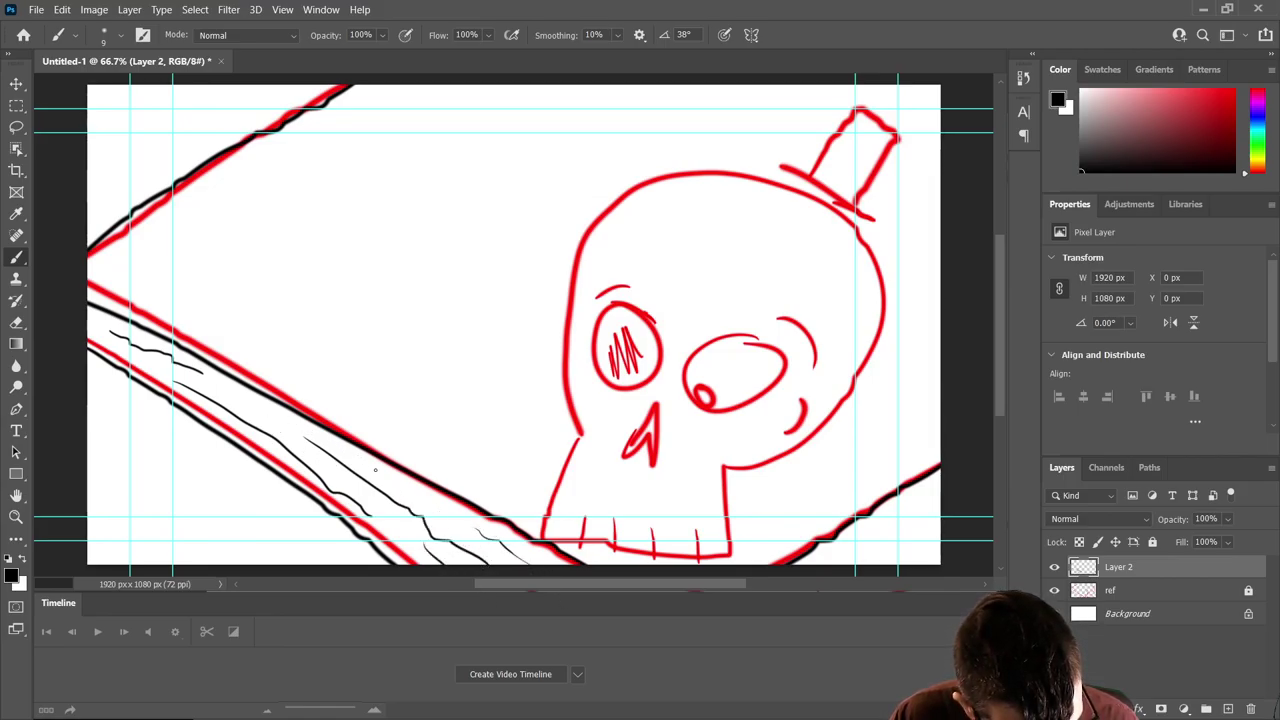
mouse_move(276, 420)
mouse_down()
mouse_move(137, 373)
mouse_move(98, 331)
mouse_up()
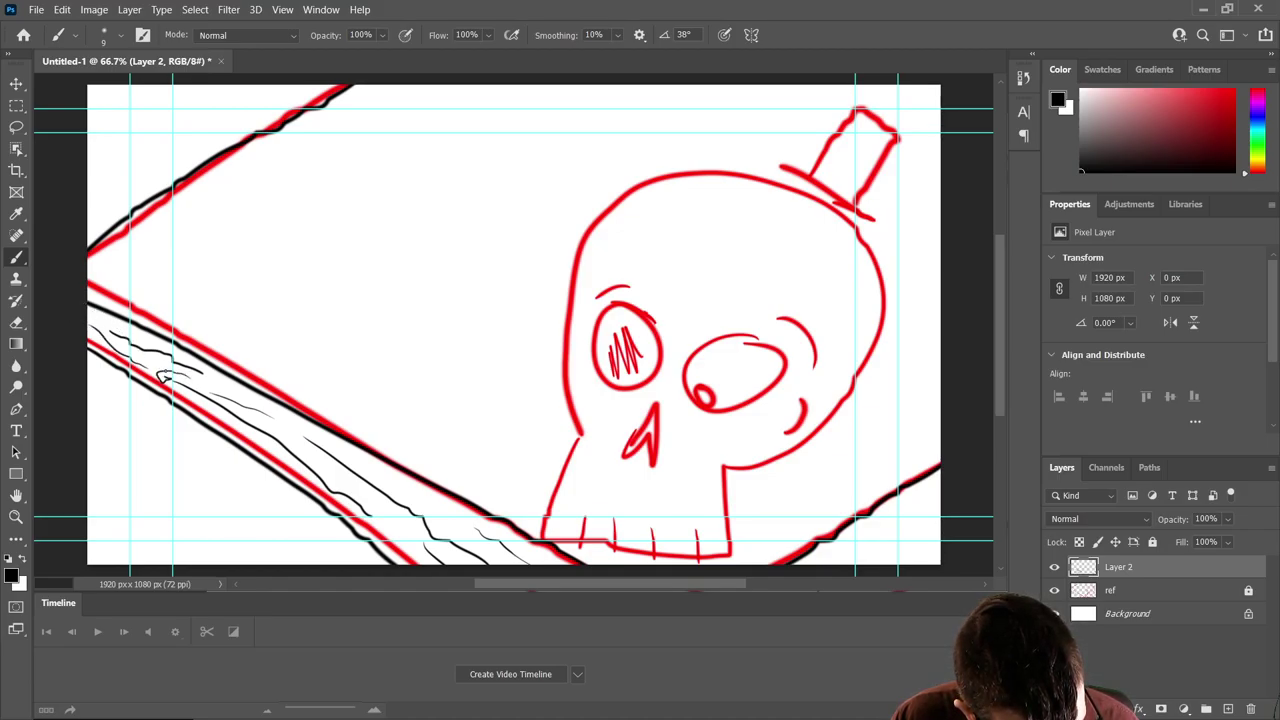
mouse_move(302, 448)
mouse_down()
mouse_move(351, 480)
mouse_move(372, 526)
mouse_move(380, 516)
mouse_move(394, 544)
mouse_up()
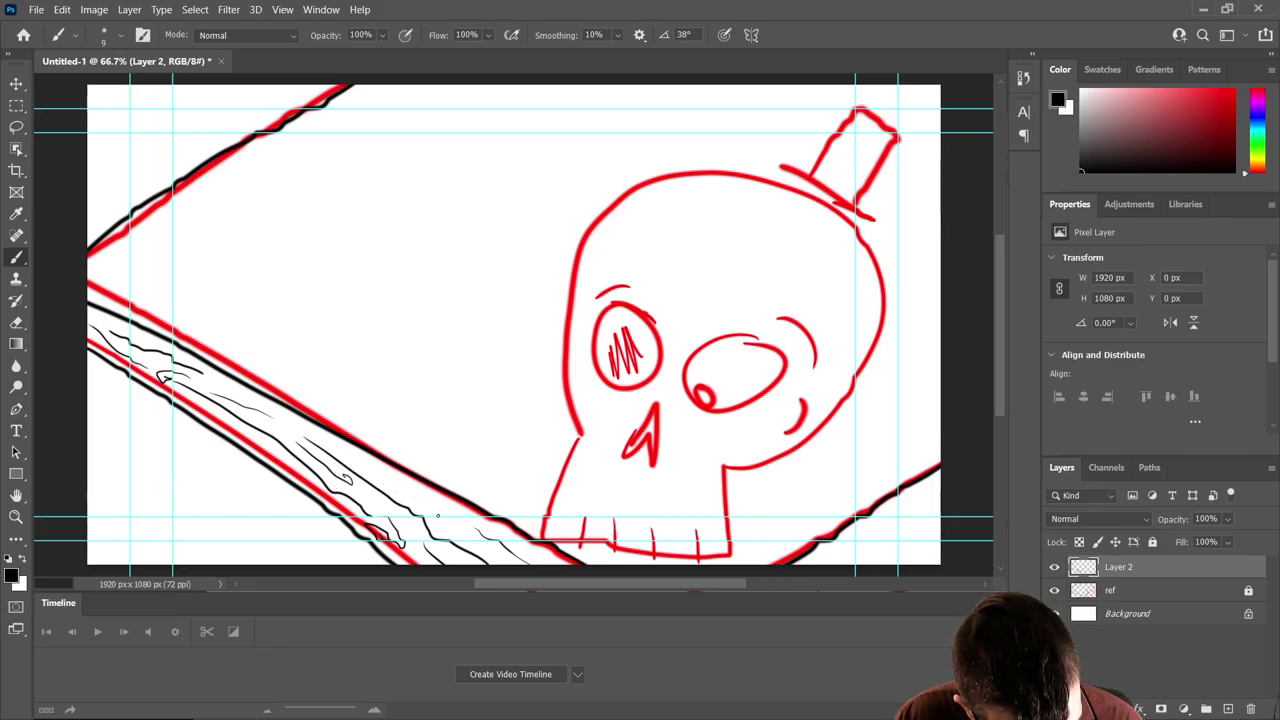
mouse_move(437, 515)
mouse_down()
mouse_move(357, 452)
mouse_move(284, 421)
mouse_up()
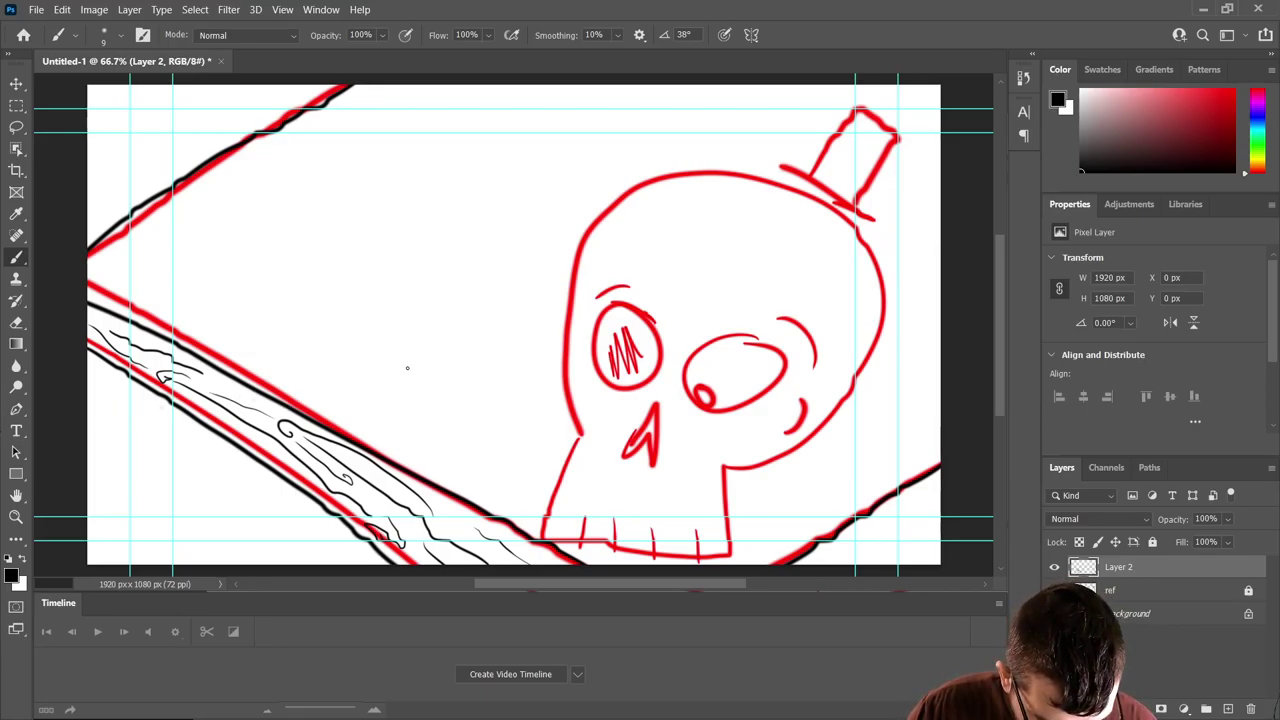
double_click(1115, 567)
- Name Layer 2 'table lines', add an empty layer above, and ink grain on the right plank
text(table lines)
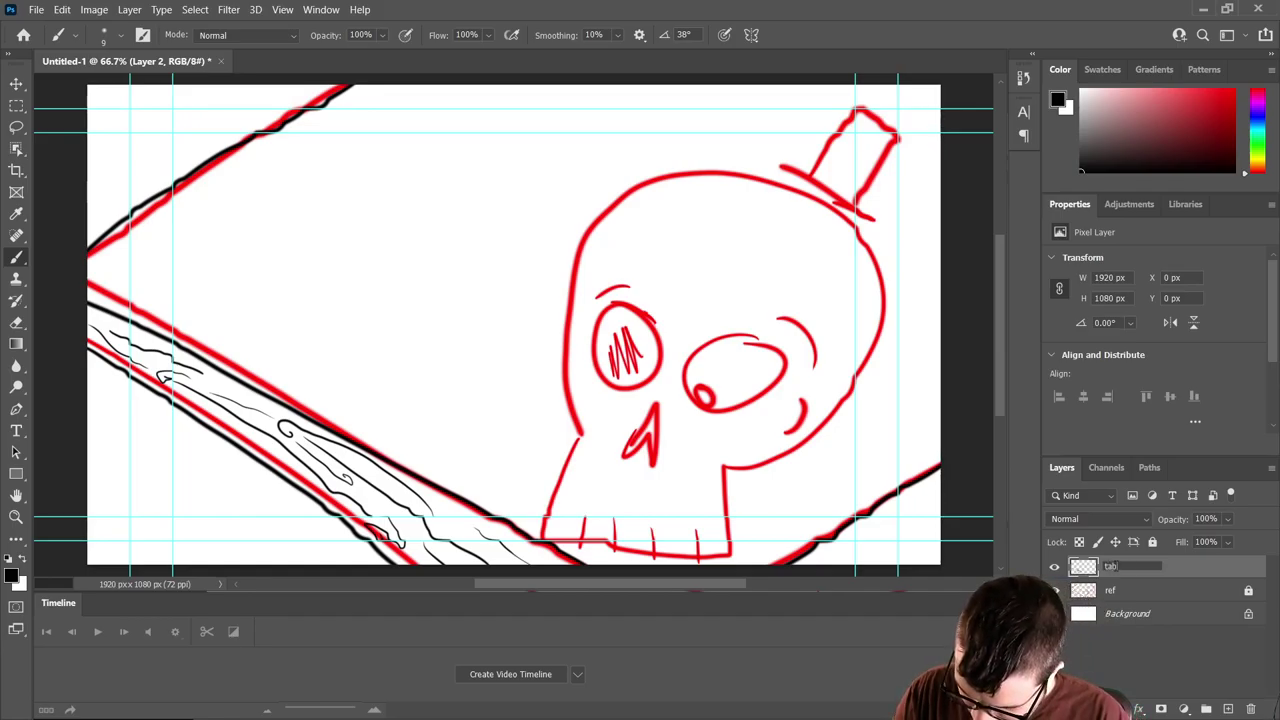
key(Return)
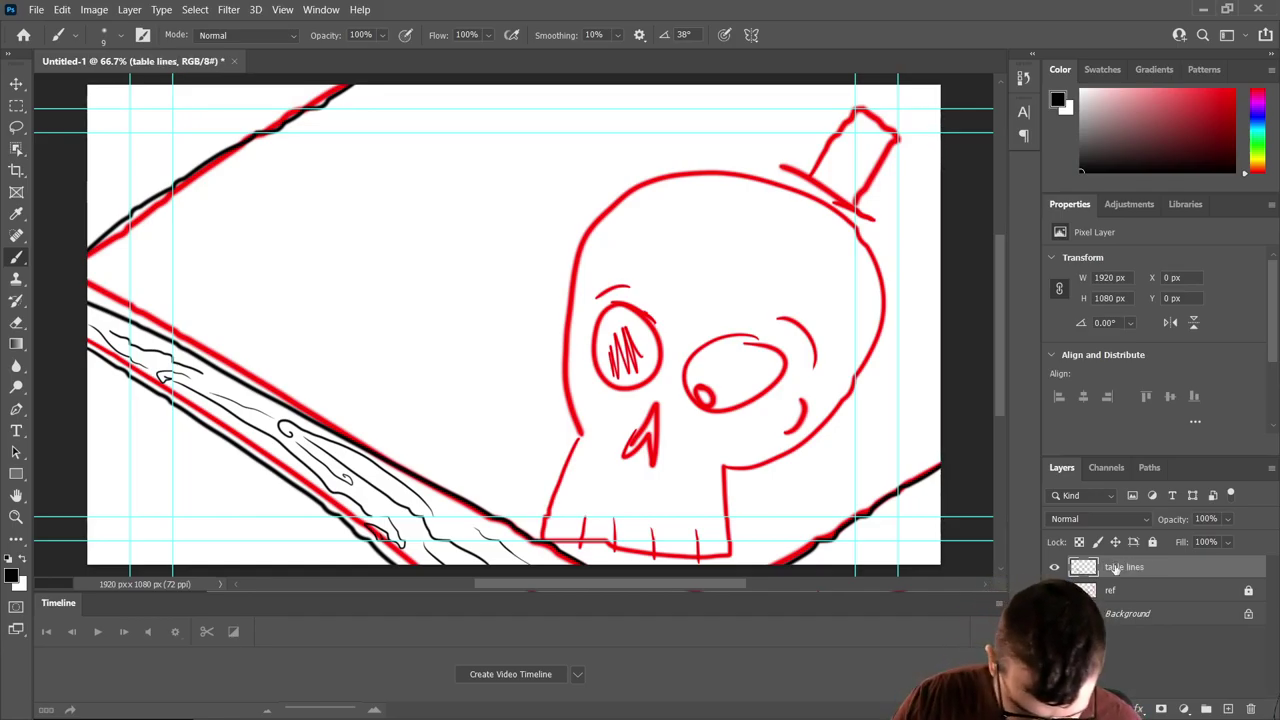
click(1228, 709)
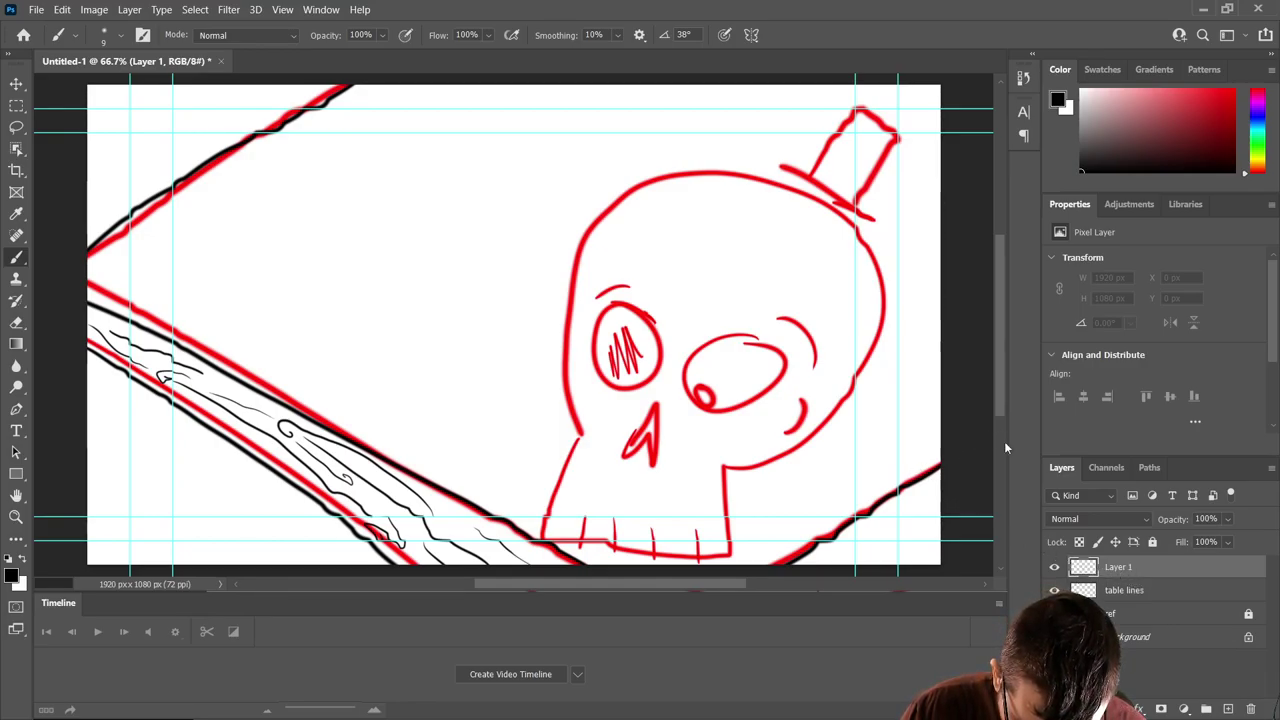
click(1133, 591)
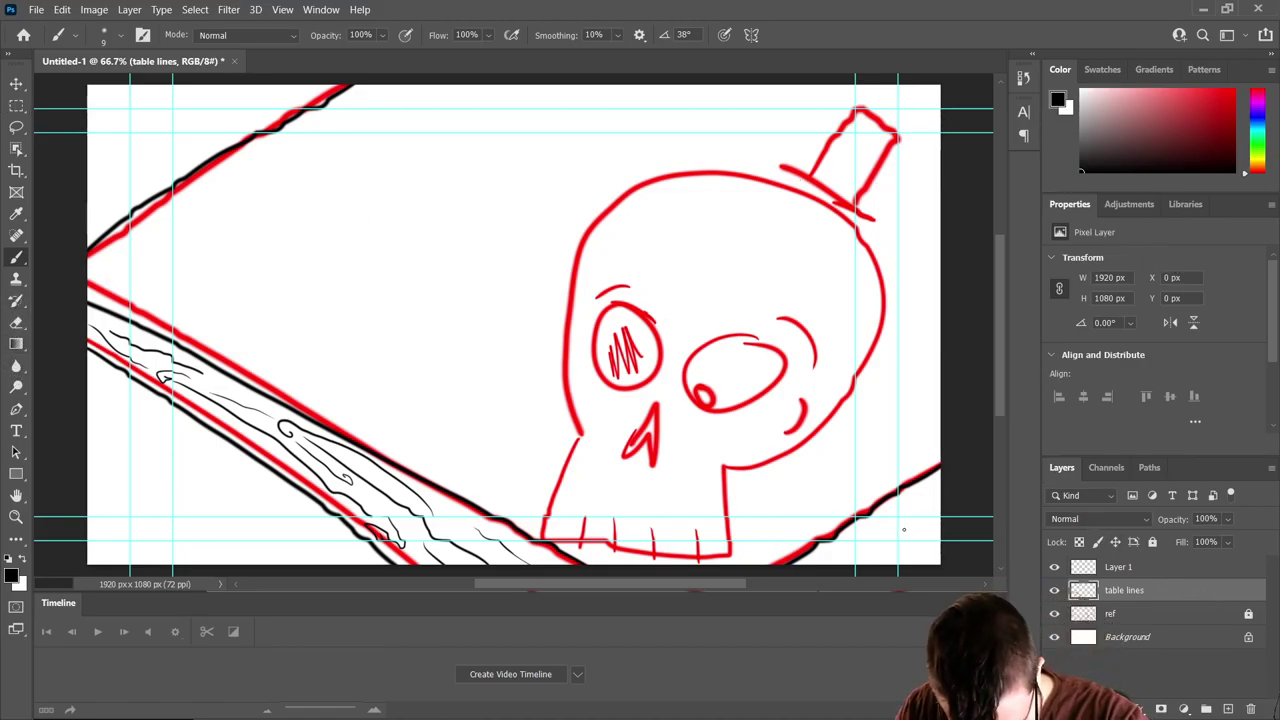
mouse_move(946, 481)
mouse_down()
mouse_move(864, 554)
mouse_move(821, 564)
mouse_move(859, 529)
mouse_move(847, 554)
mouse_move(875, 530)
mouse_move(933, 518)
mouse_move(930, 558)
mouse_up()
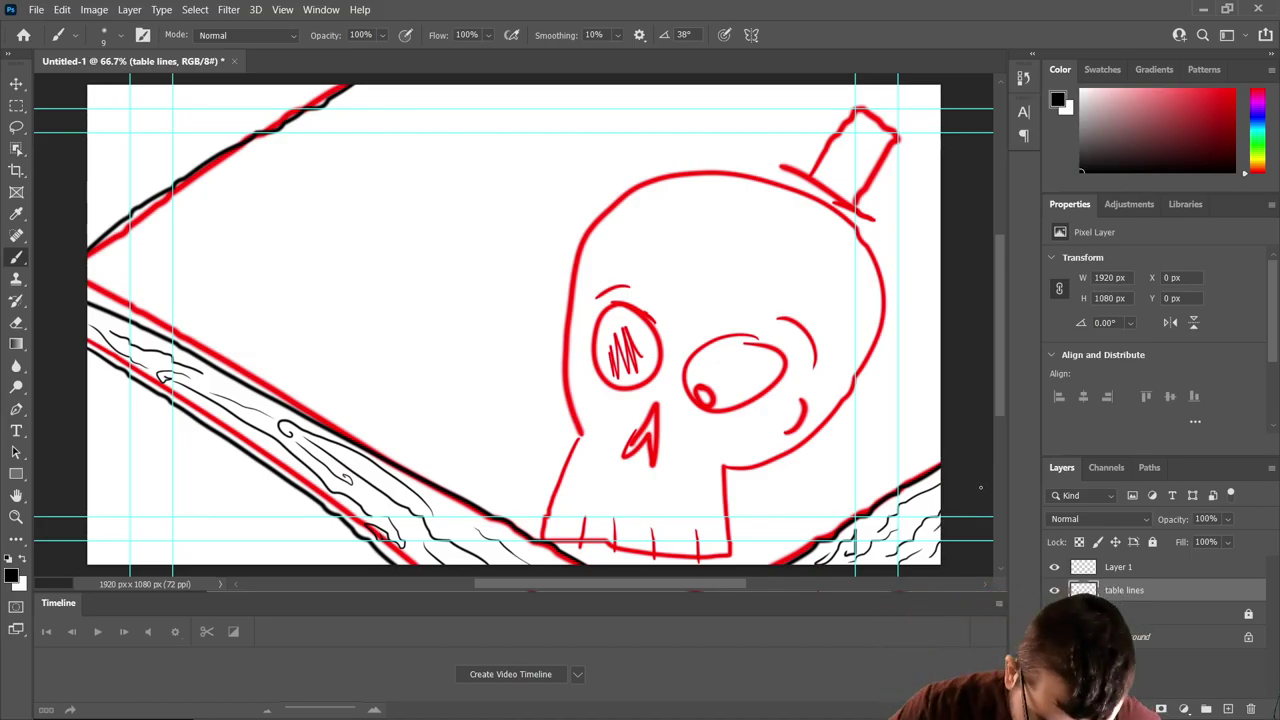
- Select Layer 1 and mix an orange-brown paint colour in the Color panel
click(1130, 568)
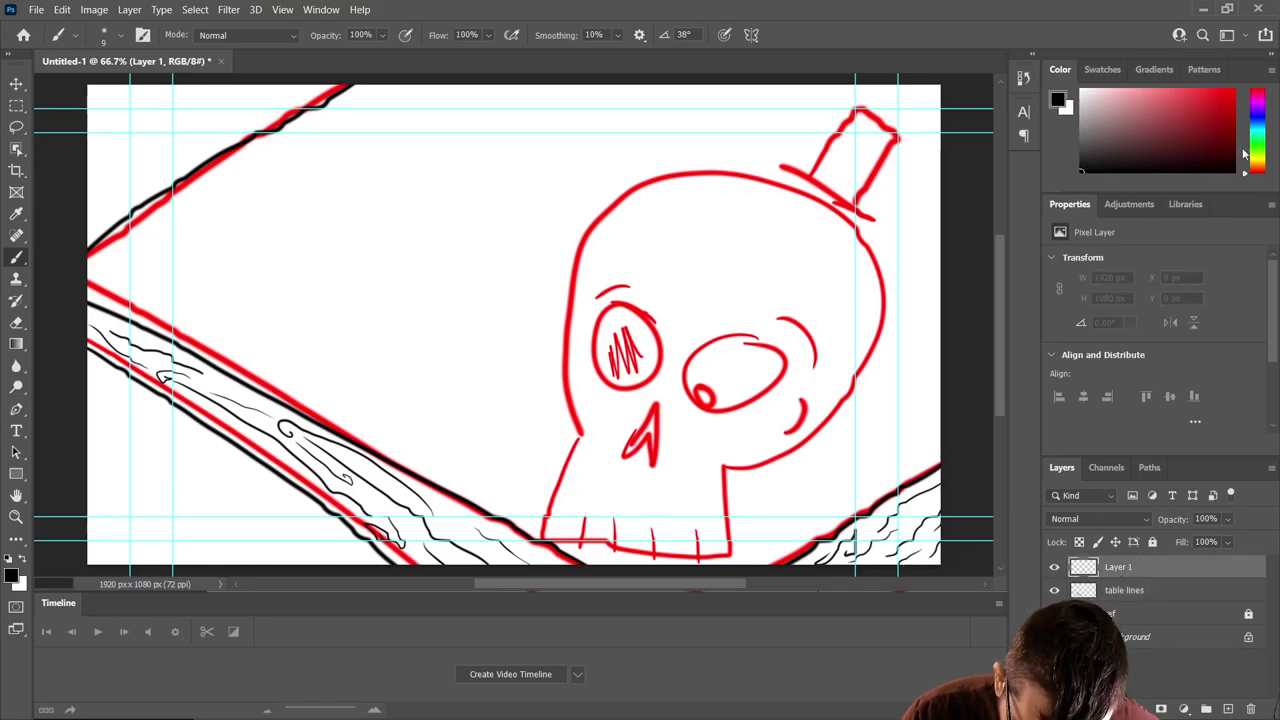
click(1257, 160)
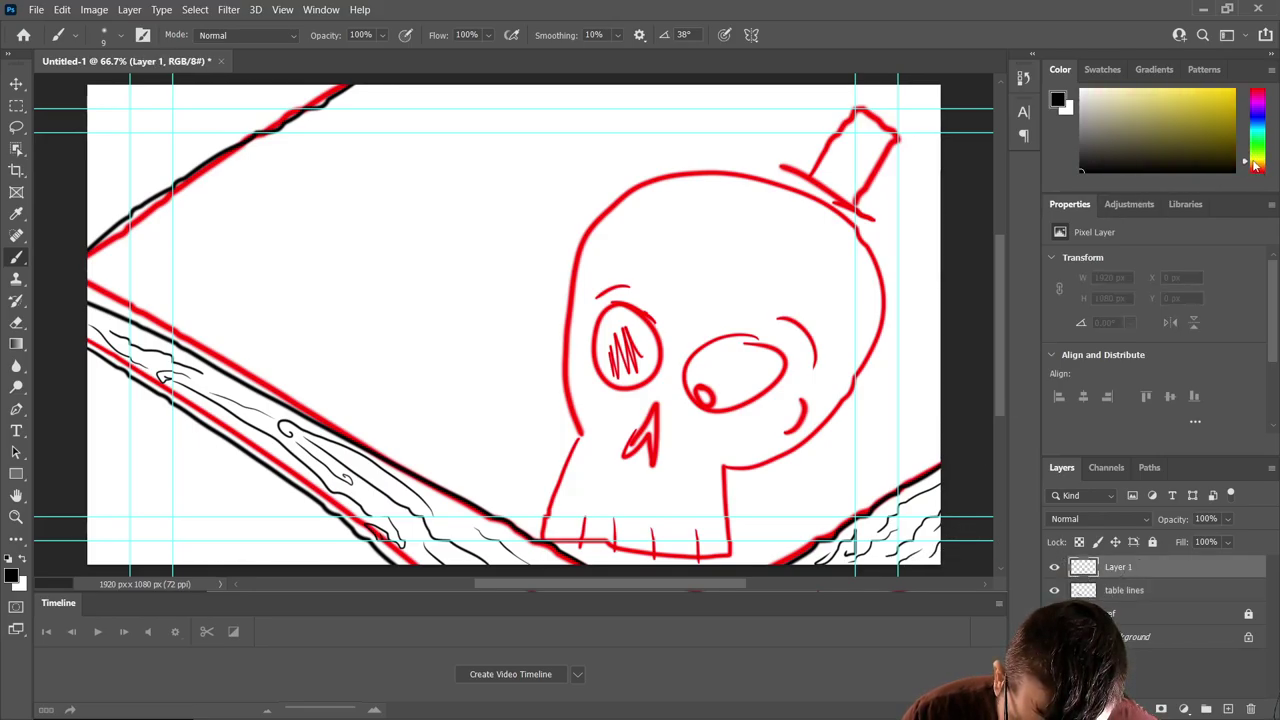
click(1171, 147)
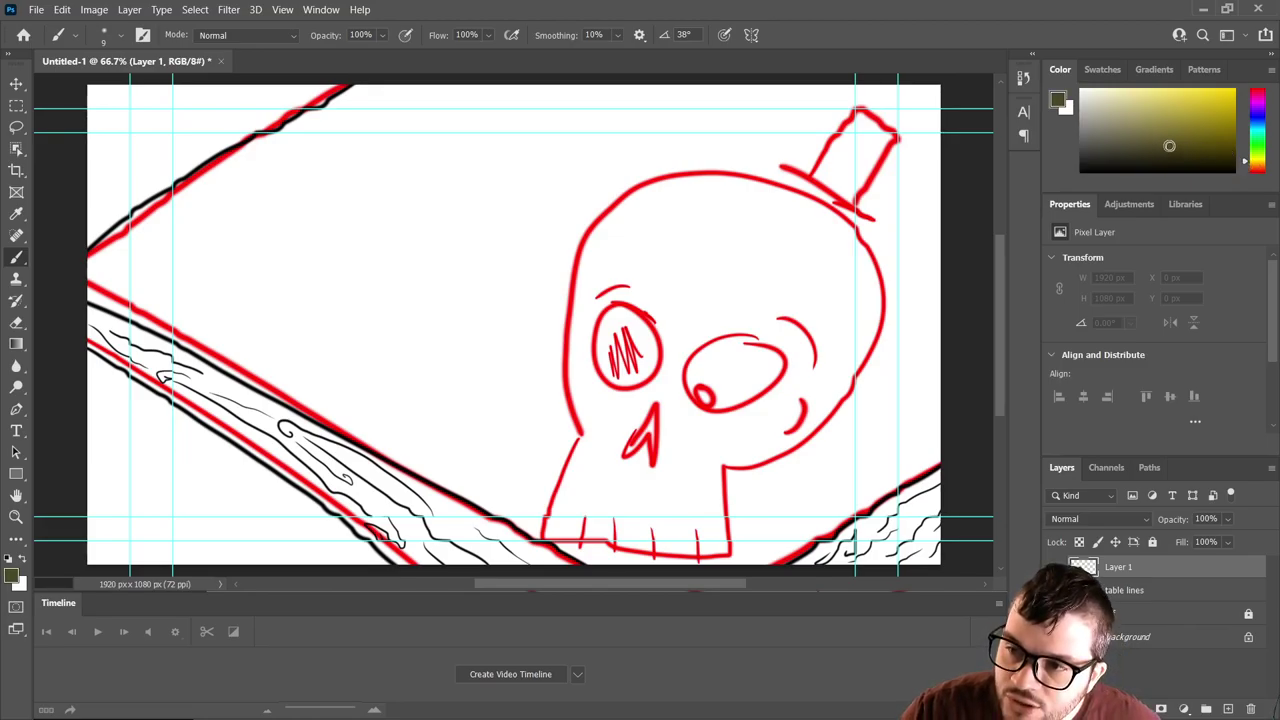
drag(1169, 146, 1158, 132)
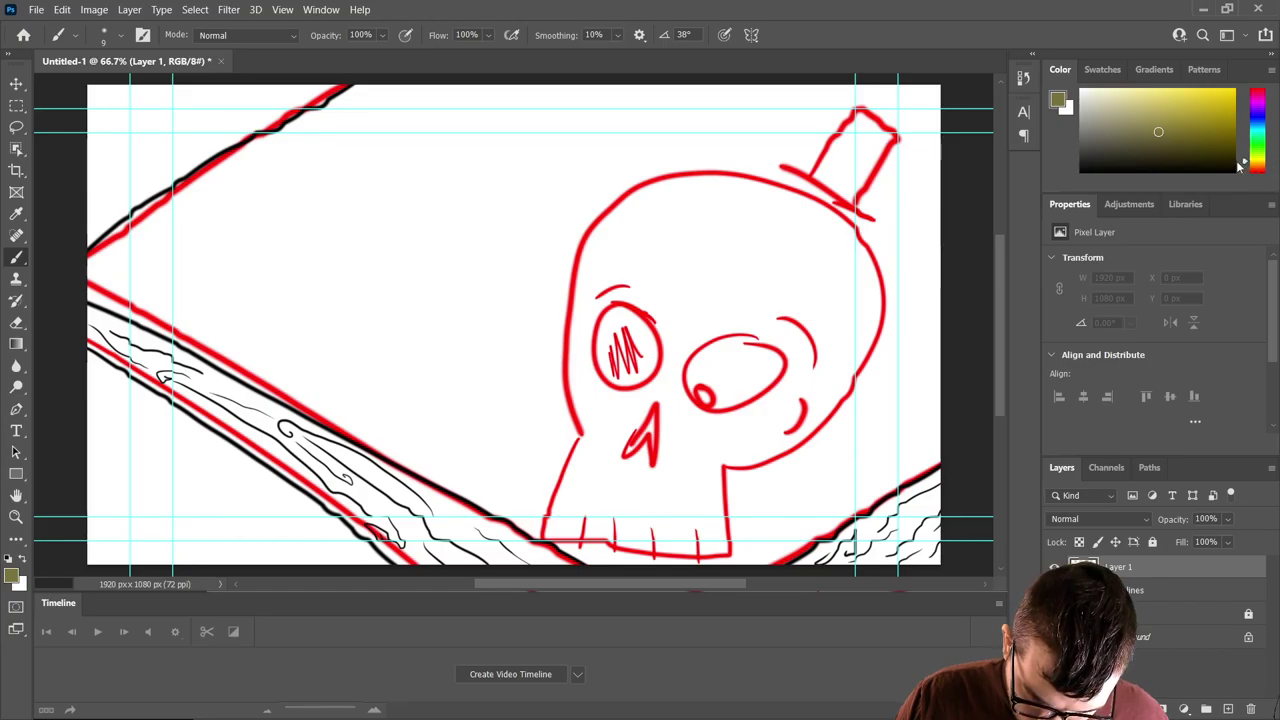
drag(1247, 167, 1248, 168)
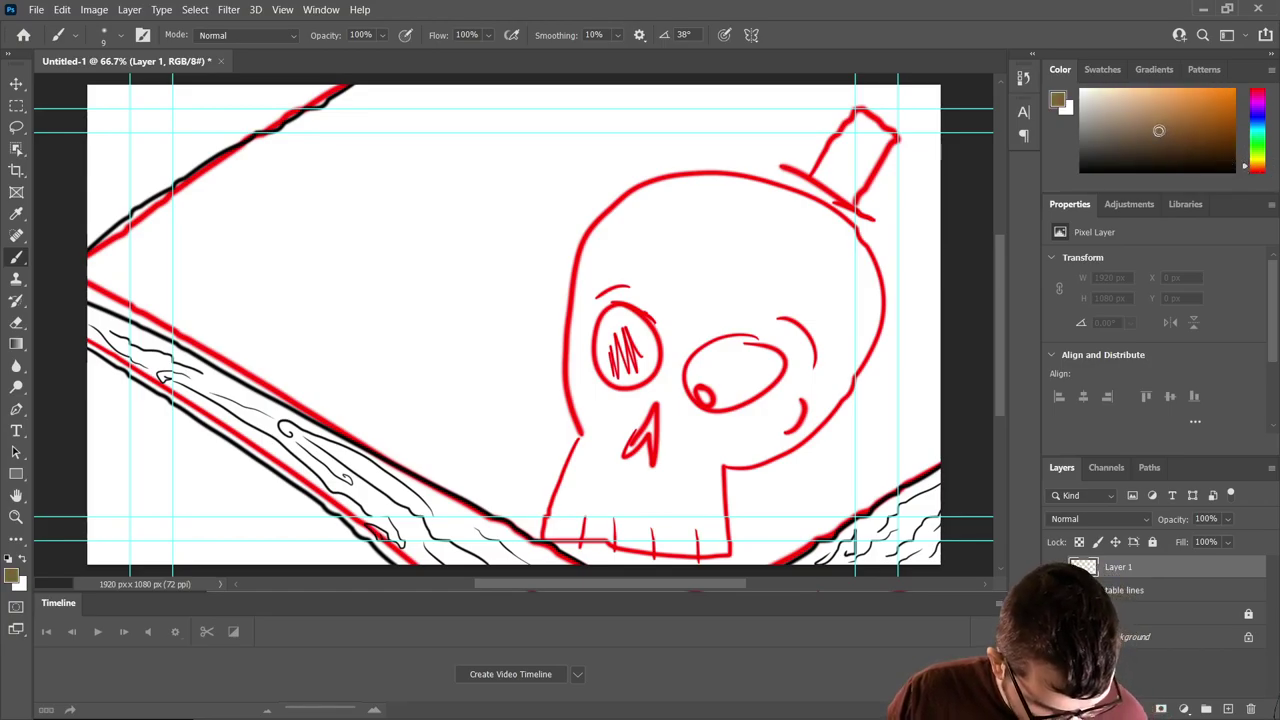
- Enlarge the brush to 69 px, lock 'table lines', and paint brown on Layer 1's lower plank
click(122, 36)
drag(95, 88, 128, 89)
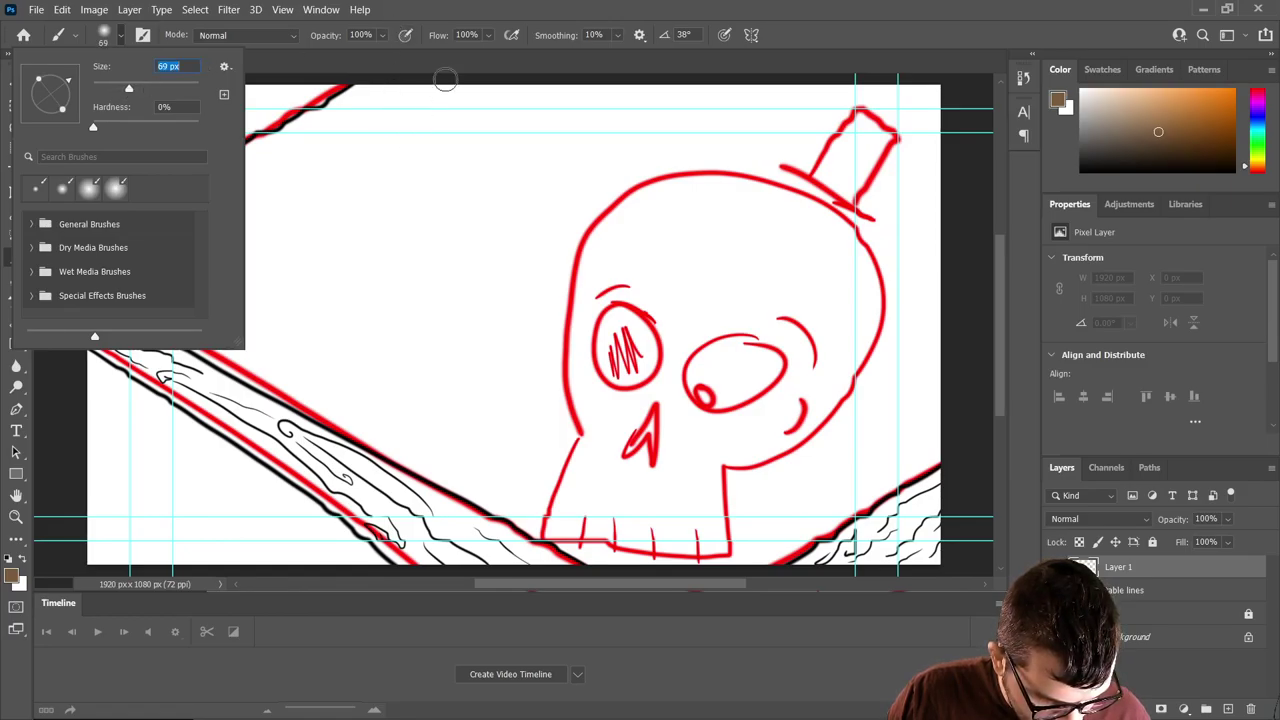
click(462, 7)
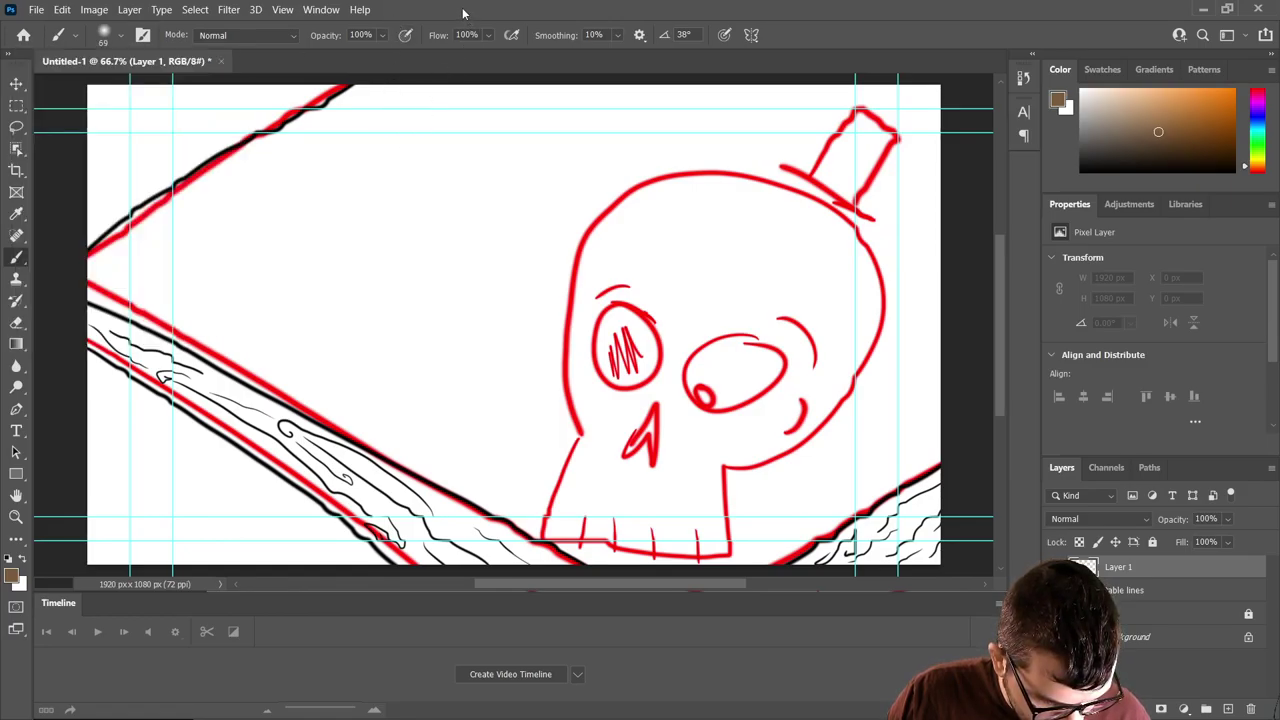
click(1125, 592)
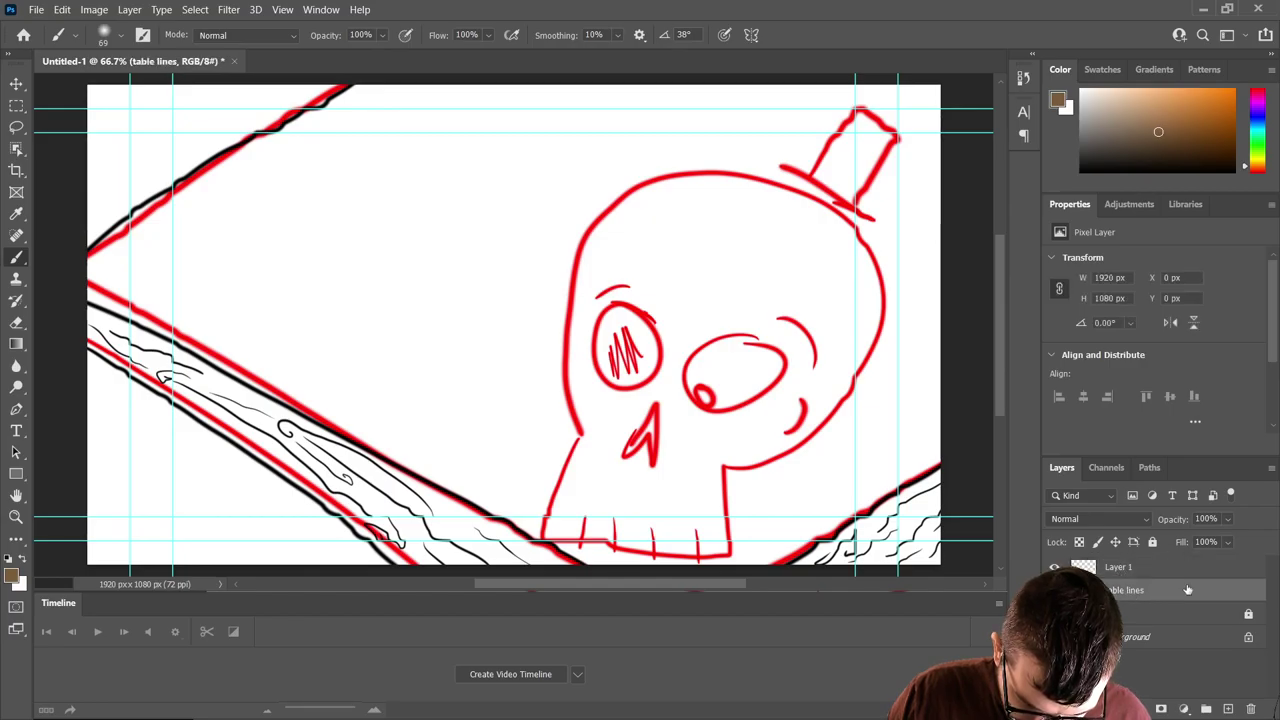
click(1153, 542)
click(1120, 567)
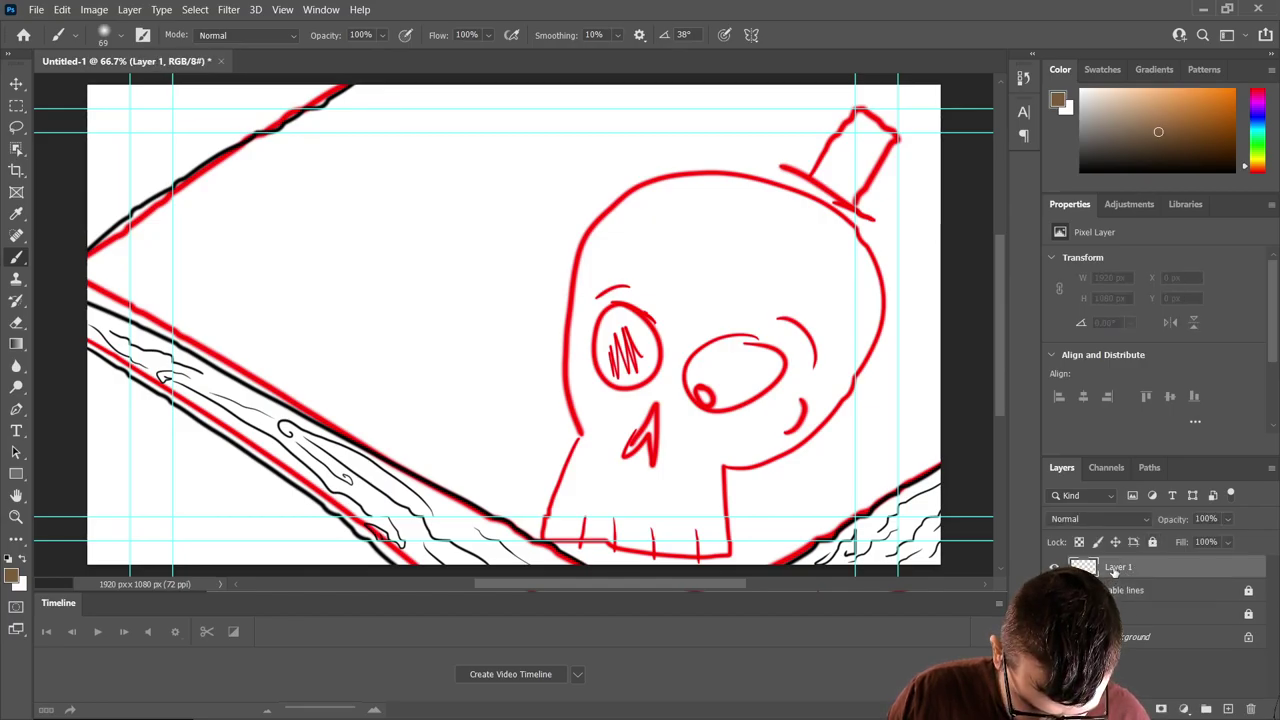
mouse_move(362, 500)
mouse_down()
mouse_move(444, 580)
mouse_move(309, 477)
mouse_move(437, 586)
mouse_up()
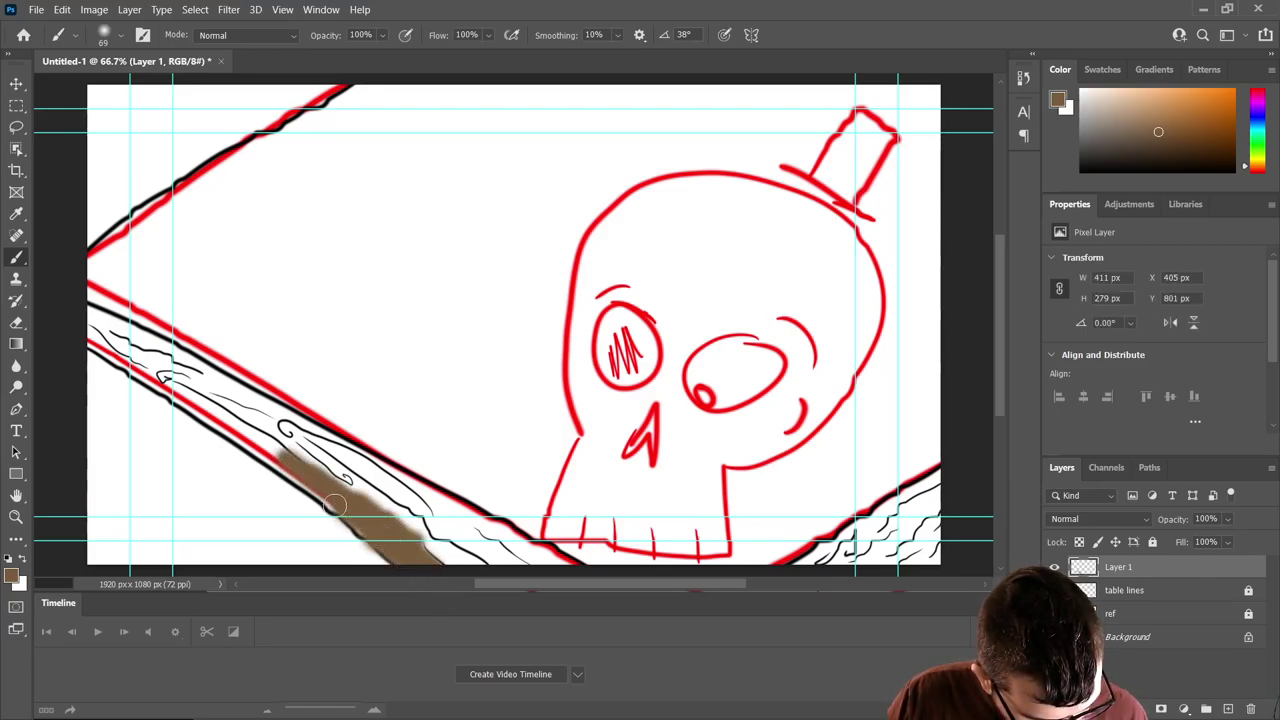
- Paint brown along the lower-left and lower-right planks, then move Layer 1 below 'table lines'
mouse_move(300, 464)
mouse_down()
mouse_move(235, 411)
mouse_move(91, 329)
mouse_move(301, 444)
mouse_move(409, 523)
mouse_move(398, 524)
mouse_move(572, 580)
mouse_up()
mouse_move(476, 516)
mouse_down()
mouse_move(335, 445)
mouse_move(385, 490)
mouse_move(230, 410)
mouse_move(271, 416)
mouse_move(225, 380)
mouse_move(205, 385)
mouse_move(375, 535)
mouse_up()
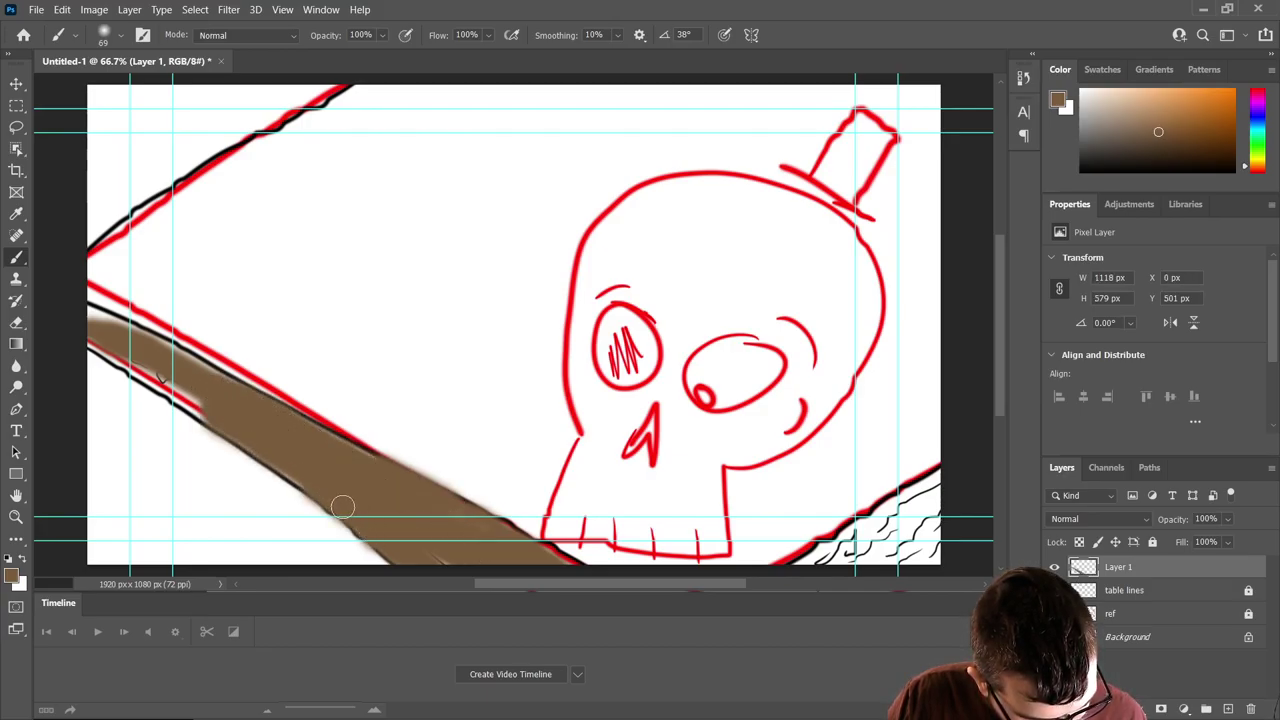
mouse_move(193, 398)
mouse_down()
mouse_move(115, 360)
mouse_move(134, 357)
mouse_move(85, 314)
mouse_move(246, 399)
mouse_up()
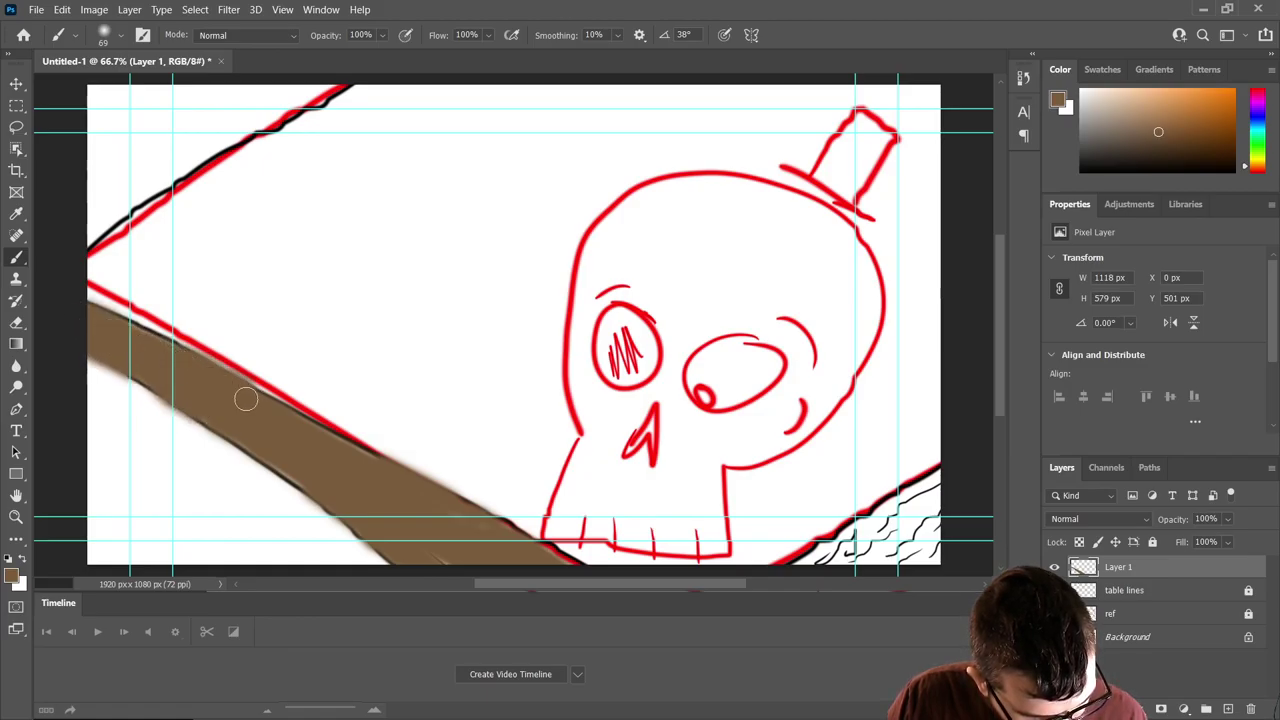
mouse_move(508, 522)
mouse_down()
mouse_move(608, 585)
mouse_move(426, 490)
mouse_move(500, 540)
mouse_up()
drag(880, 520, 809, 575)
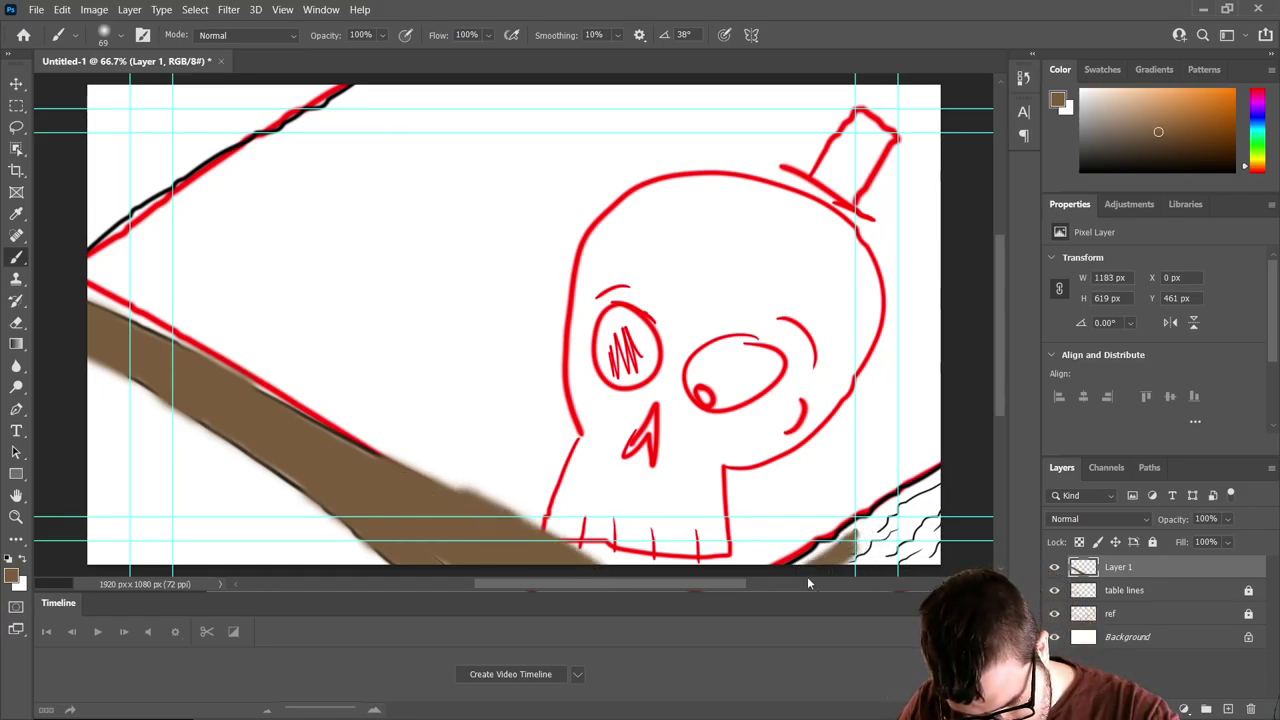
mouse_move(890, 518)
mouse_down()
mouse_move(806, 574)
mouse_move(880, 515)
mouse_move(930, 488)
mouse_move(900, 520)
mouse_move(955, 482)
mouse_move(885, 565)
mouse_move(966, 542)
mouse_up()
drag(925, 485, 963, 463)
drag(1131, 567, 1136, 598)
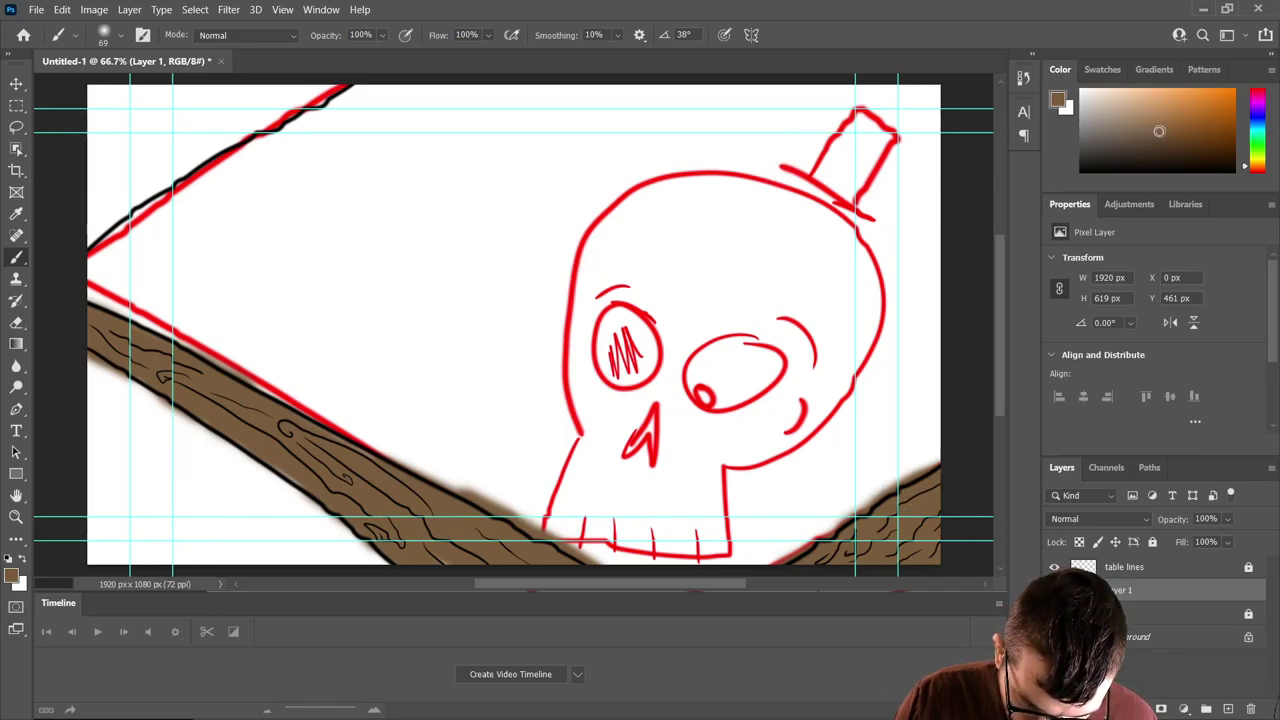
- Tweak the brown and fill more plank area near the teeth, upper-left and lower-right
click(1152, 122)
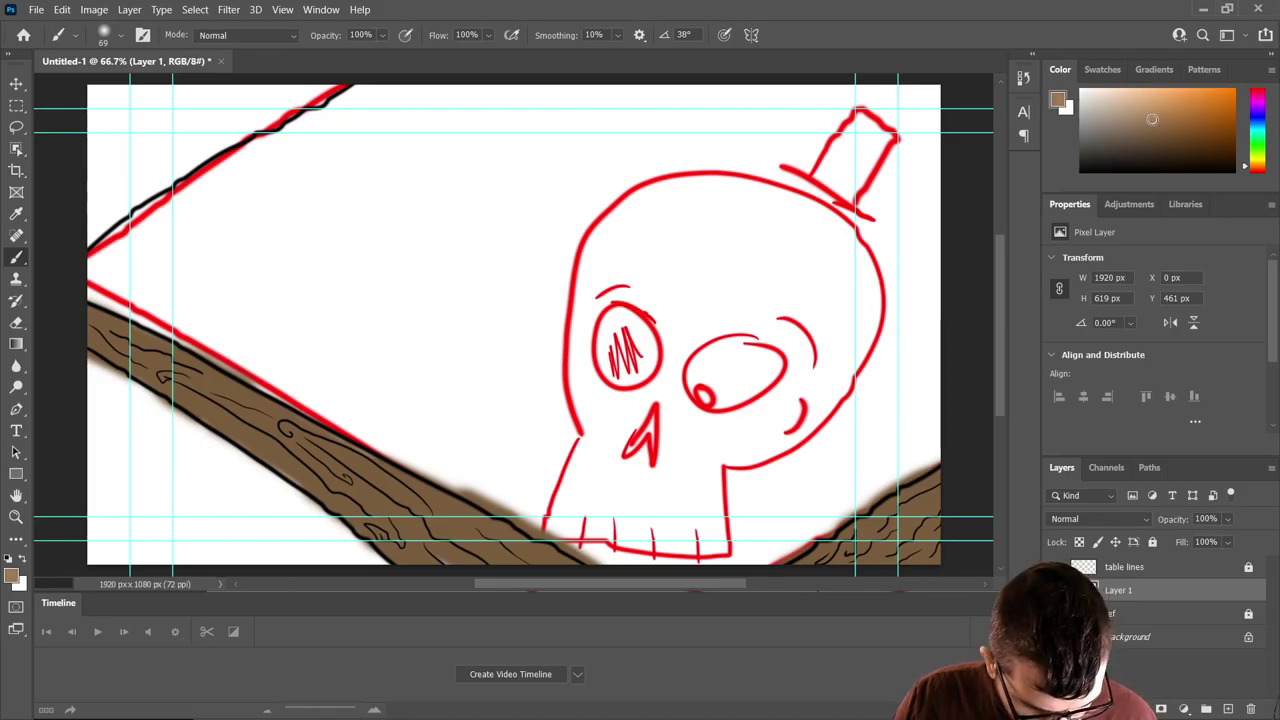
mouse_move(522, 494)
mouse_down()
mouse_move(592, 548)
mouse_move(605, 550)
mouse_move(608, 520)
mouse_up()
scroll(607, 517, down, 1)
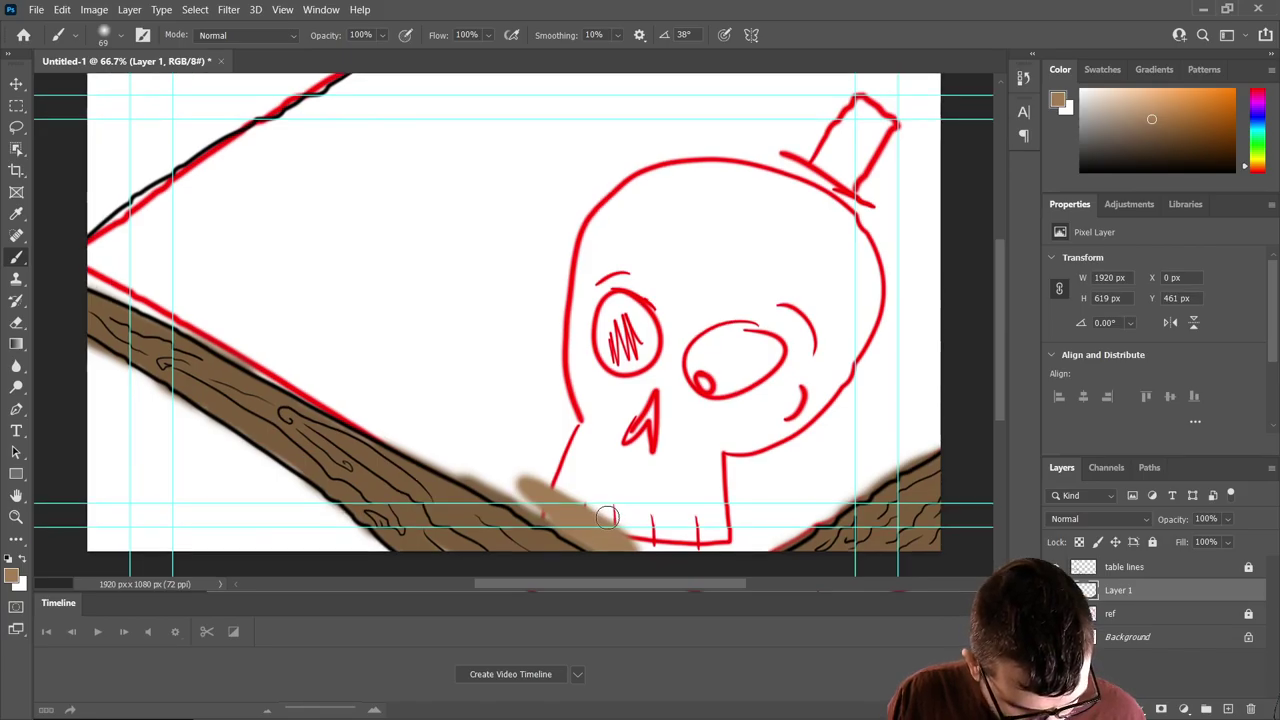
mouse_move(600, 522)
mouse_down()
mouse_move(497, 444)
mouse_move(412, 419)
mouse_move(489, 479)
mouse_move(307, 375)
mouse_move(357, 391)
mouse_move(316, 387)
mouse_move(354, 412)
mouse_move(166, 309)
mouse_move(188, 307)
mouse_move(222, 334)
mouse_move(94, 270)
mouse_up()
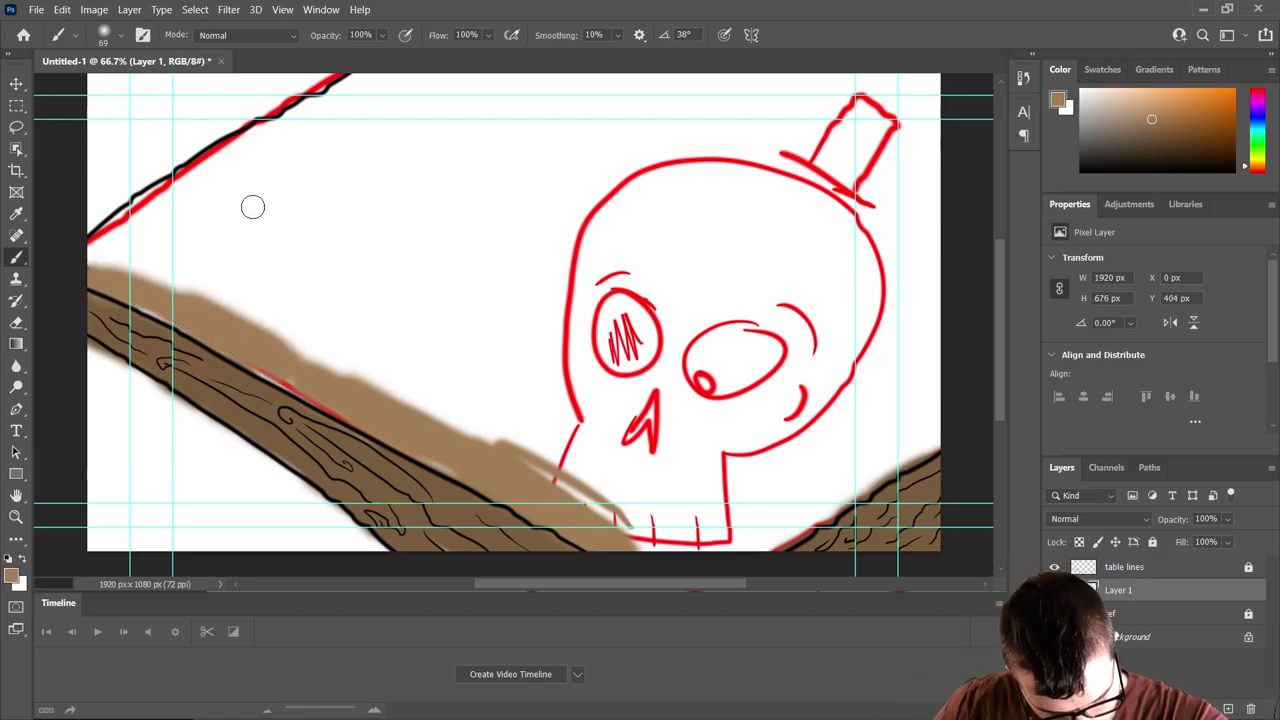
mouse_move(160, 226)
mouse_down()
mouse_move(85, 258)
mouse_move(174, 184)
mouse_move(384, 66)
mouse_up()
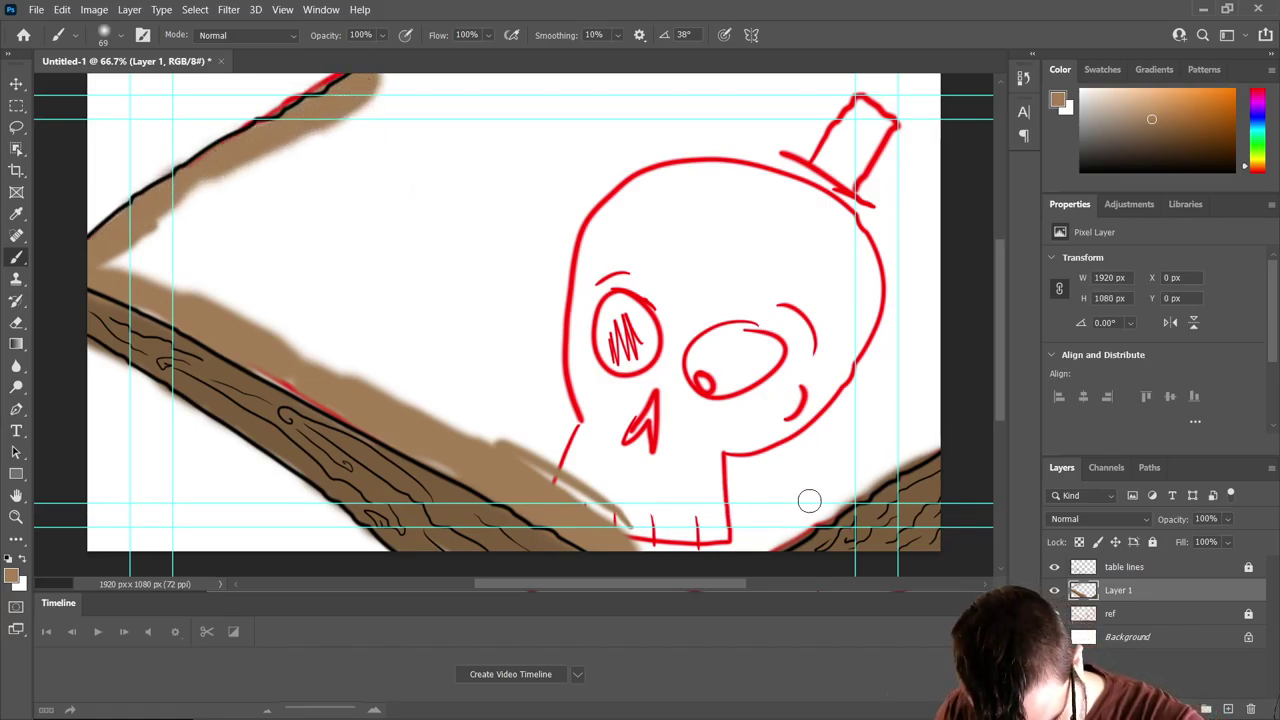
scroll(809, 500, down, 1)
mouse_move(811, 505)
mouse_down()
mouse_move(752, 550)
mouse_move(920, 428)
mouse_move(910, 398)
mouse_move(851, 425)
mouse_move(699, 569)
mouse_move(741, 518)
mouse_move(709, 509)
mouse_move(729, 506)
mouse_move(561, 456)
mouse_move(594, 510)
mouse_move(478, 434)
mouse_move(412, 428)
mouse_move(443, 451)
mouse_move(239, 353)
mouse_move(362, 403)
mouse_move(107, 250)
mouse_move(586, 493)
mouse_move(509, 440)
mouse_up()
drag(202, 257, 165, 243)
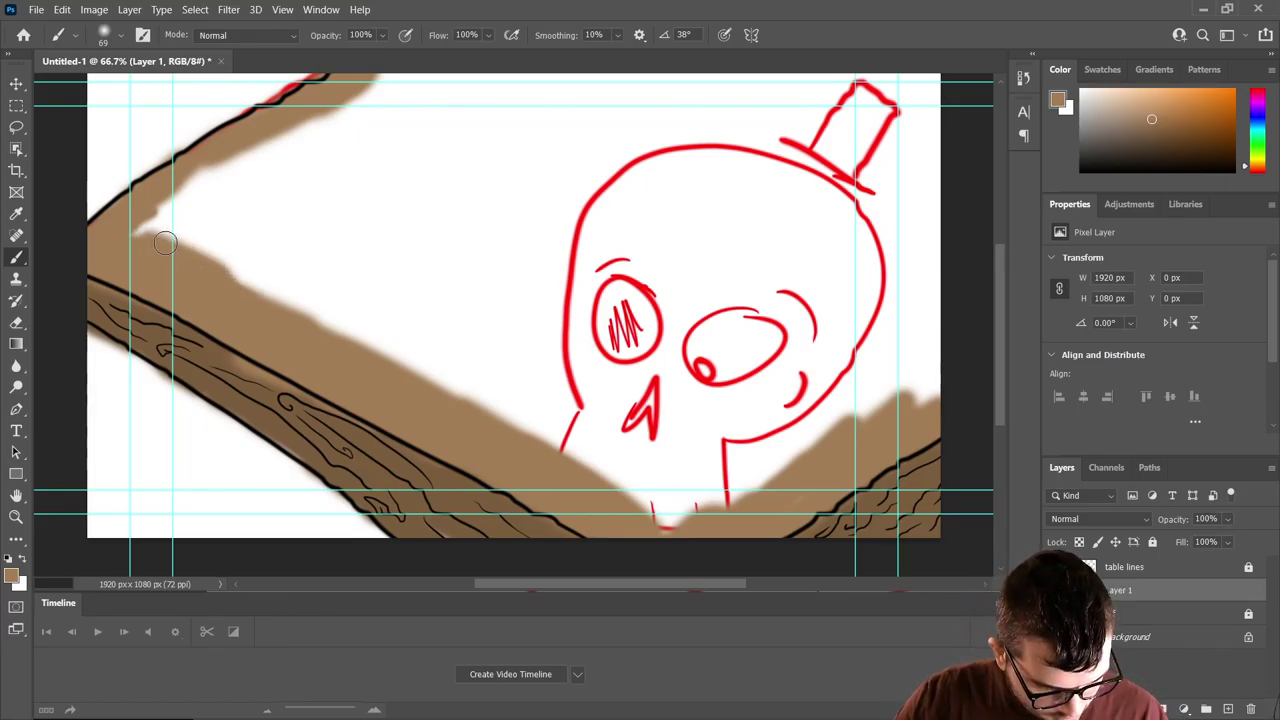
- Enlarge the brush to 511 px and cover the board, including the skull area, in brown
click(110, 37)
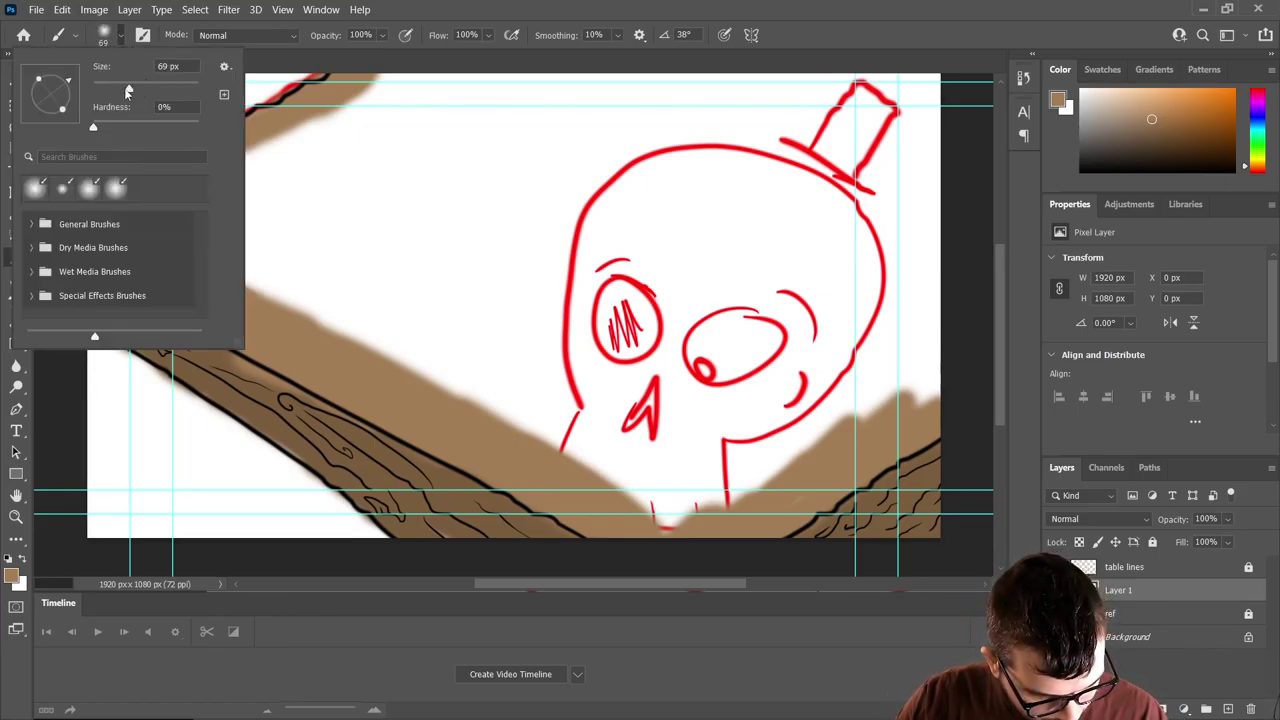
drag(126, 87, 137, 88)
click(487, 290)
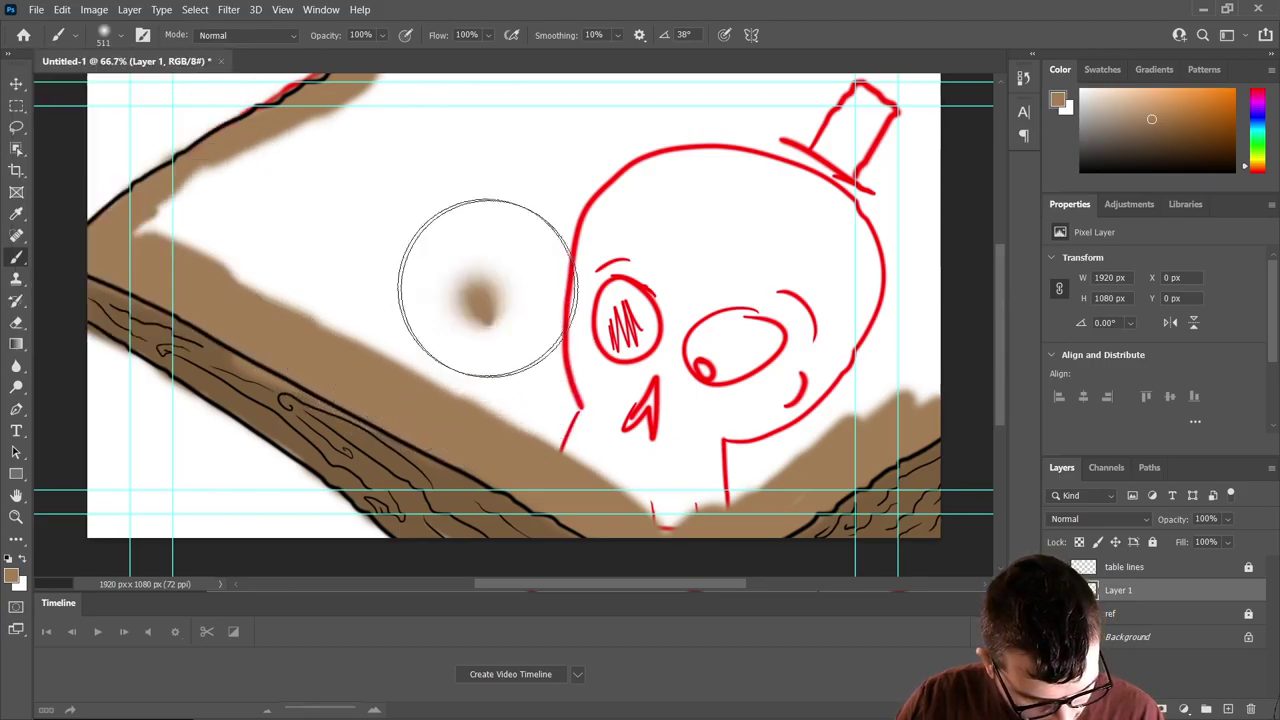
mouse_move(487, 288)
mouse_down()
mouse_move(470, 260)
mouse_move(749, 337)
mouse_move(749, 229)
mouse_move(858, 160)
mouse_move(634, 114)
mouse_move(600, 157)
mouse_move(357, 214)
mouse_move(243, 265)
mouse_move(240, 229)
mouse_move(175, 175)
mouse_up()
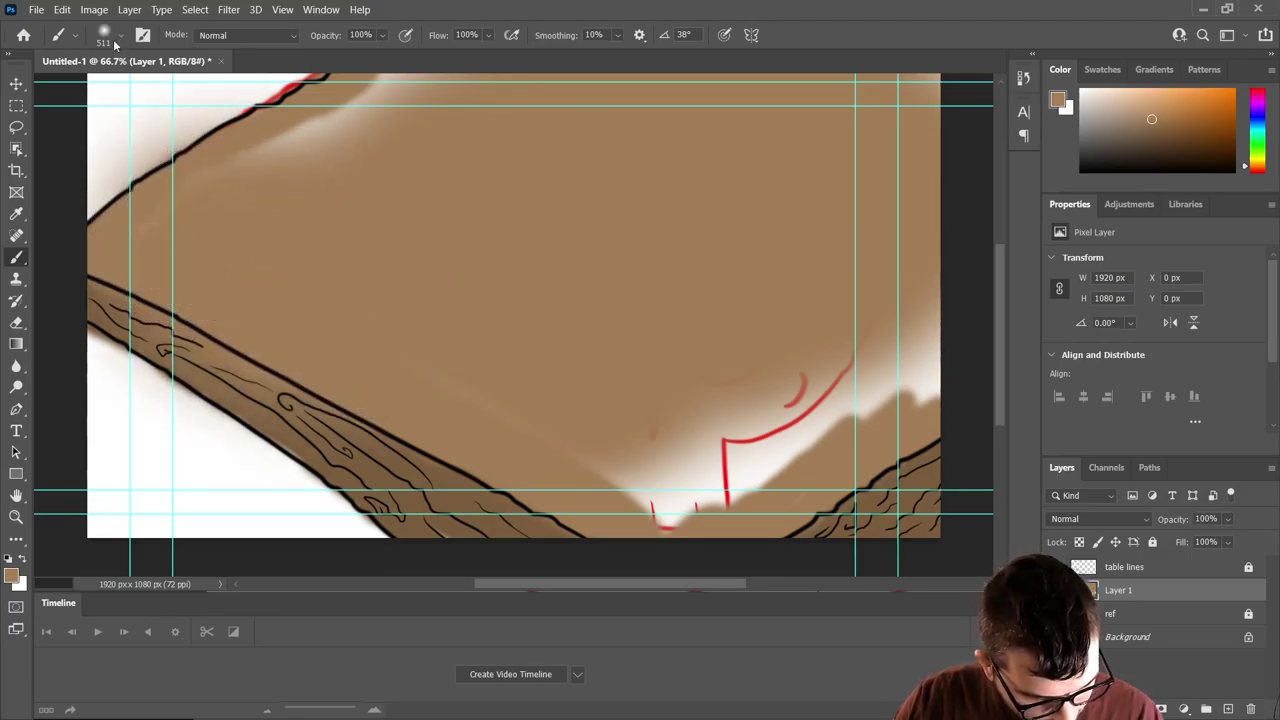
mouse_move(720, 470)
mouse_down()
mouse_move(666, 457)
mouse_move(677, 471)
mouse_move(760, 428)
mouse_move(786, 386)
mouse_move(857, 343)
mouse_move(766, 294)
mouse_up()
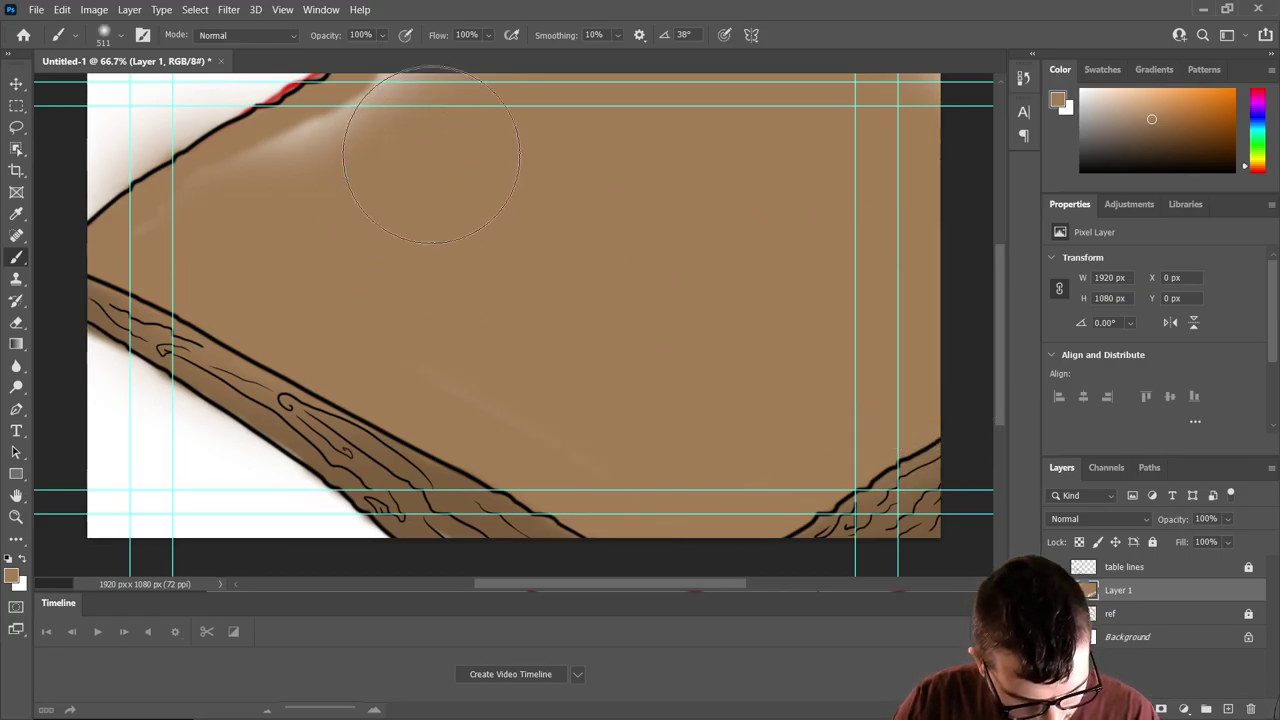
- Shrink the brush and fill the remaining white patches near the top-left board edge
click(117, 38)
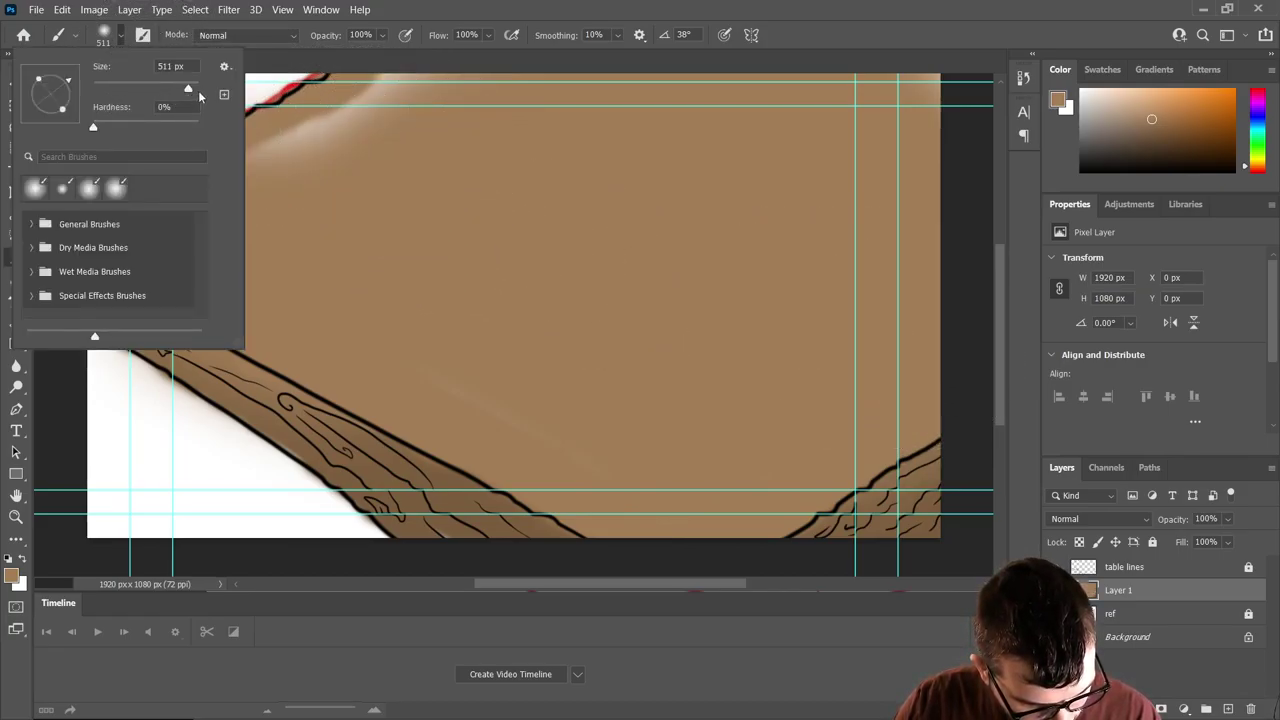
drag(188, 88, 149, 91)
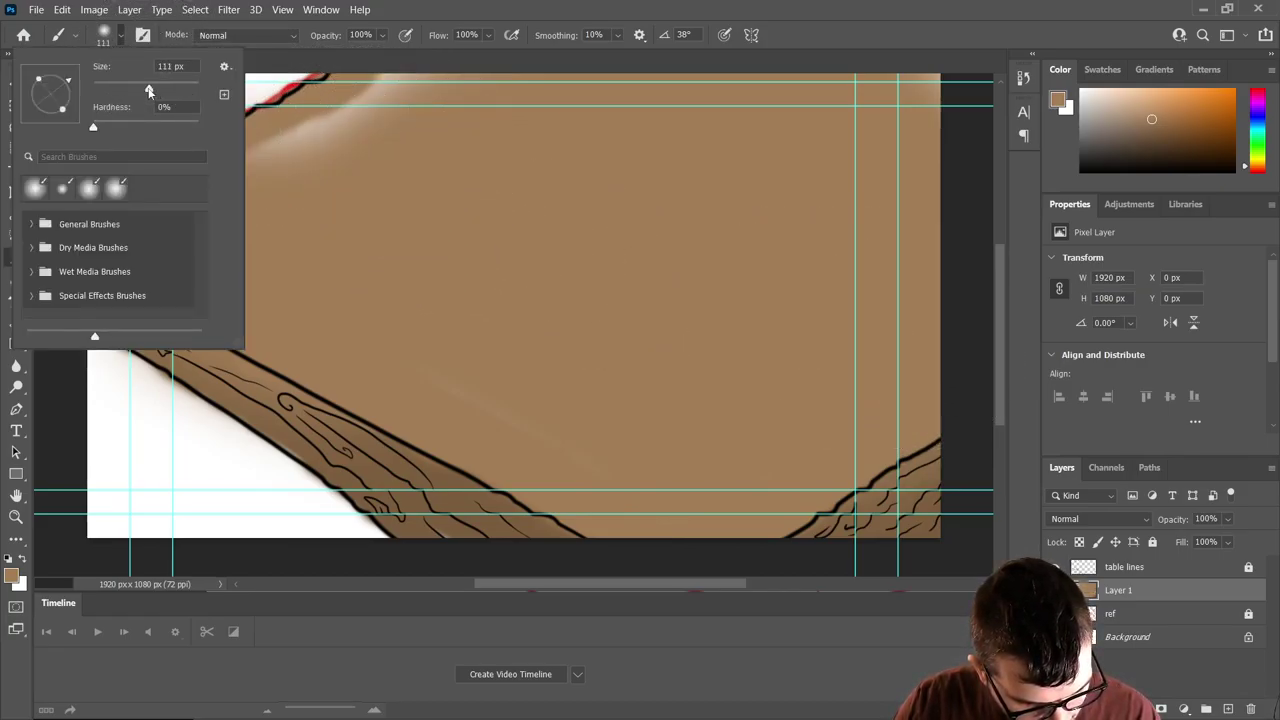
click(312, 151)
mouse_move(291, 149)
mouse_down()
mouse_move(395, 87)
mouse_move(402, 122)
mouse_up()
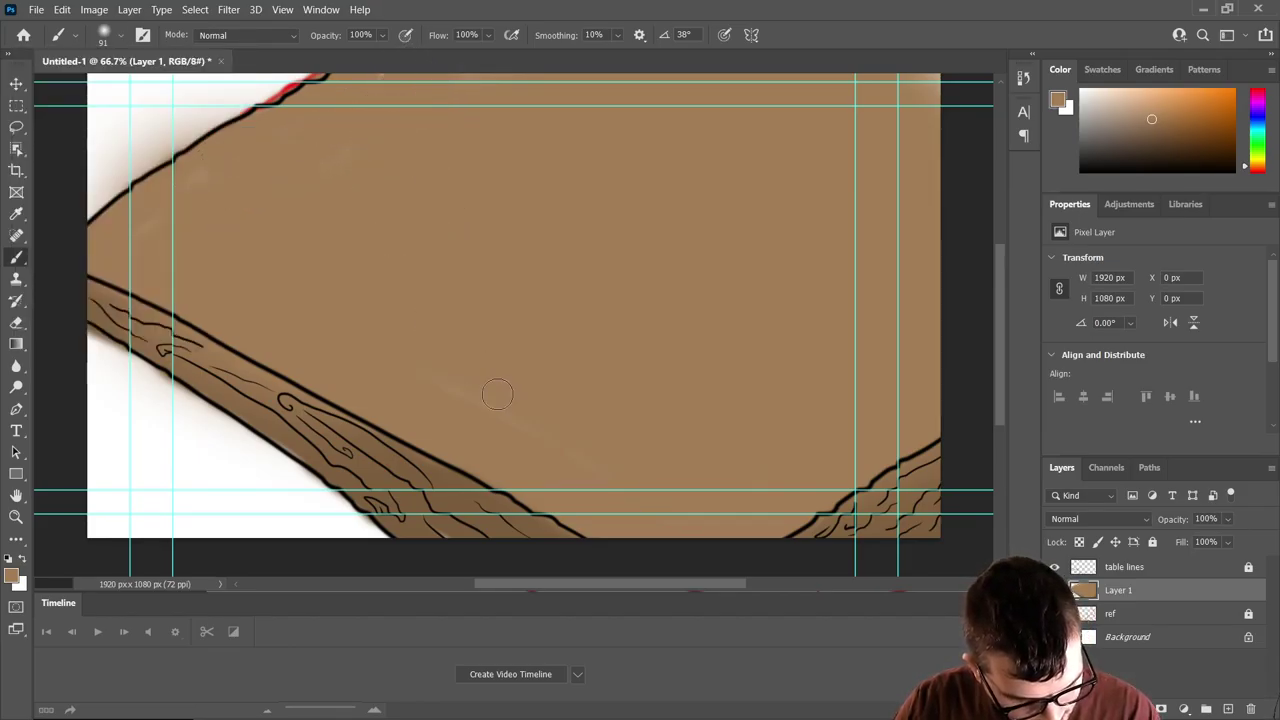
mouse_move(497, 394)
mouse_down()
mouse_move(520, 460)
mouse_move(523, 409)
mouse_up()
scroll(330, 288, down, 1)
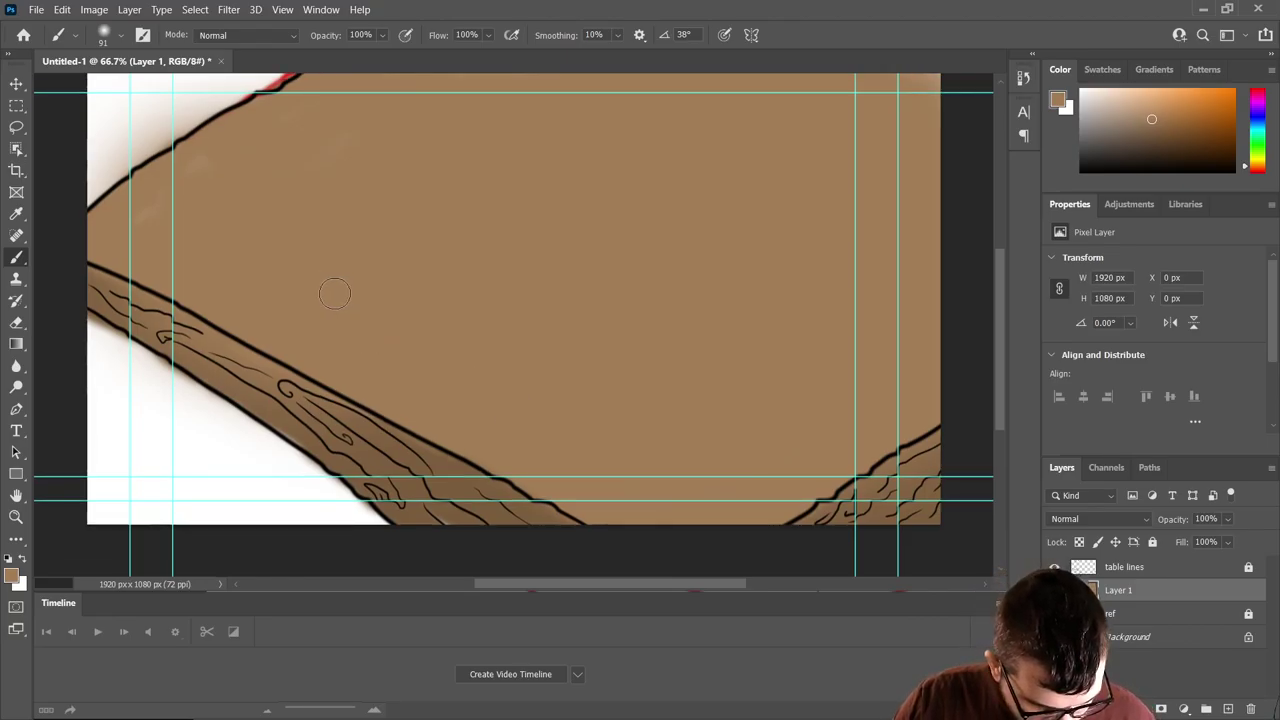
scroll(335, 293, down, 3)
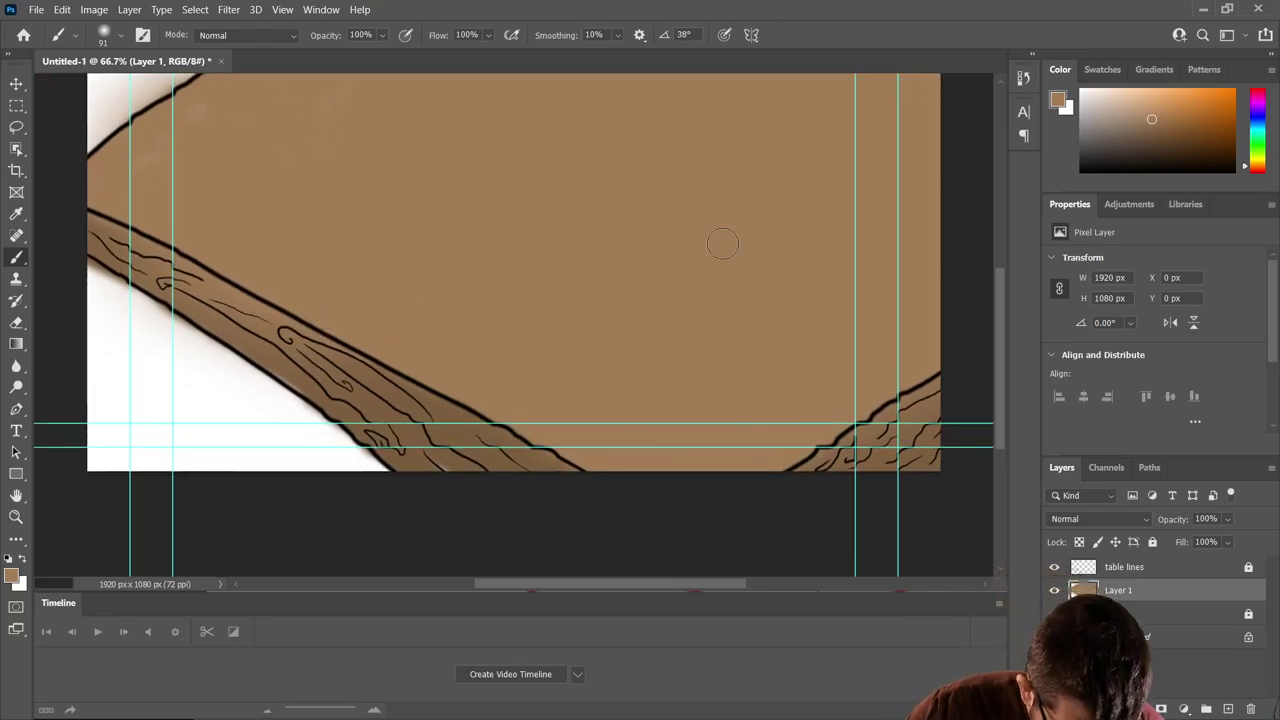
click(1196, 614)
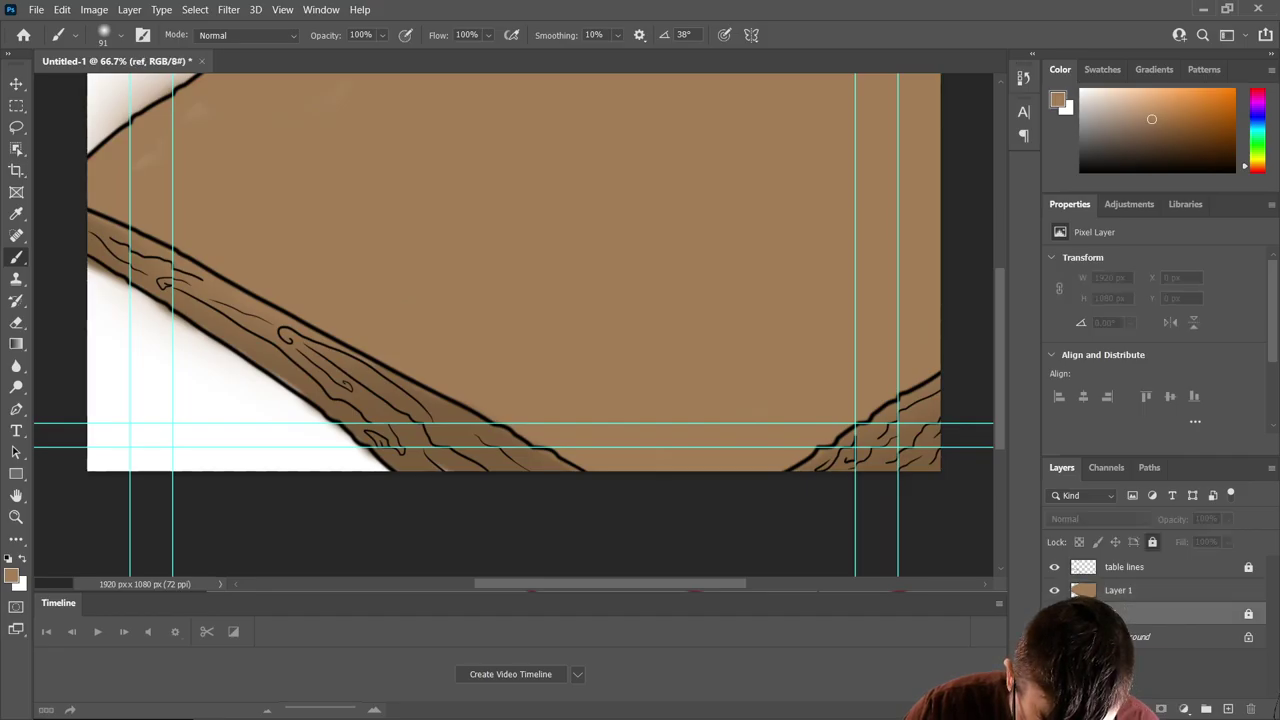
click(1117, 596)
scroll(85, 274, down, 1)
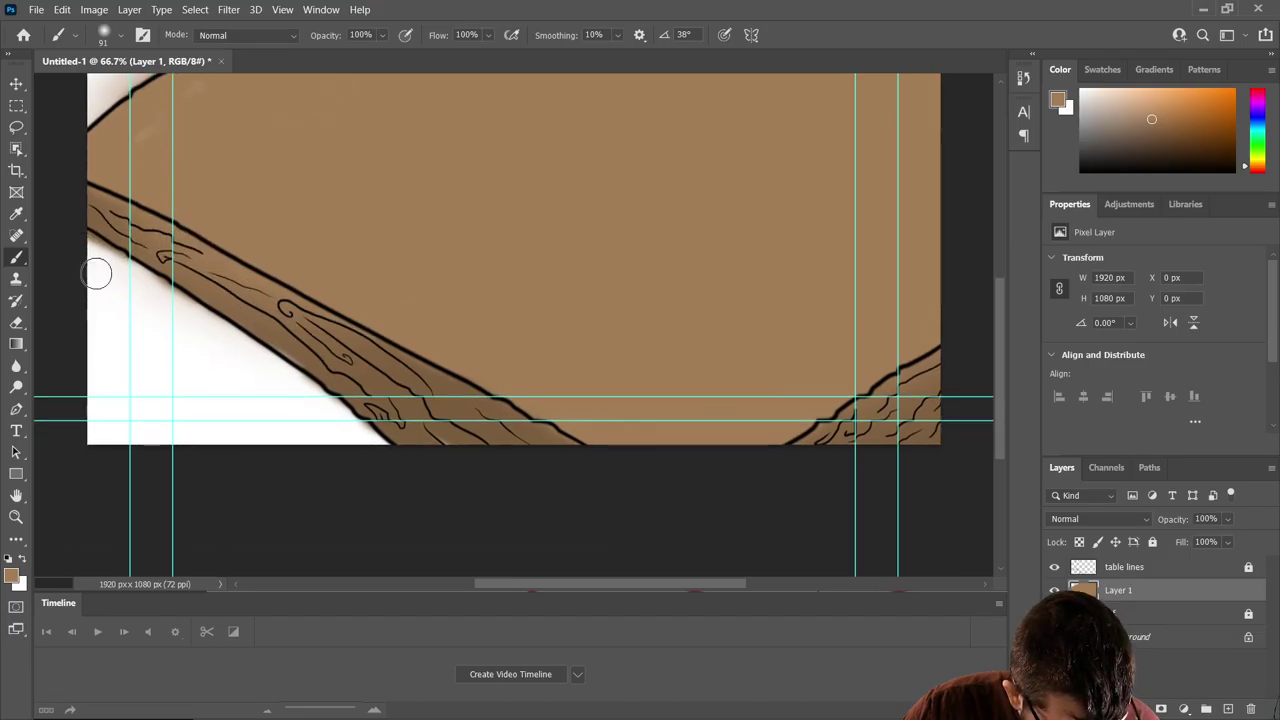
- Shade the inner edge and right end of the wooden band with a darker brown
click(1165, 130)
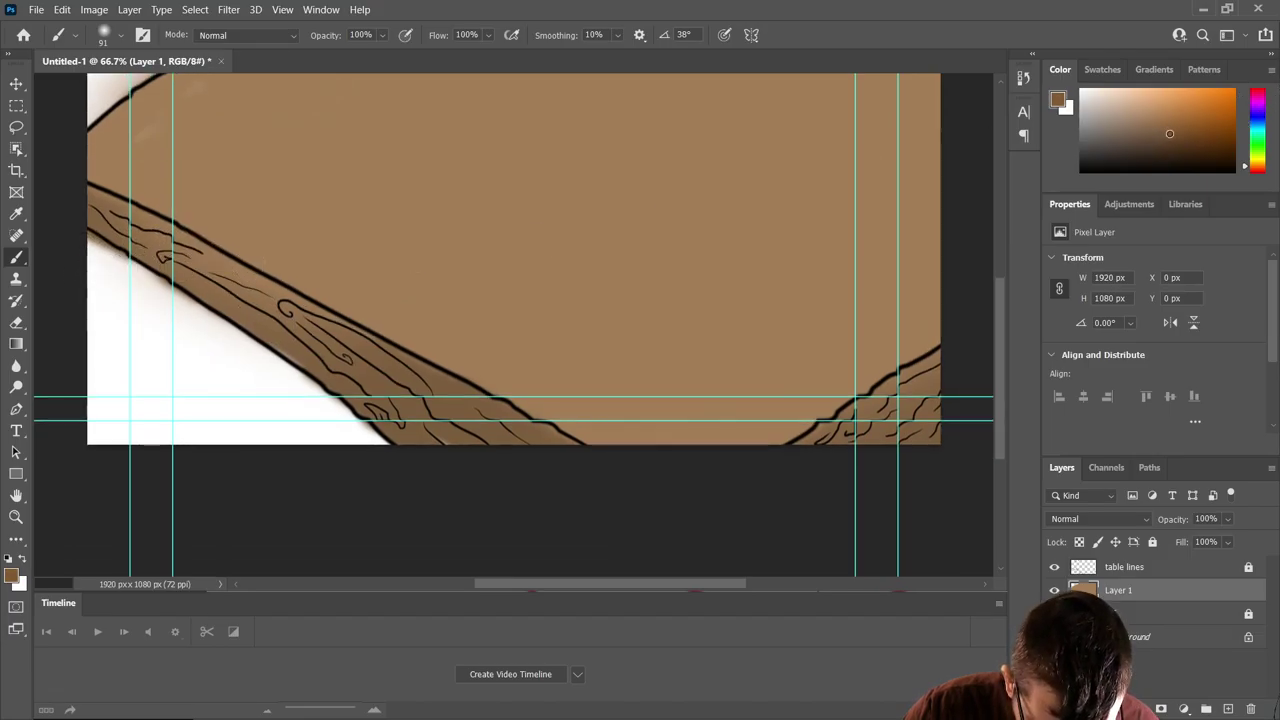
drag(1169, 133, 1174, 140)
mouse_move(260, 340)
mouse_down()
mouse_move(312, 348)
mouse_move(274, 339)
mouse_move(391, 409)
mouse_move(95, 210)
mouse_up()
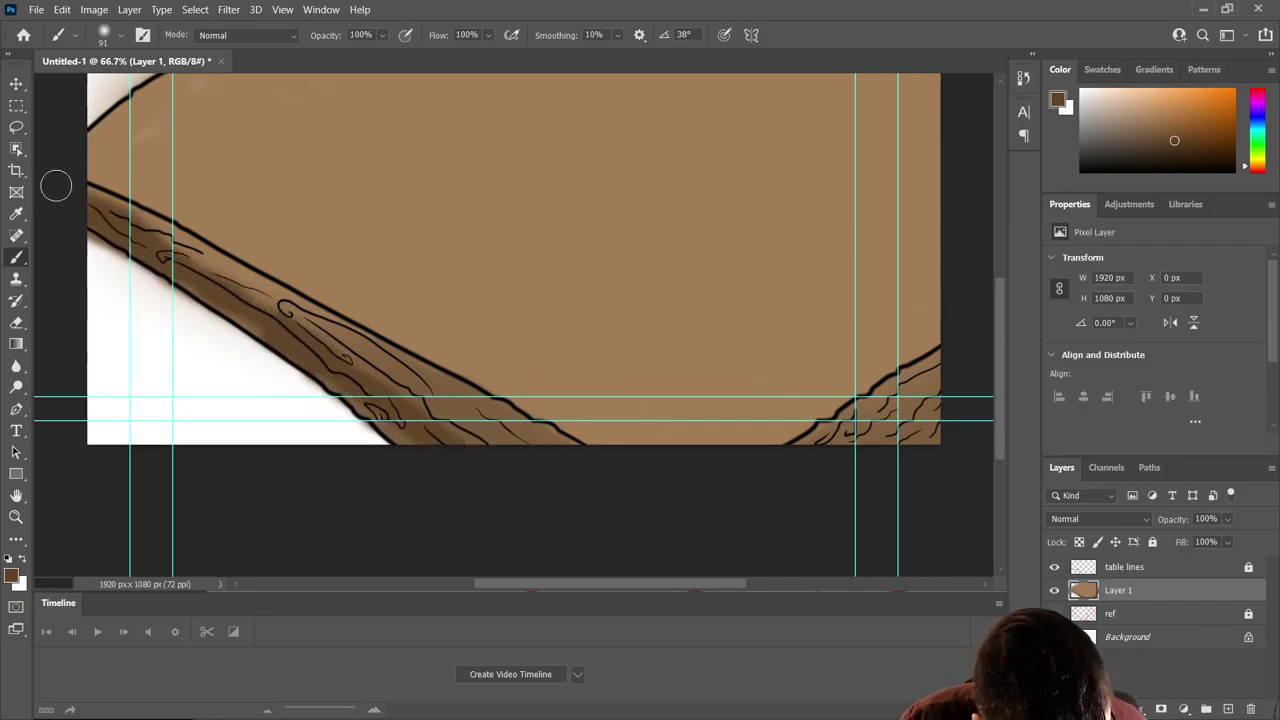
scroll(650, 331, down, 1)
mouse_move(923, 416)
mouse_down()
mouse_move(927, 449)
mouse_move(852, 471)
mouse_move(814, 465)
mouse_move(896, 397)
mouse_move(812, 436)
mouse_move(945, 353)
mouse_move(901, 381)
mouse_up()
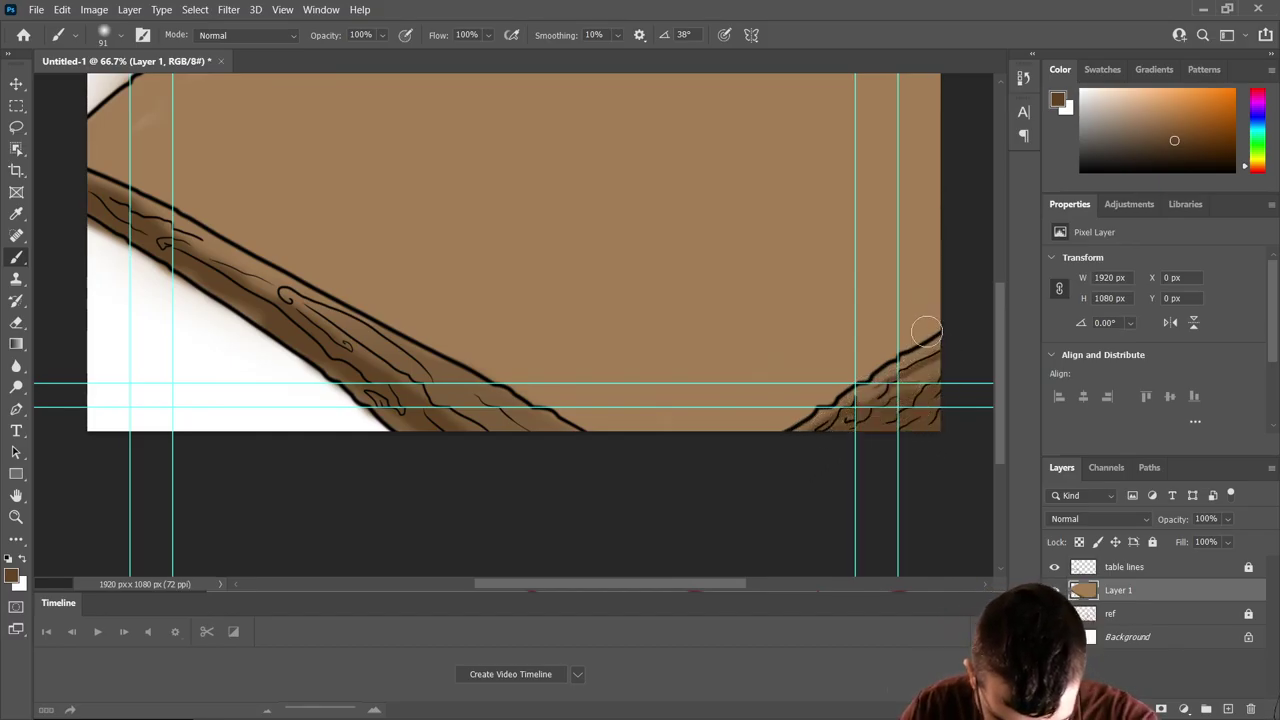
scroll(927, 332, up, 1)
- Add lighter brown strokes across the tabletop and lower brush opacity to 49%
drag(1176, 143, 1164, 116)
scroll(486, 355, up, 1)
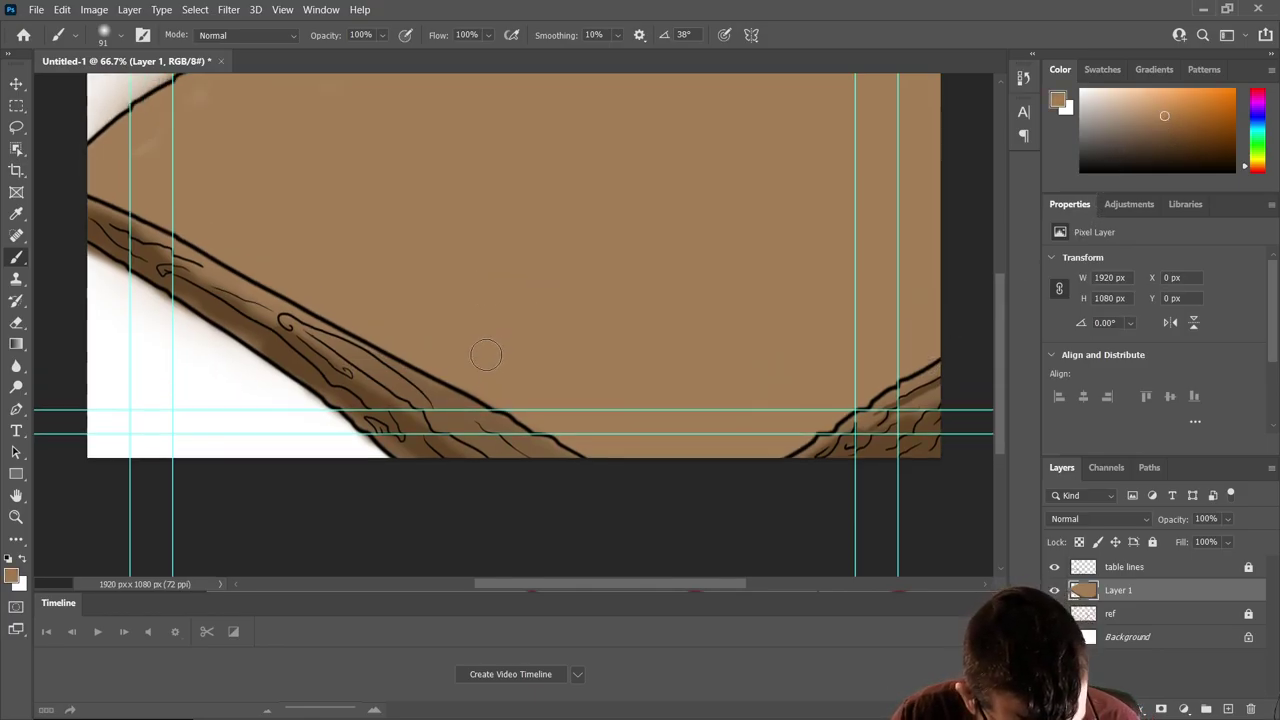
mouse_move(343, 189)
mouse_down()
mouse_move(445, 187)
mouse_move(744, 308)
mouse_move(525, 169)
mouse_move(483, 85)
mouse_move(512, 77)
mouse_up()
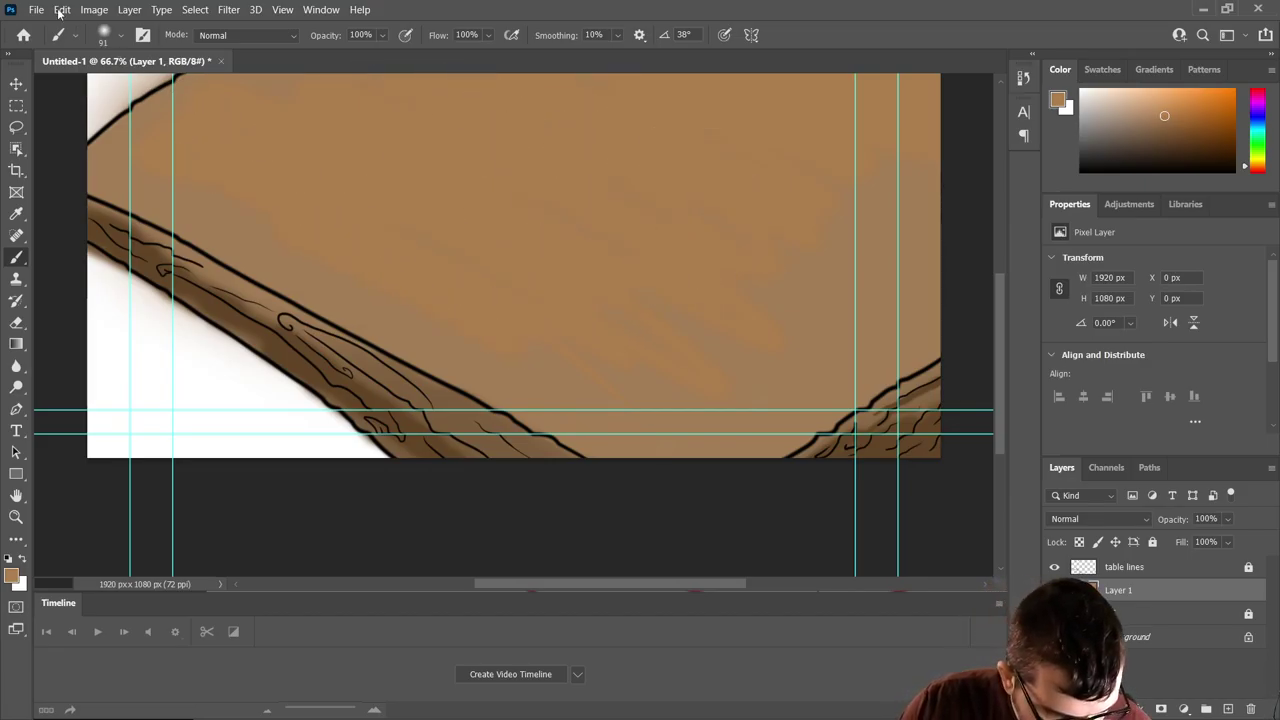
click(383, 36)
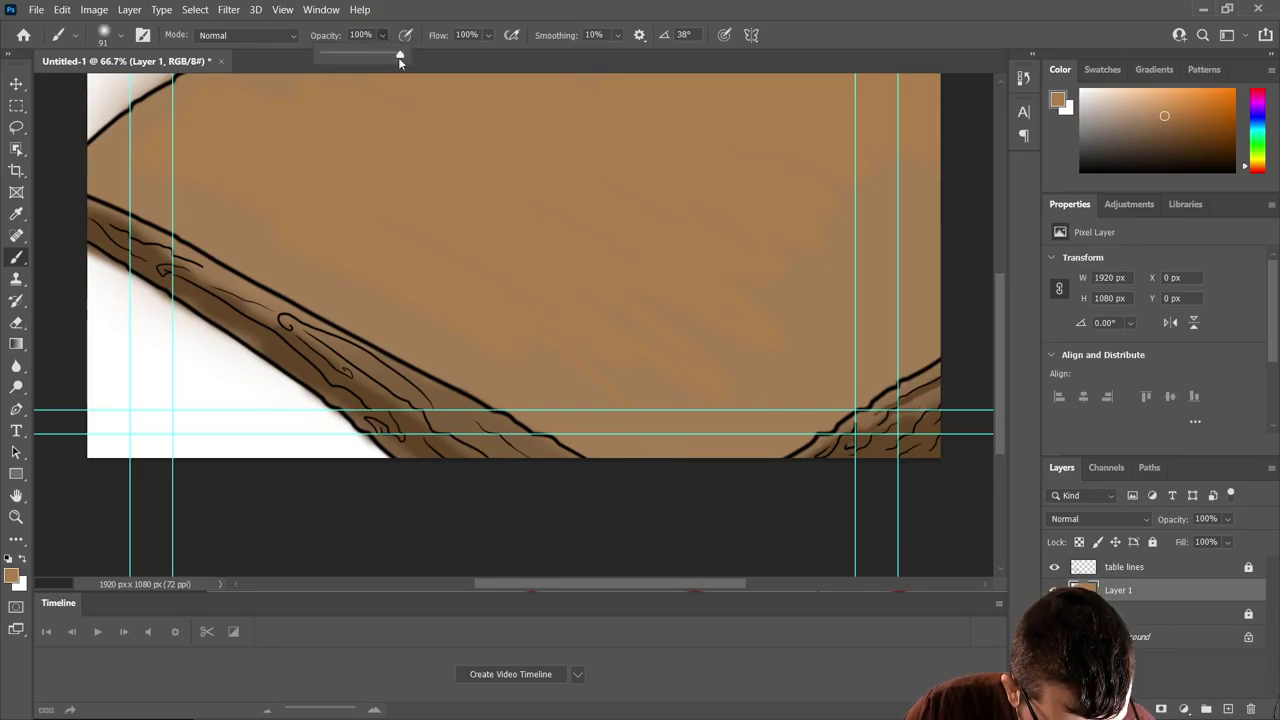
drag(400, 57, 361, 57)
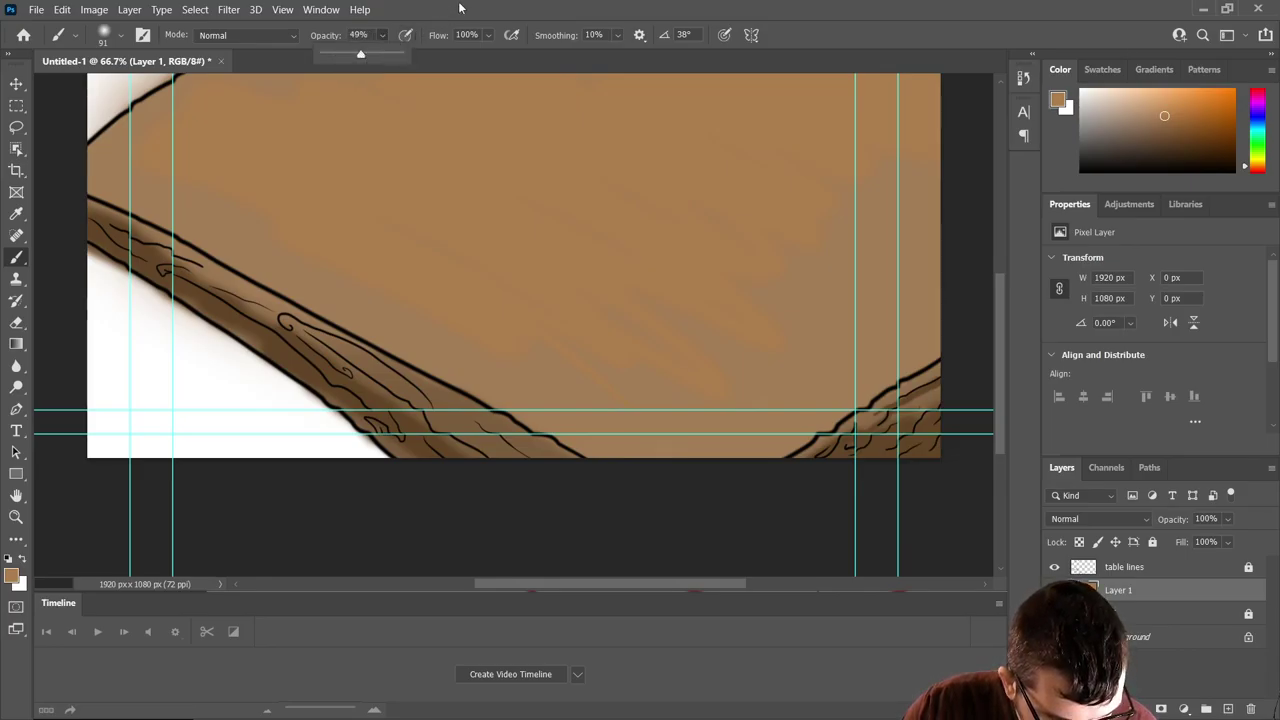
click(460, 10)
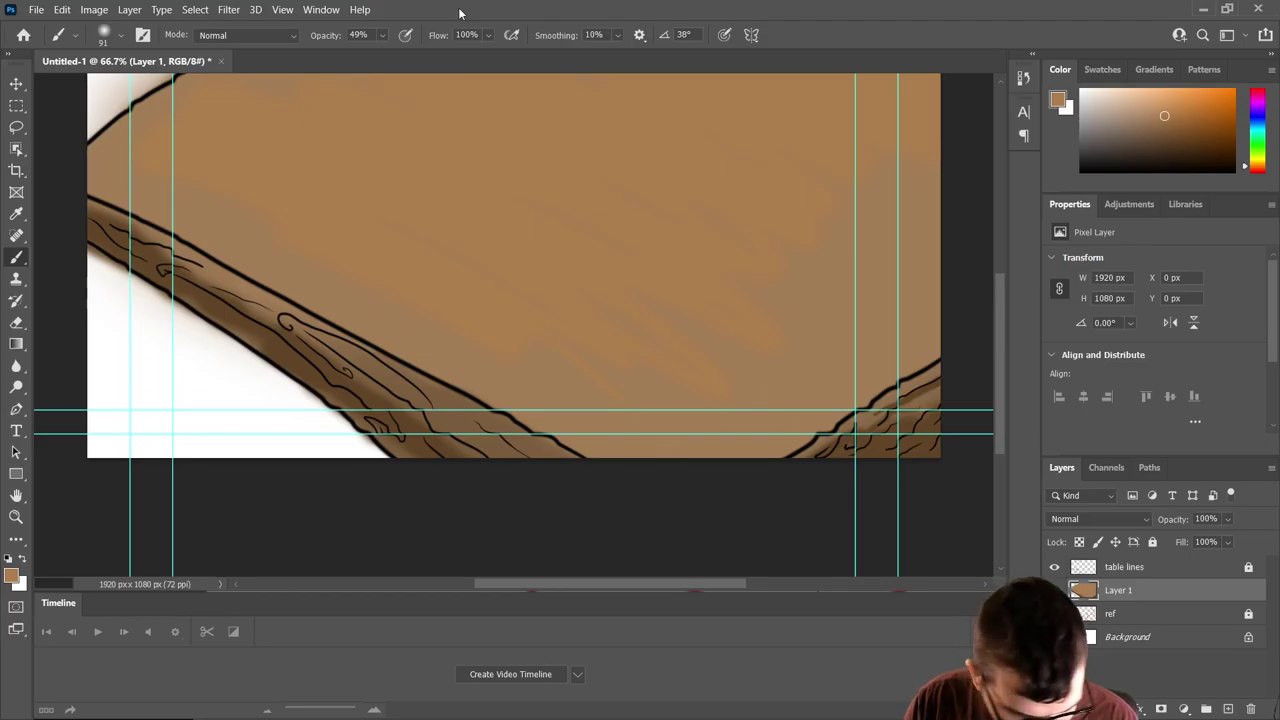
- Create and open a new 'photoshop images' folder inside BONEHEAD > EPISODE 01.1
key(ctrl+s)
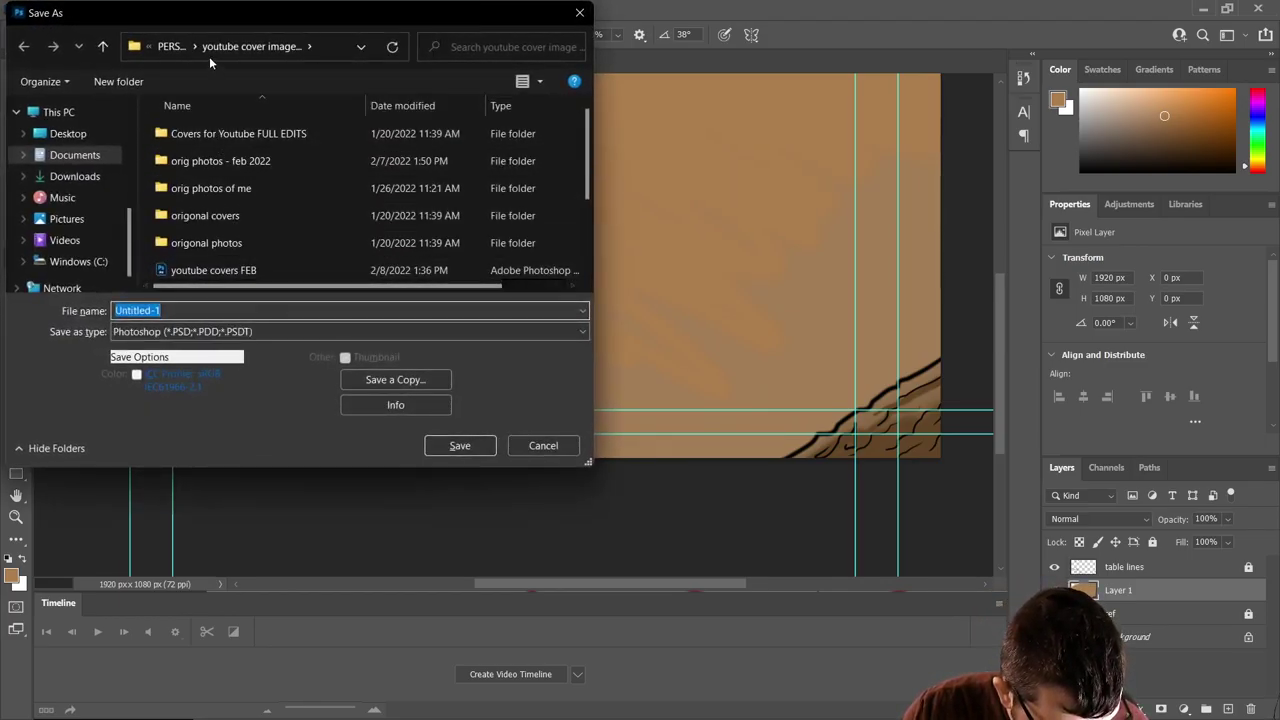
click(172, 46)
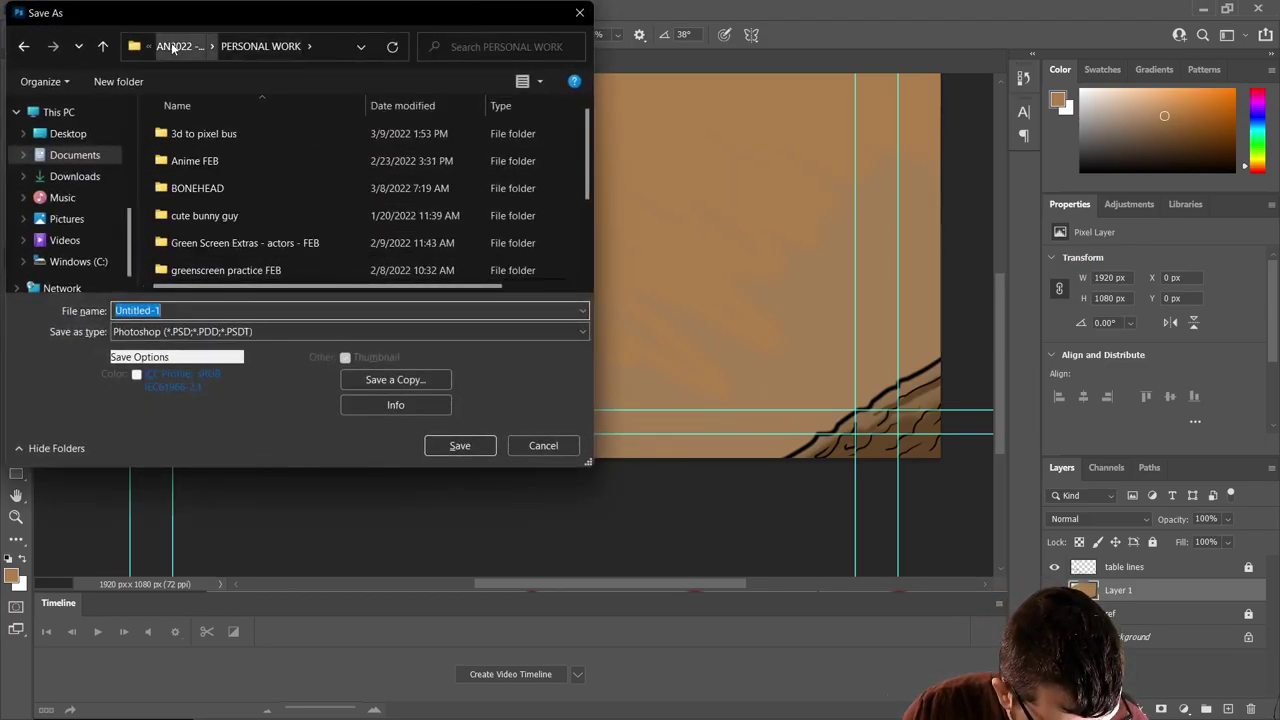
double_click(197, 188)
double_click(207, 164)
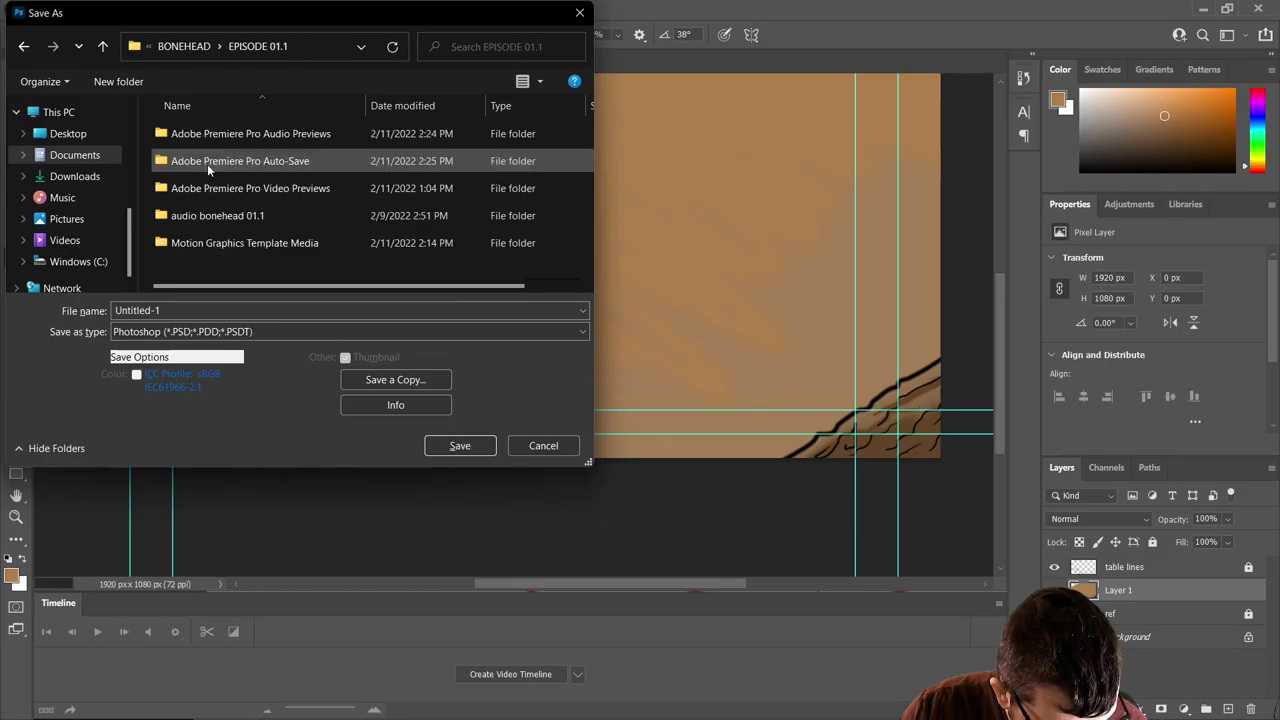
right_click(233, 276)
mouse_move(297, 437)
click(531, 440)
text(php)
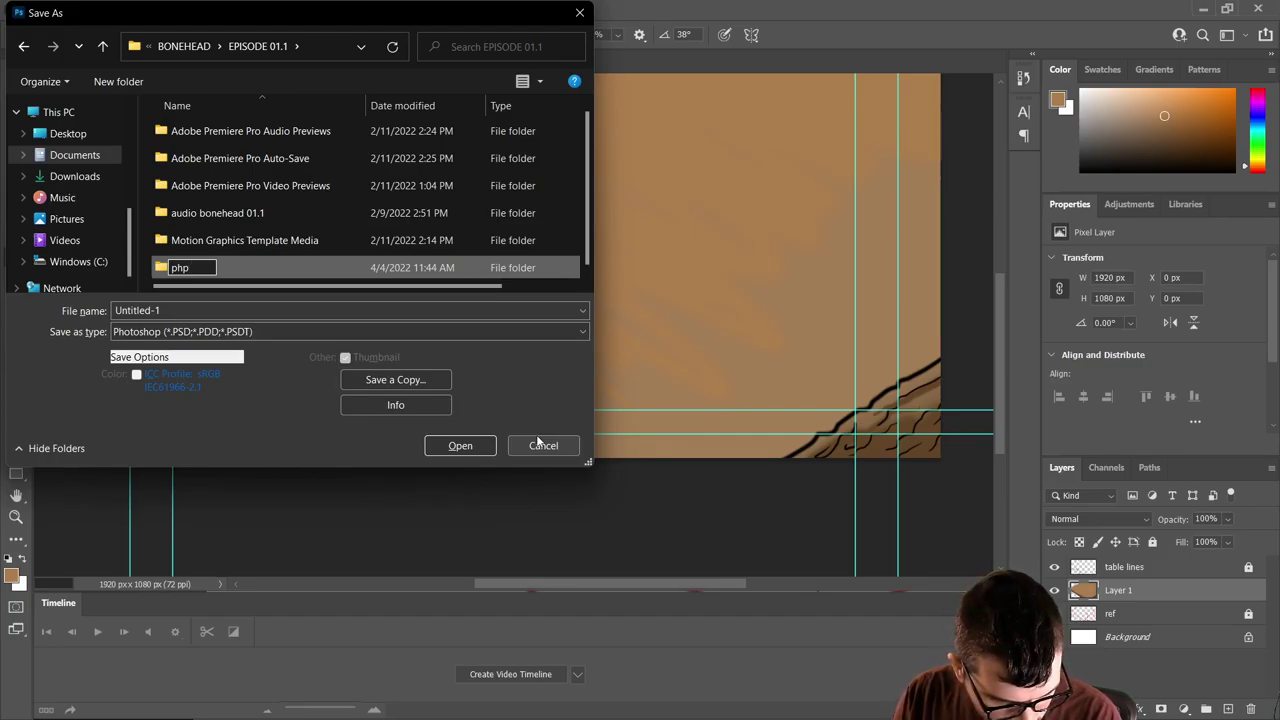
text(oto)
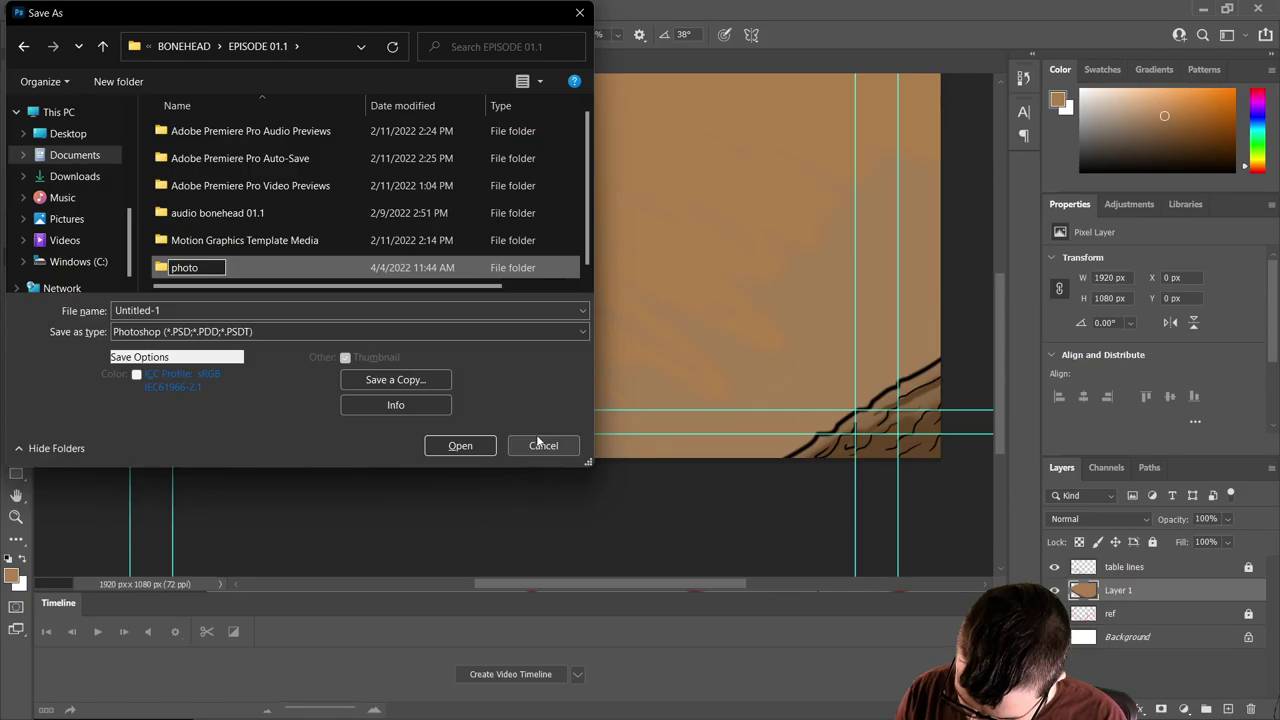
text(shop images)
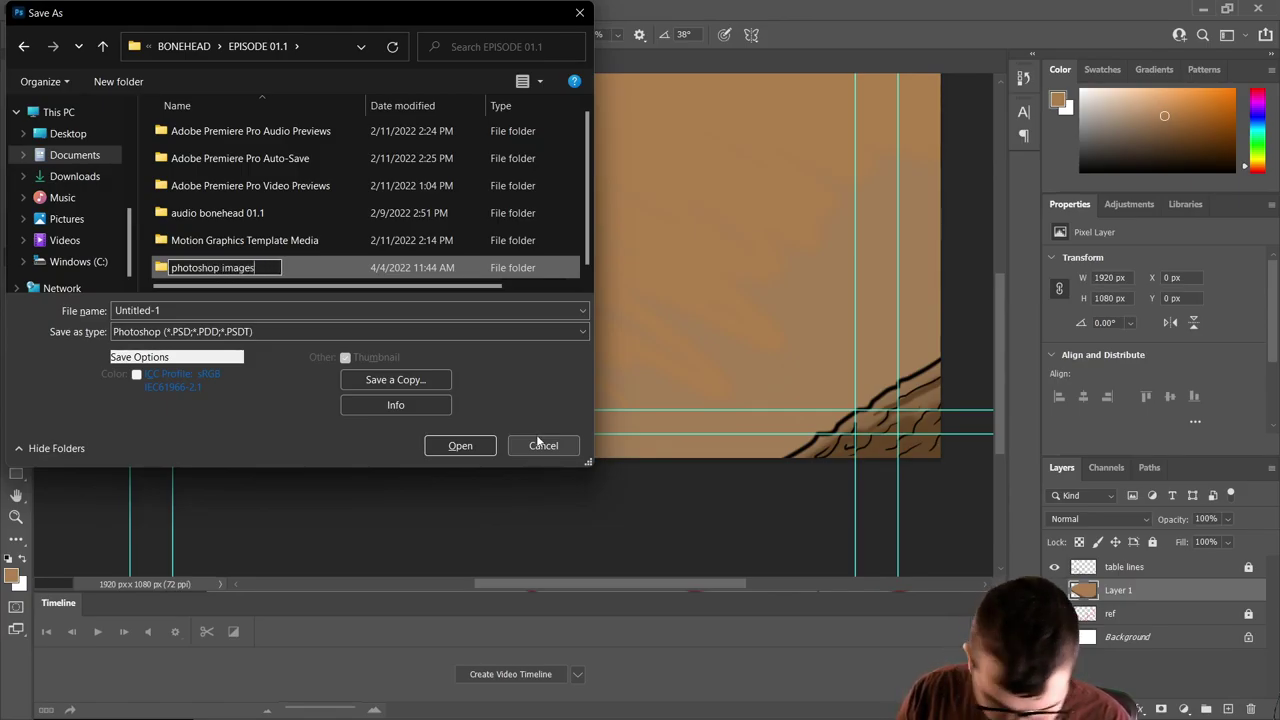
key(Return)
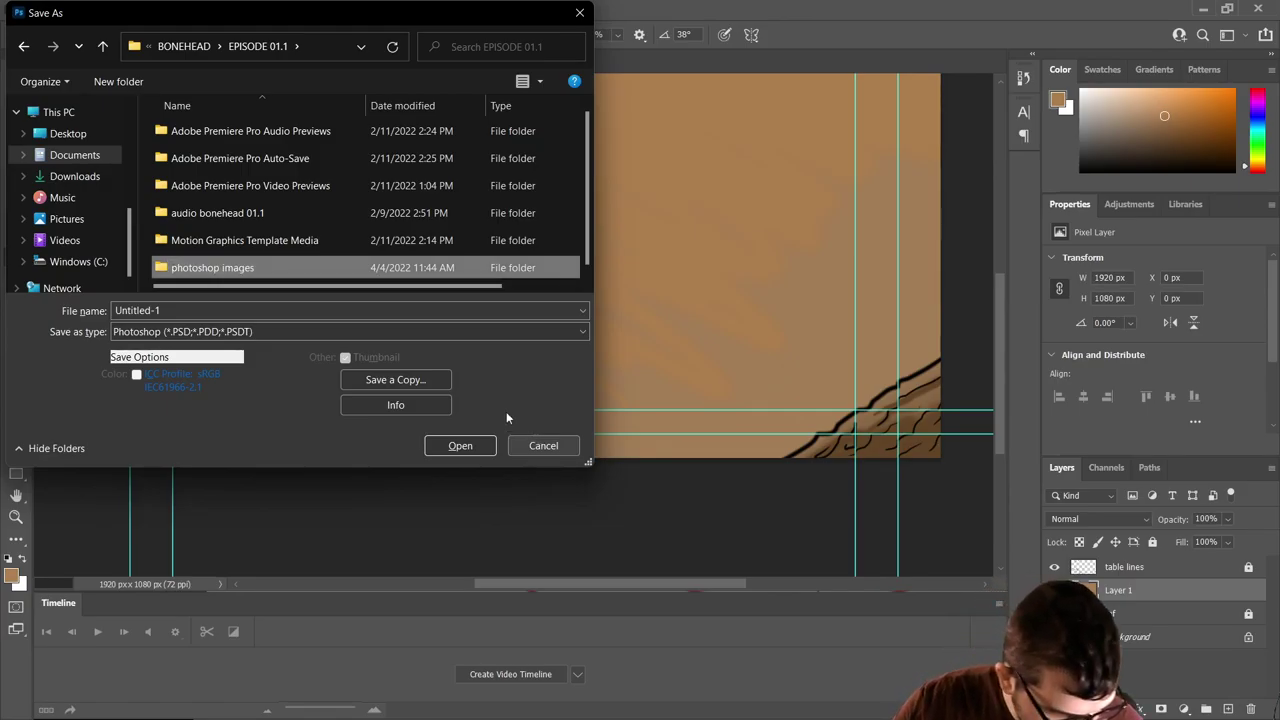
double_click(195, 270)
- Save the file as 'skull pic - created by.psd', accepting the compatibility prompt
click(189, 312)
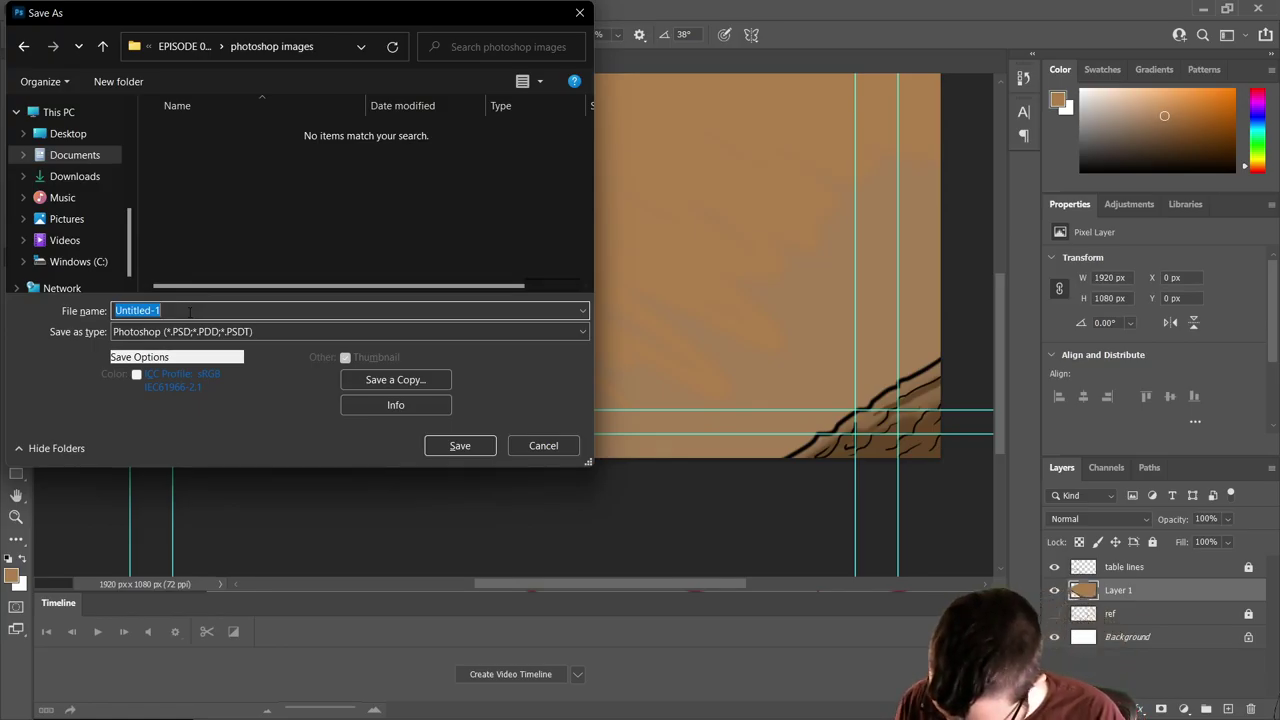
text(skull pic created by)
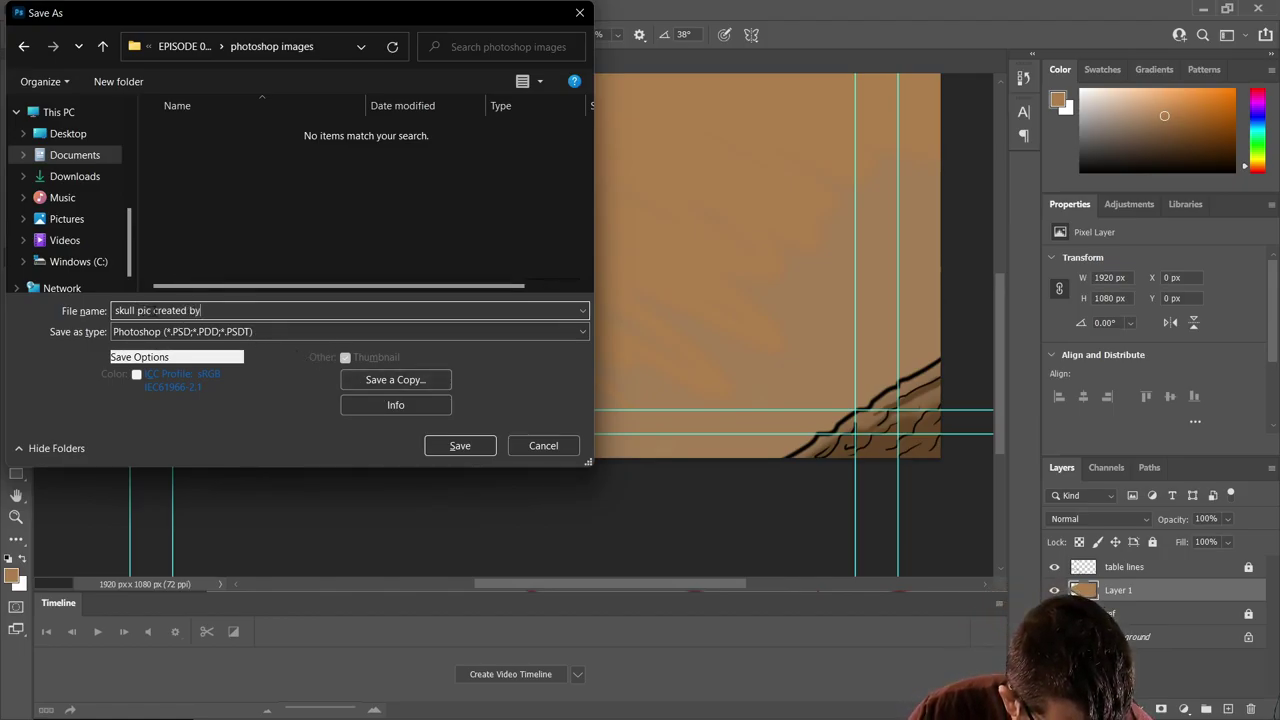
text(-)
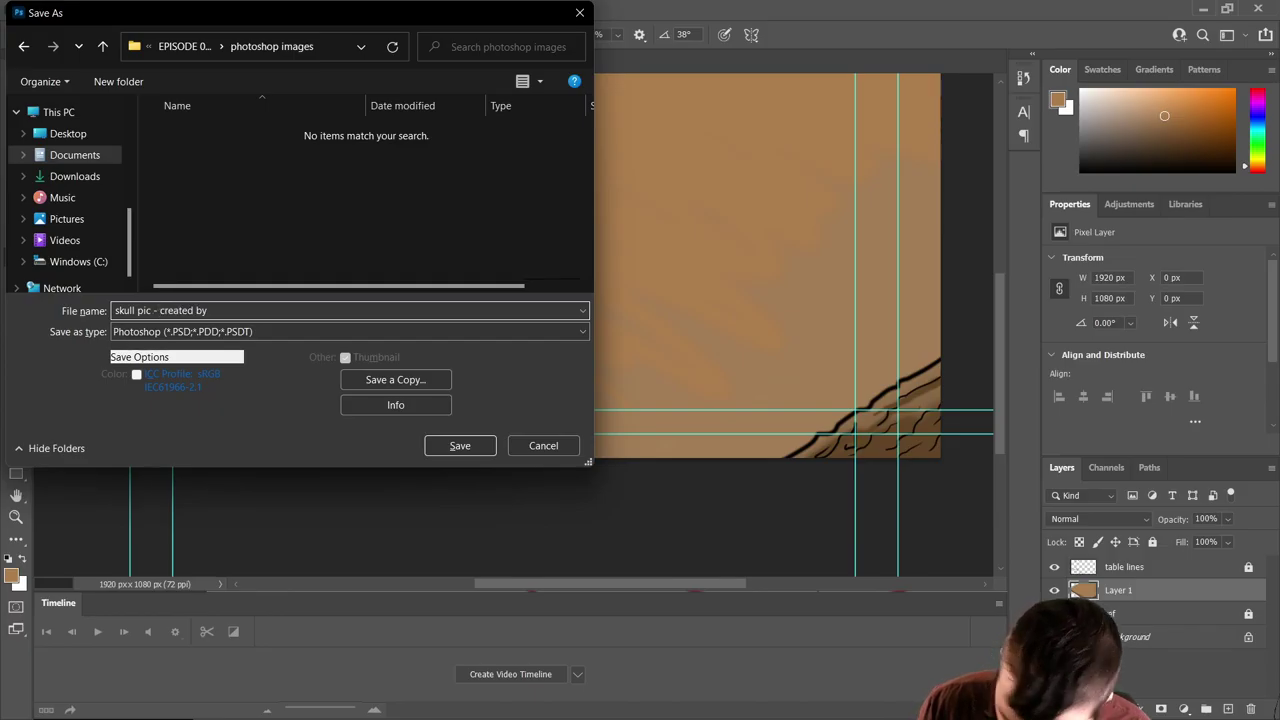
key(Return)
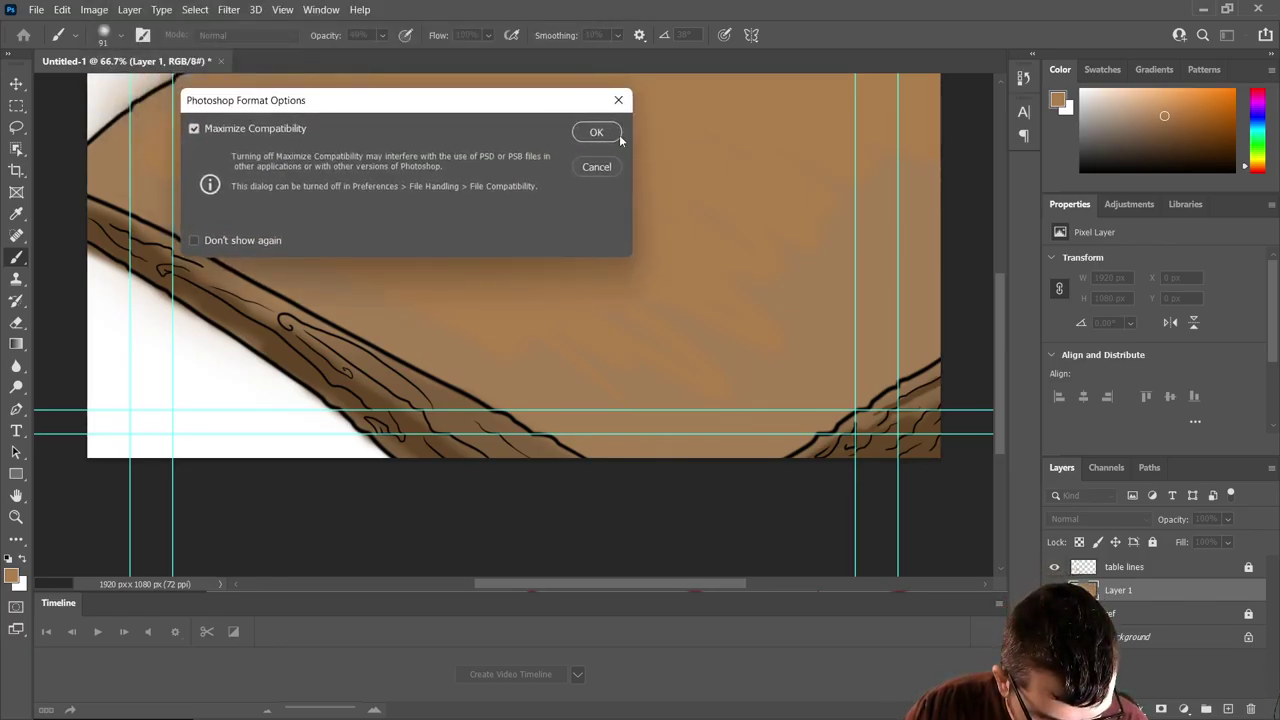
click(601, 131)
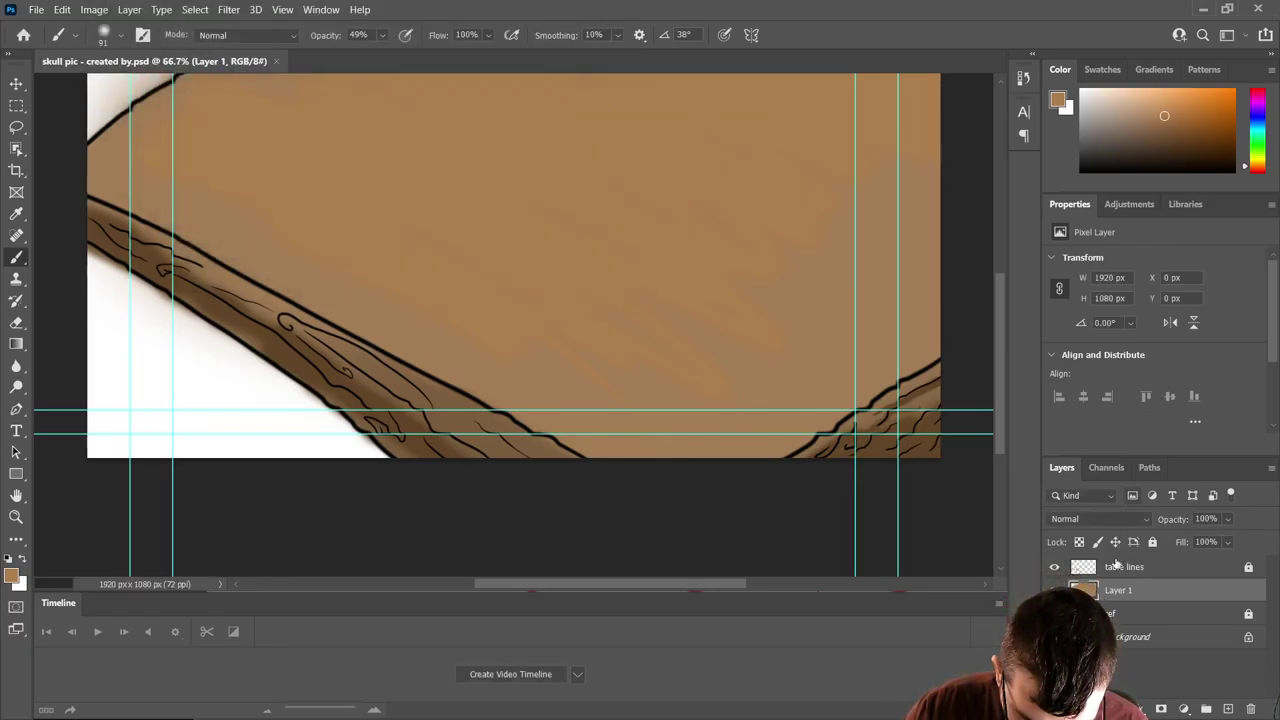
- Paint faint darker brown shading along the left plank edge and the right plank end
click(1165, 130)
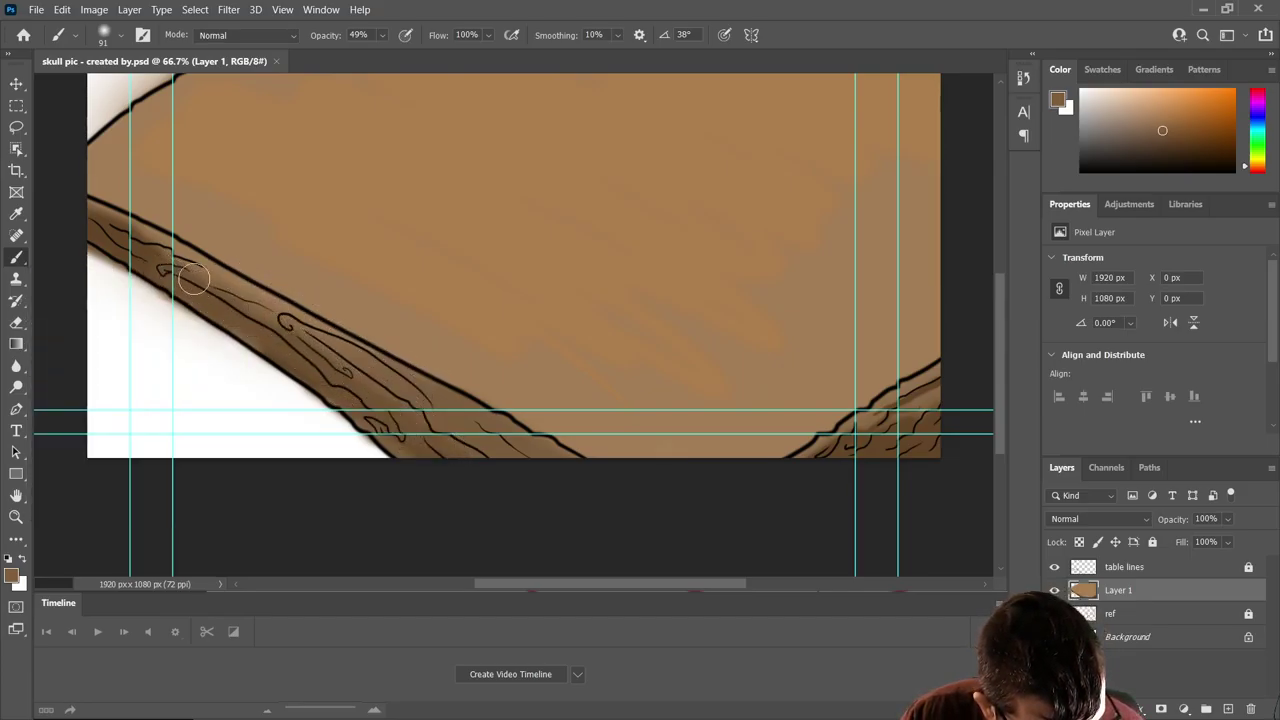
mouse_move(157, 262)
mouse_down()
mouse_move(368, 388)
mouse_move(230, 352)
mouse_move(258, 335)
mouse_move(318, 355)
mouse_move(298, 349)
mouse_move(325, 374)
mouse_move(298, 361)
mouse_move(313, 377)
mouse_move(394, 423)
mouse_move(220, 286)
mouse_move(230, 310)
mouse_move(442, 449)
mouse_move(408, 416)
mouse_move(456, 428)
mouse_up()
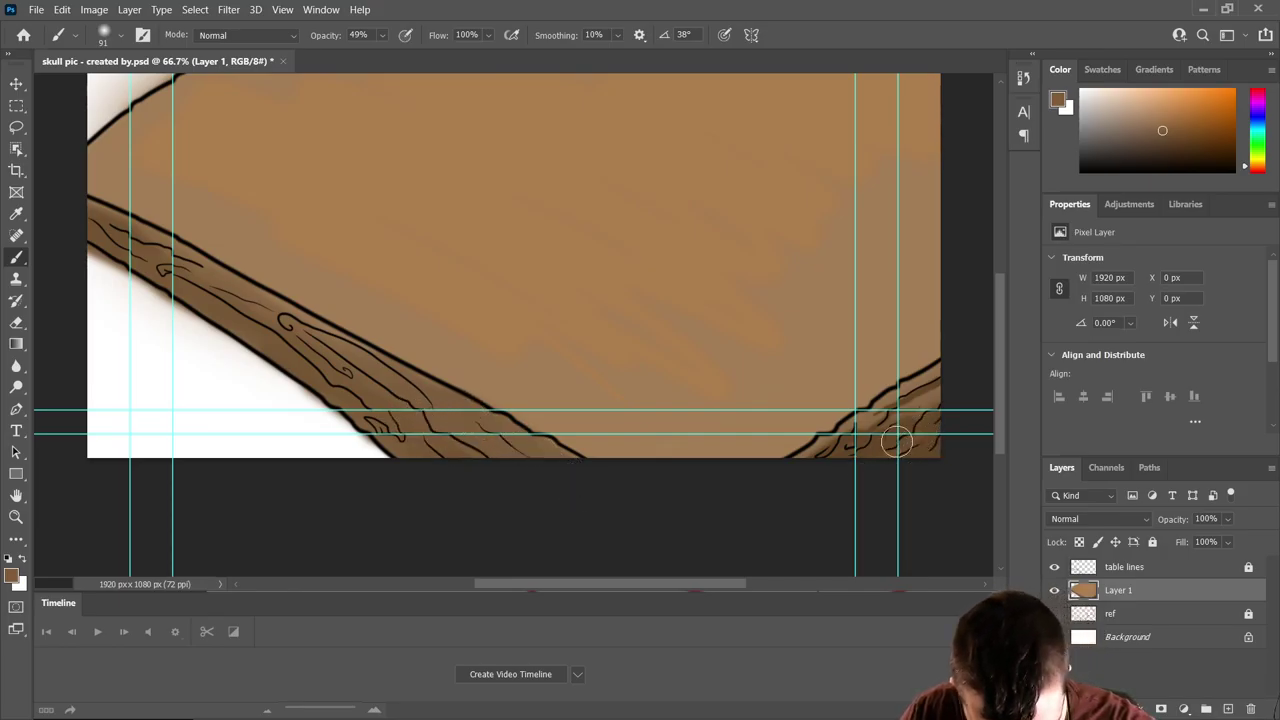
mouse_move(894, 429)
mouse_down()
mouse_move(839, 447)
mouse_move(928, 389)
mouse_move(890, 421)
mouse_move(913, 438)
mouse_move(958, 425)
mouse_up()
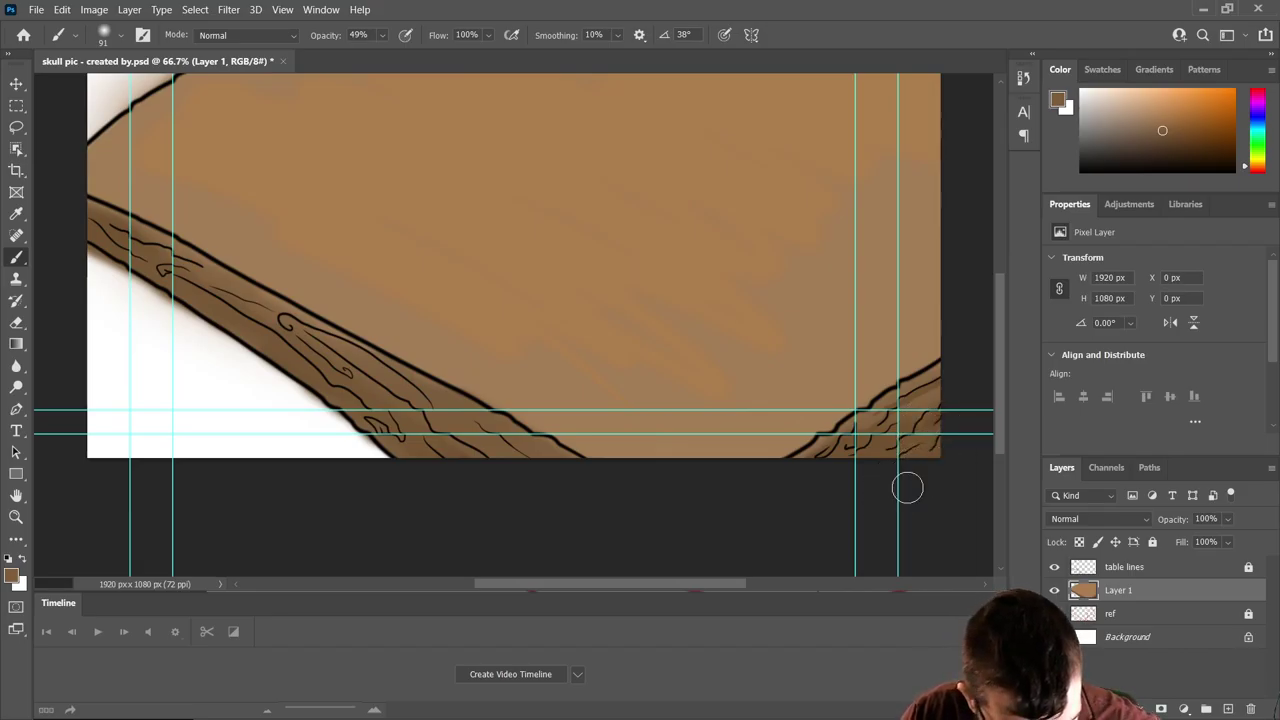
mouse_move(919, 413)
mouse_down()
mouse_move(835, 456)
mouse_move(937, 391)
mouse_move(860, 423)
mouse_move(919, 414)
mouse_move(873, 430)
mouse_move(915, 402)
mouse_up()
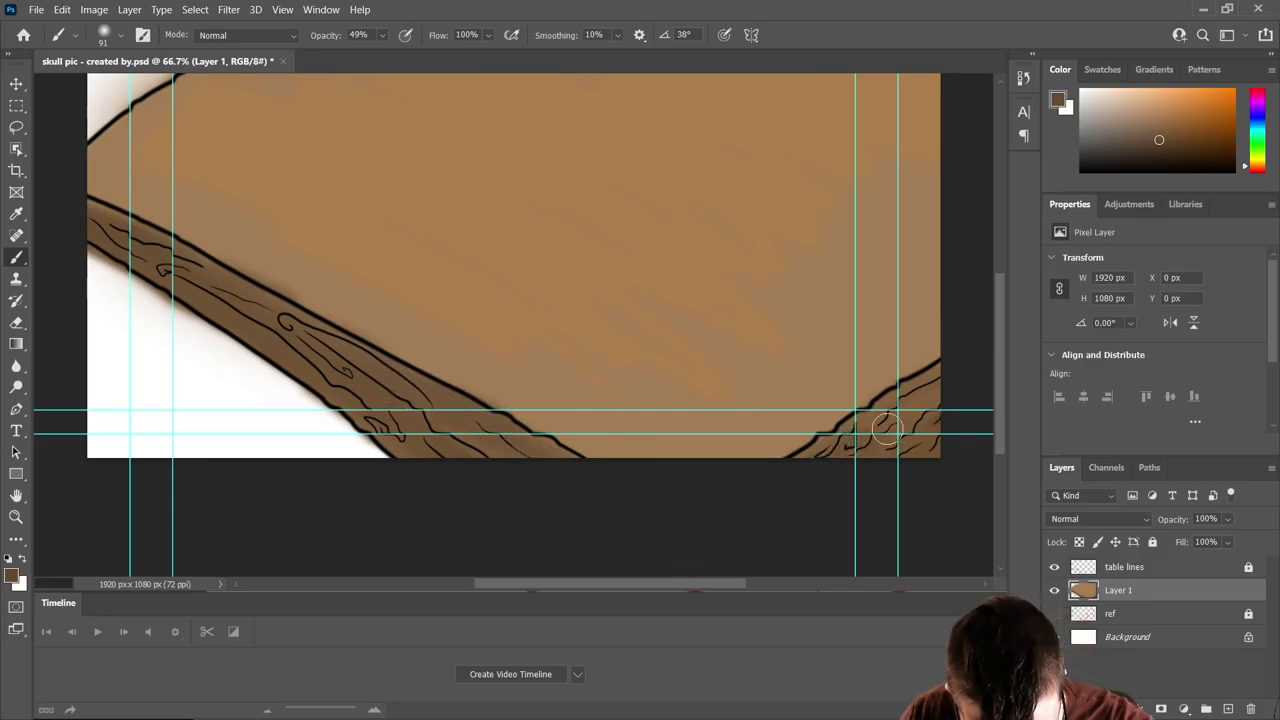
- Add lighter brown highlights along the upper plank edge and corner, then darken the bottom edge
click(1163, 124)
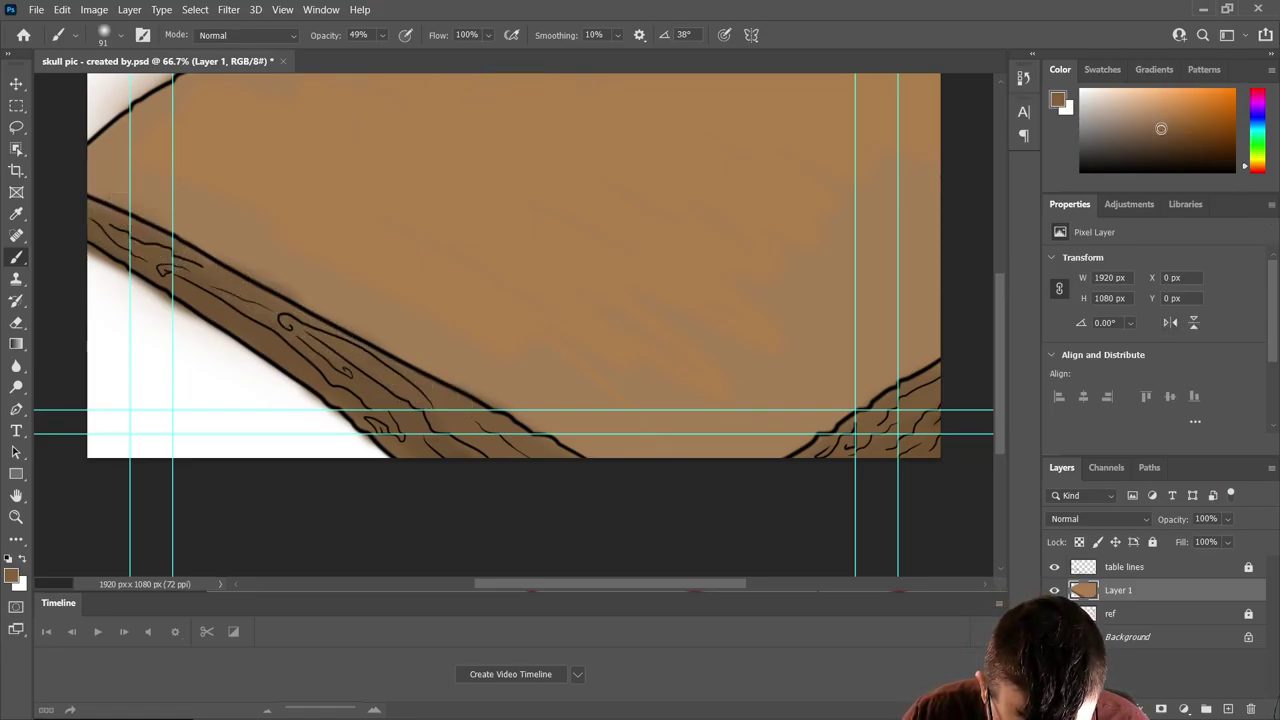
click(1162, 121)
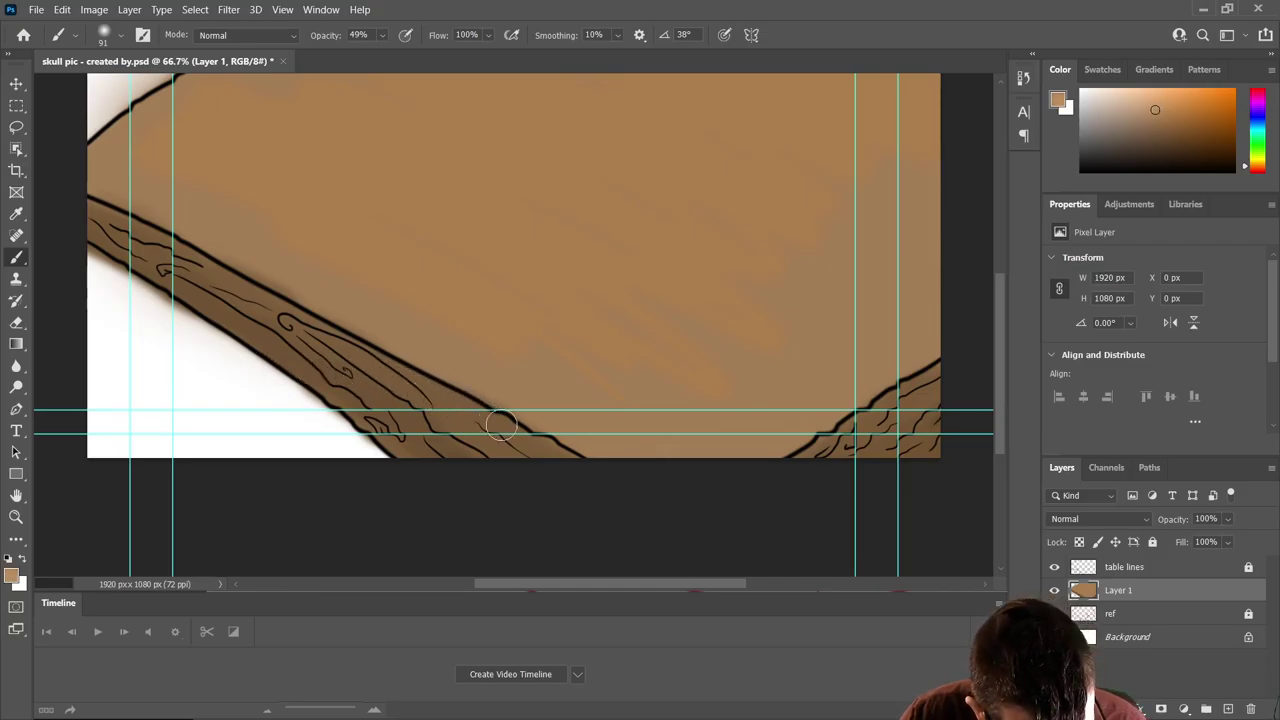
mouse_move(449, 380)
mouse_down()
mouse_move(116, 203)
mouse_move(167, 227)
mouse_move(136, 200)
mouse_move(98, 192)
mouse_up()
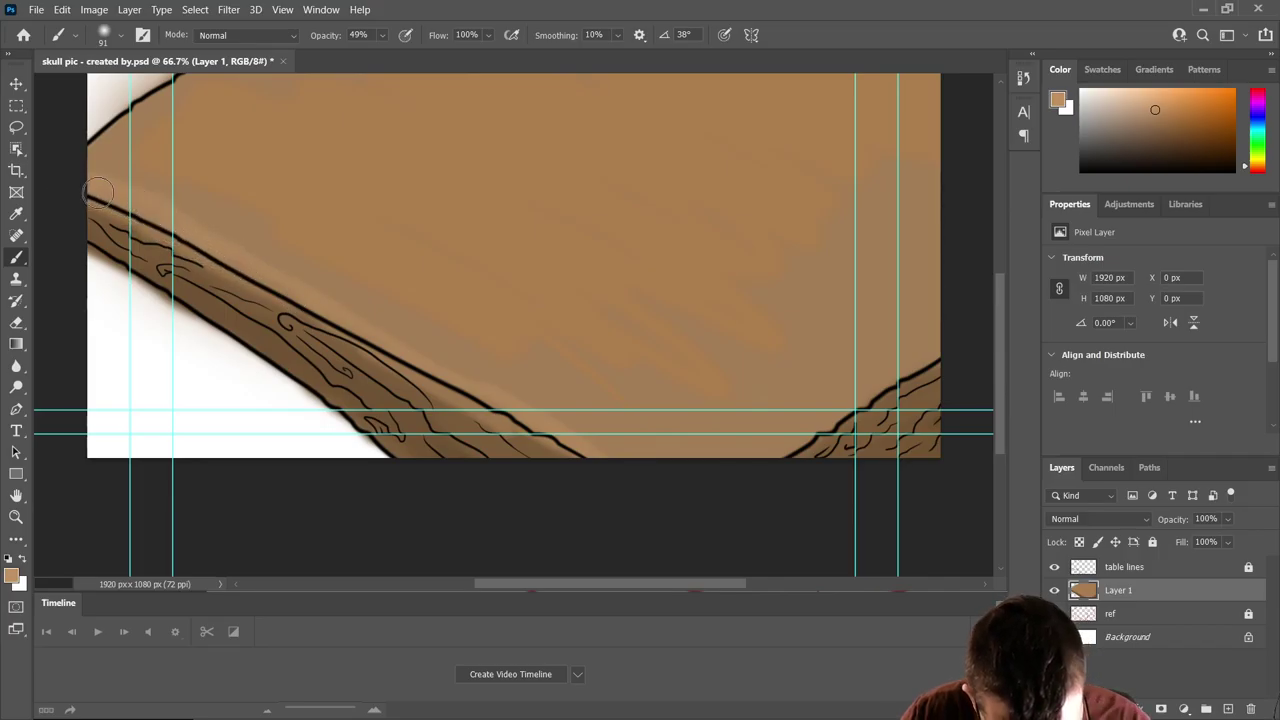
mouse_move(866, 415)
mouse_down()
mouse_move(941, 356)
mouse_move(833, 453)
mouse_up()
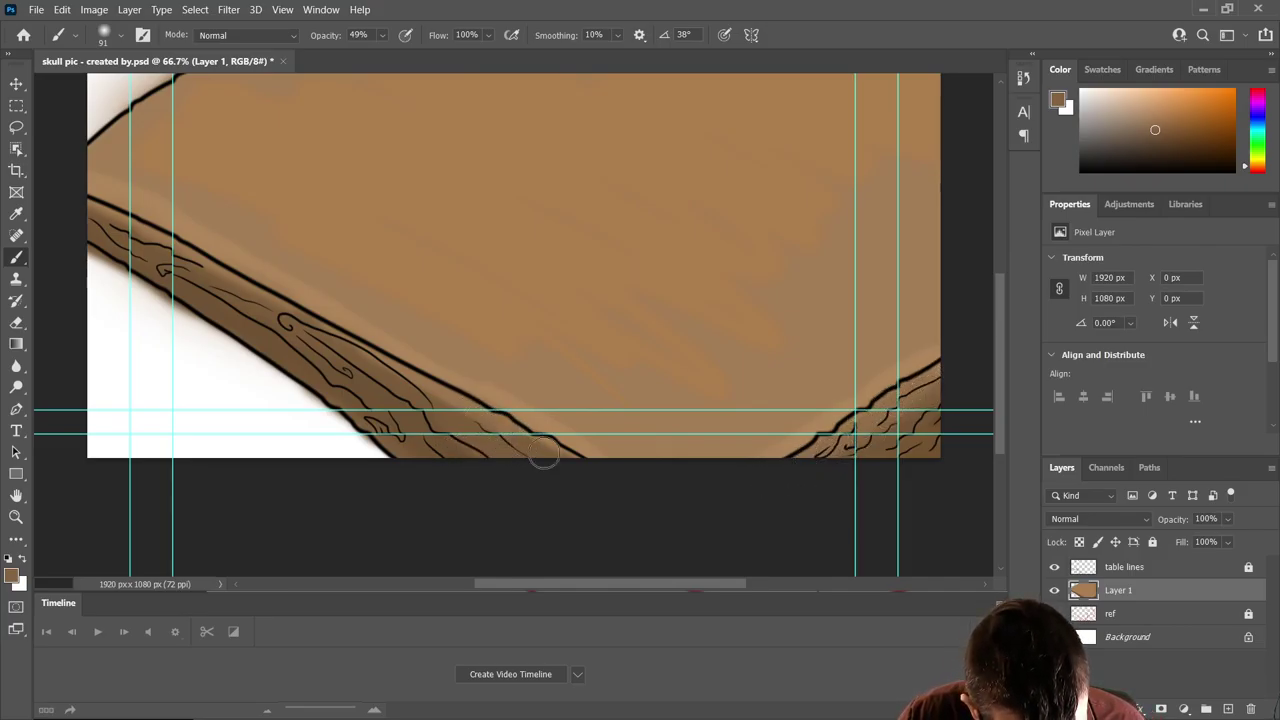
drag(543, 453, 505, 425)
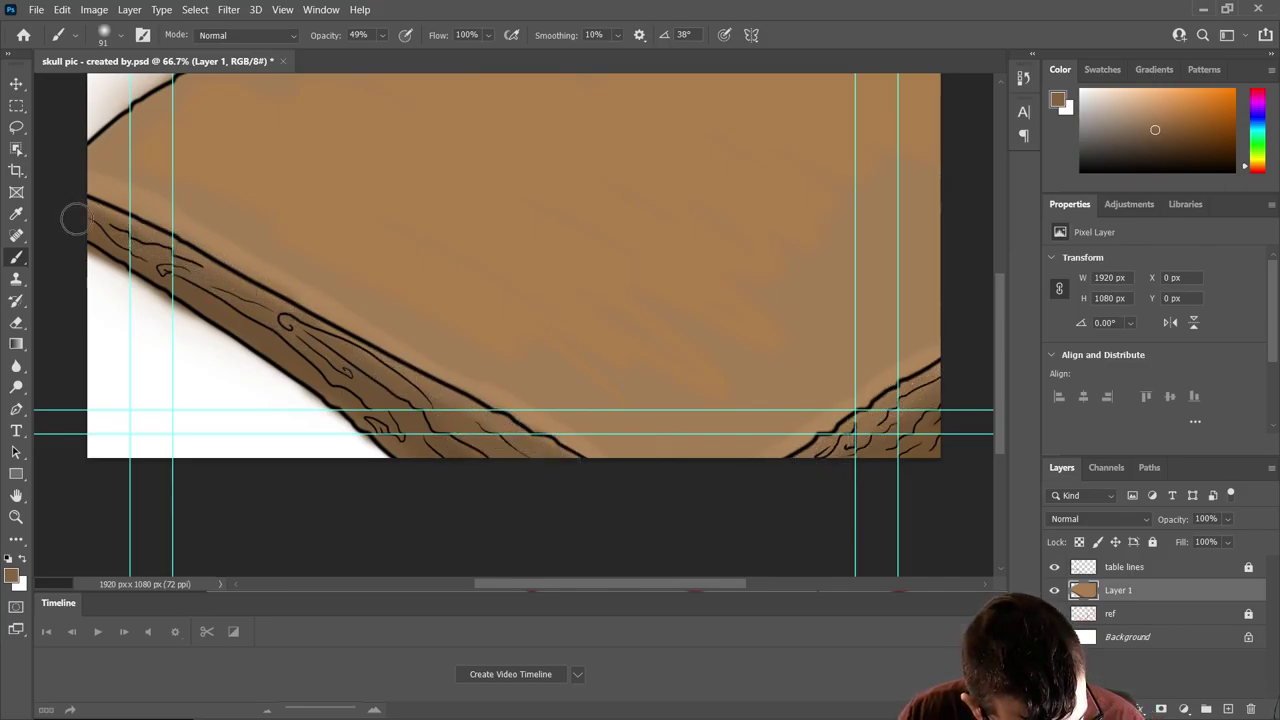
click(1155, 143)
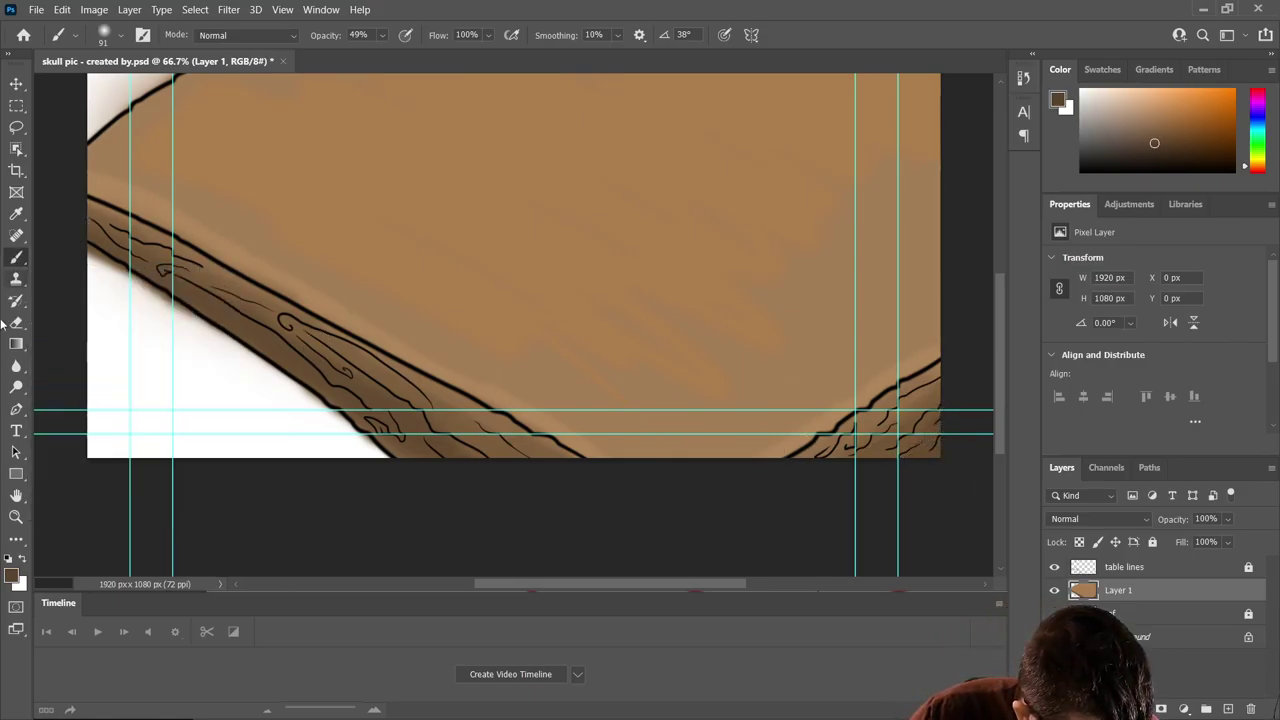
key(shift+b)
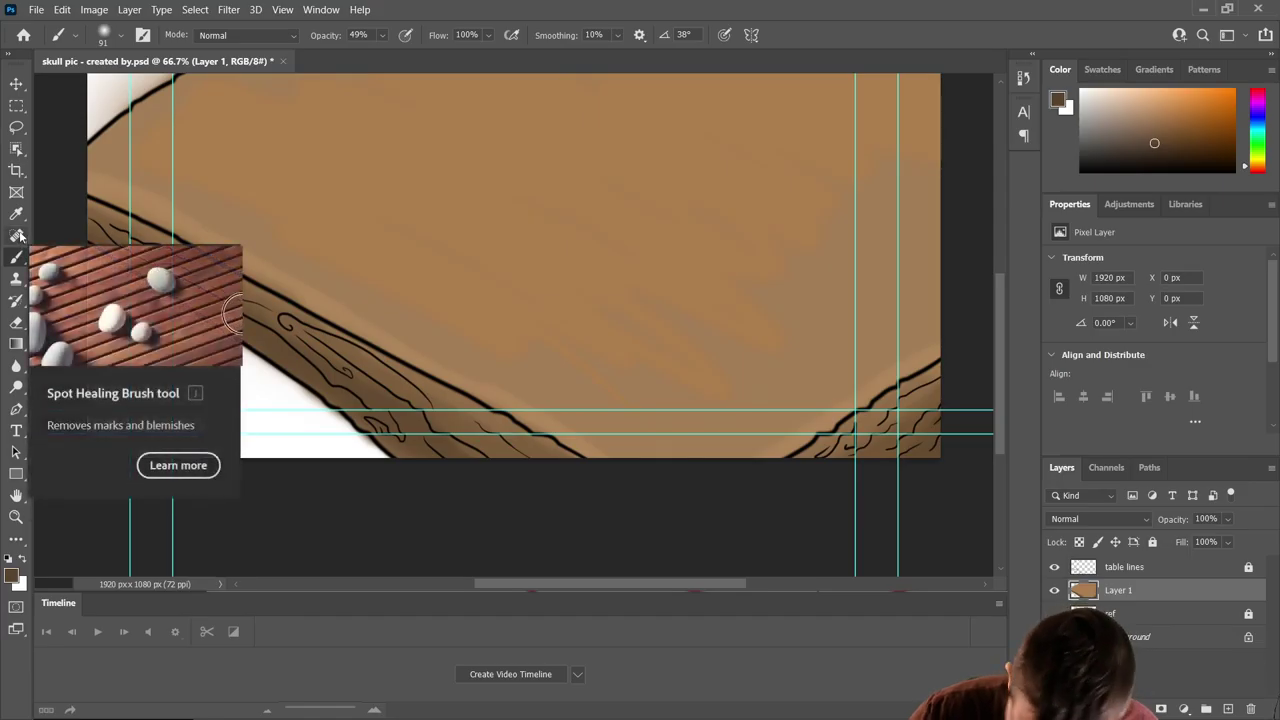
- With an enlarged eraser, remove stray brown paint beside the left board edge and along its lower edge
key(e)
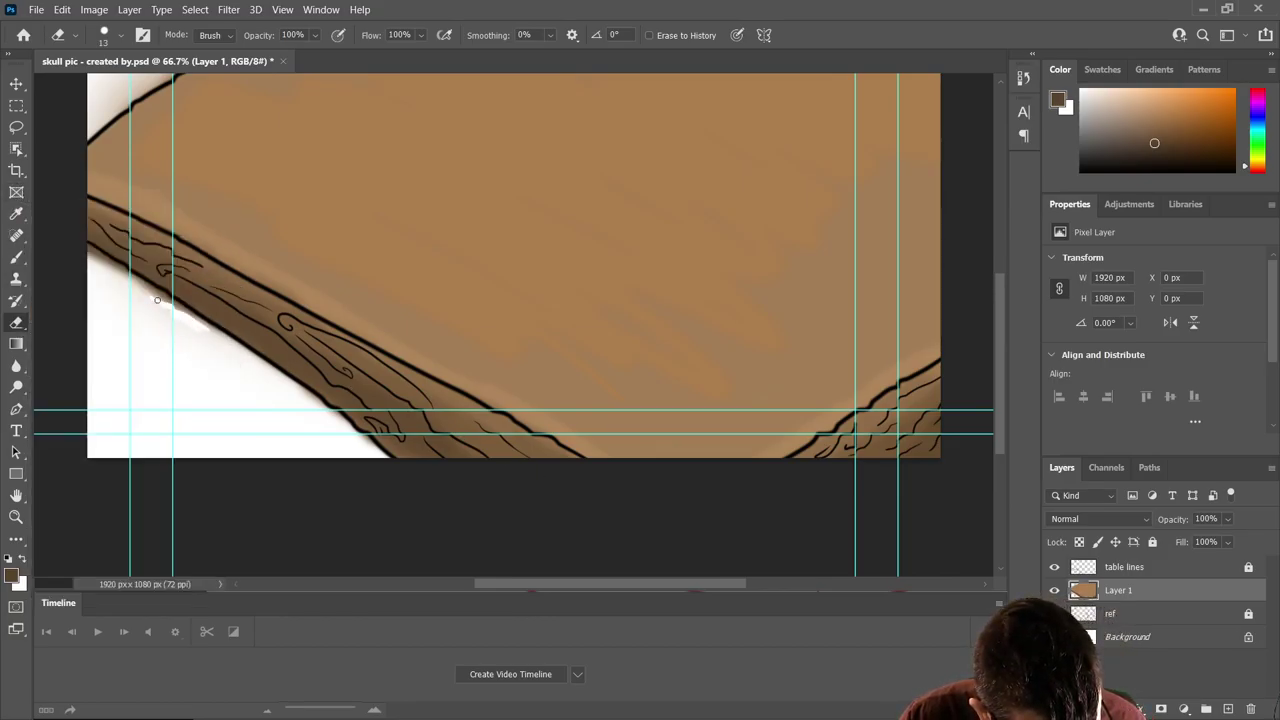
drag(174, 308, 105, 270)
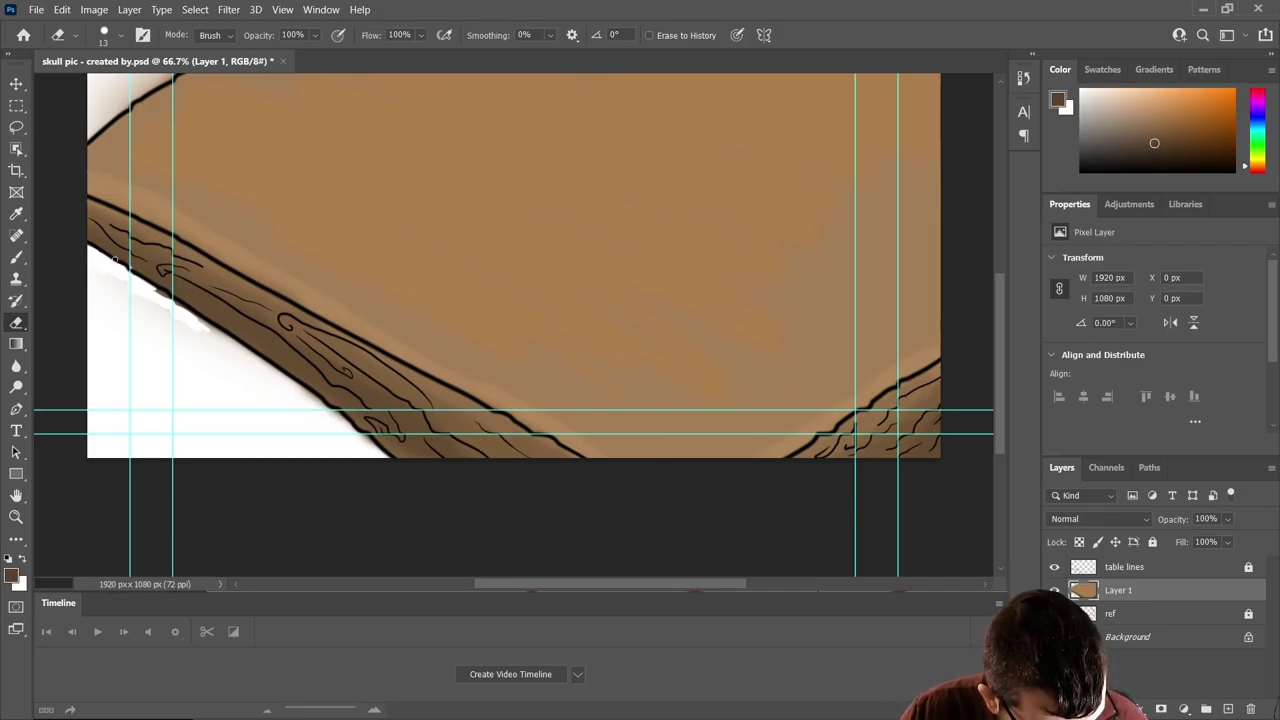
key(ctrl+z)
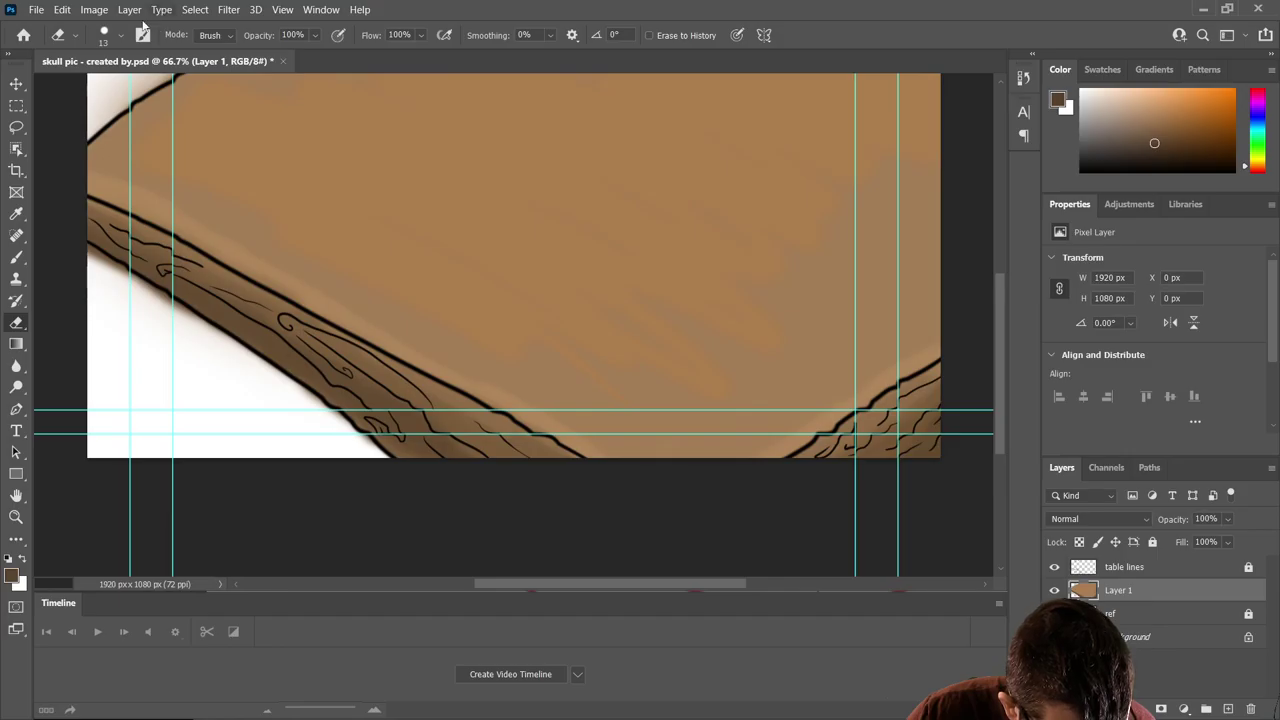
click(116, 37)
drag(100, 88, 120, 90)
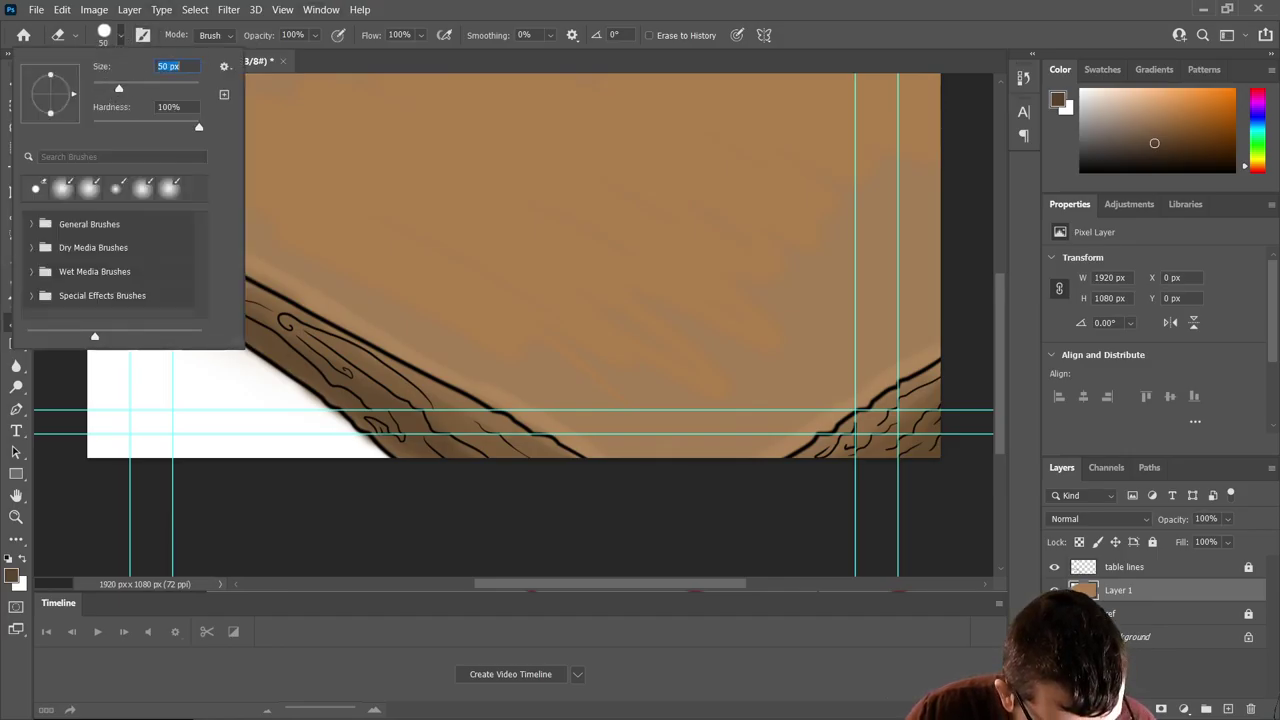
key(Return)
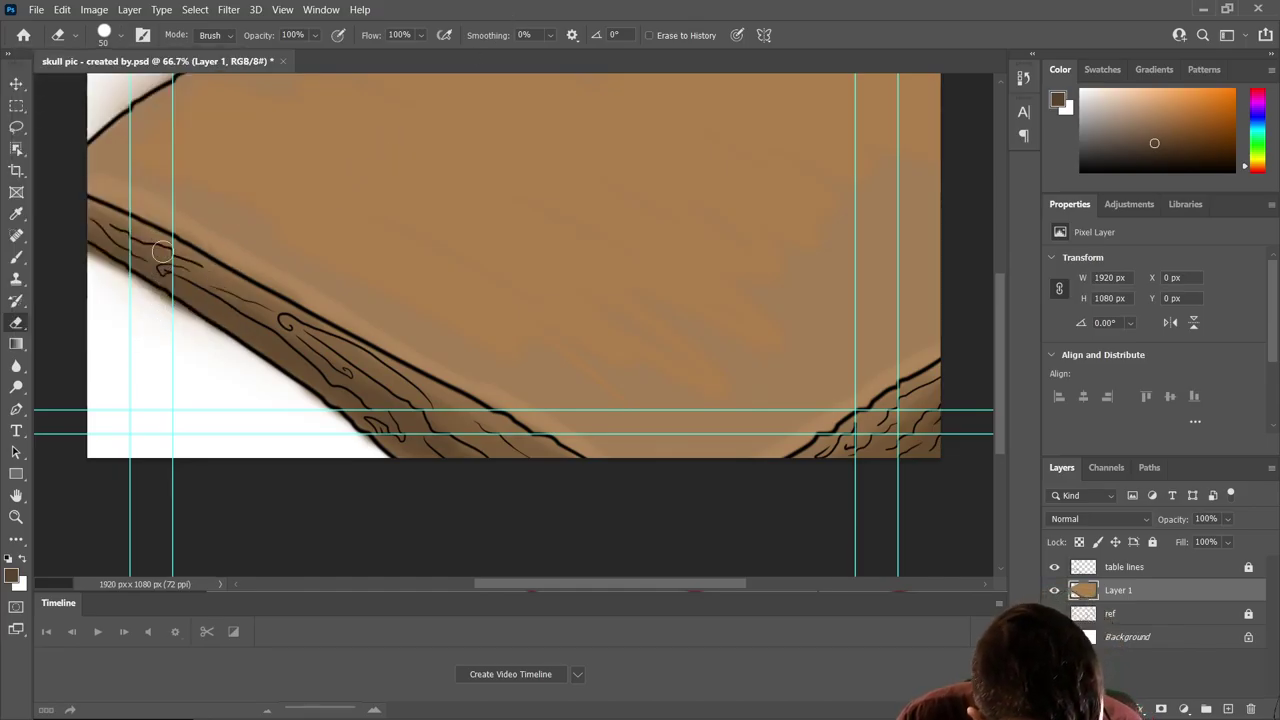
drag(171, 321, 145, 296)
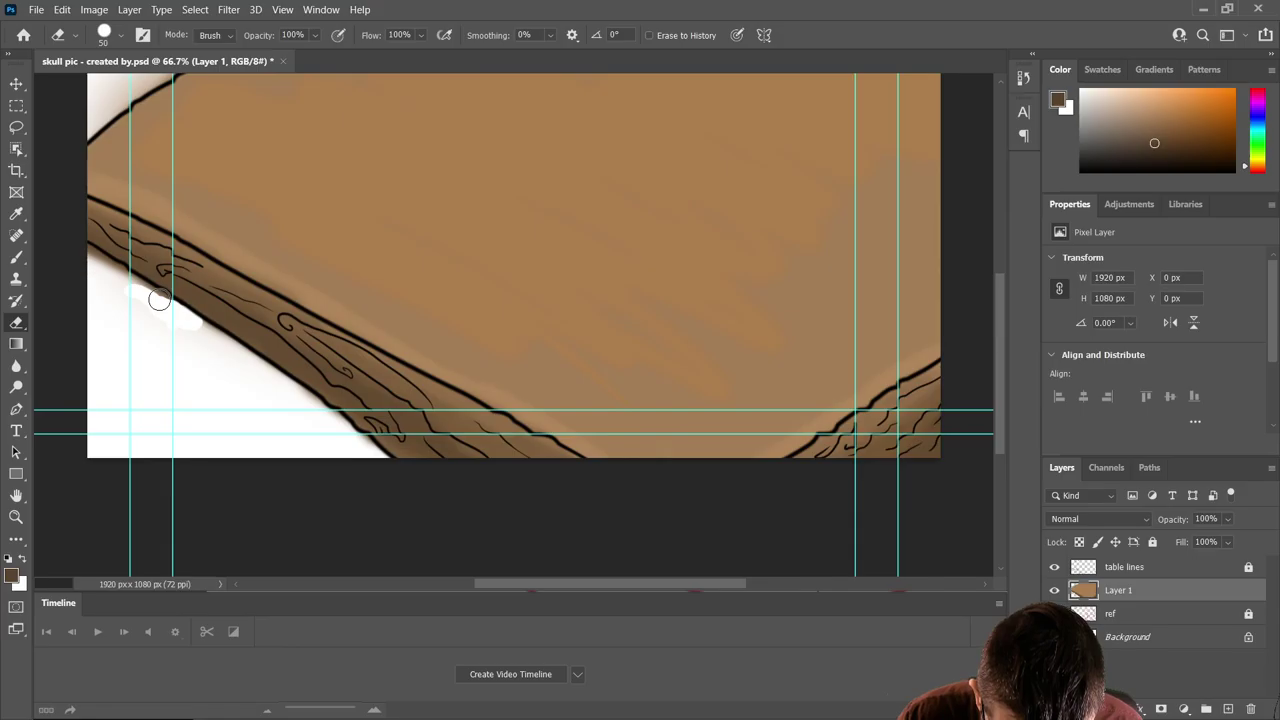
mouse_move(145, 304)
mouse_down()
mouse_move(186, 309)
mouse_move(168, 295)
mouse_move(155, 290)
mouse_move(191, 337)
mouse_move(94, 271)
mouse_move(157, 286)
mouse_move(86, 251)
mouse_move(165, 305)
mouse_up()
mouse_move(202, 350)
mouse_down()
mouse_move(247, 371)
mouse_move(193, 329)
mouse_move(343, 438)
mouse_up()
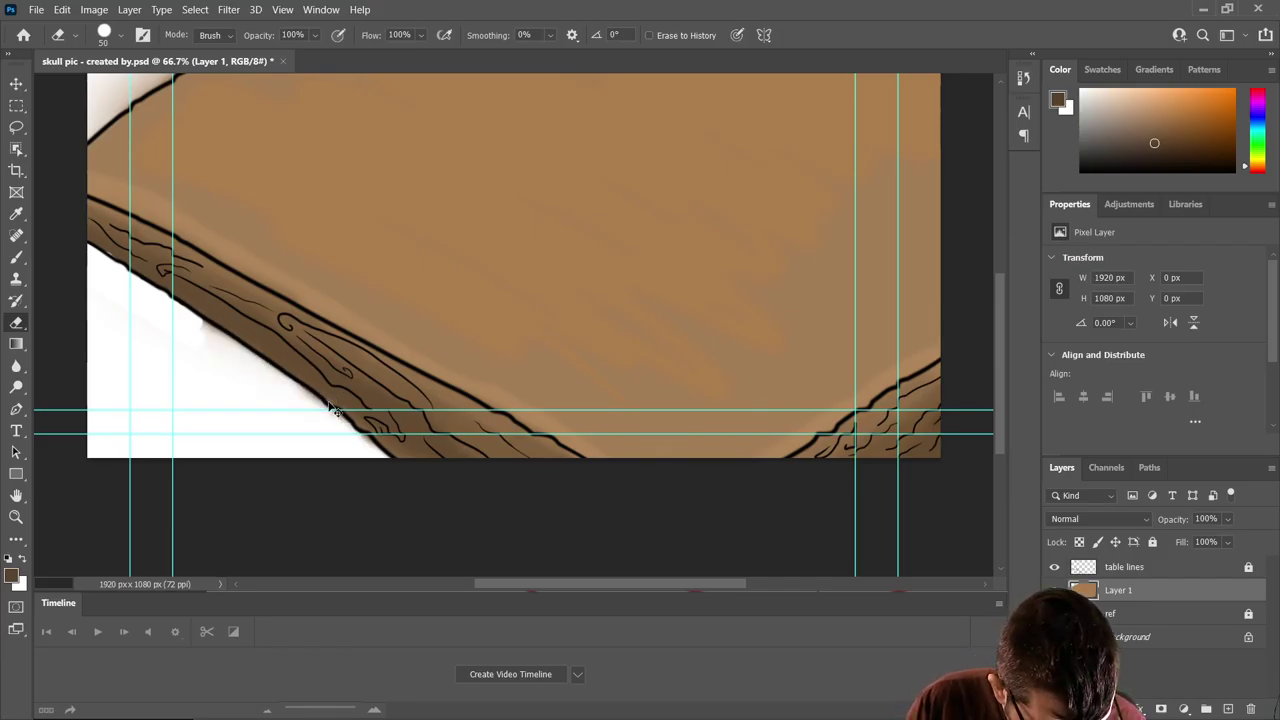
mouse_move(120, 286)
mouse_down()
mouse_move(171, 320)
mouse_move(67, 253)
mouse_move(124, 284)
mouse_move(74, 250)
mouse_up()
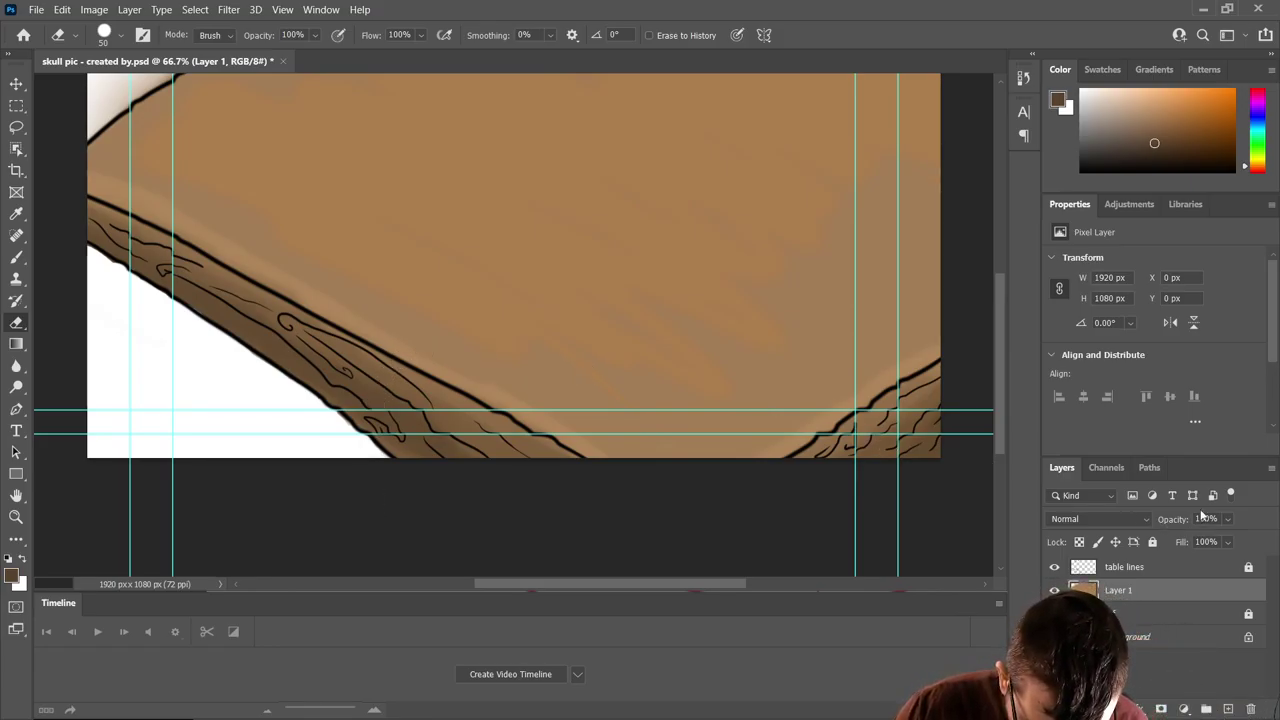
- Paint light brown wood-grain streaks across the upper-left, middle, right and top of the table
key(b)
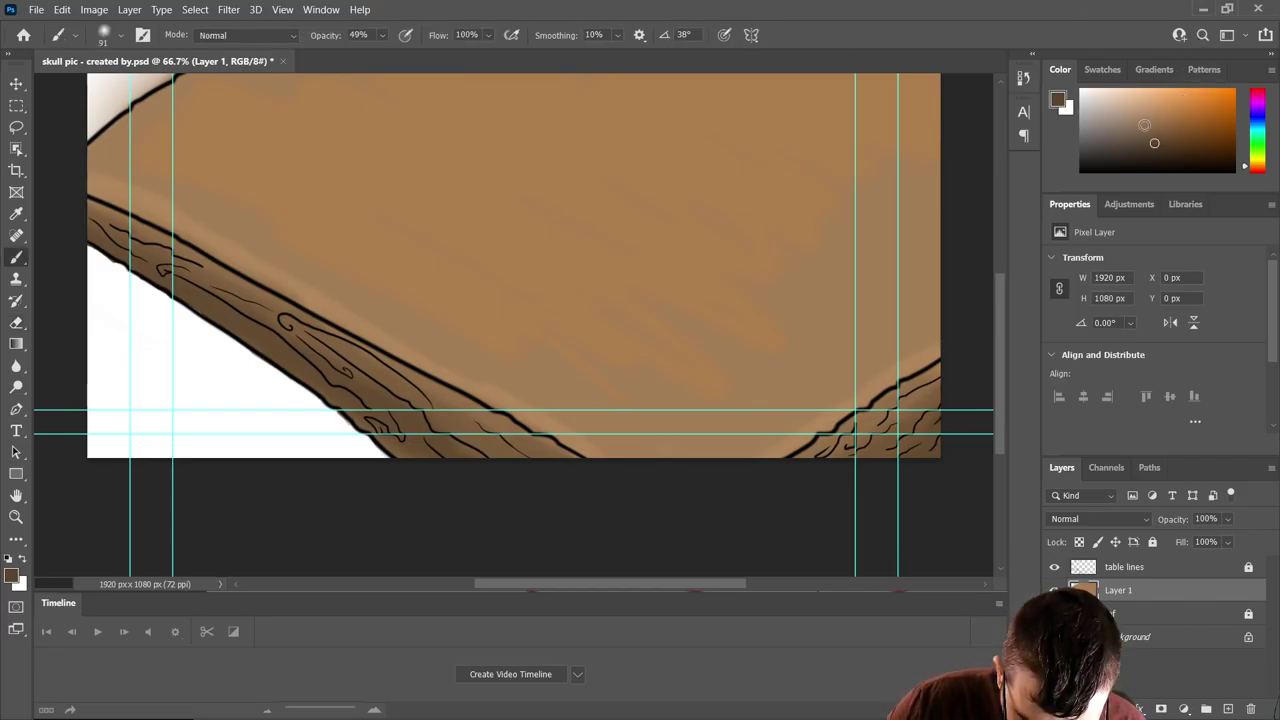
drag(1154, 141, 1167, 121)
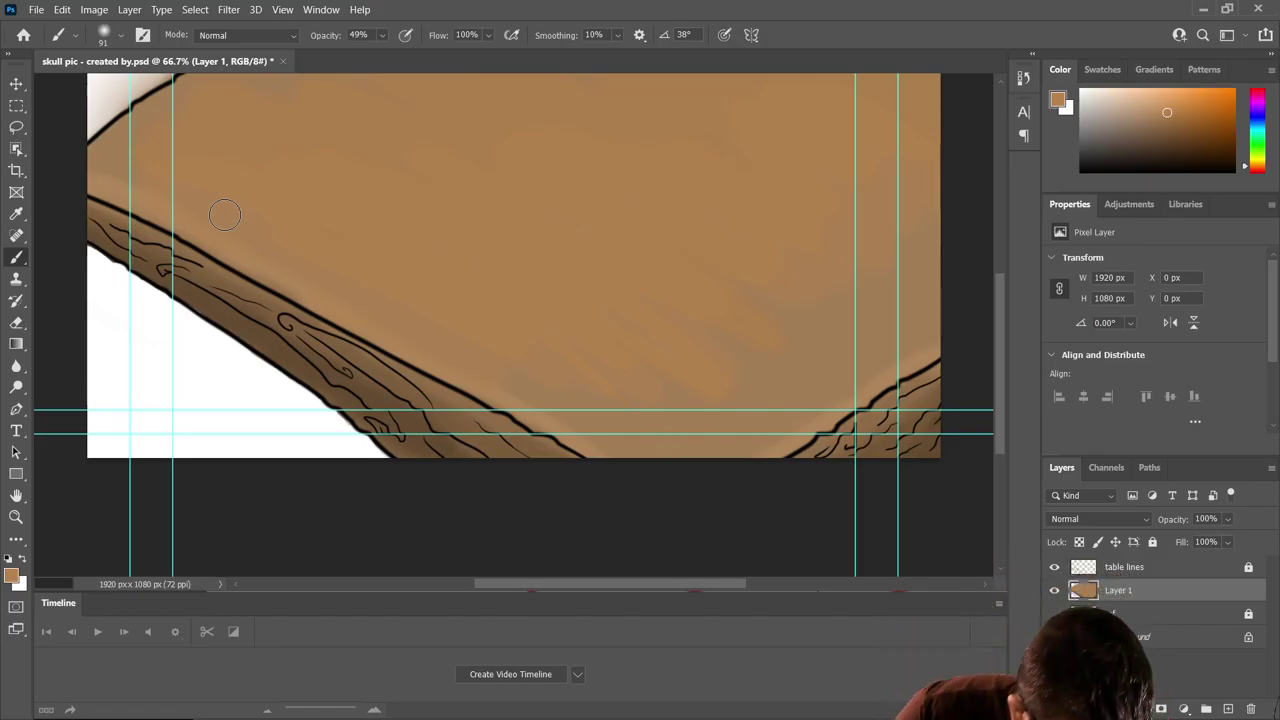
right_click(511, 369)
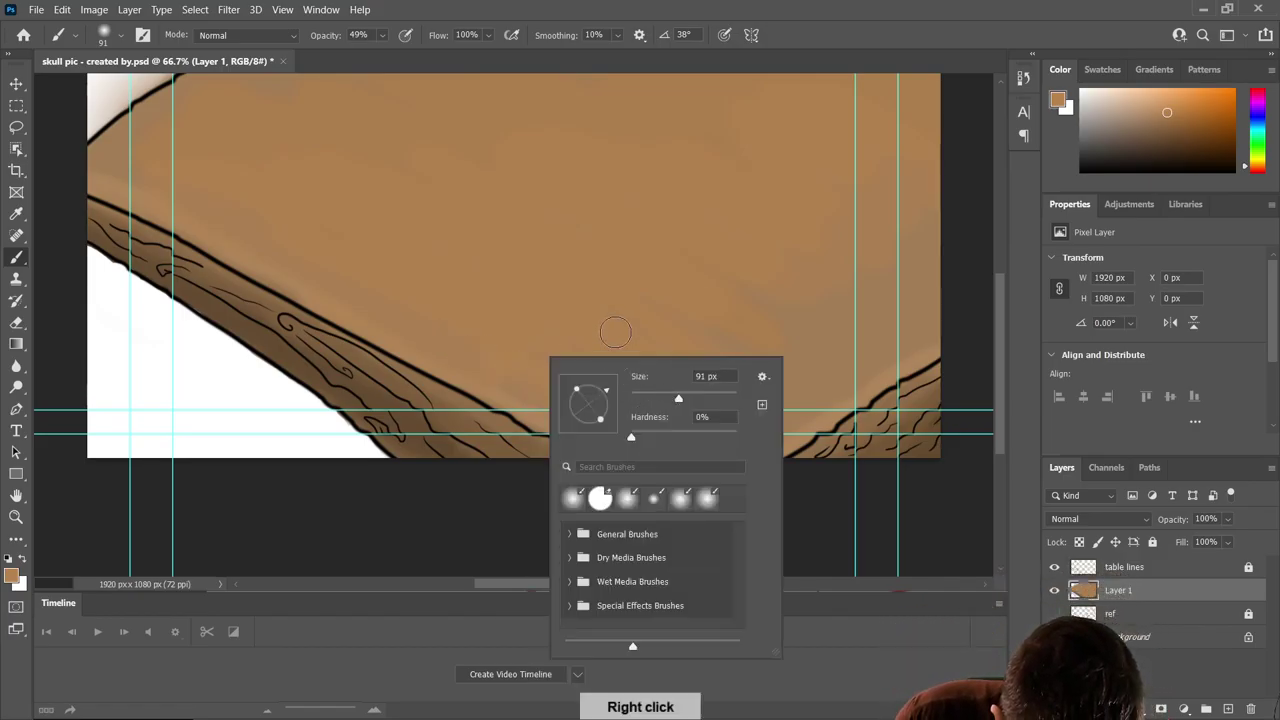
key(Return)
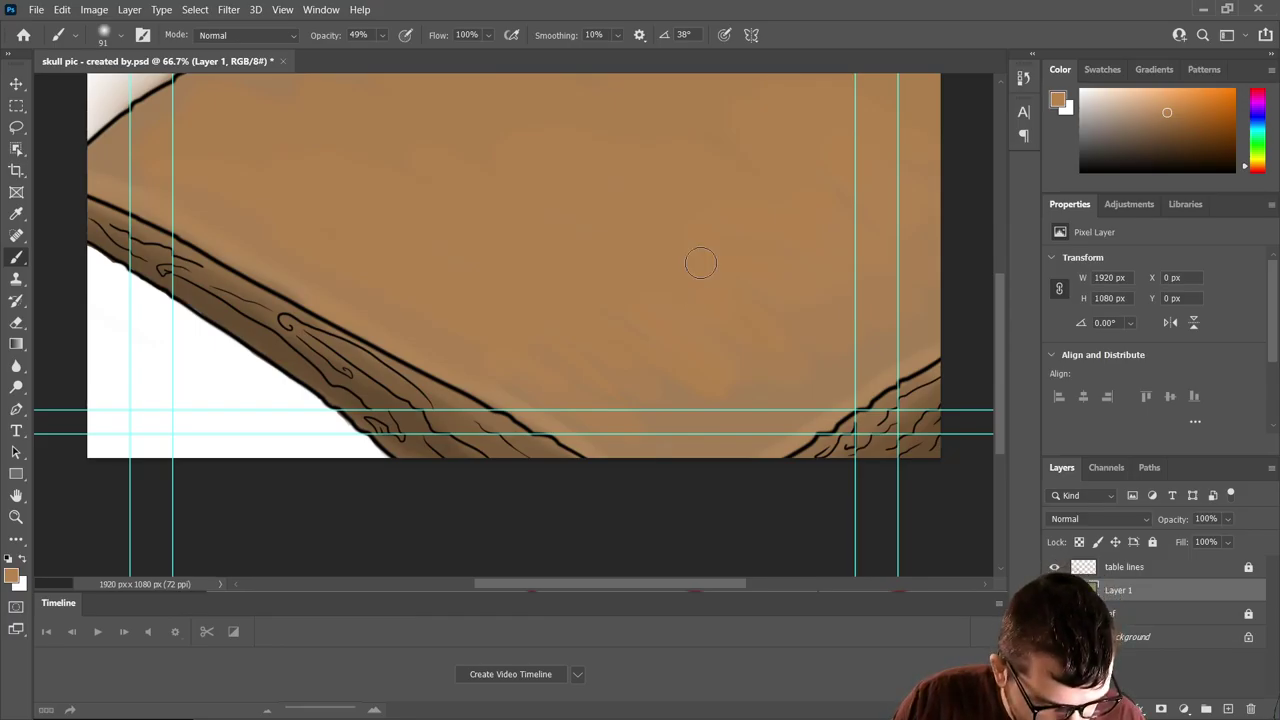
click(1170, 114)
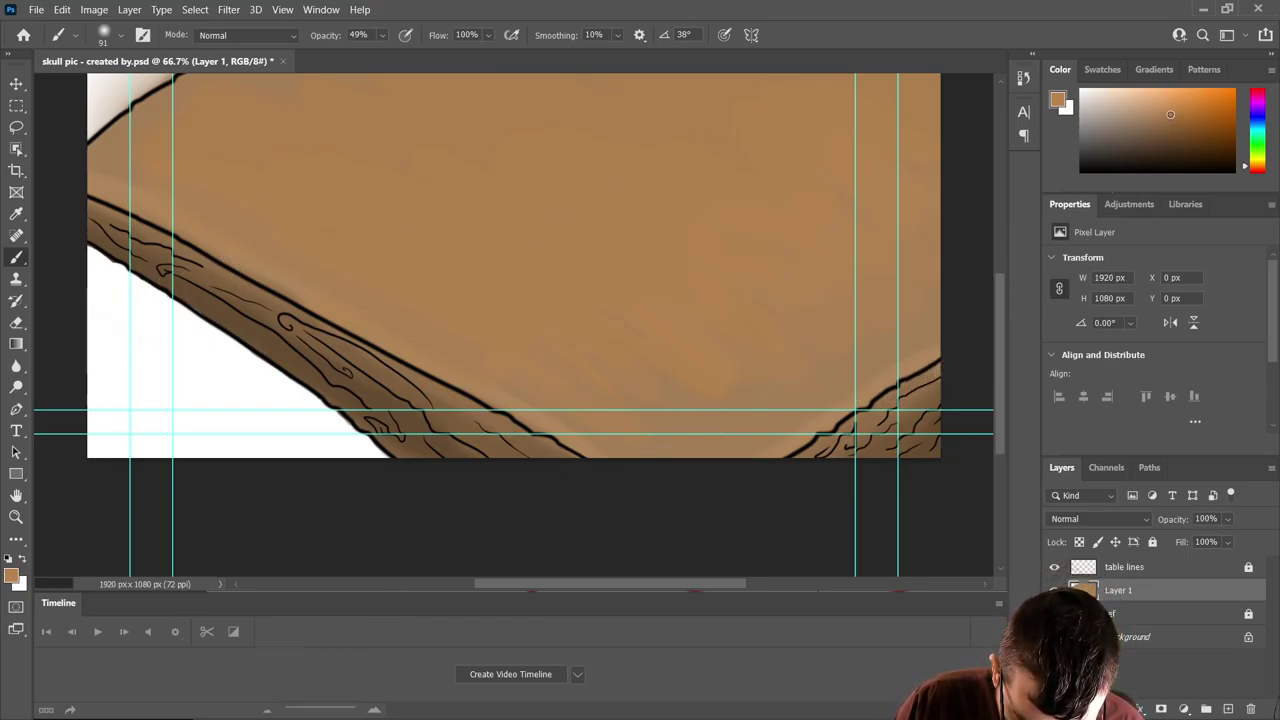
mouse_move(310, 268)
mouse_down()
mouse_move(334, 271)
mouse_move(165, 170)
mouse_move(372, 170)
mouse_move(320, 91)
mouse_move(609, 143)
mouse_up()
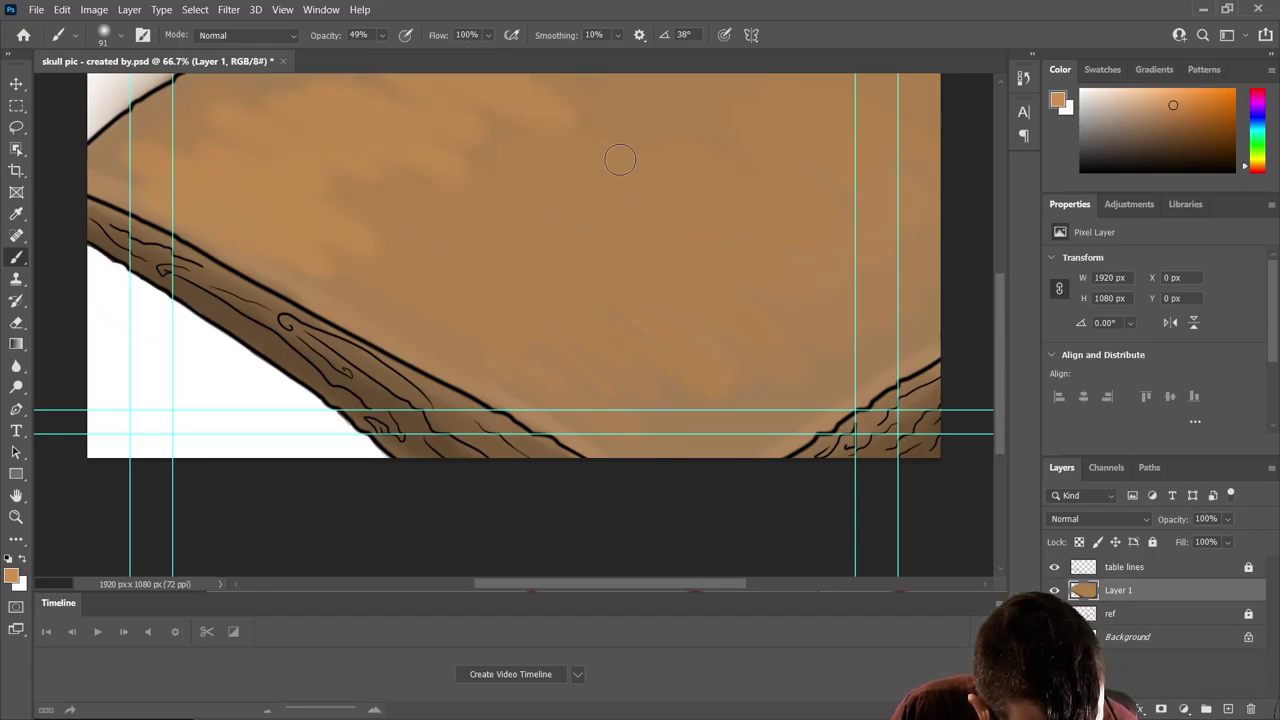
mouse_move(532, 369)
mouse_down()
mouse_move(677, 414)
mouse_move(634, 306)
mouse_move(790, 318)
mouse_move(835, 230)
mouse_move(910, 243)
mouse_up()
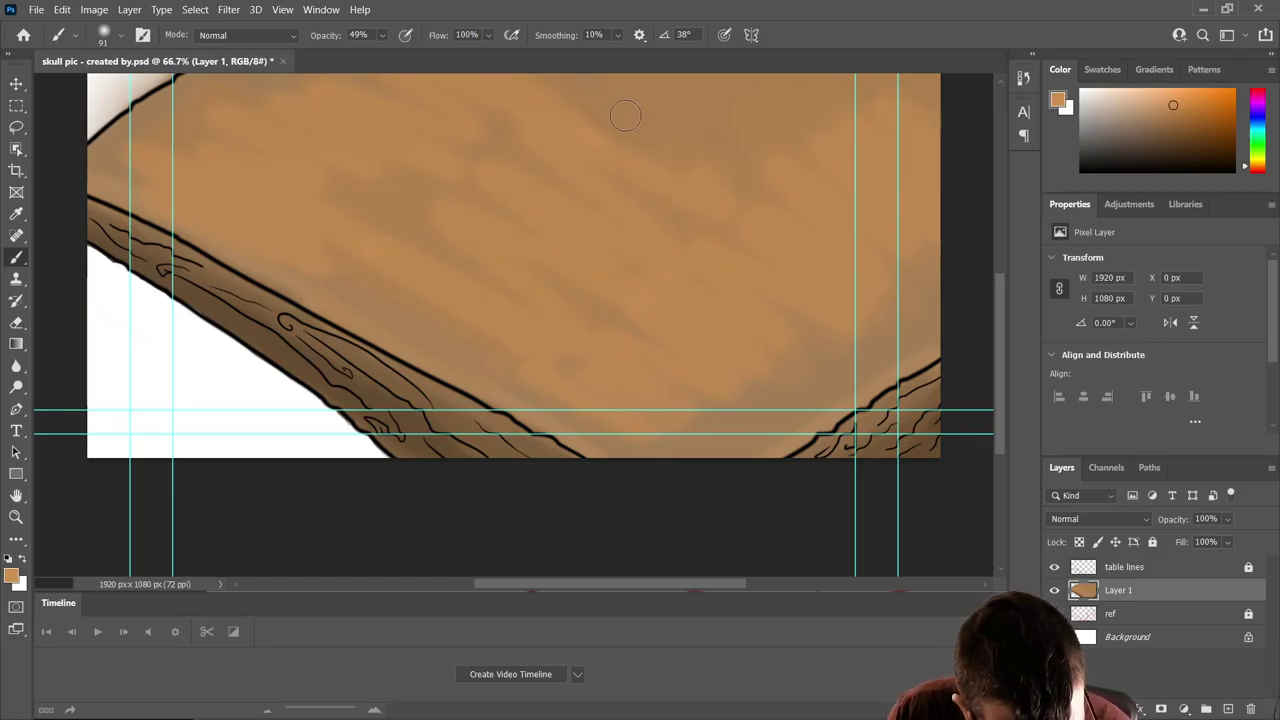
drag(626, 109, 740, 97)
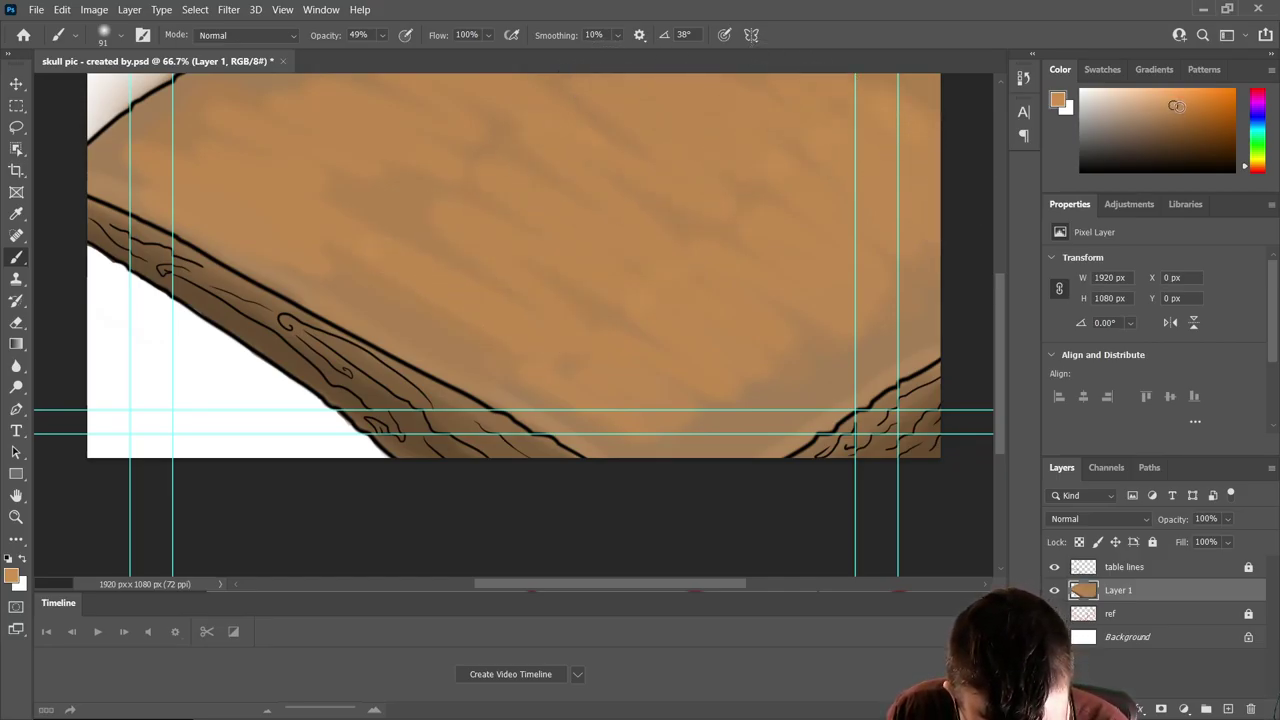
- Pick a slightly darker brown and save skull pic - created by.psd
click(1175, 112)
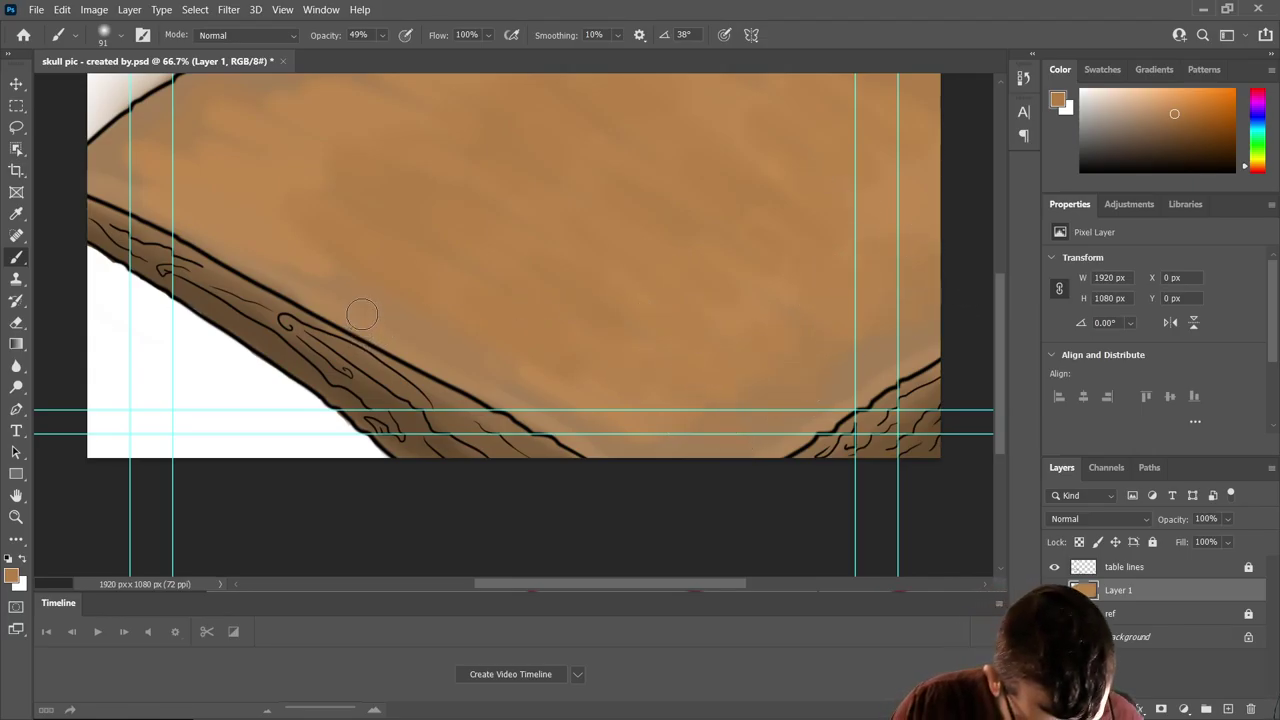
scroll(362, 315, down, 1)
scroll(286, 223, up, 1)
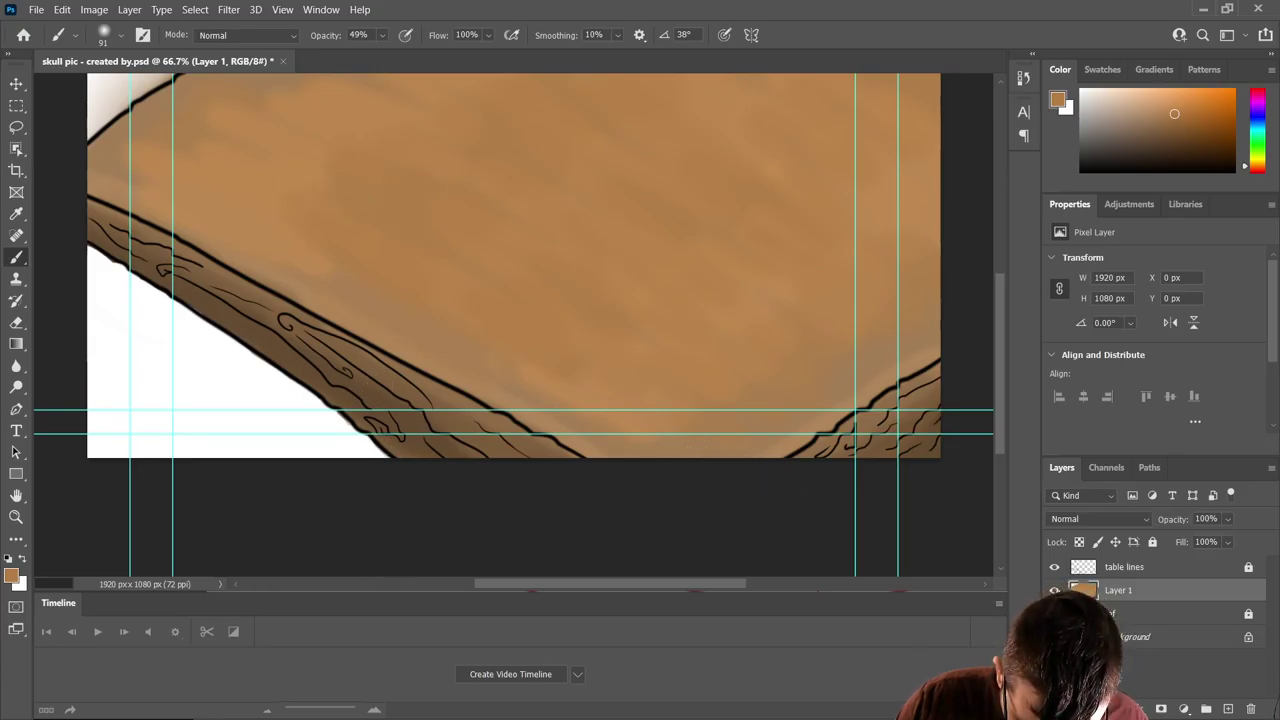
key(ctrl+s)
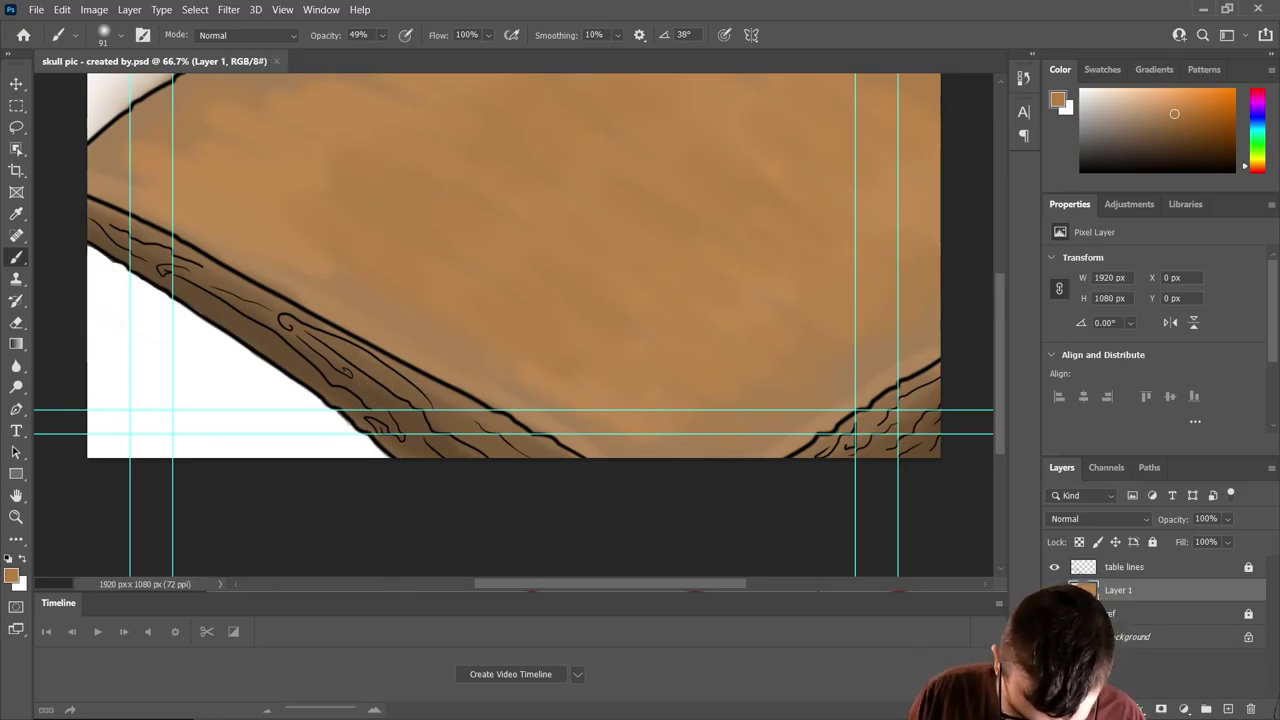
- Lock and hide Layer 1, add an empty new layer, and set black as the foreground colour
click(1152, 543)
click(1054, 590)
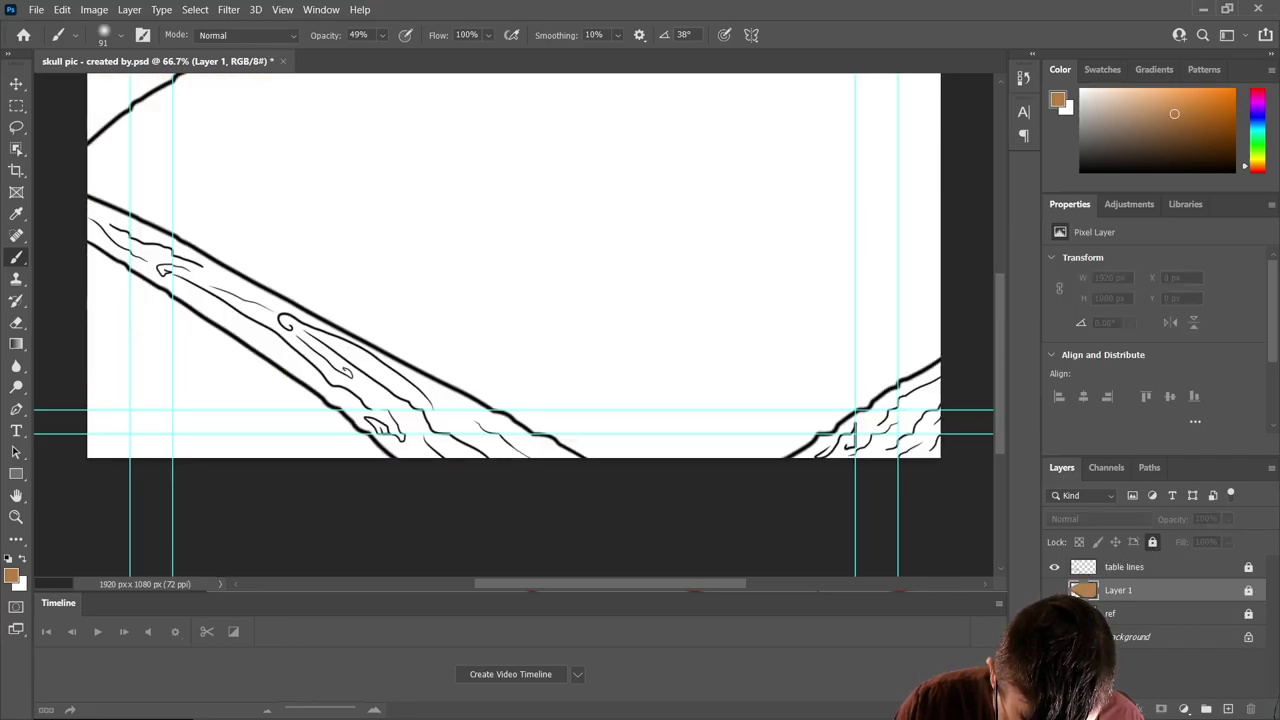
click(1228, 709)
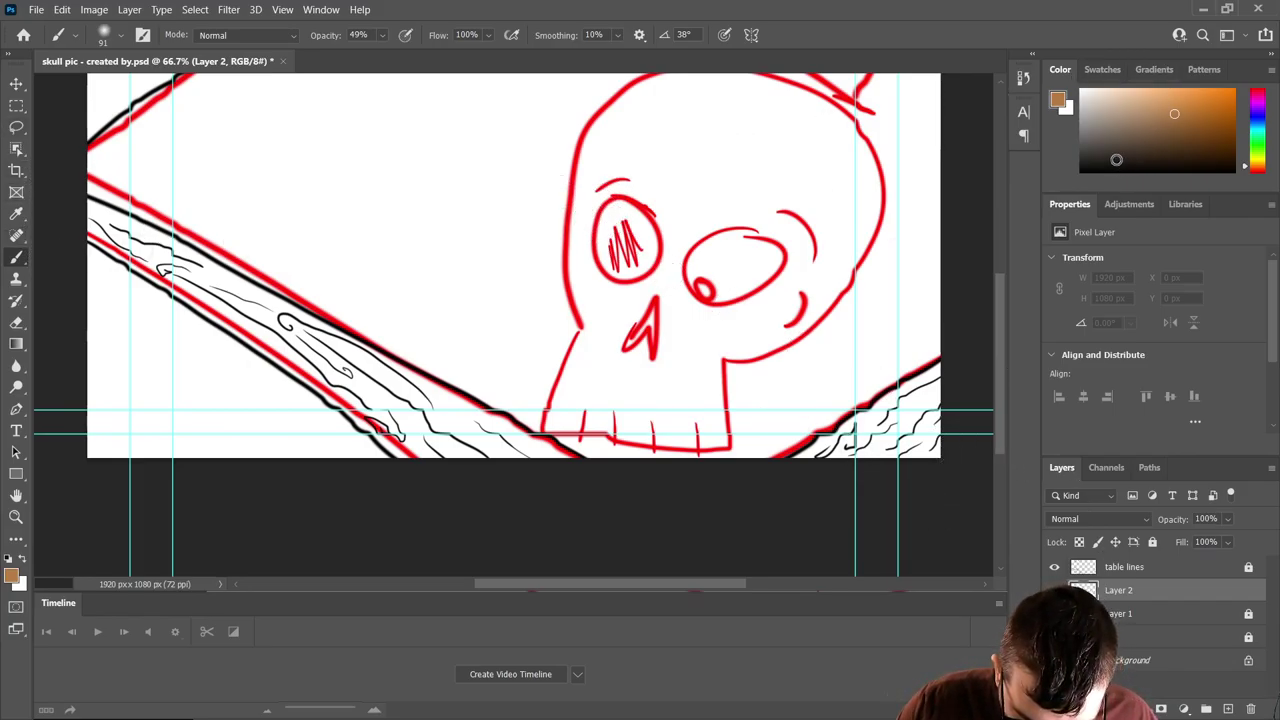
key(d)
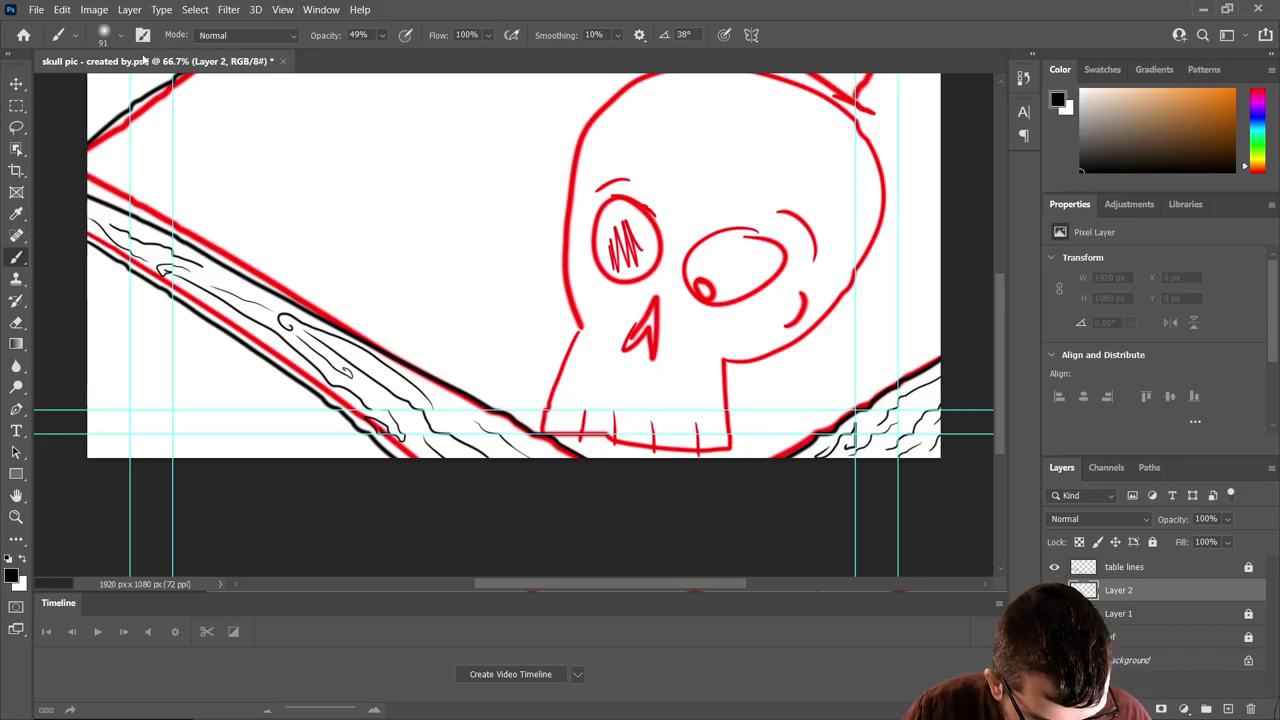
- Set the brush to a fine 12 px size at 100% opacity, undoing a faint test stroke
click(108, 38)
drag(140, 89, 99, 89)
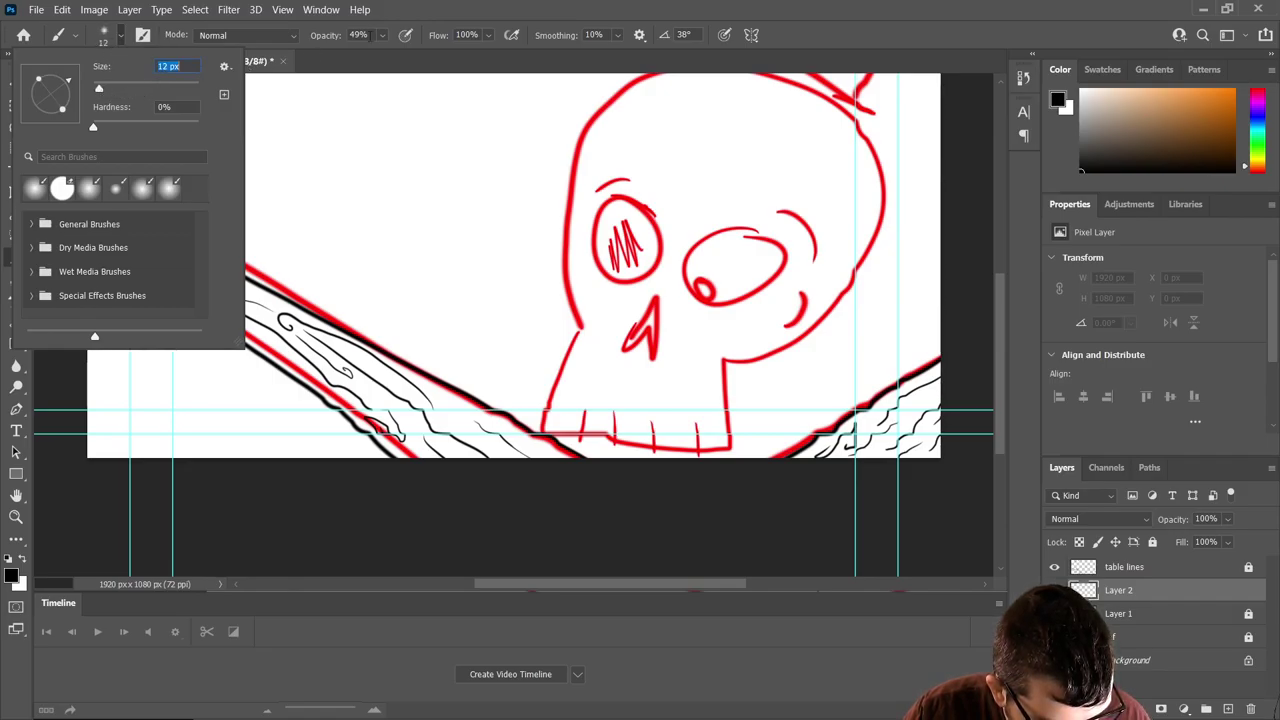
click(459, 10)
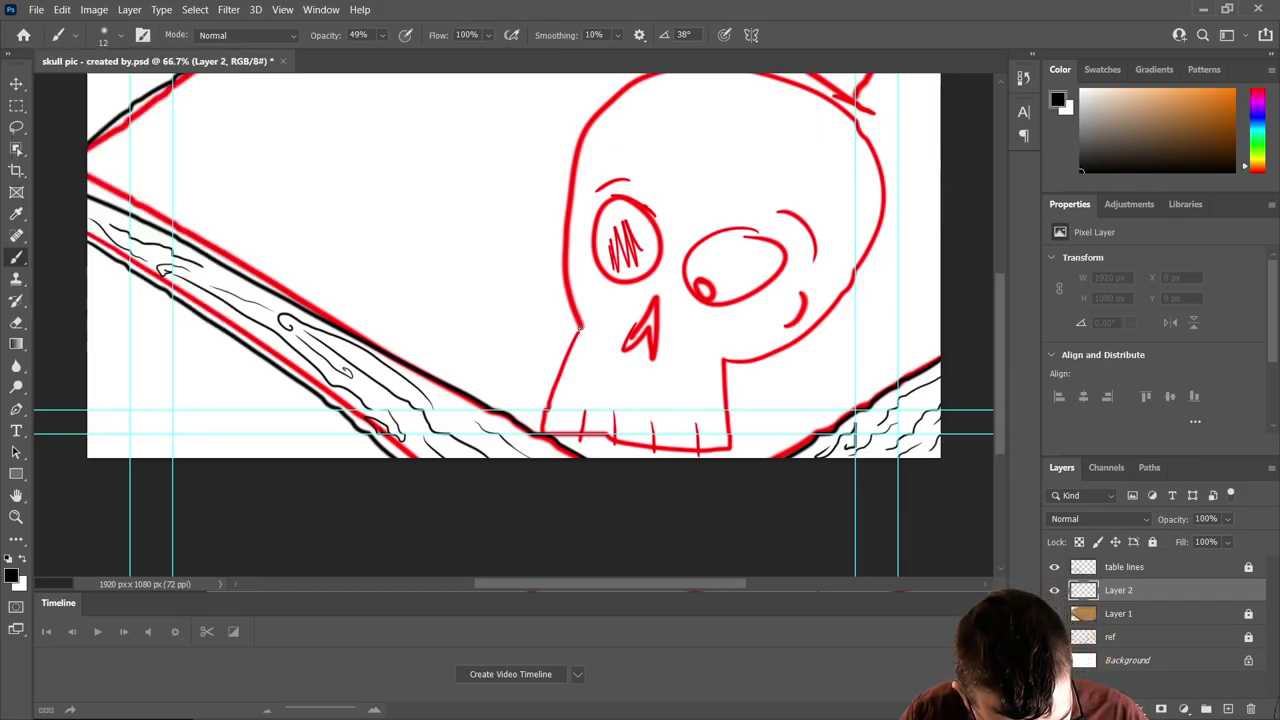
mouse_move(580, 328)
mouse_down()
mouse_move(546, 414)
mouse_move(556, 433)
mouse_move(708, 450)
mouse_move(750, 431)
mouse_up()
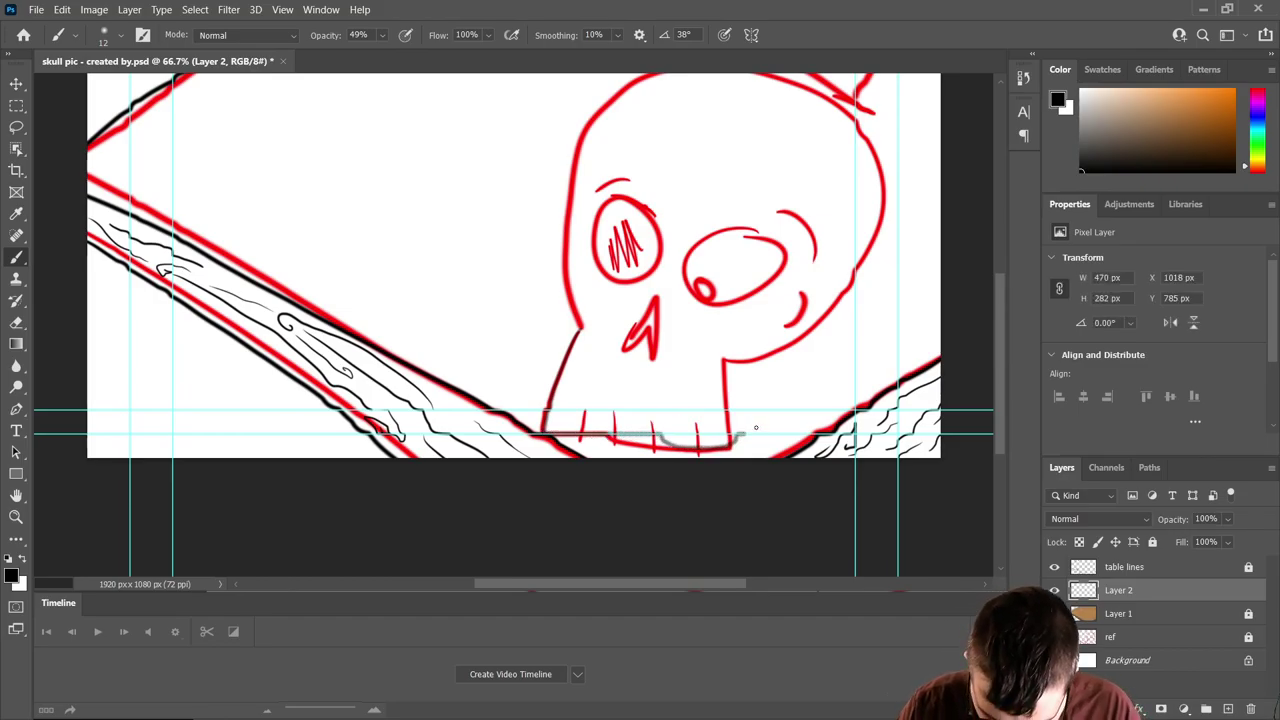
key(ctrl+z)
click(382, 35)
drag(392, 53, 431, 53)
click(505, 18)
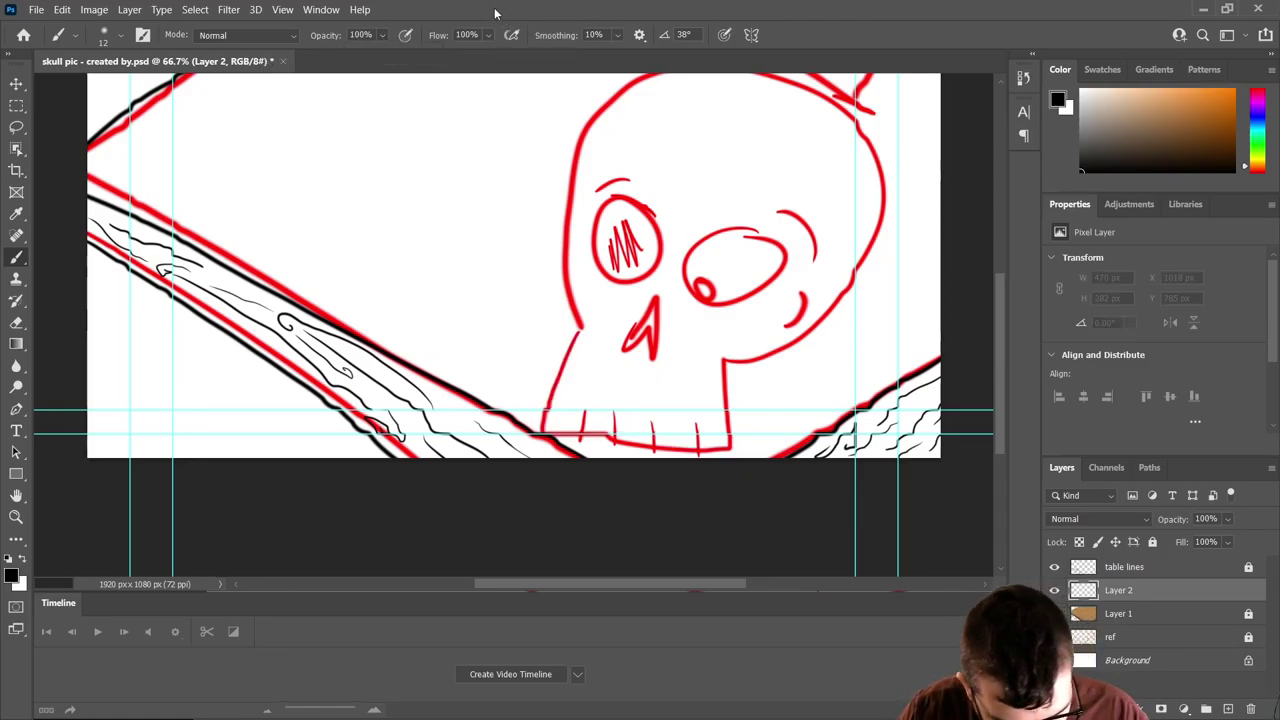
- Ink the skull's left jaw, teeth line, both eye sockets and the right pupil in black
mouse_move(577, 325)
mouse_down()
mouse_move(658, 441)
mouse_move(743, 433)
mouse_move(731, 370)
mouse_up()
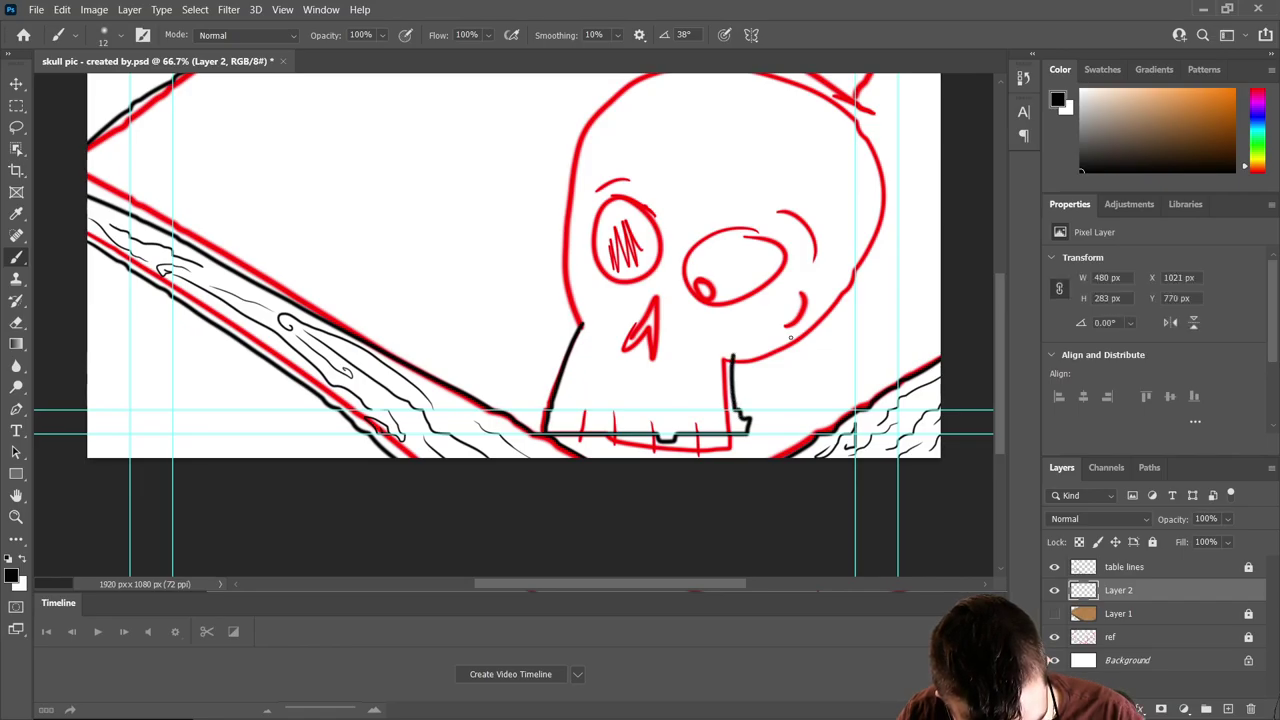
mouse_move(732, 360)
mouse_down()
mouse_move(756, 366)
mouse_move(800, 346)
mouse_move(846, 308)
mouse_move(884, 244)
mouse_move(888, 180)
mouse_move(856, 120)
mouse_move(788, 78)
mouse_move(640, 76)
mouse_move(598, 100)
mouse_move(560, 212)
mouse_move(578, 318)
mouse_up()
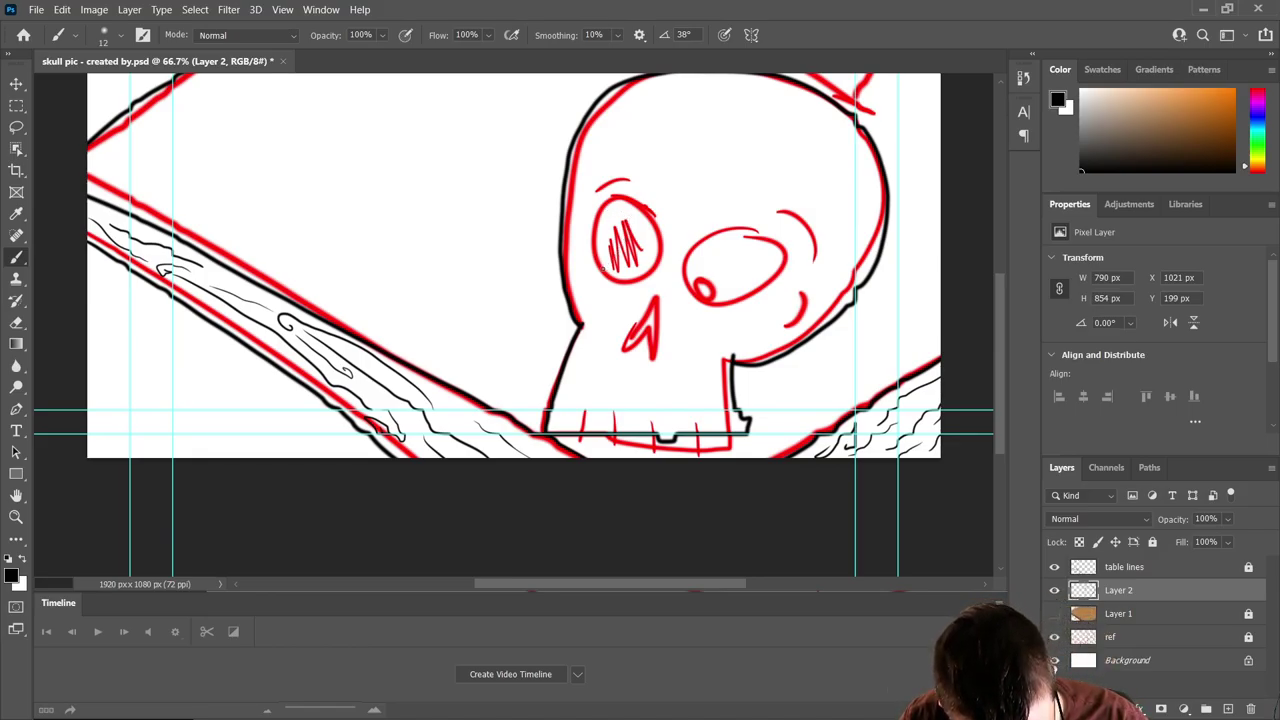
mouse_move(598, 270)
mouse_down()
mouse_move(636, 278)
mouse_move(657, 256)
mouse_move(650, 226)
mouse_move(605, 203)
mouse_move(593, 262)
mouse_up()
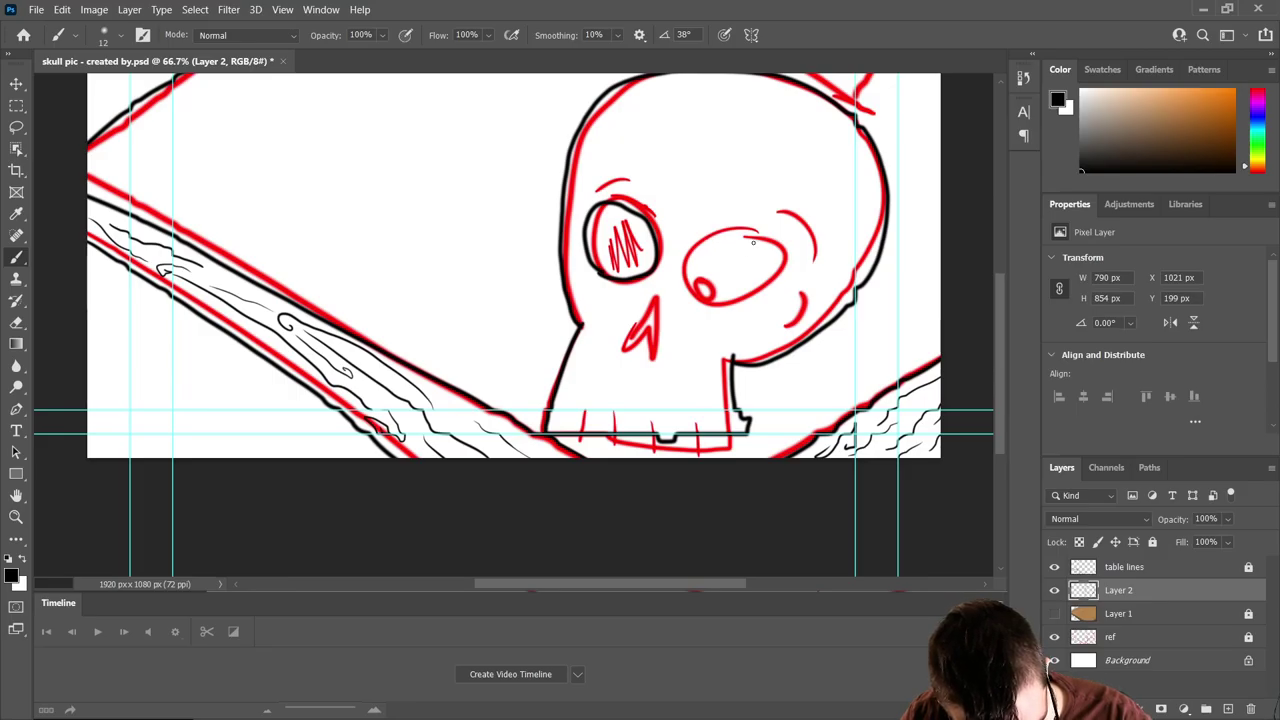
mouse_move(772, 238)
mouse_down()
mouse_move(726, 235)
mouse_move(678, 274)
mouse_move(696, 297)
mouse_move(739, 296)
mouse_move(772, 271)
mouse_move(772, 238)
mouse_up()
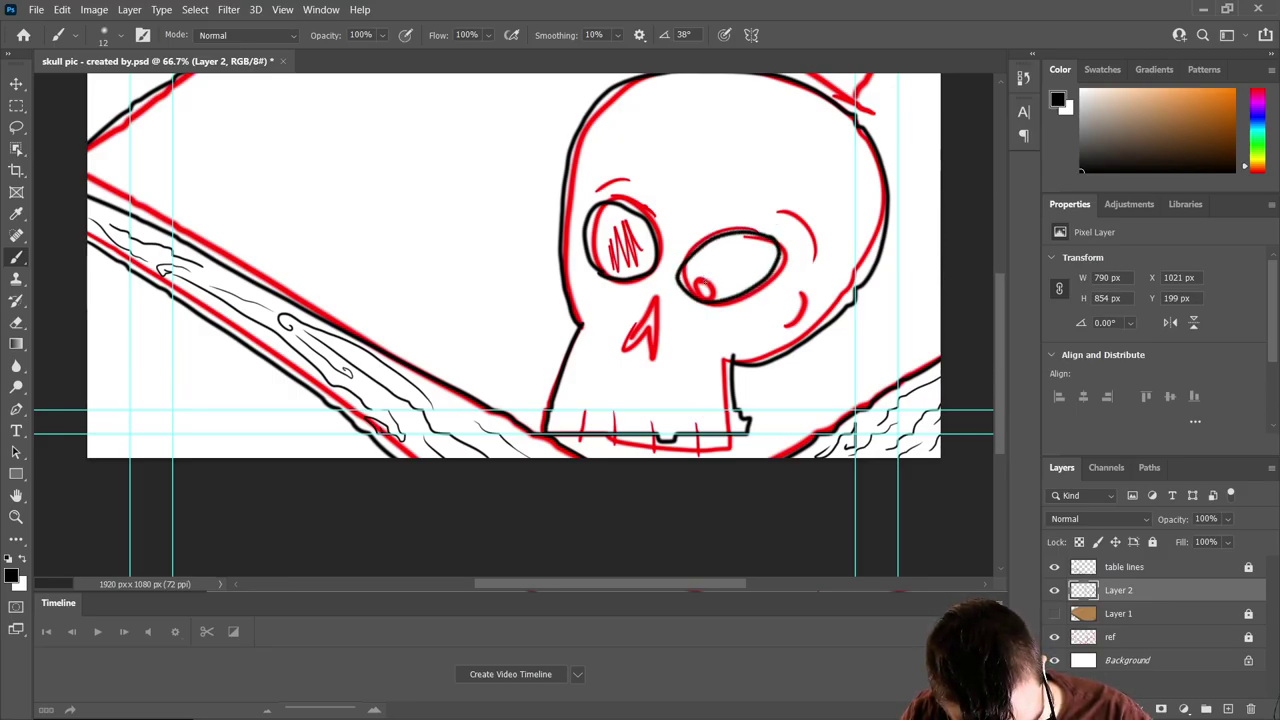
mouse_move(700, 280)
mouse_down()
mouse_move(696, 298)
mouse_move(714, 292)
mouse_move(704, 280)
mouse_move(709, 298)
mouse_up()
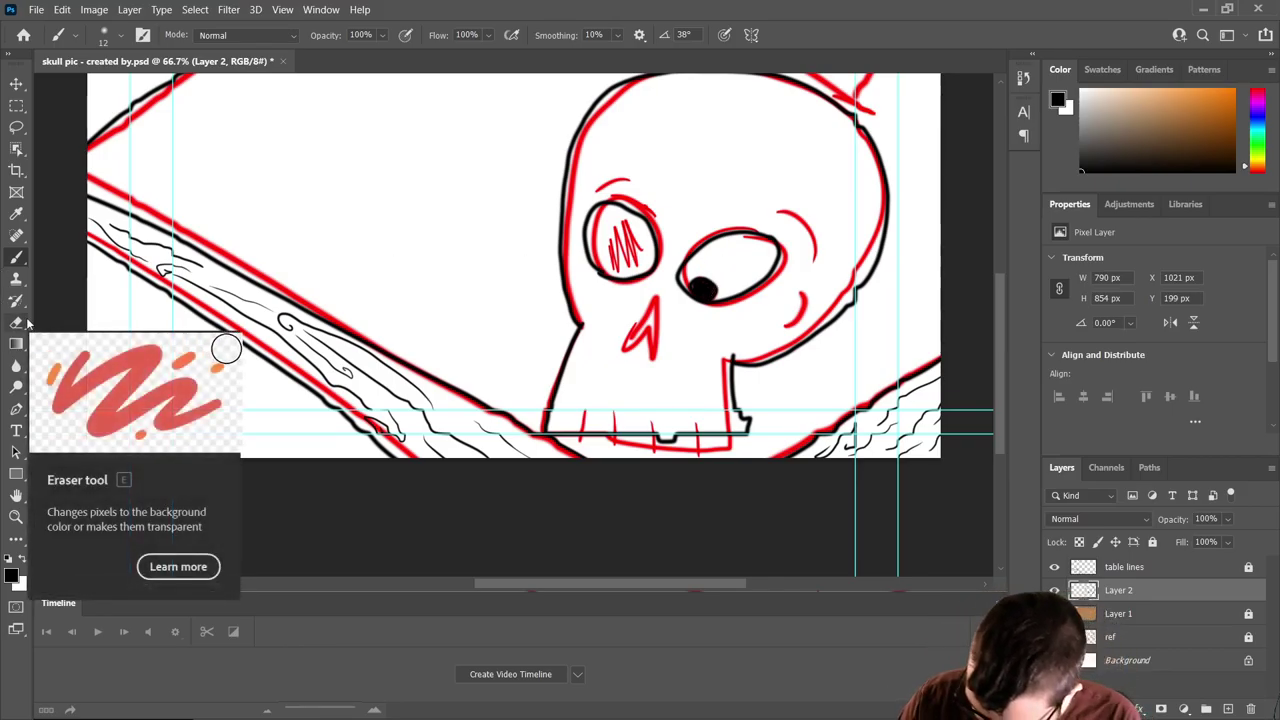
key(k)
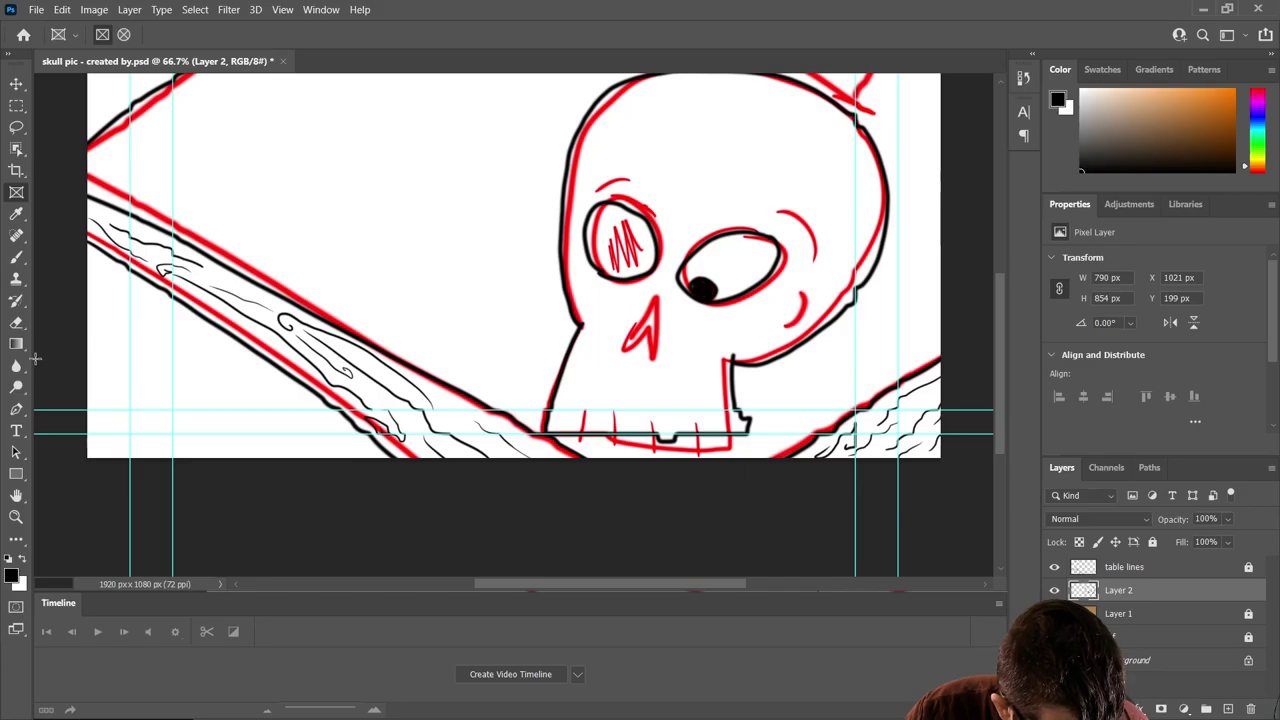
- Rename Layer 2 to 'skull lines' with the Brush tool active
click(16, 257)
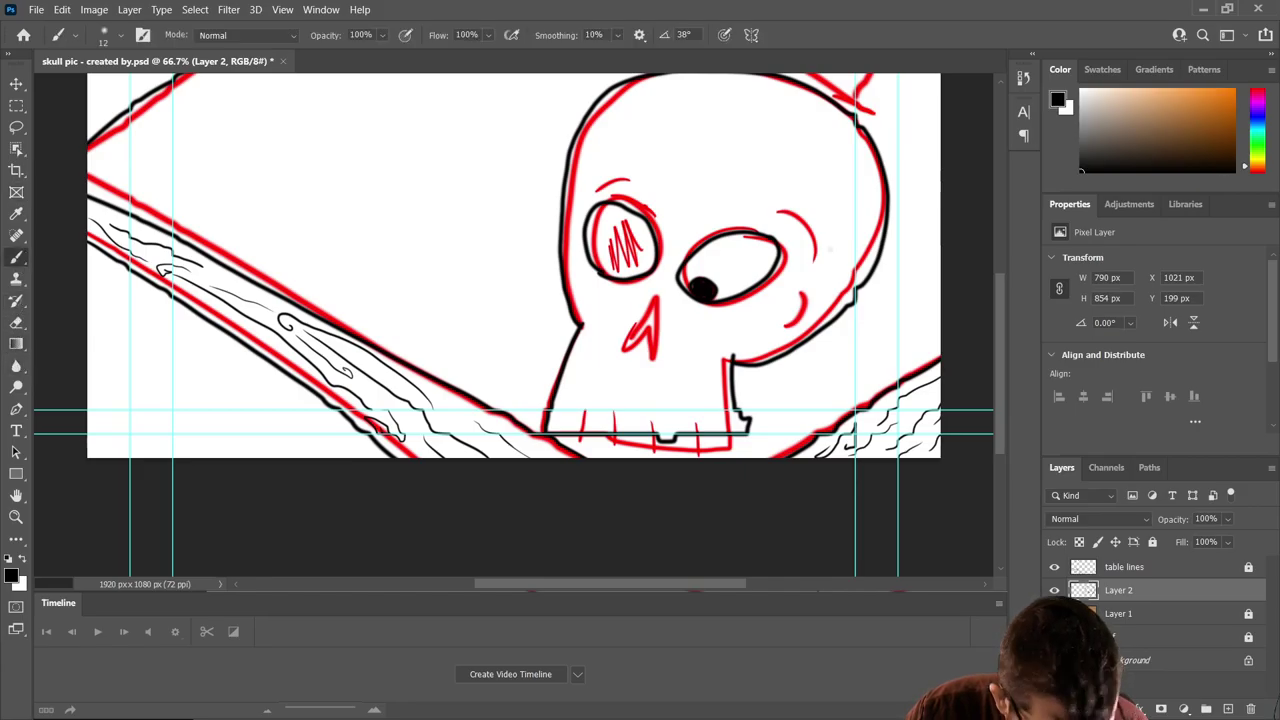
double_click(1112, 590)
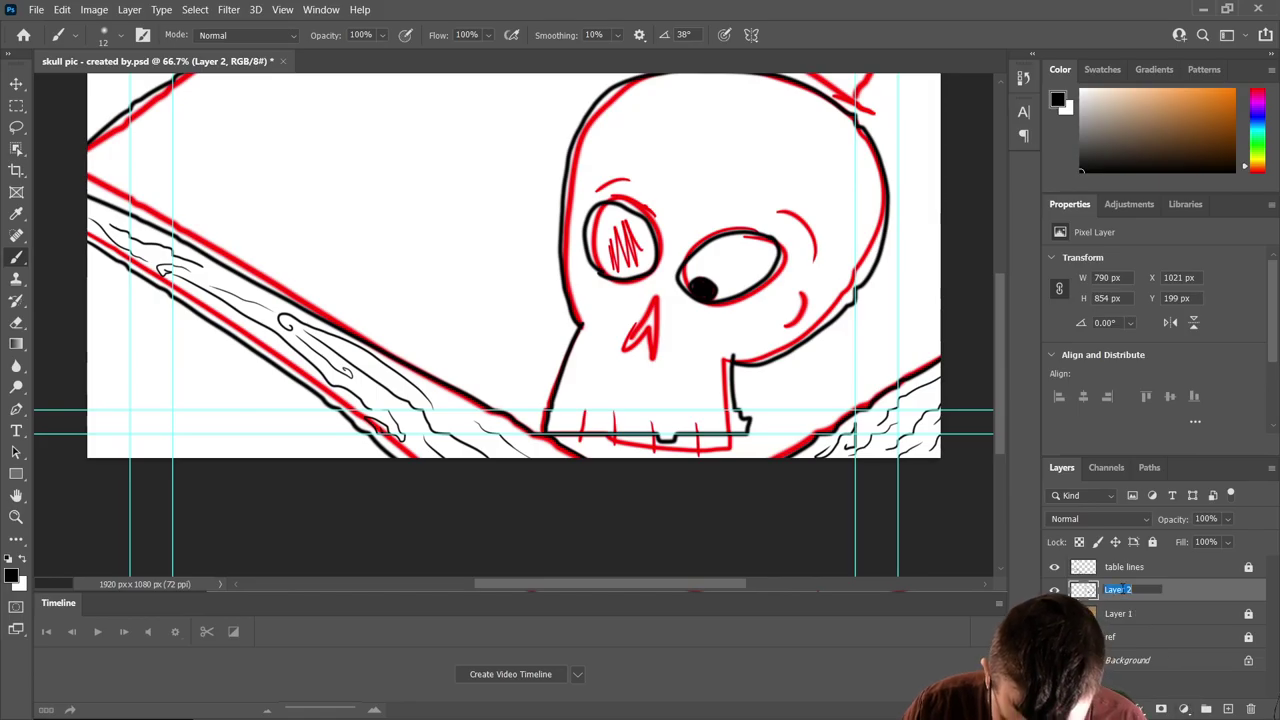
text(skull)
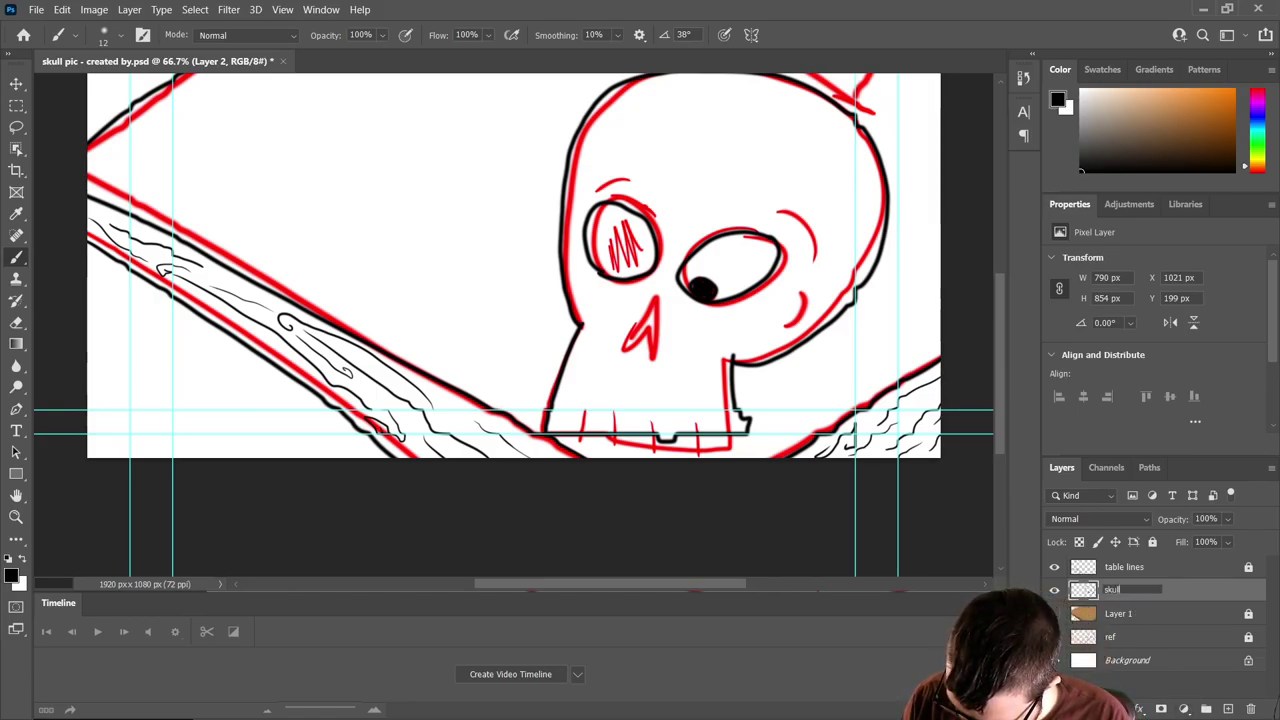
text( lines)
key(Return)
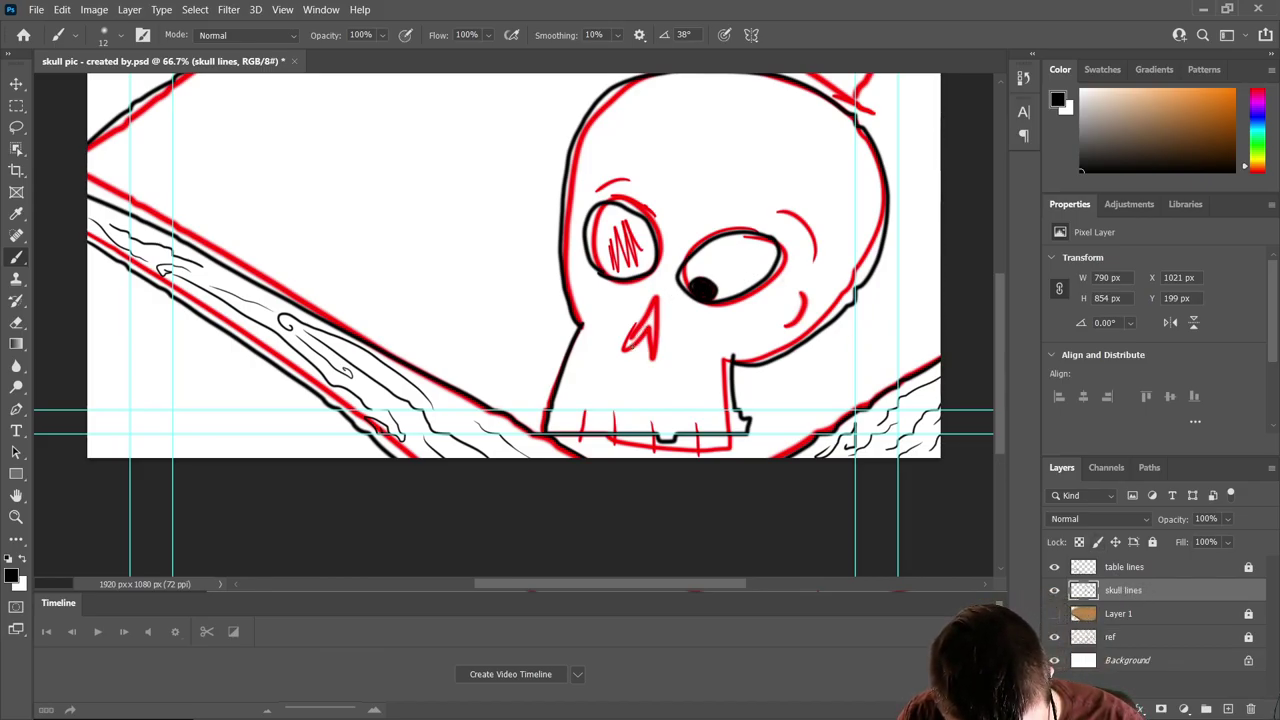
- Ink the nose, tooth lines, both brows and the right cheek curve in black
mouse_move(628, 350)
mouse_down()
mouse_move(656, 299)
mouse_move(659, 343)
mouse_up()
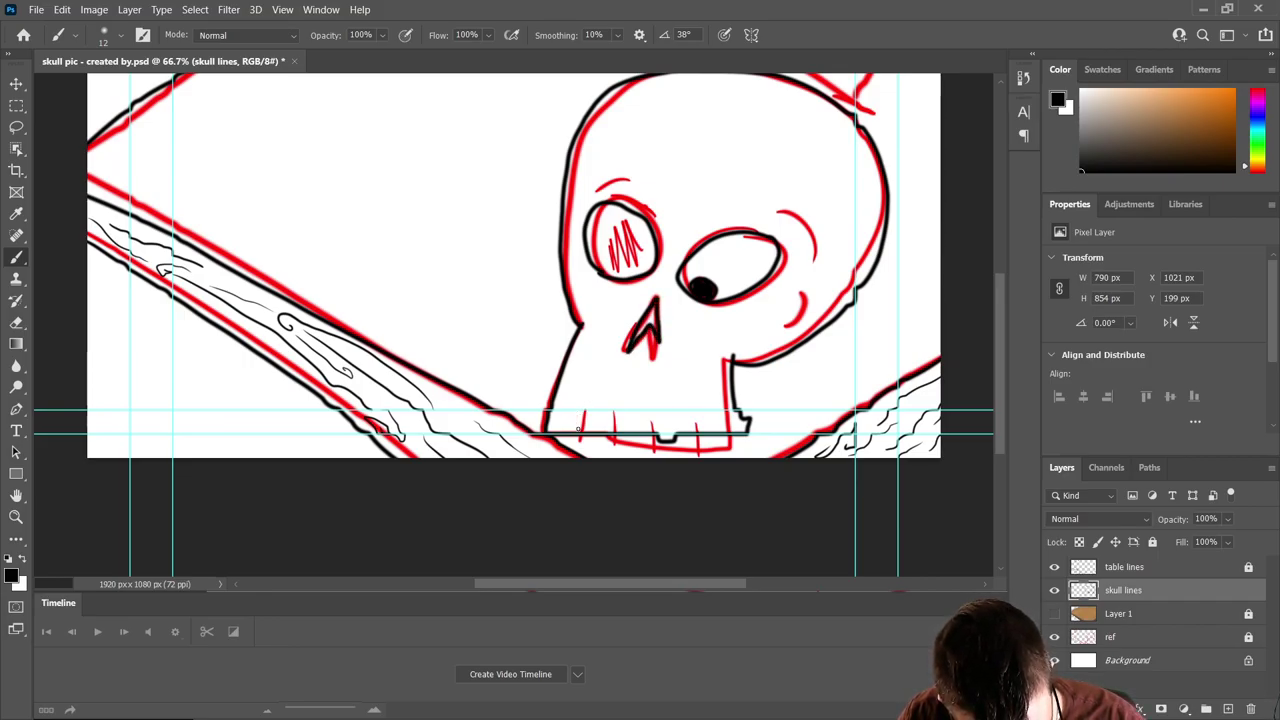
mouse_move(579, 428)
mouse_down()
mouse_move(587, 394)
mouse_move(609, 434)
mouse_move(610, 399)
mouse_up()
mouse_move(655, 436)
mouse_down()
mouse_move(679, 435)
mouse_move(677, 409)
mouse_move(717, 432)
mouse_move(708, 403)
mouse_up()
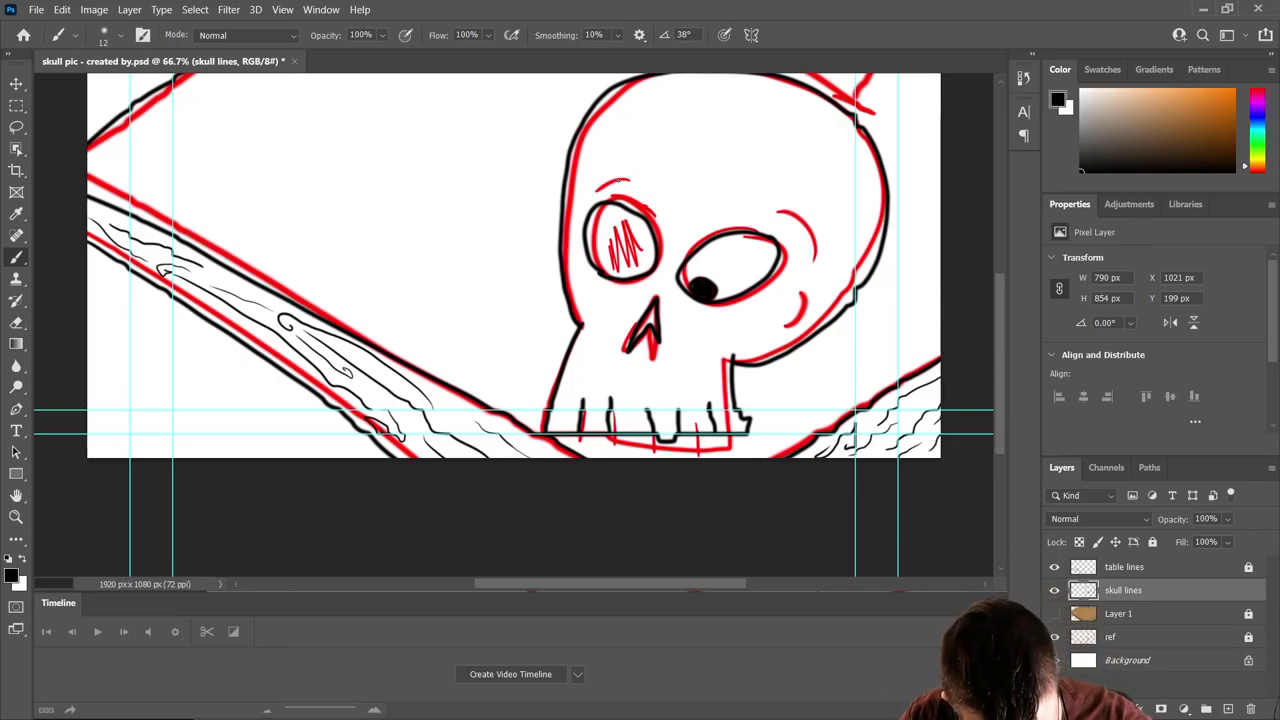
drag(629, 178, 582, 196)
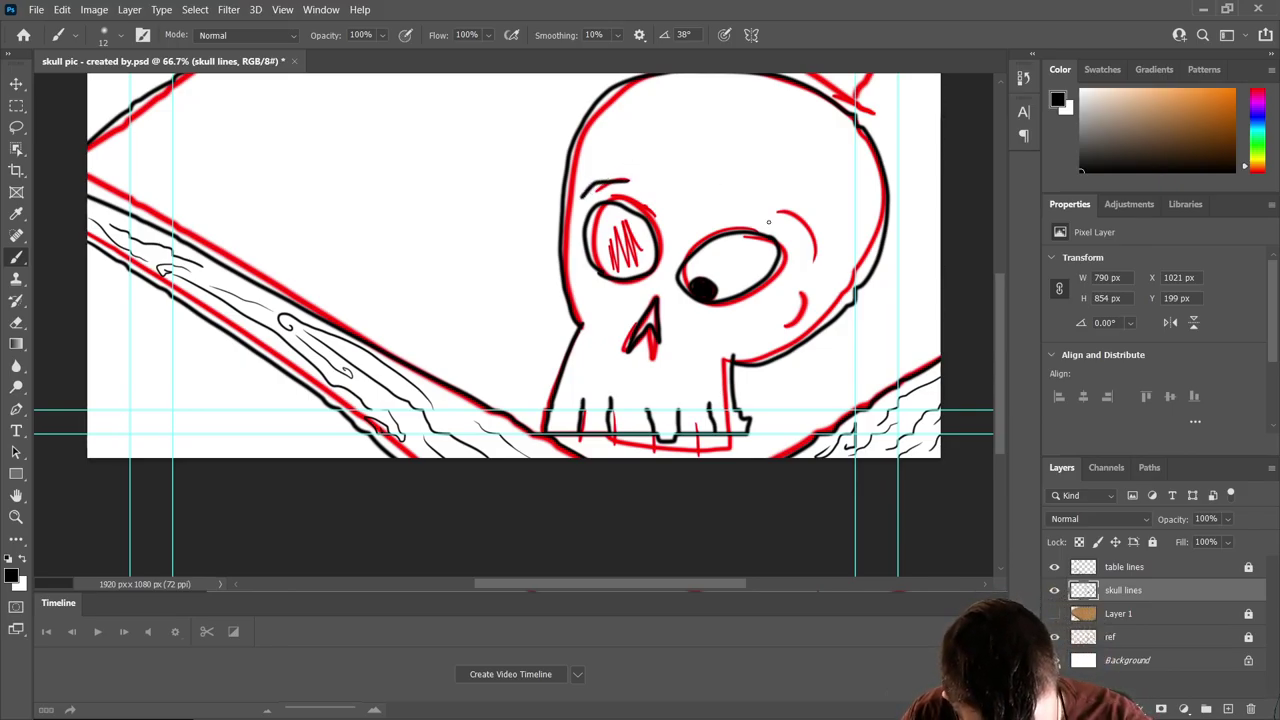
drag(772, 212, 812, 248)
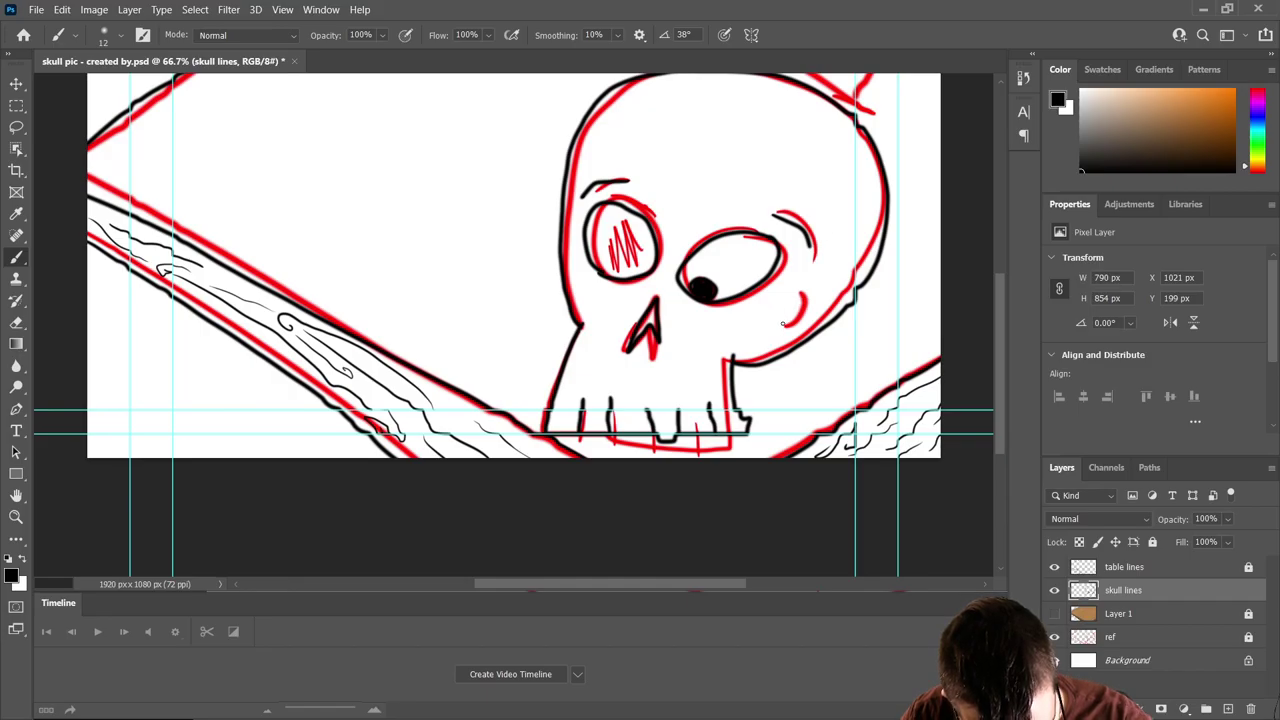
drag(778, 328, 792, 300)
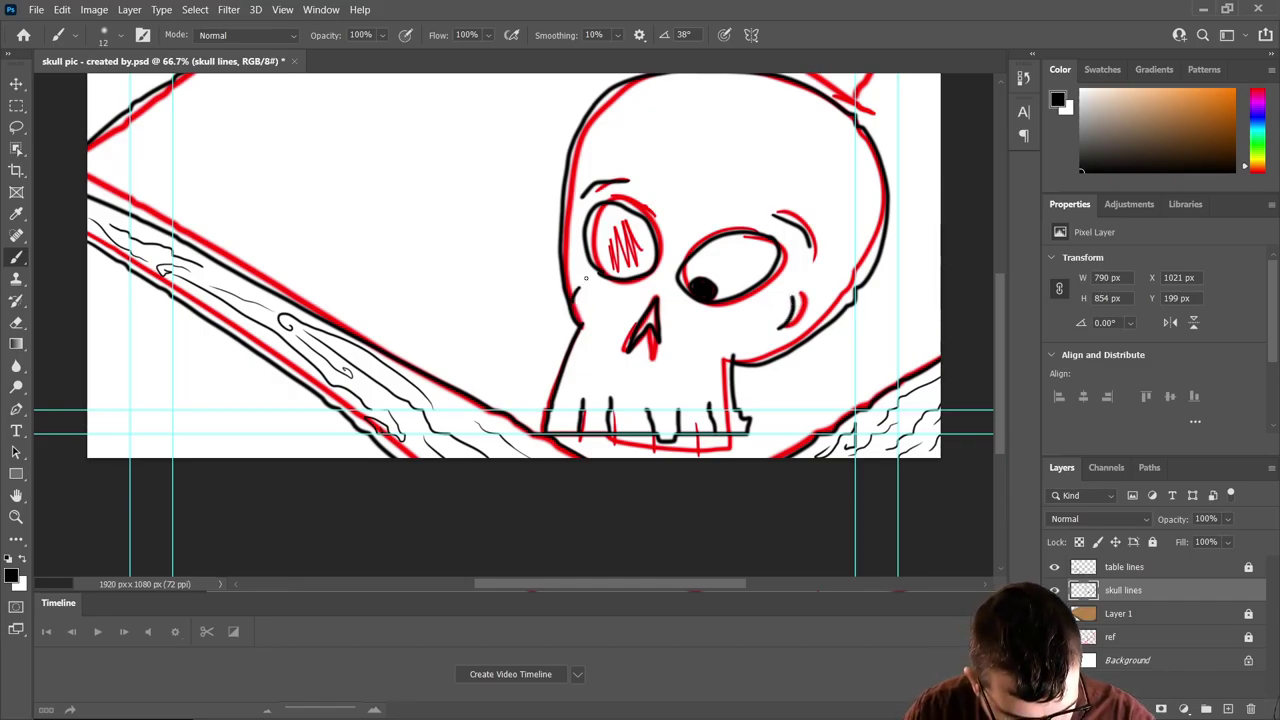
- Ink a forehead line and the skull top under the hat, then add a new empty layer
mouse_move(745, 169)
mouse_down()
mouse_move(695, 161)
mouse_move(668, 142)
mouse_up()
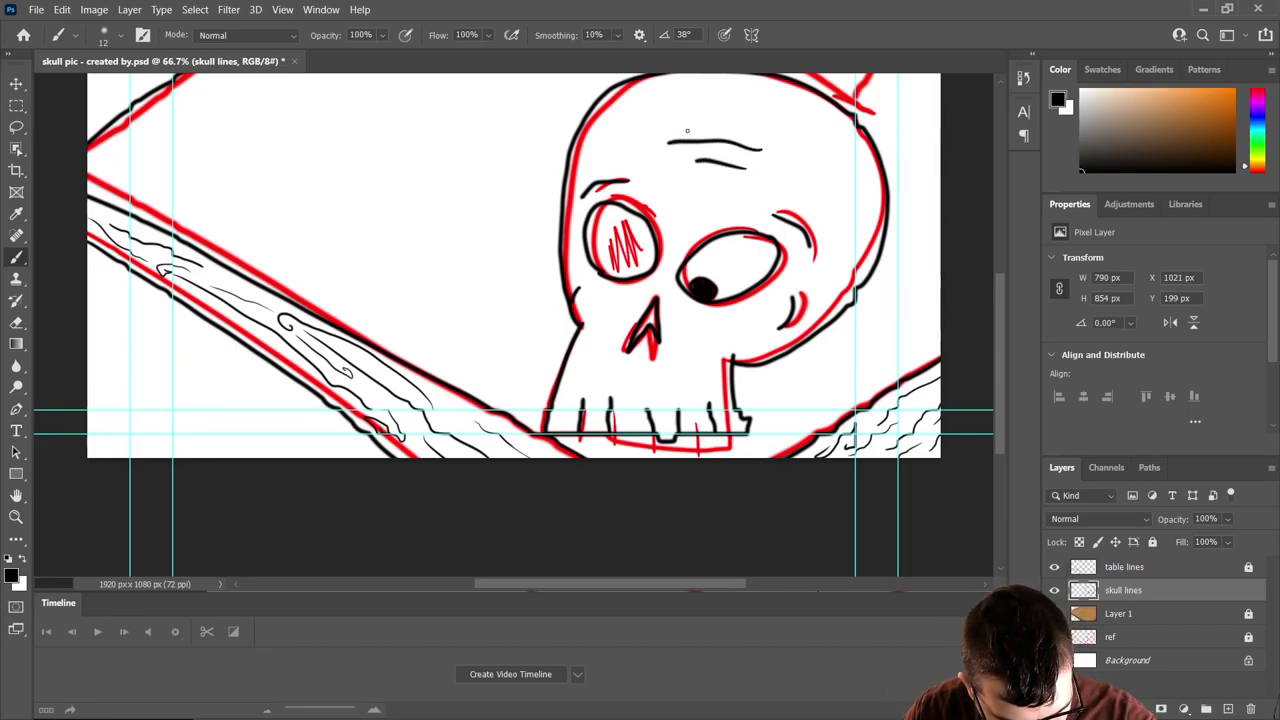
scroll(720, 175, up, 3)
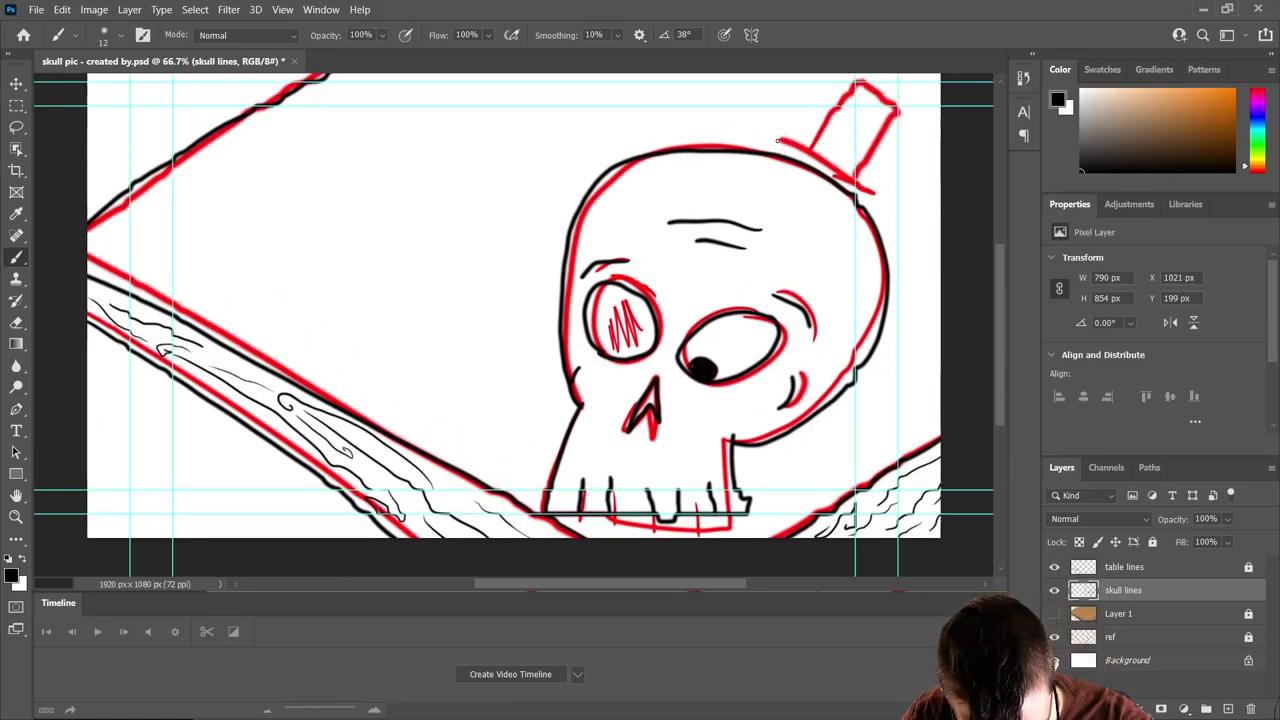
mouse_move(778, 141)
mouse_down()
mouse_move(882, 187)
mouse_move(856, 170)
mouse_move(895, 106)
mouse_move(860, 82)
mouse_move(825, 82)
mouse_move(803, 142)
mouse_up()
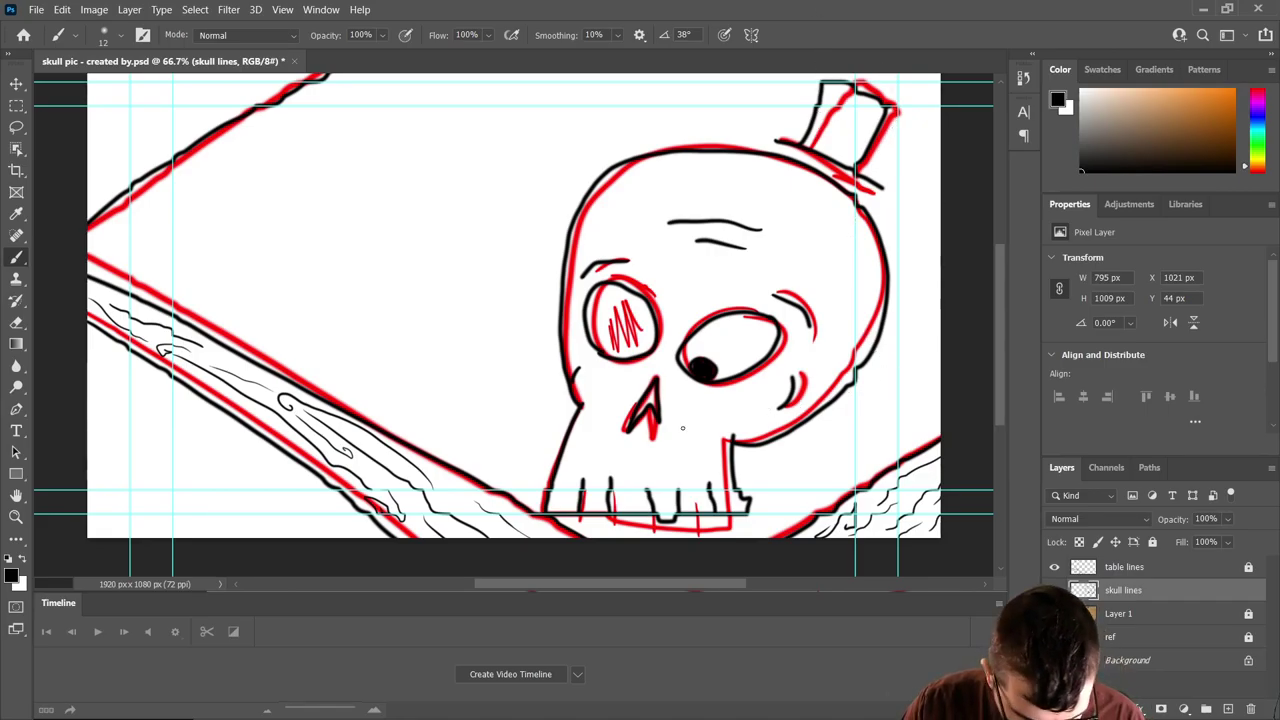
scroll(675, 414, right, 1)
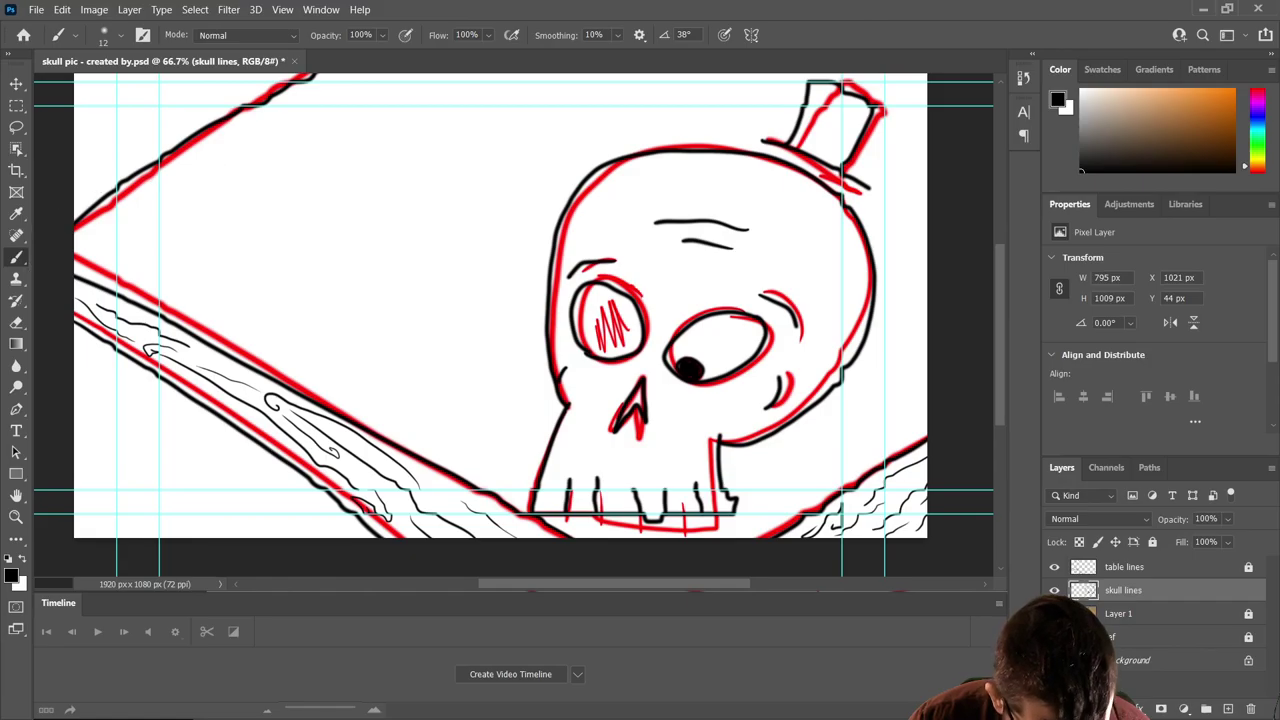
click(1228, 708)
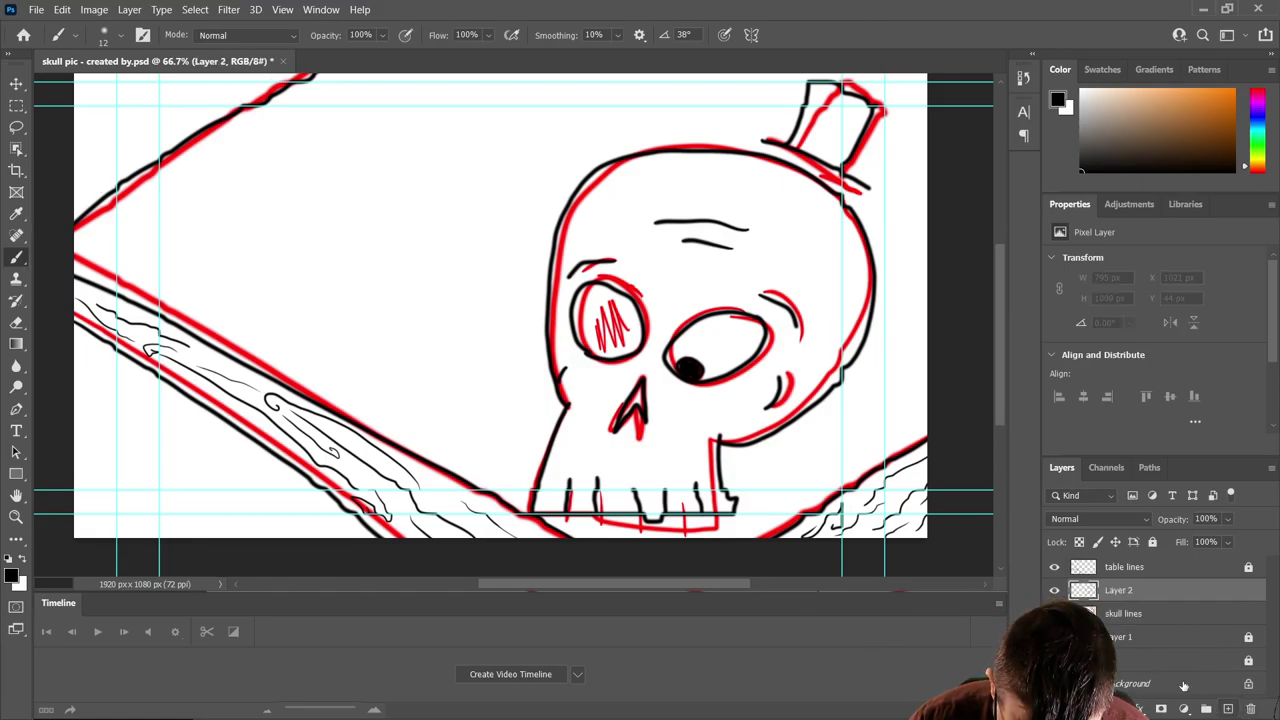
- Lock the skull lines layer, make Layer 2 active, and switch the foreground colour to white
click(1150, 613)
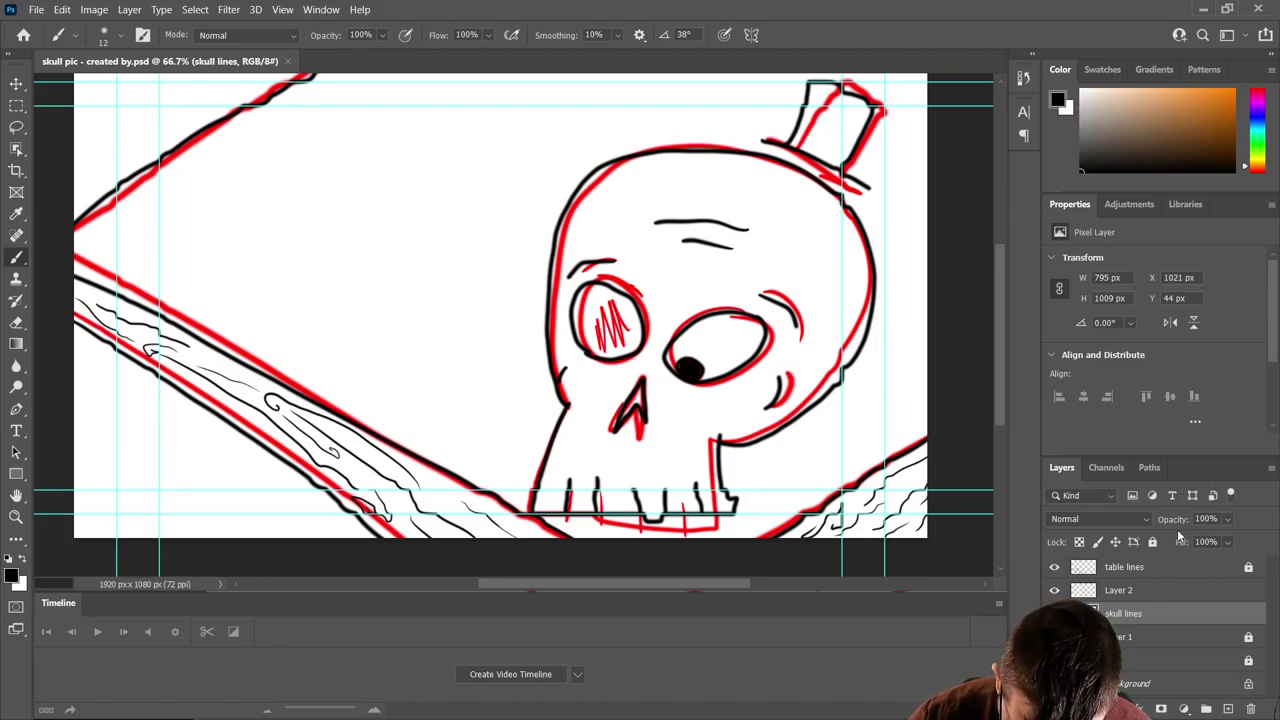
click(1117, 596)
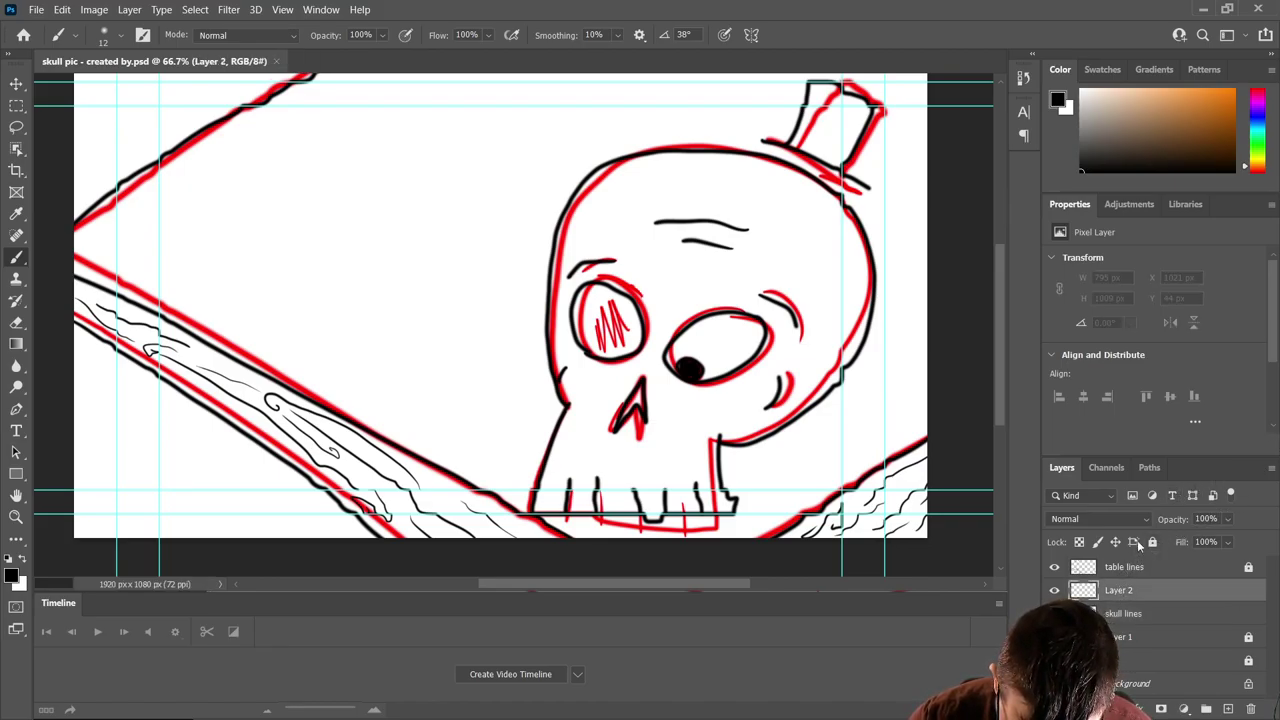
click(1110, 614)
click(1054, 613)
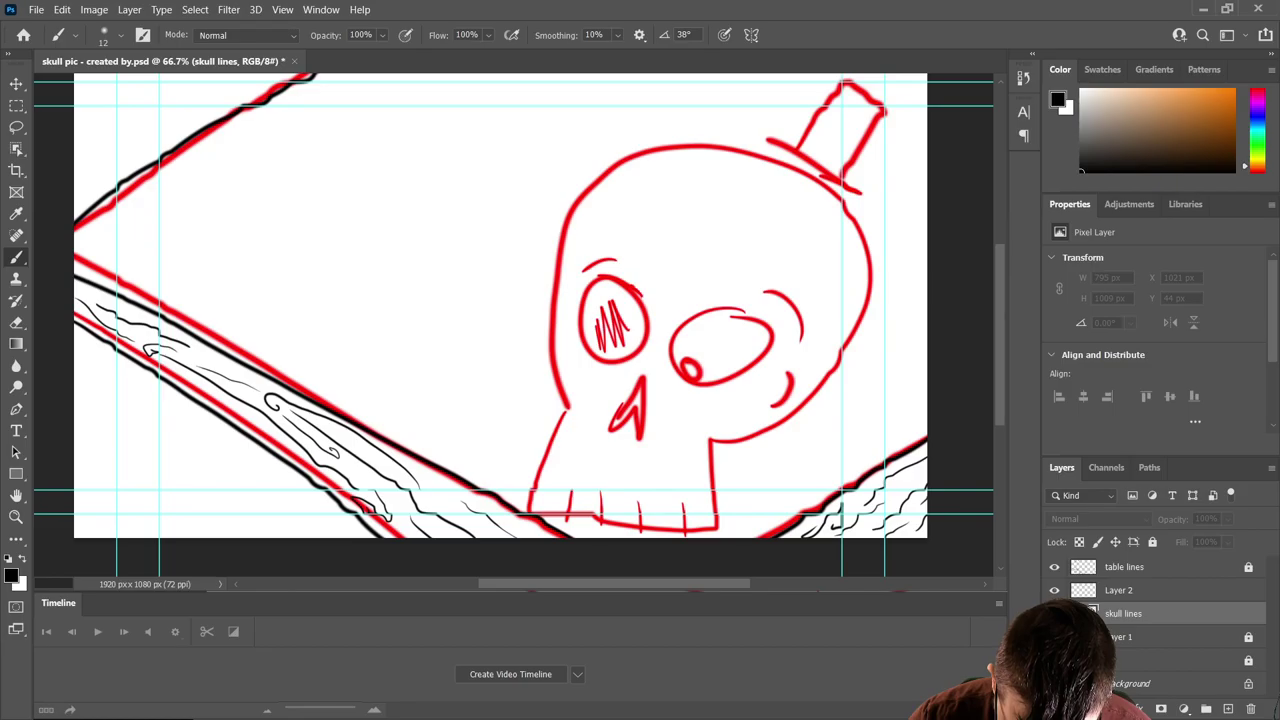
click(1054, 613)
click(1152, 542)
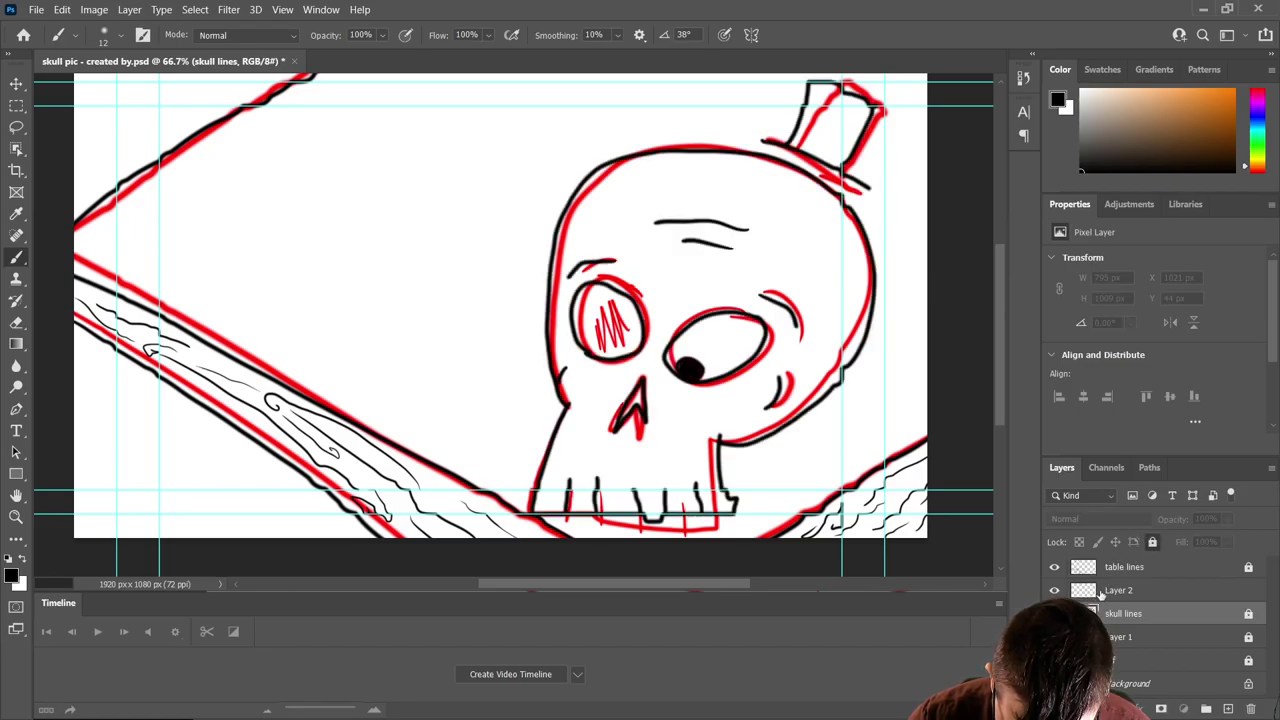
click(1100, 592)
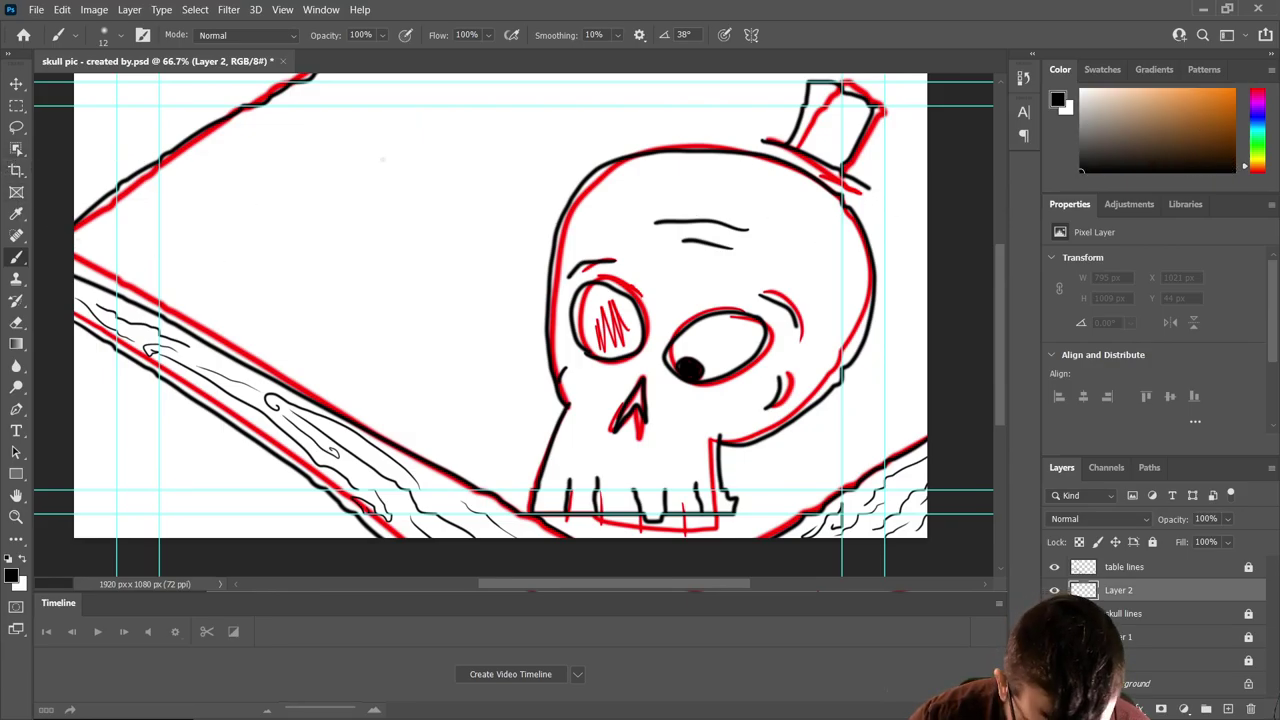
key(x)
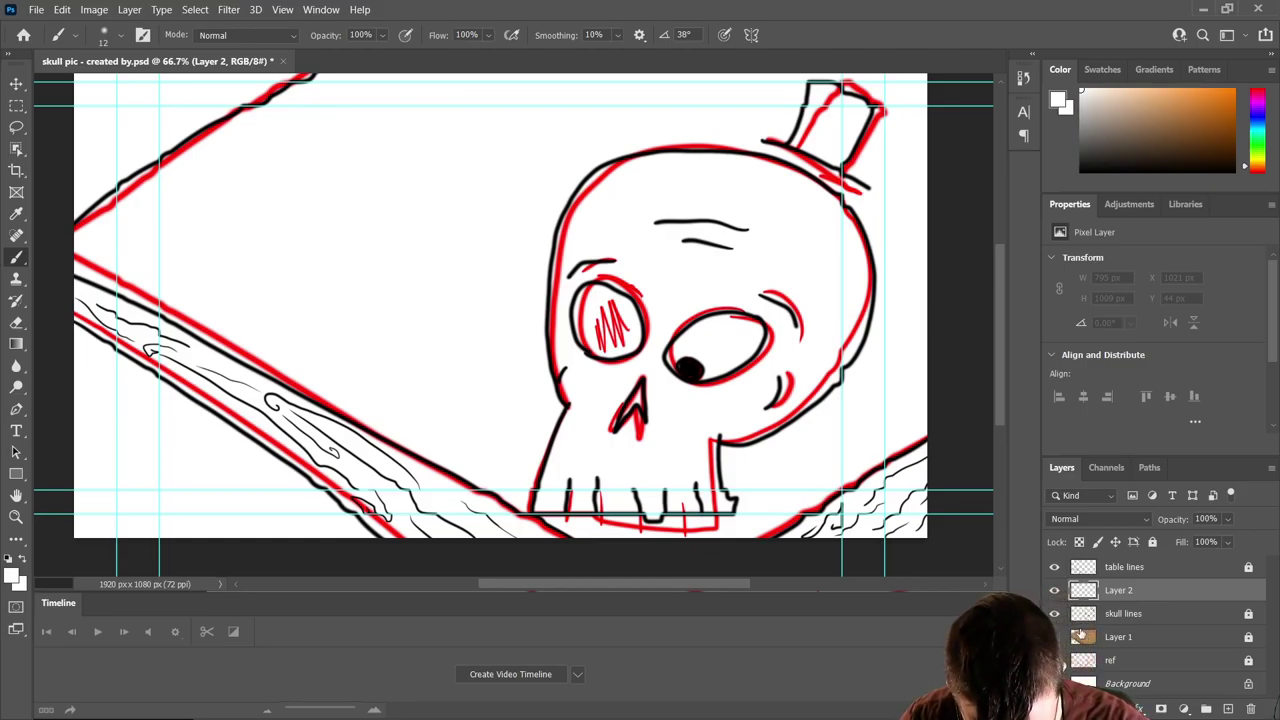
- Enlarge the brush and paint out the black pupil in the right eye with white
click(118, 40)
drag(101, 91, 138, 90)
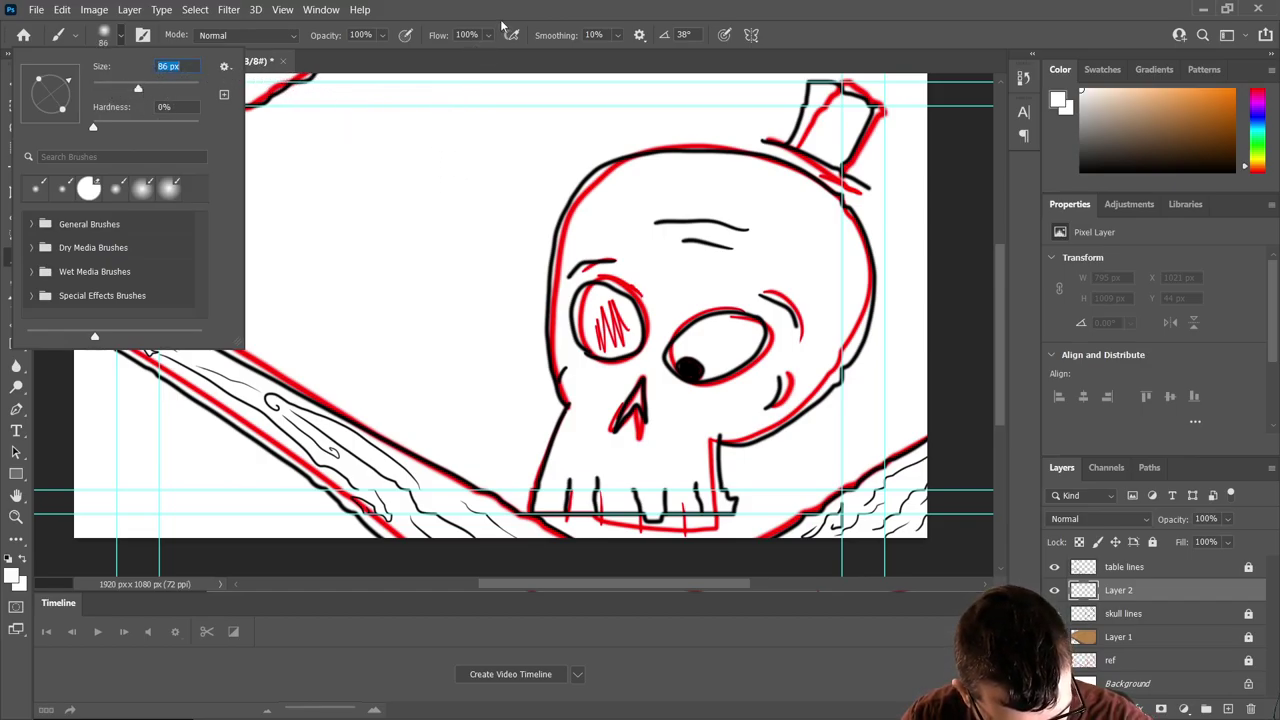
key(Return)
mouse_move(701, 369)
mouse_down()
mouse_move(718, 352)
mouse_move(694, 362)
mouse_move(694, 350)
mouse_move(692, 366)
mouse_move(737, 334)
mouse_move(680, 356)
mouse_move(692, 352)
mouse_up()
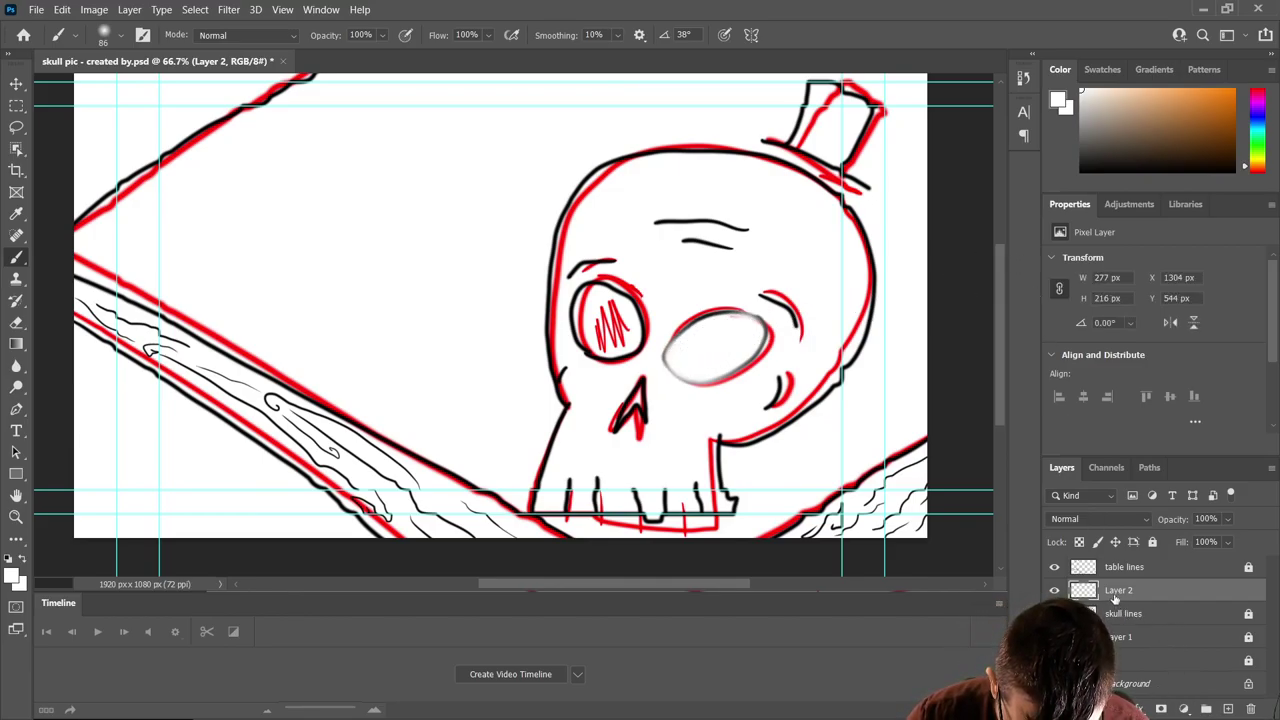
- Shade both eye sockets soft dark grey, then paint white over the lower left jaw
drag(1085, 96, 1078, 104)
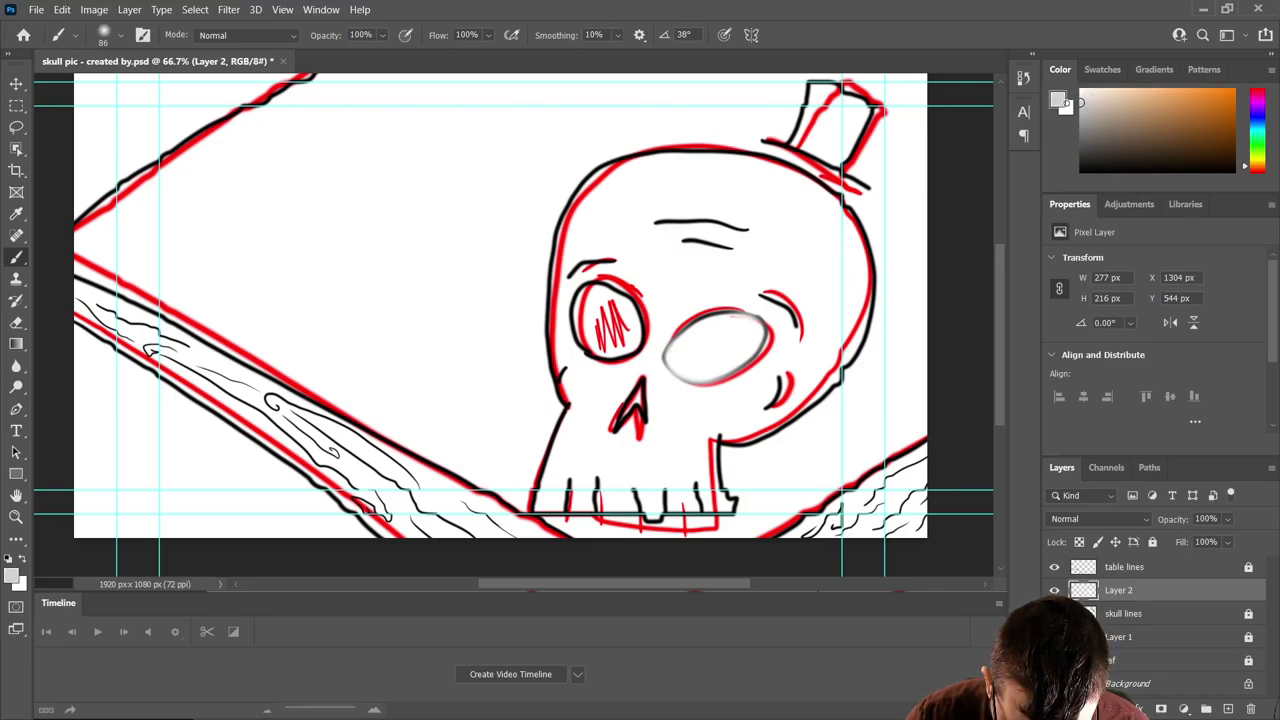
mouse_move(1081, 102)
mouse_down()
mouse_move(1046, 136)
mouse_move(1029, 182)
mouse_move(1024, 154)
mouse_move(1025, 178)
mouse_move(1075, 160)
mouse_move(1059, 155)
mouse_up()
mouse_move(715, 355)
mouse_down()
mouse_move(694, 362)
mouse_move(748, 328)
mouse_move(695, 340)
mouse_move(679, 361)
mouse_move(710, 360)
mouse_move(746, 331)
mouse_move(700, 334)
mouse_move(725, 333)
mouse_move(679, 366)
mouse_move(703, 340)
mouse_up()
mouse_move(608, 340)
mouse_down()
mouse_move(612, 318)
mouse_move(615, 342)
mouse_move(595, 302)
mouse_move(578, 306)
mouse_move(585, 327)
mouse_move(609, 334)
mouse_move(617, 326)
mouse_move(586, 294)
mouse_move(586, 309)
mouse_move(609, 289)
mouse_move(597, 311)
mouse_up()
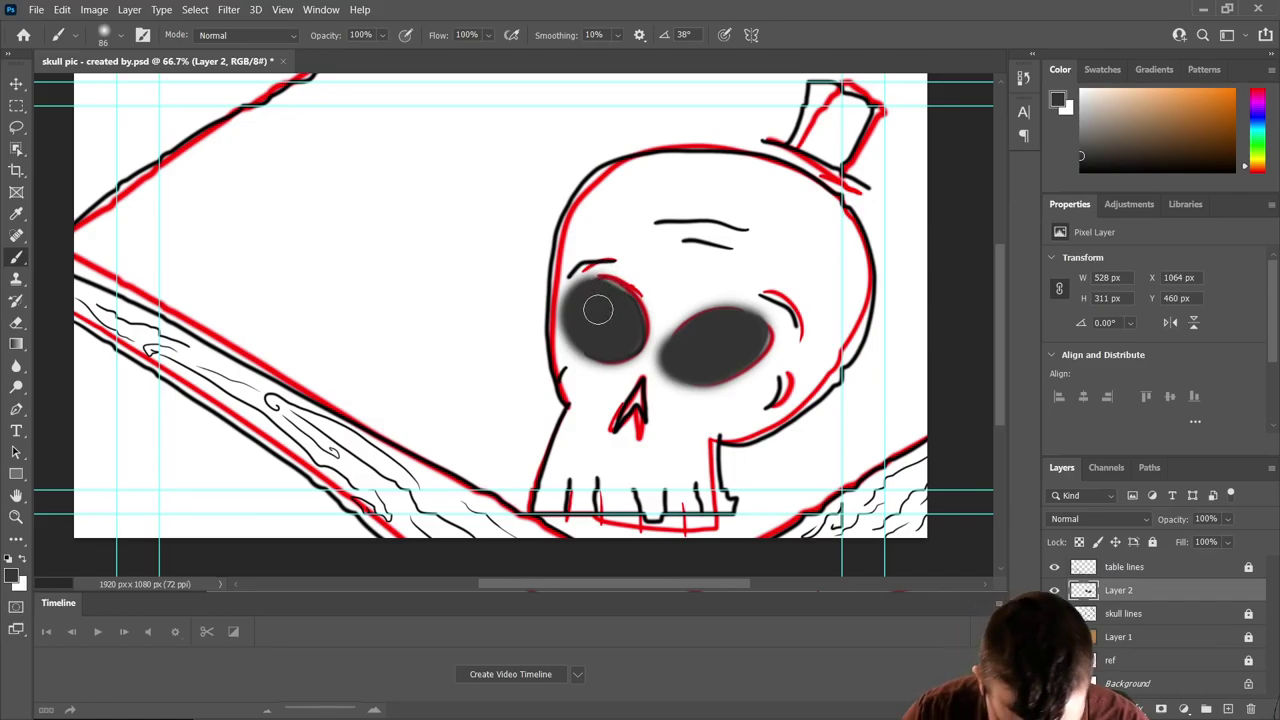
key(x)
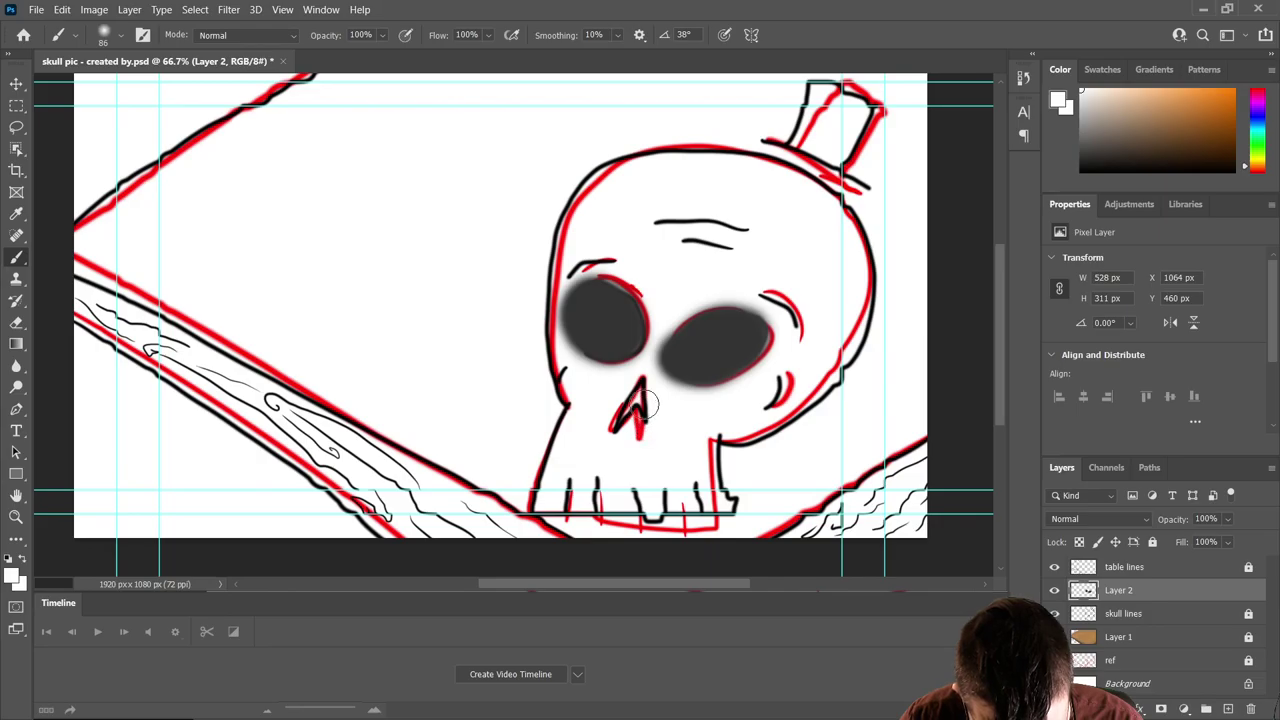
mouse_move(580, 449)
mouse_down()
mouse_move(548, 500)
mouse_move(716, 500)
mouse_move(739, 483)
mouse_up()
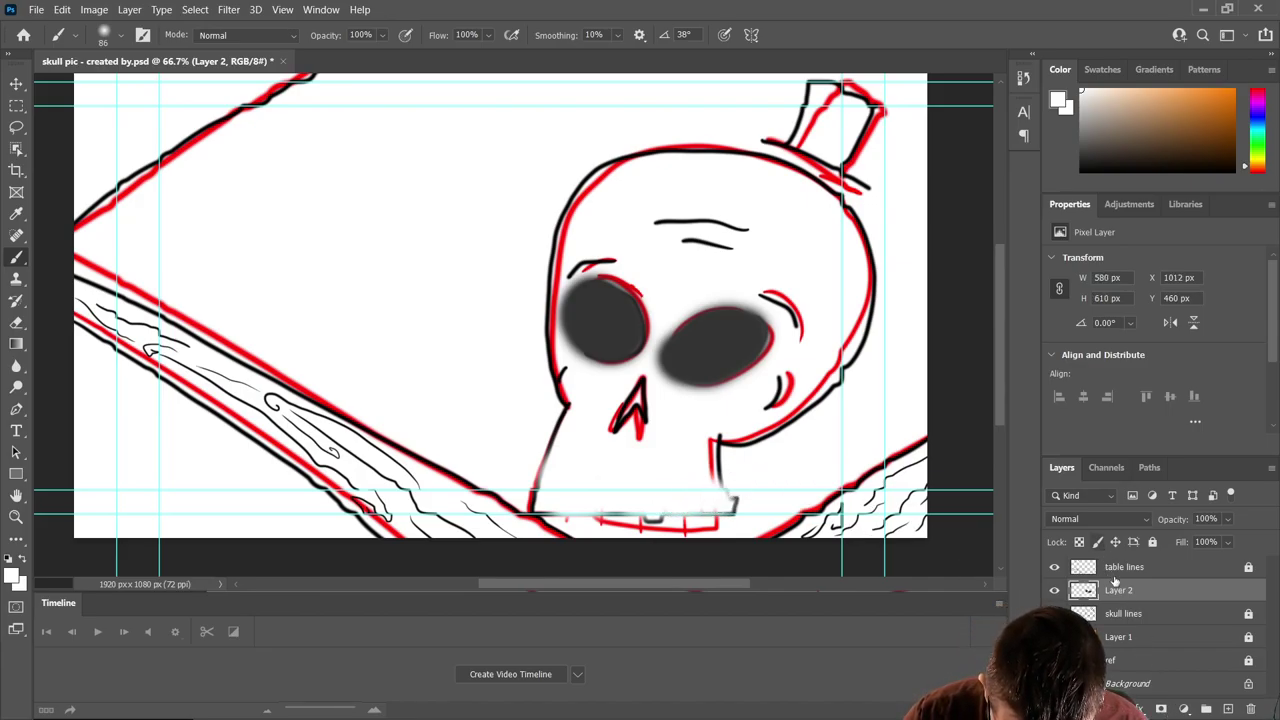
- Show the brown wood layer and paint white over the teeth, between the eyes and above the left eye
click(1054, 637)
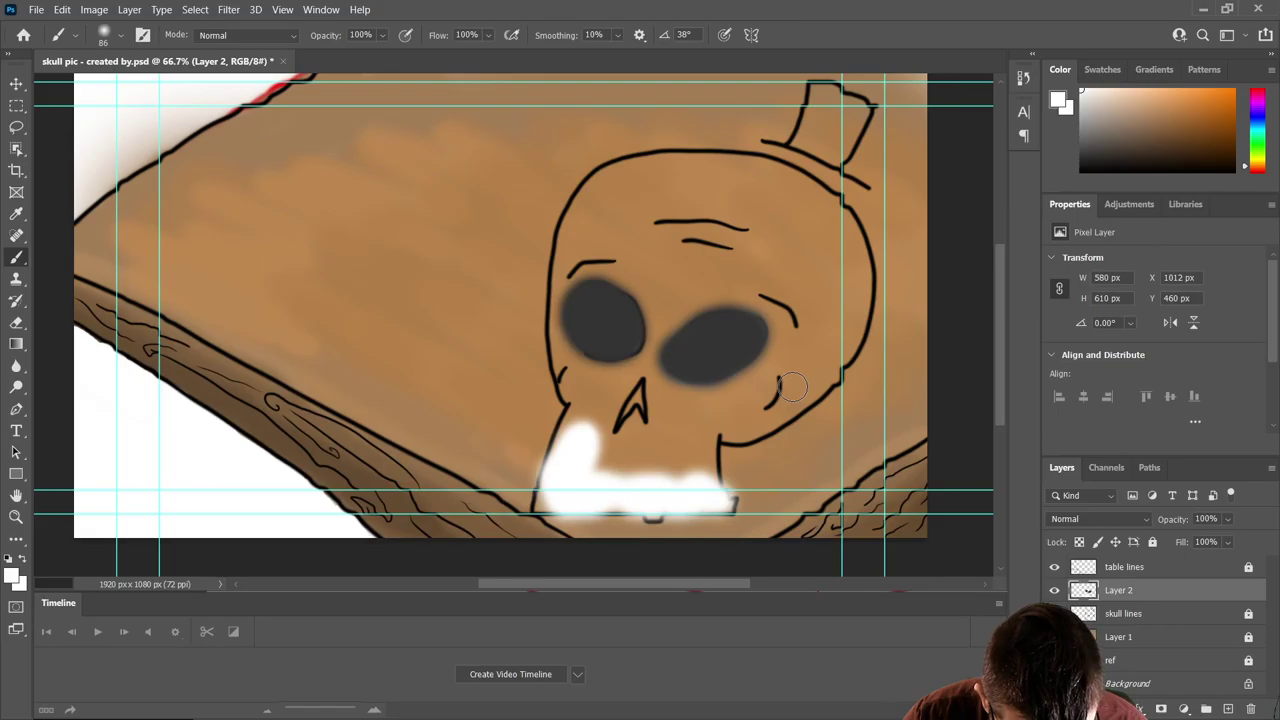
mouse_move(707, 487)
mouse_down()
mouse_move(635, 415)
mouse_move(653, 459)
mouse_move(673, 465)
mouse_move(635, 453)
mouse_move(595, 463)
mouse_move(593, 414)
mouse_move(572, 430)
mouse_move(582, 271)
mouse_move(626, 300)
mouse_move(632, 396)
mouse_move(668, 279)
mouse_up()
key(ctrl+z)
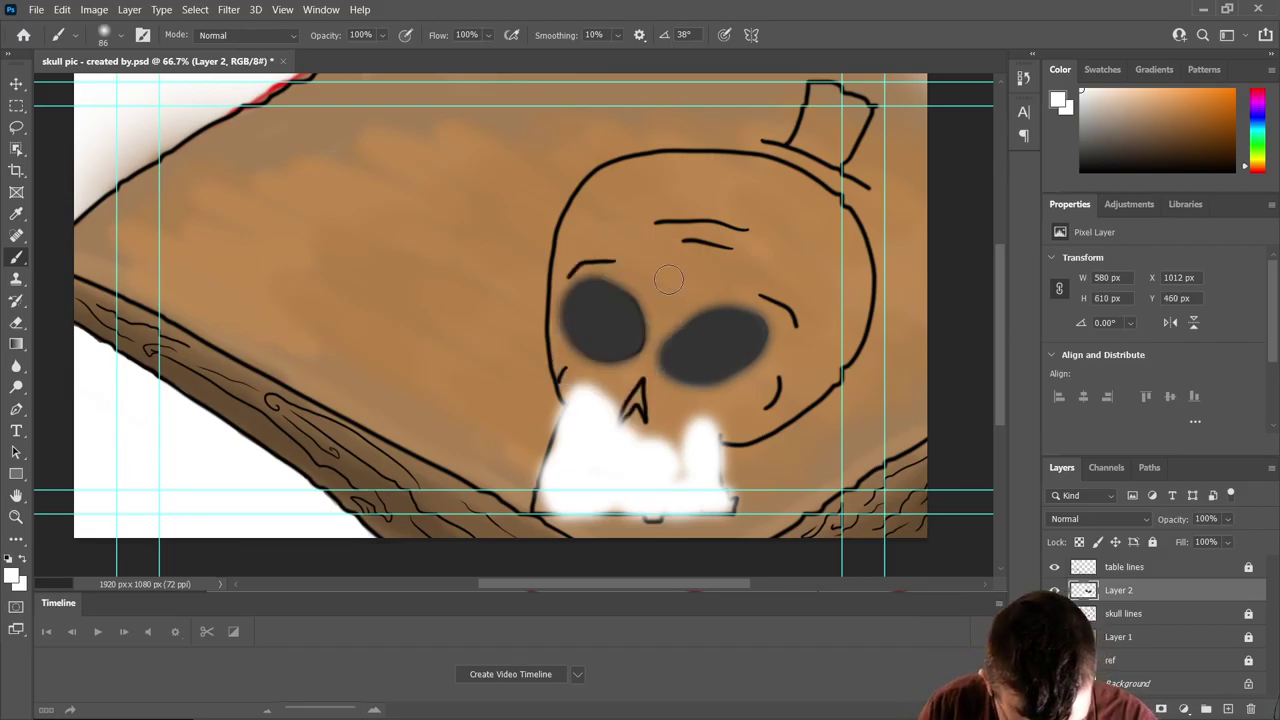
mouse_move(582, 371)
mouse_down()
mouse_move(641, 367)
mouse_move(674, 263)
mouse_up()
mouse_move(657, 325)
mouse_down()
mouse_move(627, 265)
mouse_move(638, 283)
mouse_move(562, 253)
mouse_move(583, 269)
mouse_move(643, 236)
mouse_move(681, 266)
mouse_move(679, 233)
mouse_move(716, 225)
mouse_move(772, 287)
mouse_move(731, 248)
mouse_move(678, 311)
mouse_move(749, 294)
mouse_move(788, 324)
mouse_move(756, 382)
mouse_move(690, 404)
mouse_move(655, 377)
mouse_move(664, 365)
mouse_move(581, 370)
mouse_move(558, 343)
mouse_move(620, 239)
mouse_move(599, 233)
mouse_move(578, 250)
mouse_move(604, 229)
mouse_move(762, 272)
mouse_move(796, 252)
mouse_move(820, 328)
mouse_move(811, 366)
mouse_move(772, 399)
mouse_move(663, 425)
mouse_move(672, 481)
mouse_move(650, 418)
mouse_move(638, 400)
mouse_move(625, 410)
mouse_move(655, 432)
mouse_move(682, 417)
mouse_move(752, 275)
mouse_move(817, 293)
mouse_move(805, 373)
mouse_move(726, 427)
mouse_move(800, 385)
mouse_move(846, 315)
mouse_move(811, 218)
mouse_move(771, 191)
mouse_move(697, 177)
mouse_move(637, 194)
mouse_move(566, 277)
mouse_move(606, 220)
mouse_move(666, 194)
mouse_move(705, 232)
mouse_move(791, 240)
mouse_move(717, 266)
mouse_move(634, 257)
mouse_move(680, 209)
mouse_up()
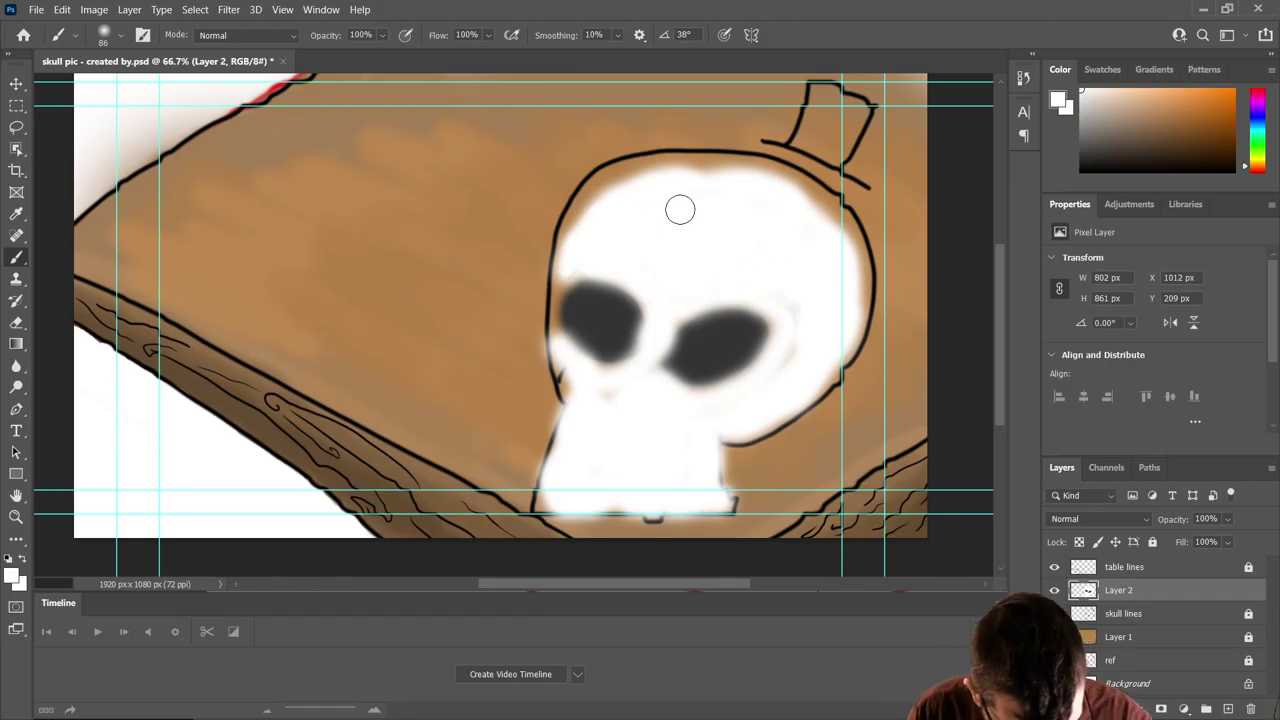
- Shrink the brush size for fine edge work
click(114, 36)
drag(135, 92, 106, 88)
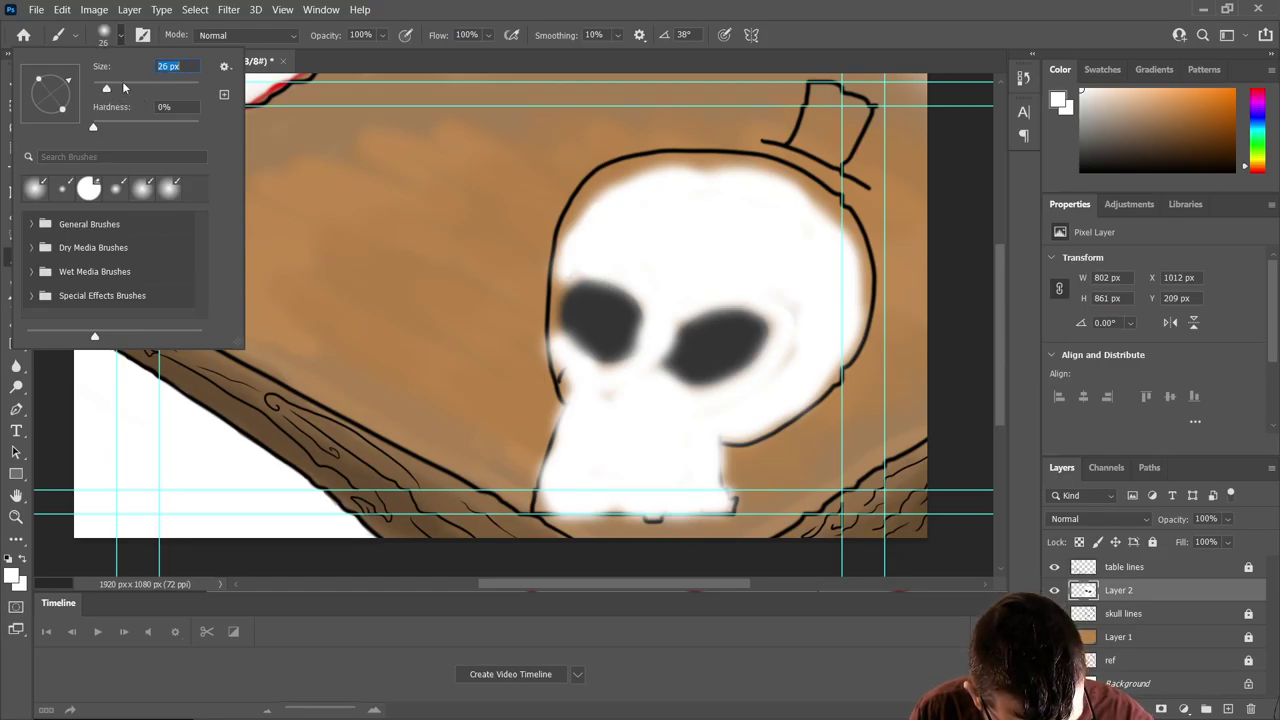
click(569, 383)
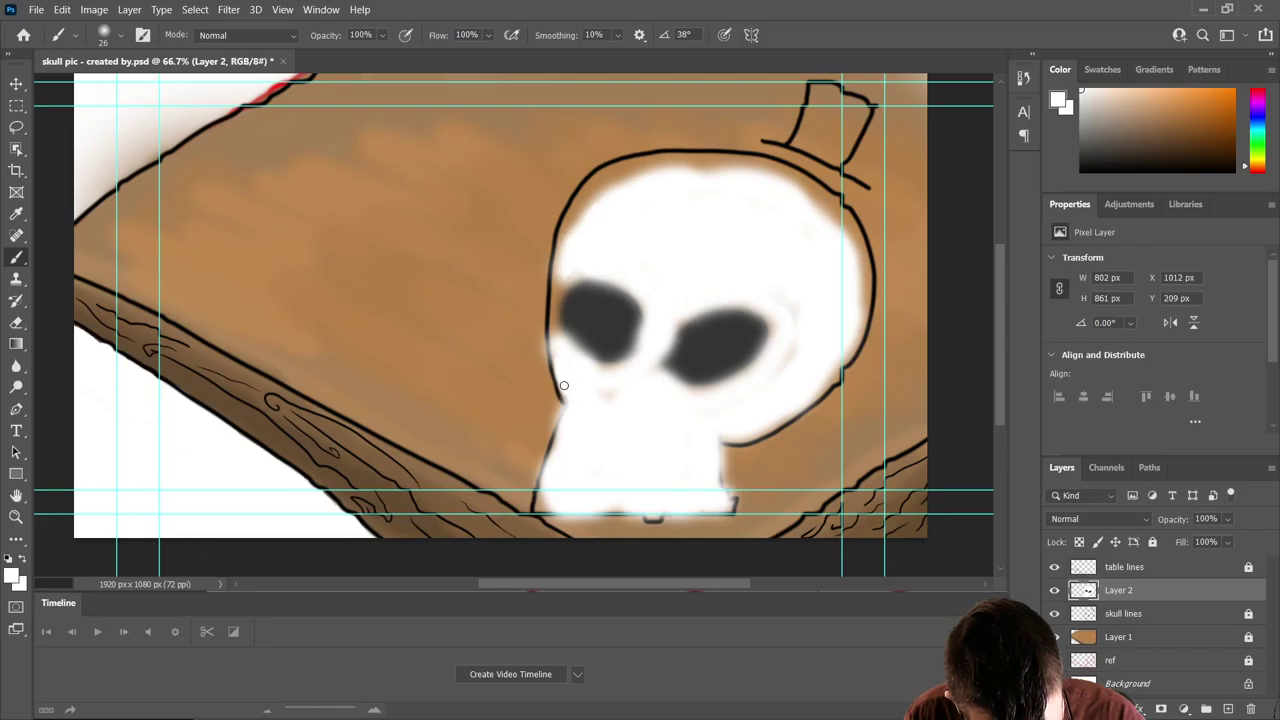
- Paint white over the brown gaps along the skull's left edge, crown, right edge and lower-right edge
mouse_move(553, 317)
mouse_down()
mouse_move(578, 220)
mouse_move(607, 221)
mouse_move(560, 273)
mouse_move(601, 177)
mouse_move(576, 203)
mouse_move(568, 233)
mouse_move(631, 167)
mouse_move(603, 171)
mouse_move(722, 156)
mouse_move(709, 157)
mouse_move(805, 180)
mouse_move(837, 211)
mouse_move(826, 184)
mouse_move(849, 226)
mouse_move(850, 211)
mouse_move(870, 298)
mouse_move(858, 333)
mouse_move(865, 265)
mouse_move(839, 187)
mouse_up()
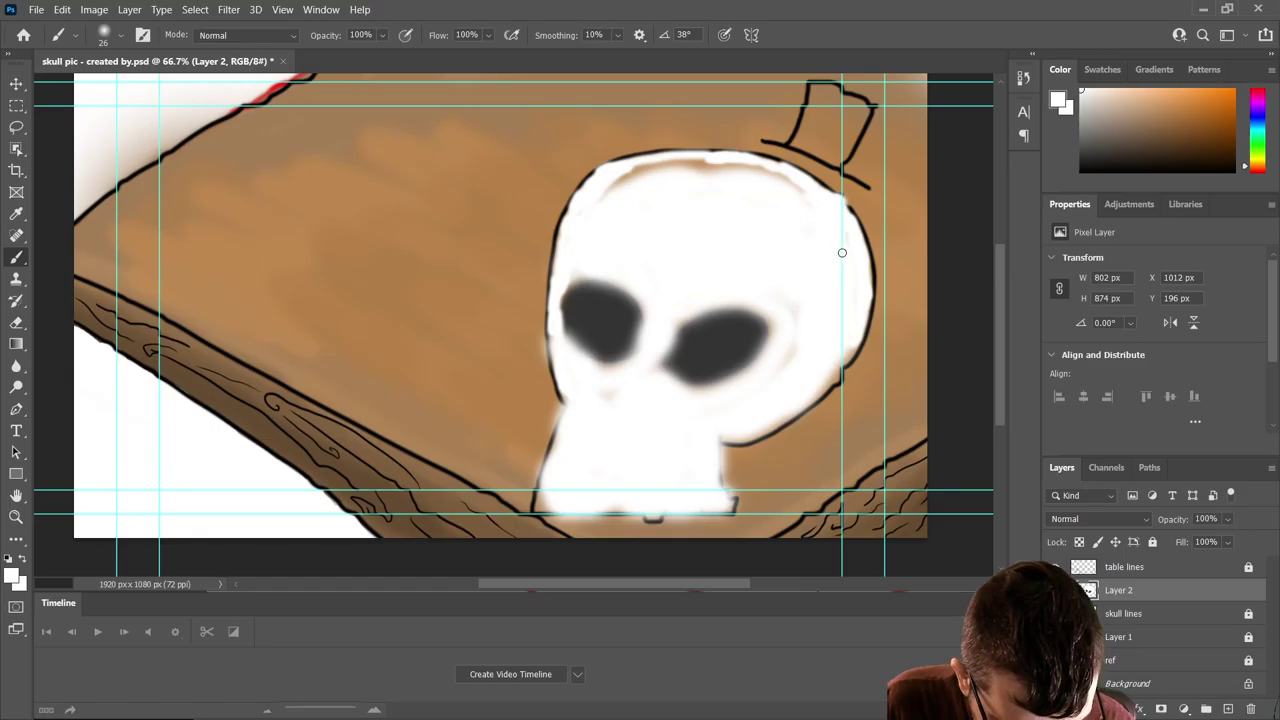
mouse_move(760, 173)
mouse_down()
mouse_move(763, 188)
mouse_move(623, 177)
mouse_move(701, 163)
mouse_move(691, 160)
mouse_up()
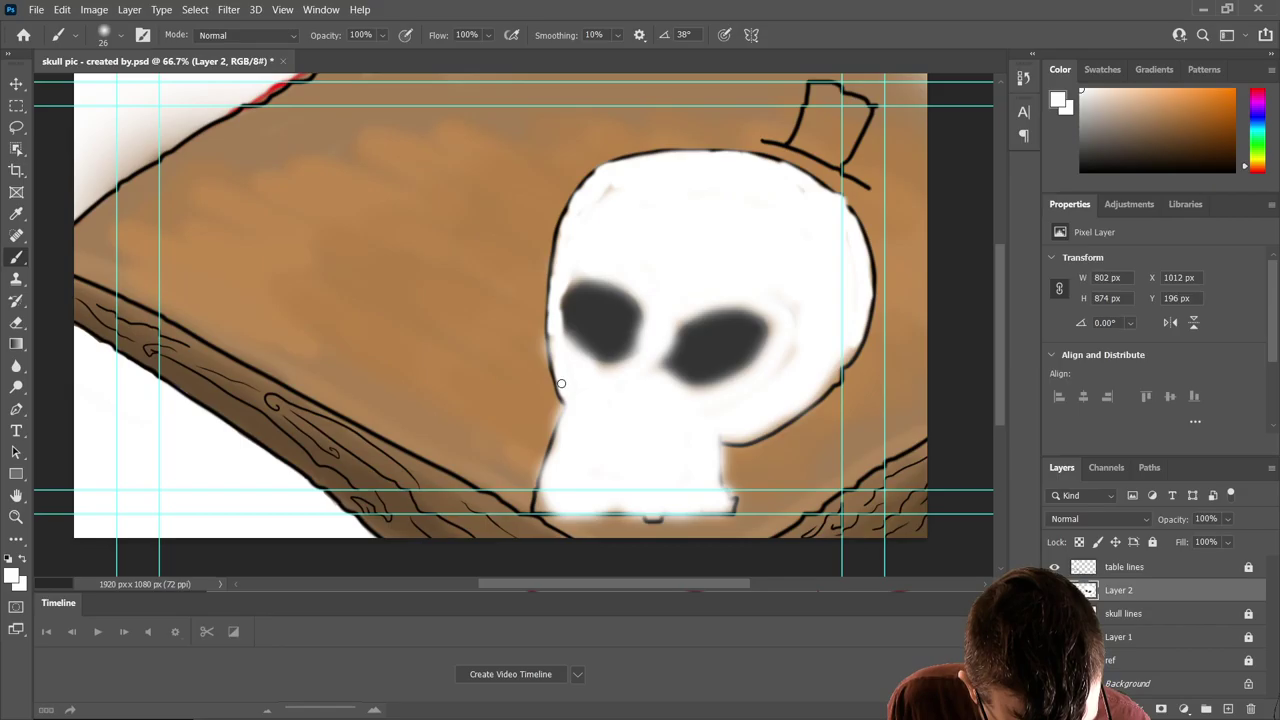
drag(823, 380, 847, 350)
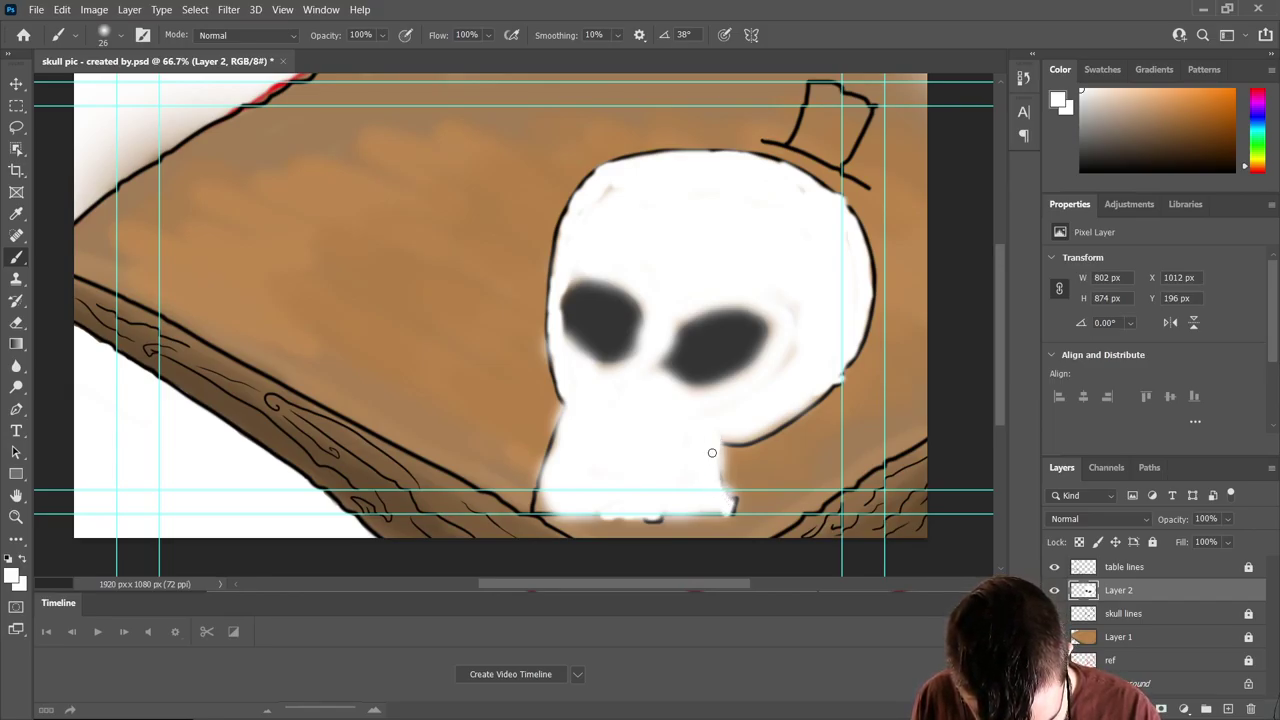
drag(738, 437, 758, 418)
mouse_move(739, 437)
mouse_down()
mouse_move(799, 401)
mouse_move(788, 389)
mouse_move(799, 299)
mouse_move(743, 373)
mouse_move(683, 400)
mouse_move(694, 395)
mouse_move(659, 376)
mouse_move(675, 324)
mouse_up()
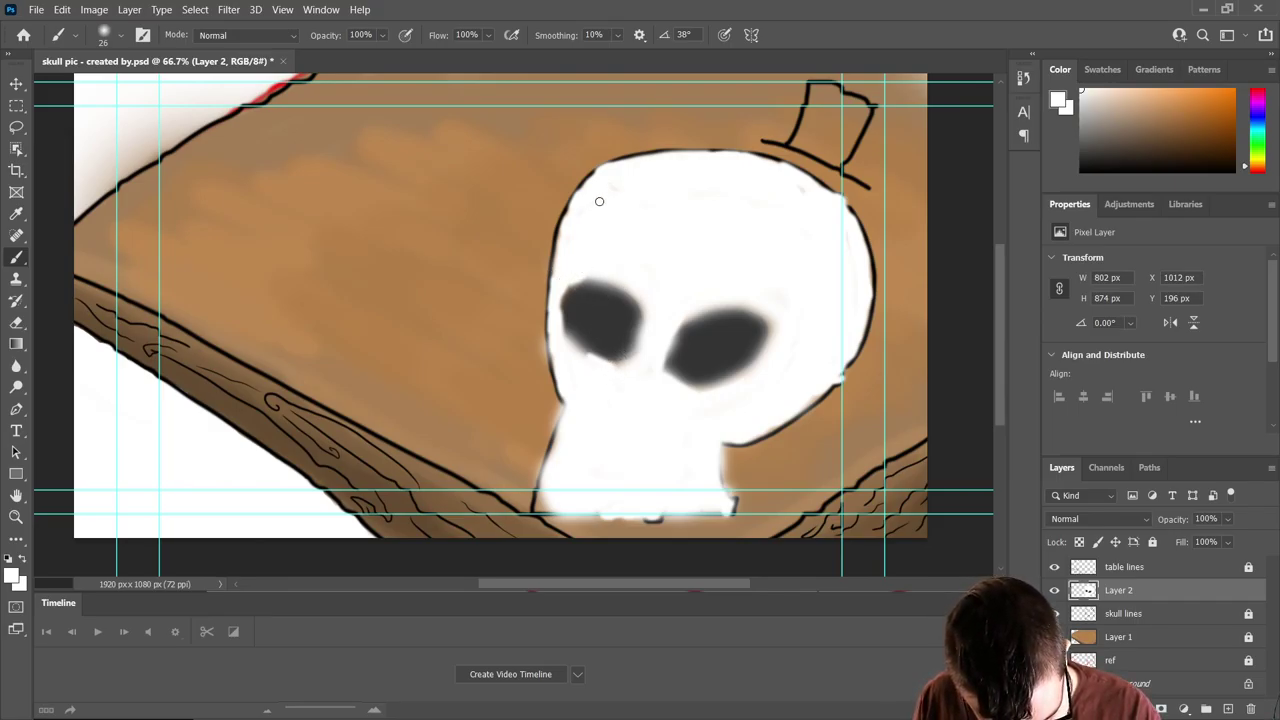
drag(574, 213, 557, 247)
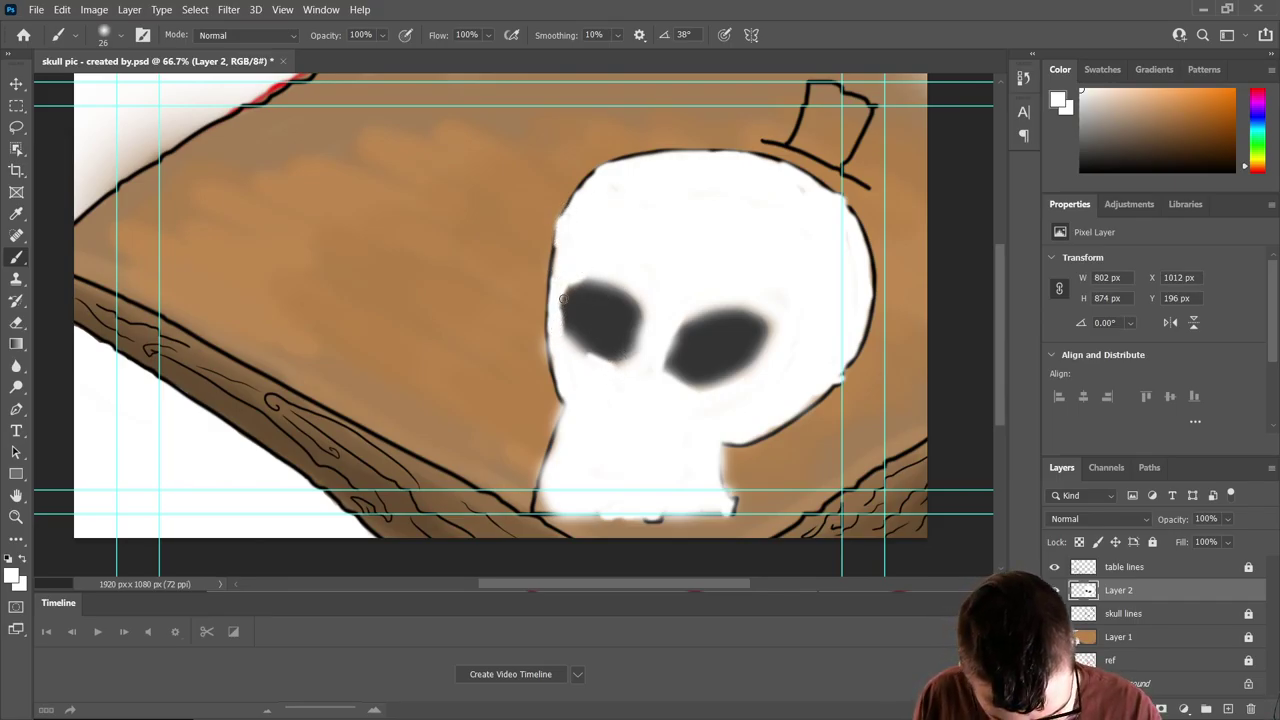
mouse_move(559, 245)
mouse_down()
mouse_move(570, 210)
mouse_move(603, 201)
mouse_up()
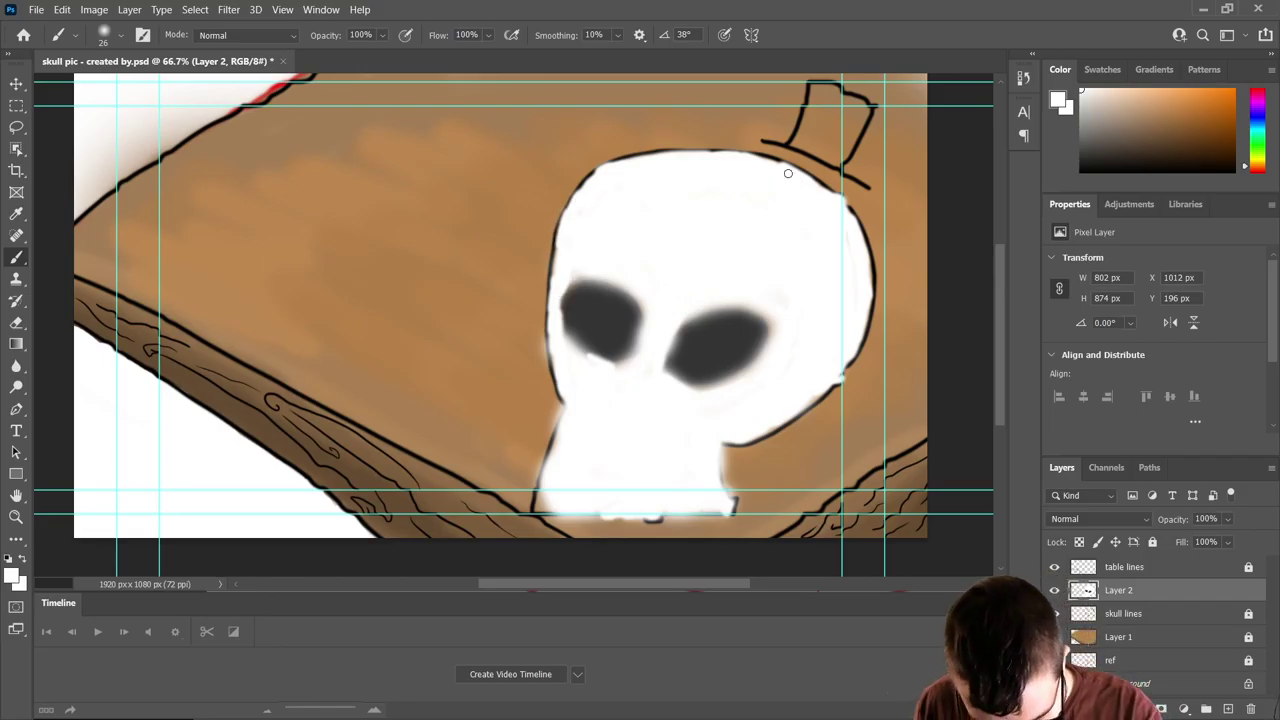
- Switch to pure black and fill the top hat's brim, interior and right edge solid black
scroll(1004, 412, up, 1)
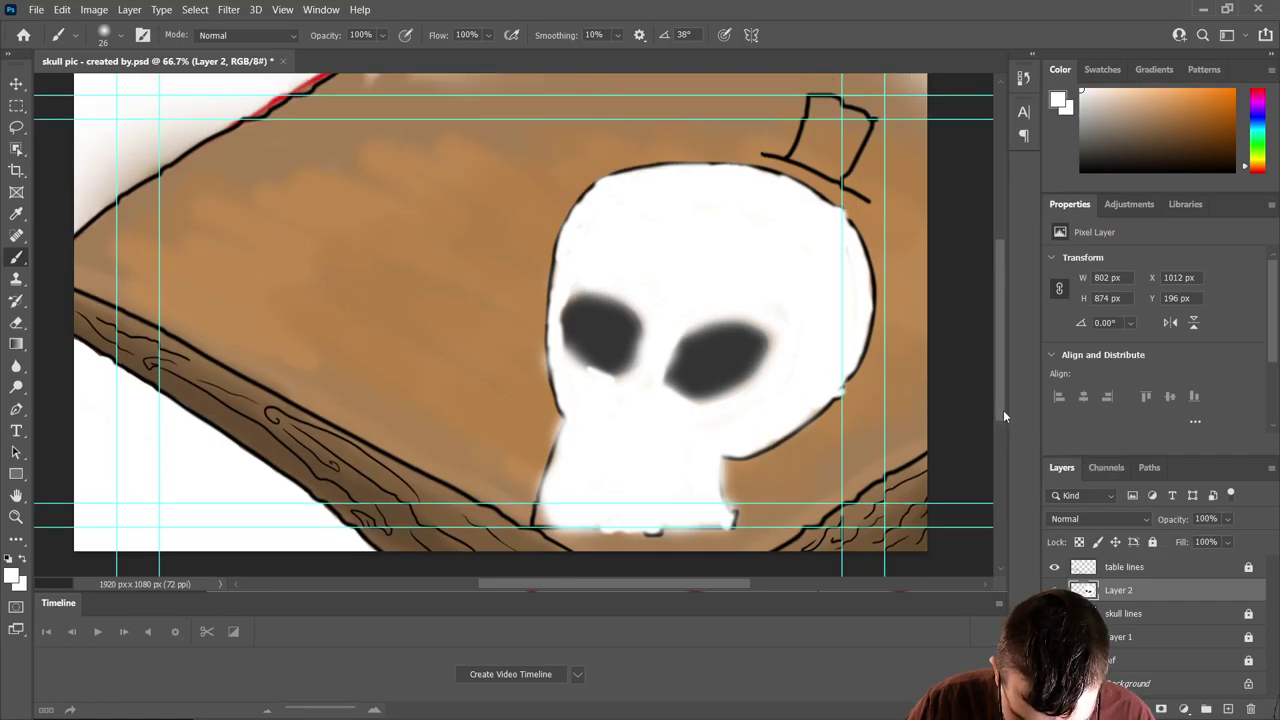
key(x)
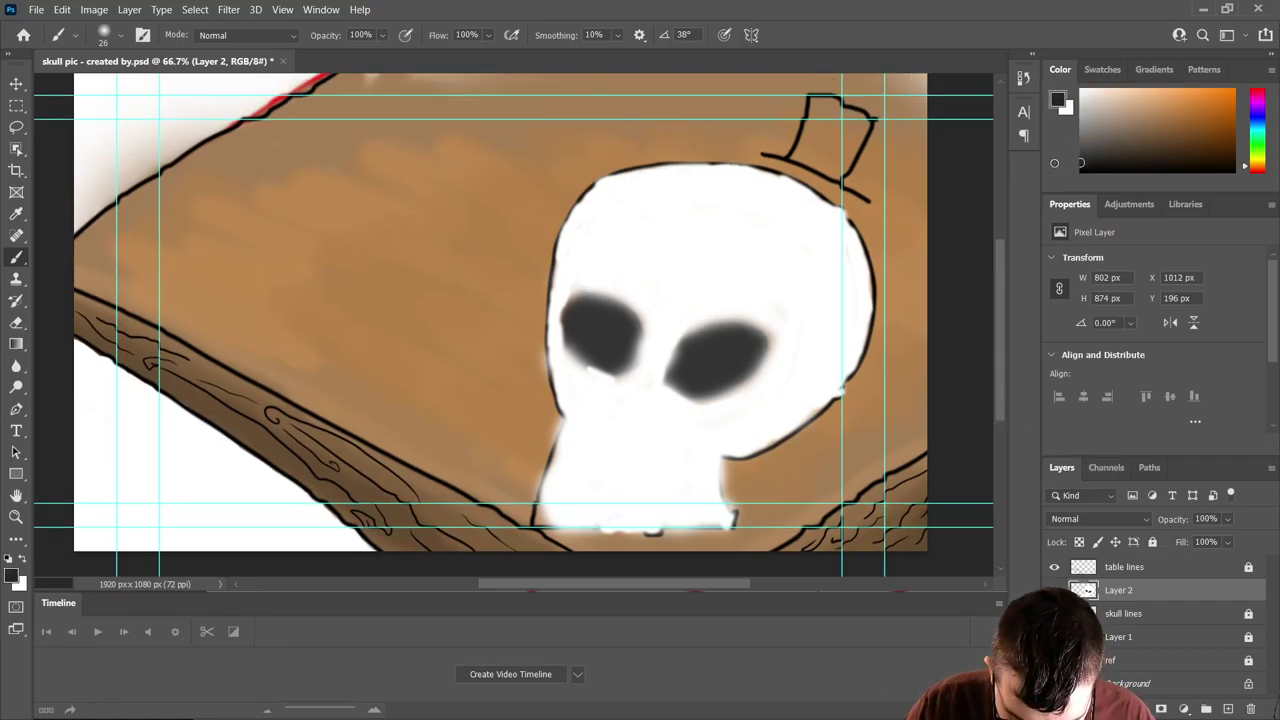
scroll(888, 188, up, 2)
mouse_move(836, 200)
mouse_down()
mouse_move(863, 151)
mouse_move(825, 140)
mouse_move(794, 184)
mouse_move(830, 201)
mouse_move(854, 142)
mouse_move(804, 182)
mouse_move(835, 178)
mouse_up()
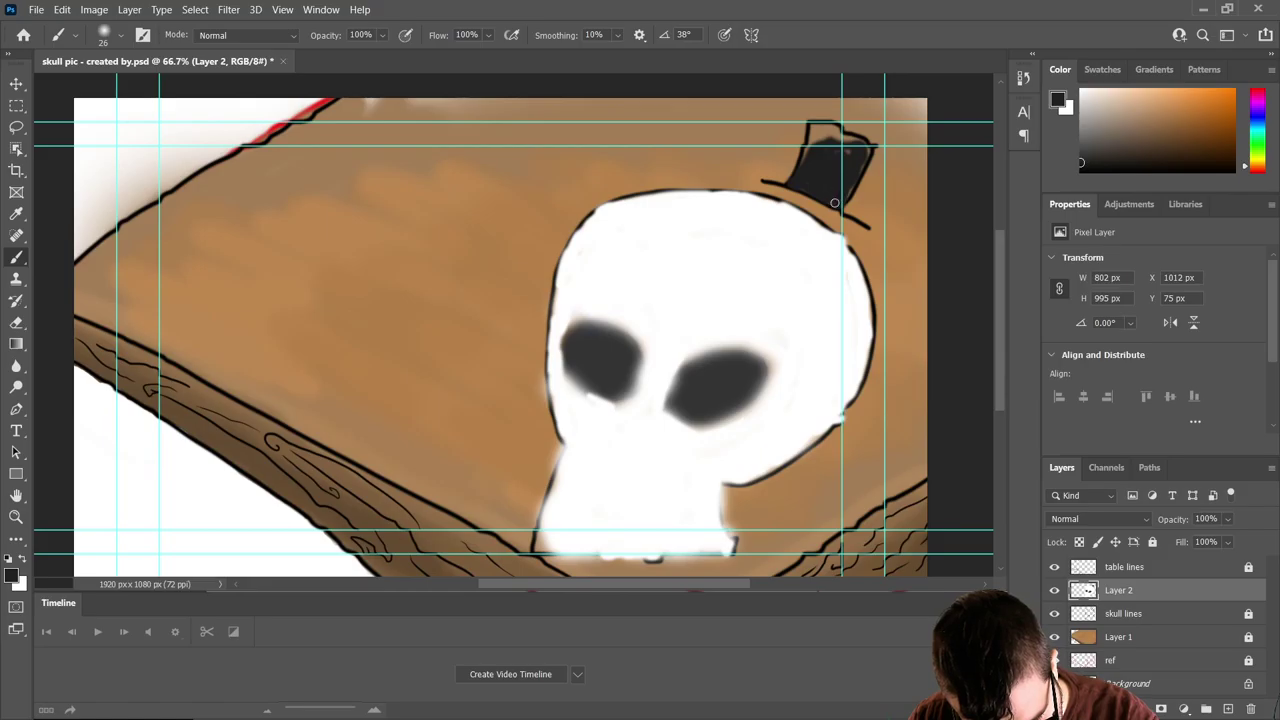
right_click(818, 146)
mouse_move(810, 152)
mouse_down()
mouse_move(816, 133)
mouse_move(838, 135)
mouse_move(818, 135)
mouse_up()
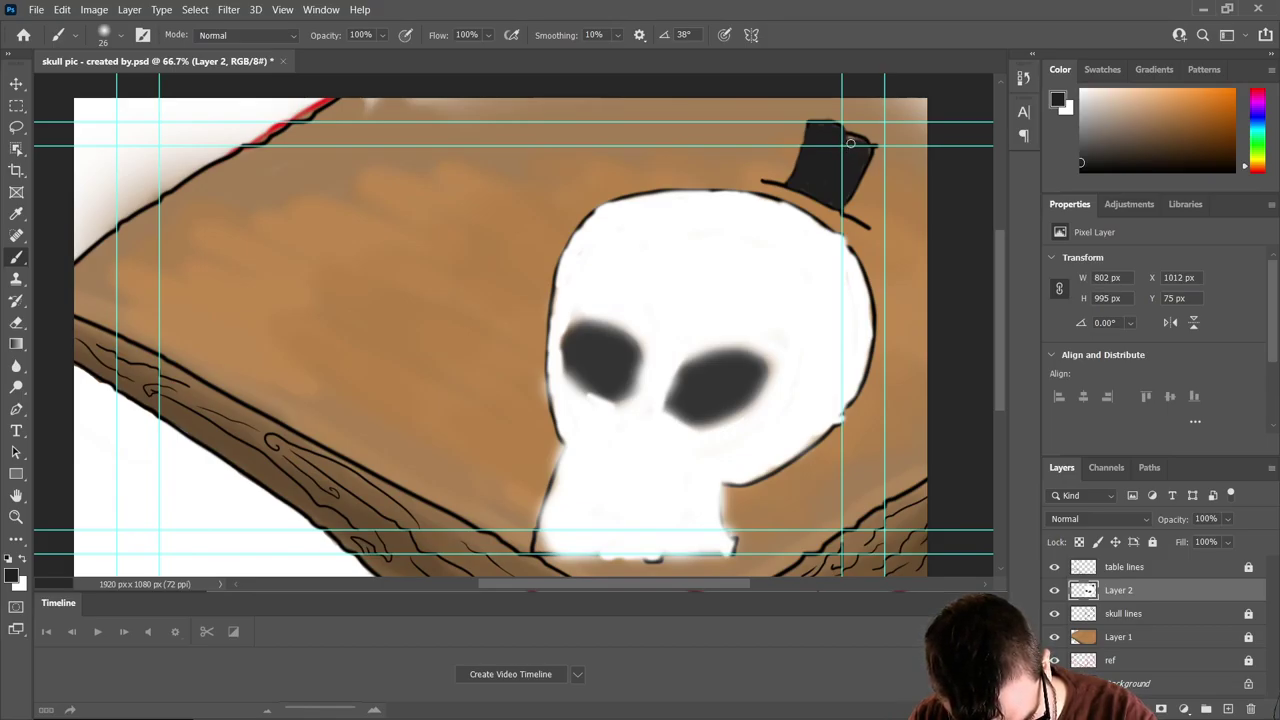
mouse_move(866, 146)
mouse_down()
mouse_move(849, 123)
mouse_move(813, 126)
mouse_up()
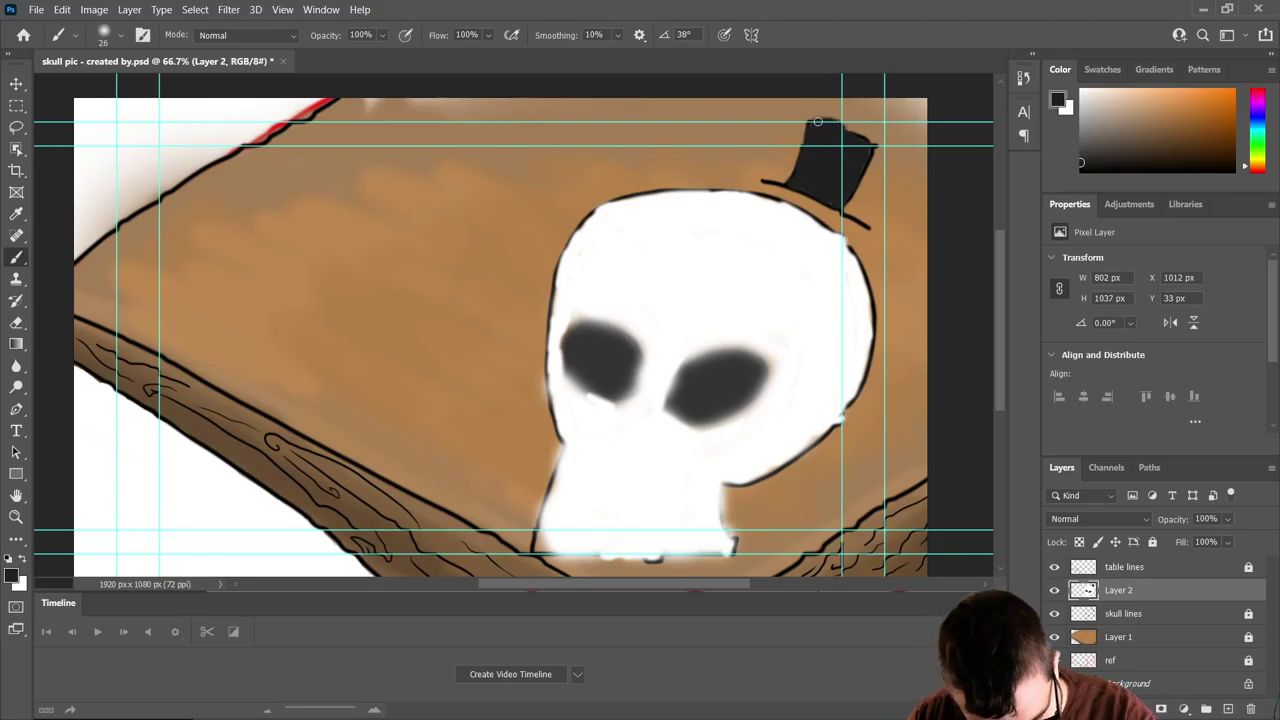
key(ctrl+z)
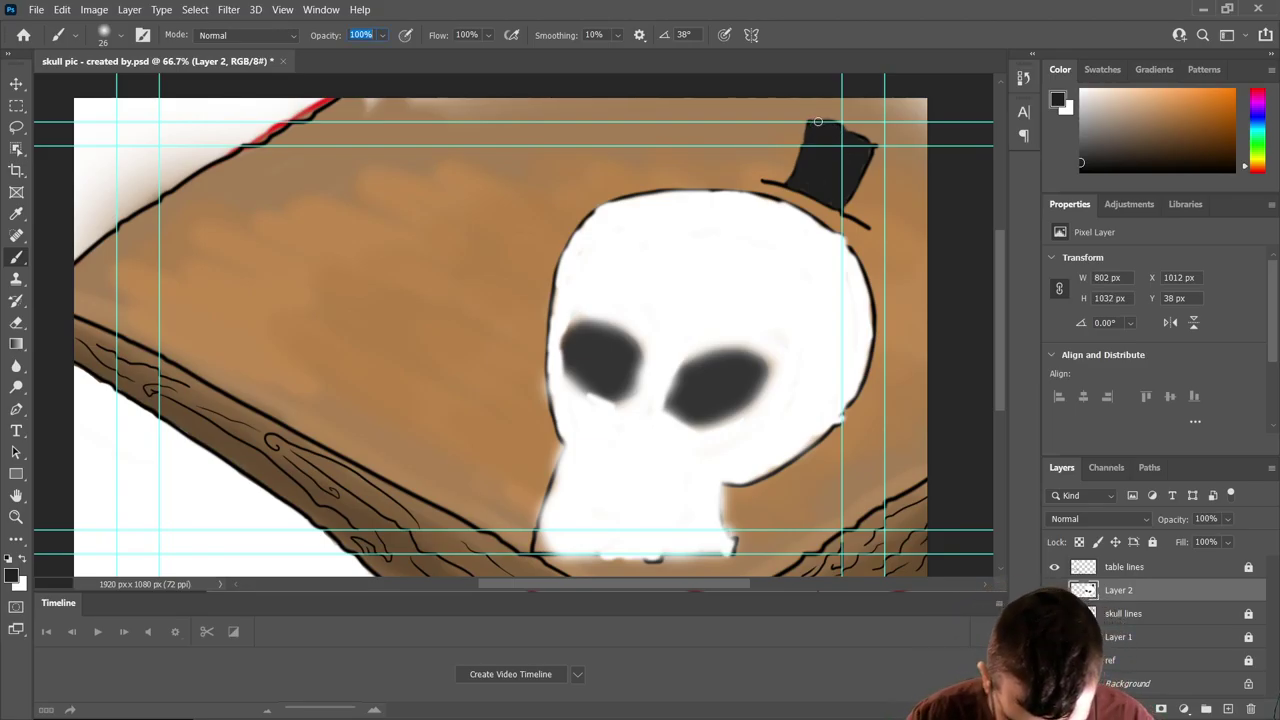
drag(1078, 167, 1075, 193)
drag(845, 190, 860, 160)
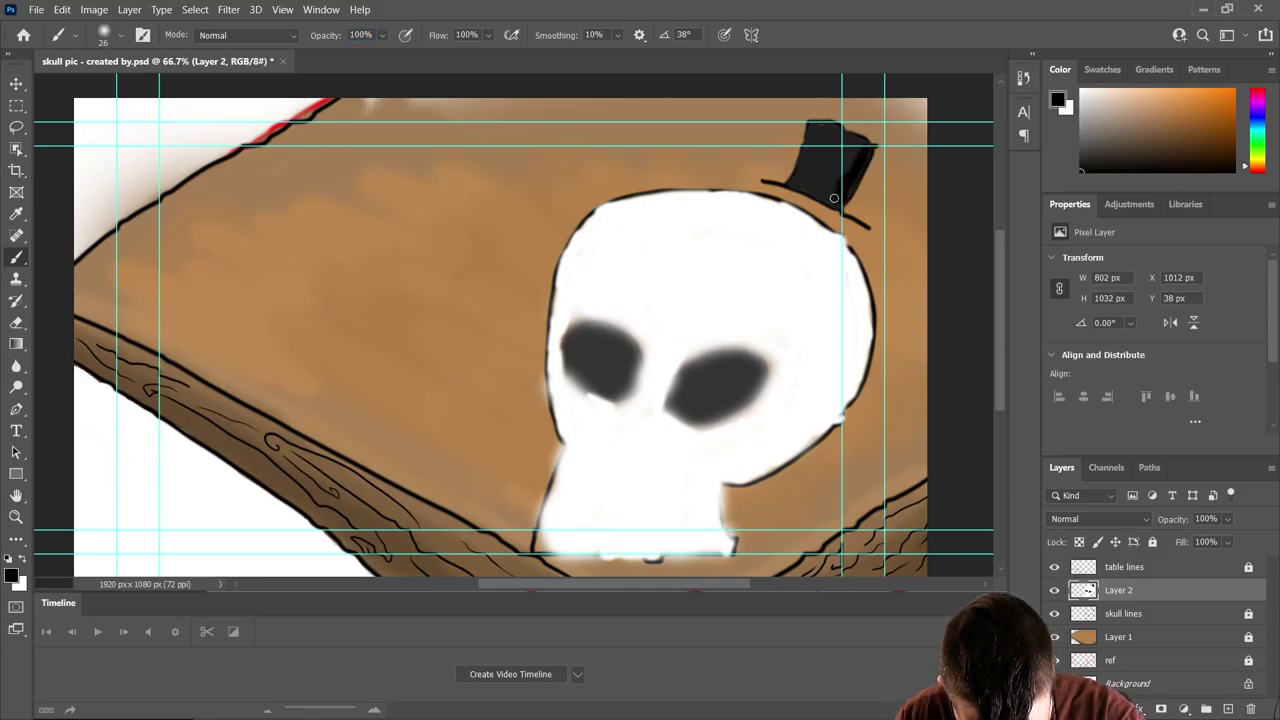
drag(833, 196, 859, 157)
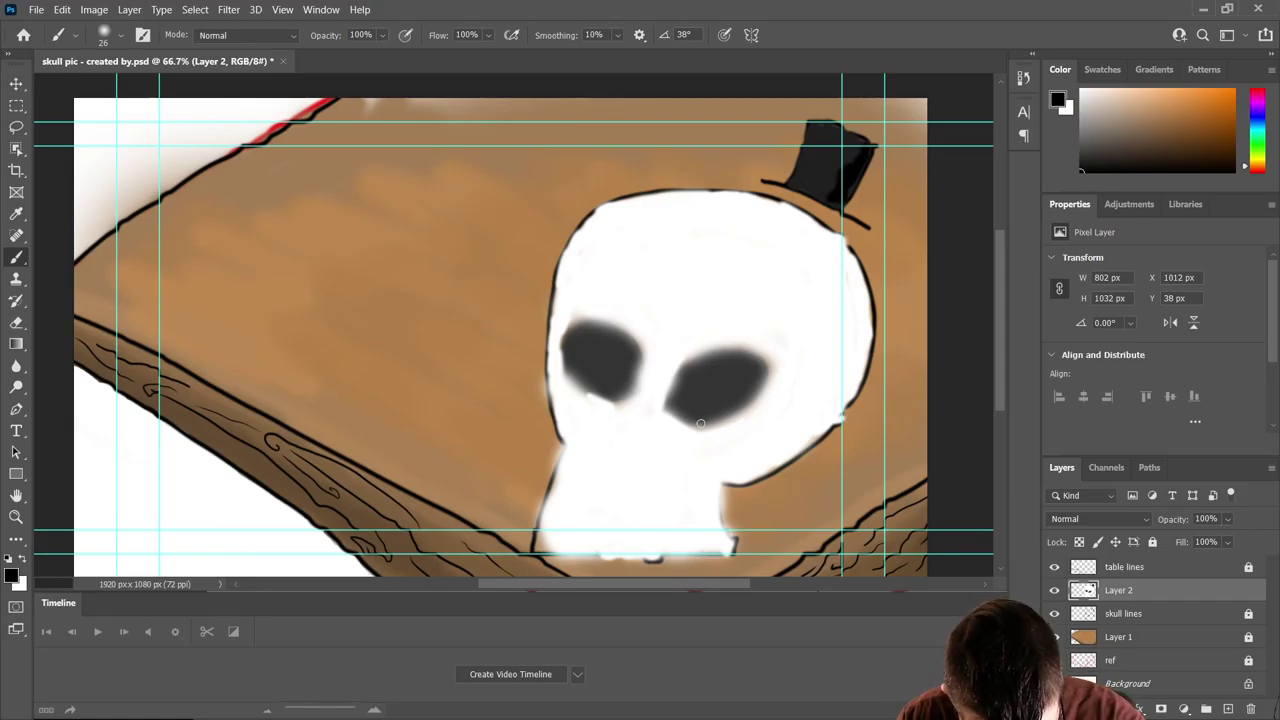
- Darken the right eye socket, move the skull lines layer above Layer 2, and reselect Layer 2
mouse_move(700, 423)
mouse_down()
mouse_move(755, 386)
mouse_move(753, 363)
mouse_move(759, 374)
mouse_move(713, 365)
mouse_move(725, 361)
mouse_move(680, 385)
mouse_move(672, 402)
mouse_move(717, 401)
mouse_up()
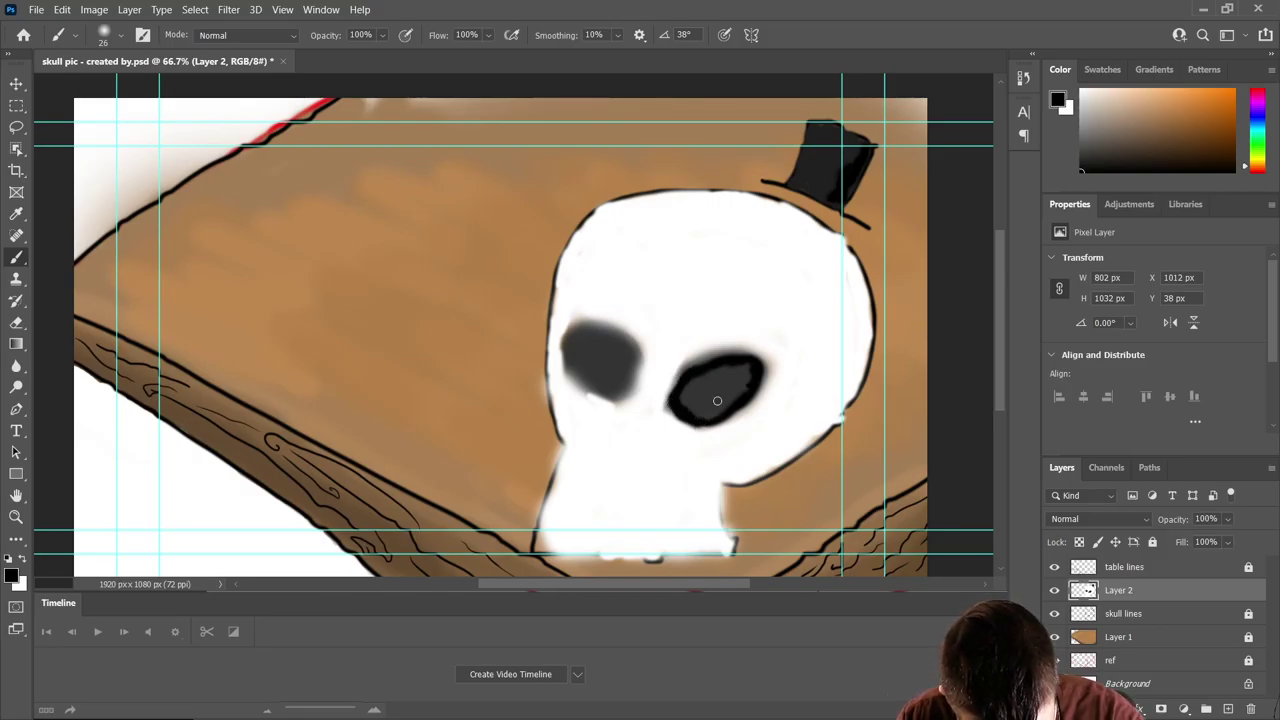
drag(1128, 622, 1122, 583)
click(1122, 622)
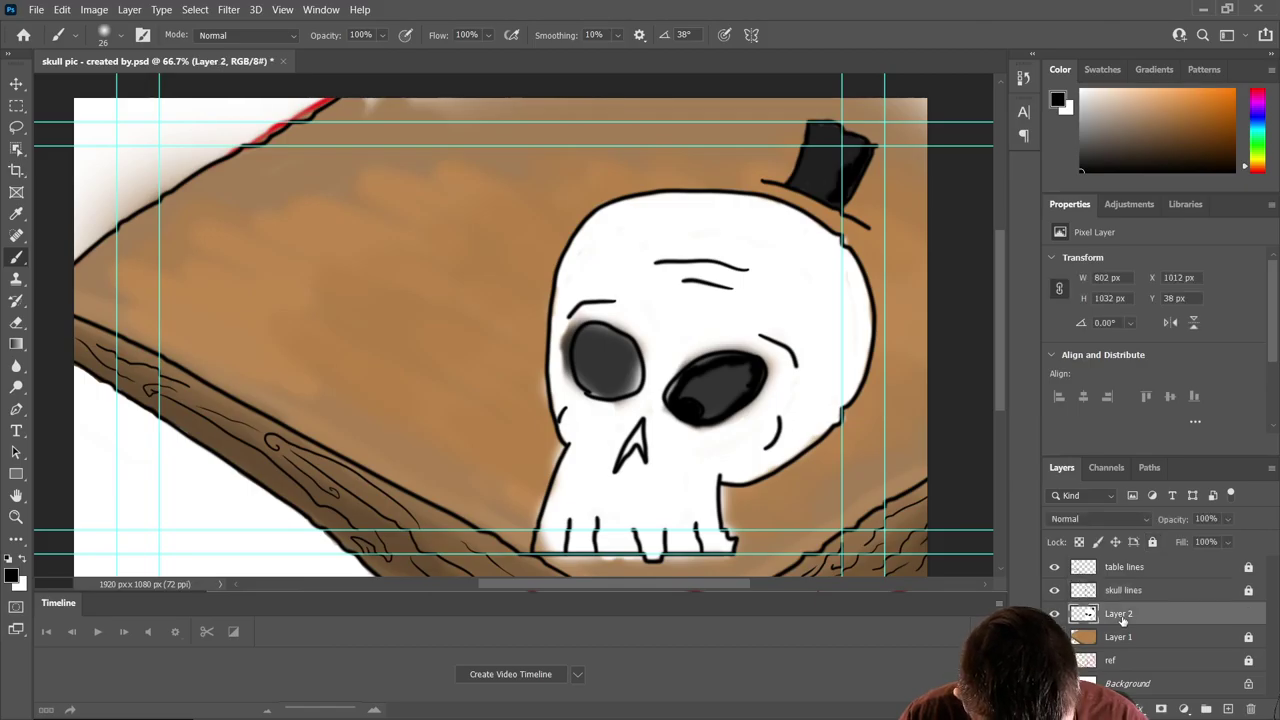
- Fill both eye sockets solid black and clean the skull's left edge with white
mouse_move(673, 390)
mouse_down()
mouse_move(722, 358)
mouse_move(670, 393)
mouse_move(691, 403)
mouse_up()
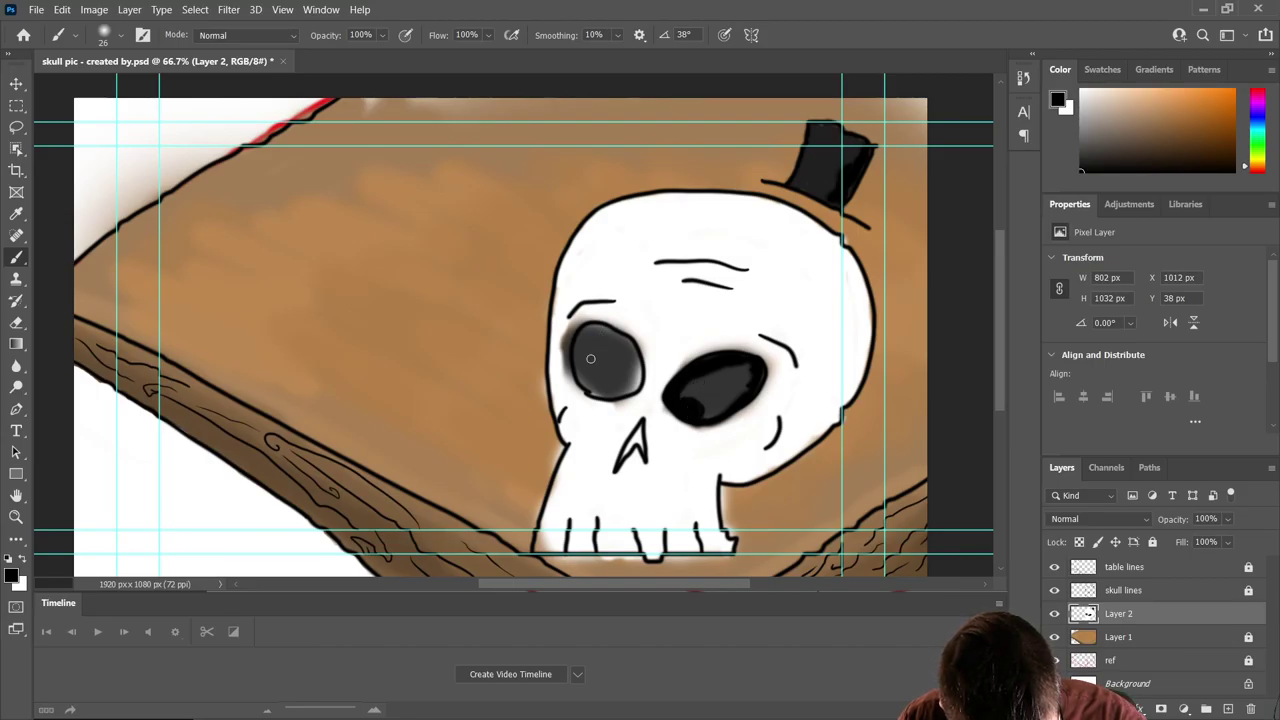
mouse_move(590, 392)
mouse_down()
mouse_move(633, 373)
mouse_move(634, 387)
mouse_move(629, 345)
mouse_move(615, 336)
mouse_move(640, 372)
mouse_move(624, 341)
mouse_move(588, 326)
mouse_move(581, 380)
mouse_move(615, 394)
mouse_move(625, 362)
mouse_move(588, 367)
mouse_move(605, 381)
mouse_move(609, 356)
mouse_move(601, 368)
mouse_move(625, 380)
mouse_move(607, 337)
mouse_move(583, 343)
mouse_move(610, 372)
mouse_up()
mouse_move(690, 399)
mouse_down()
mouse_move(690, 382)
mouse_move(709, 414)
mouse_move(728, 384)
mouse_move(697, 391)
mouse_move(732, 380)
mouse_move(720, 380)
mouse_up()
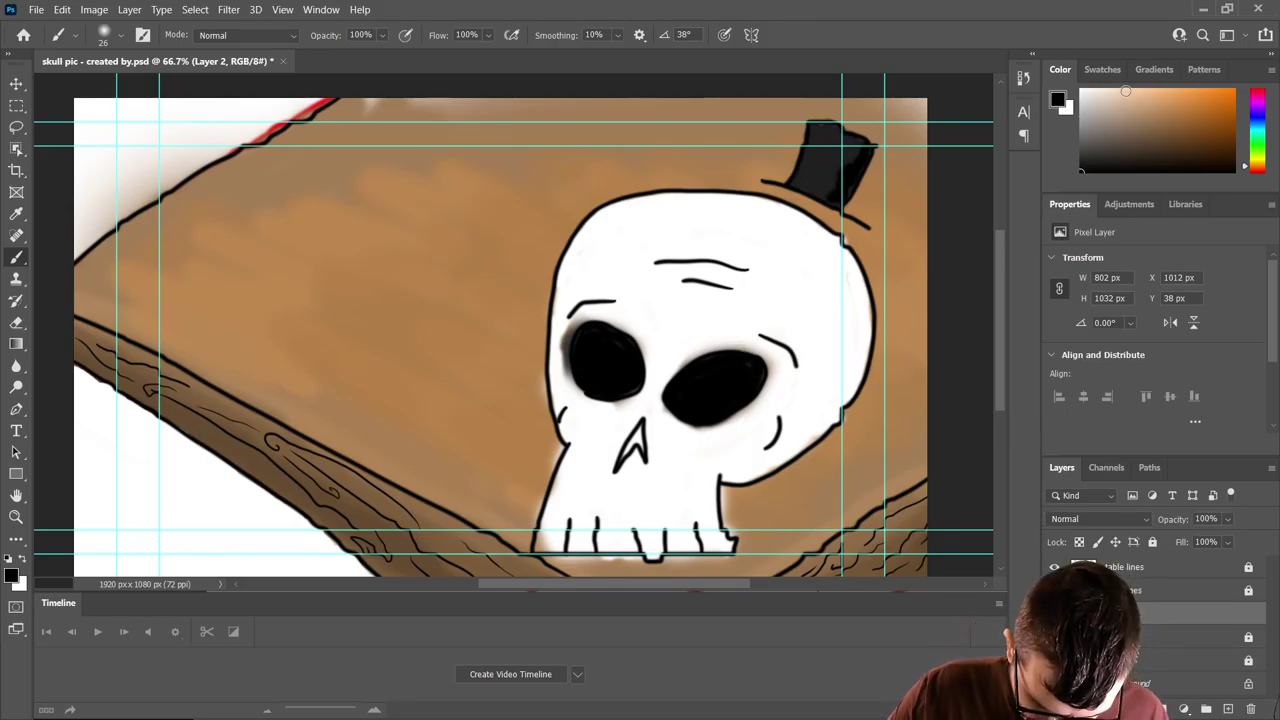
key(x)
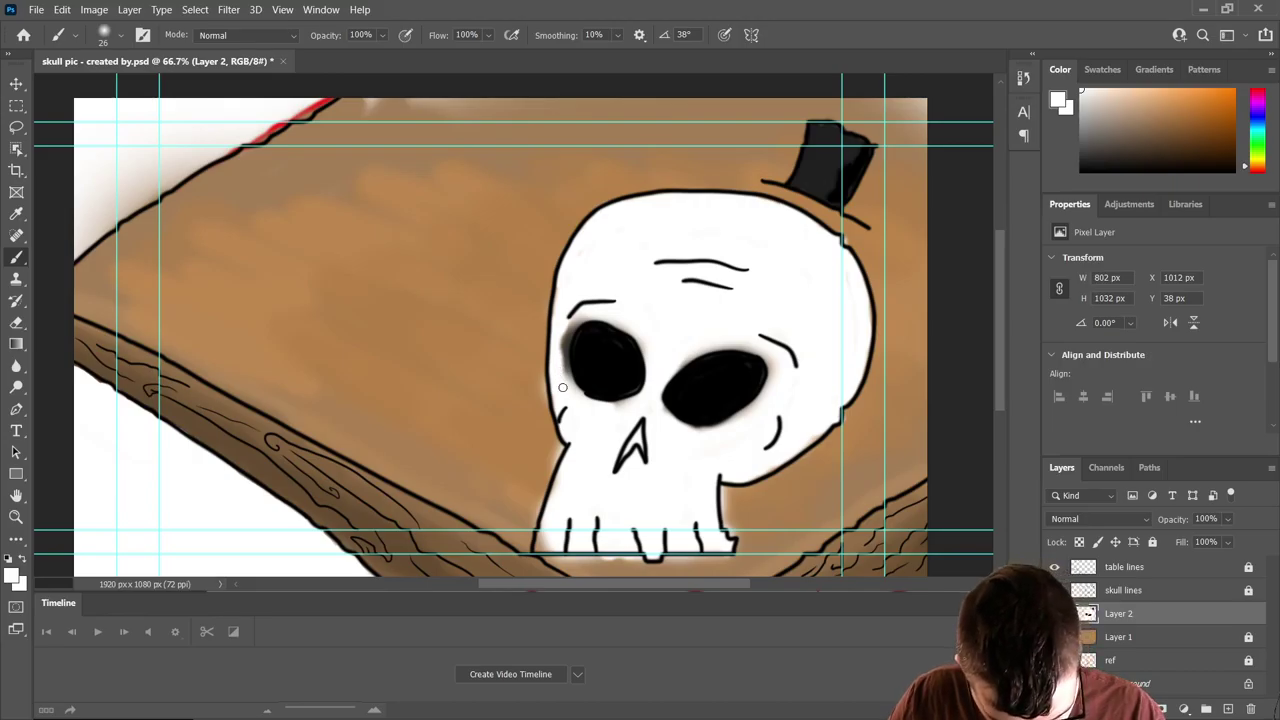
drag(563, 390, 576, 315)
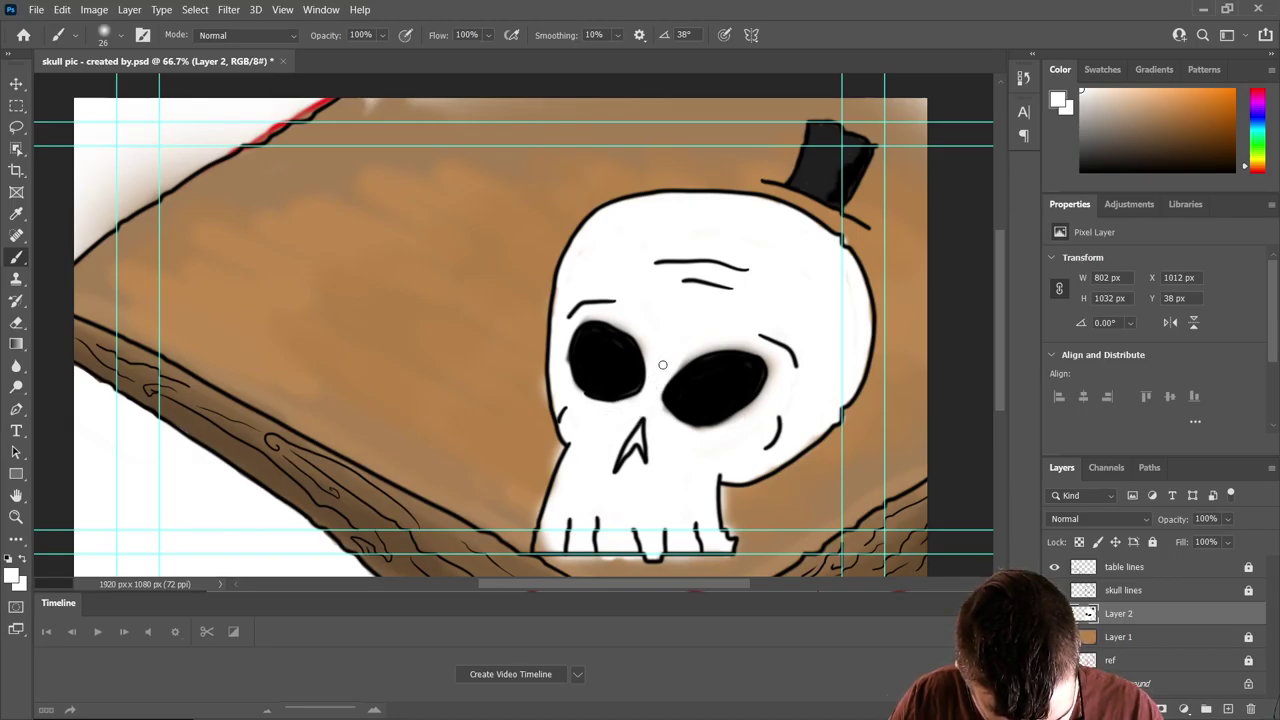
- Fill the nose triangle solid black, then pick a very light shading colour
key(x)
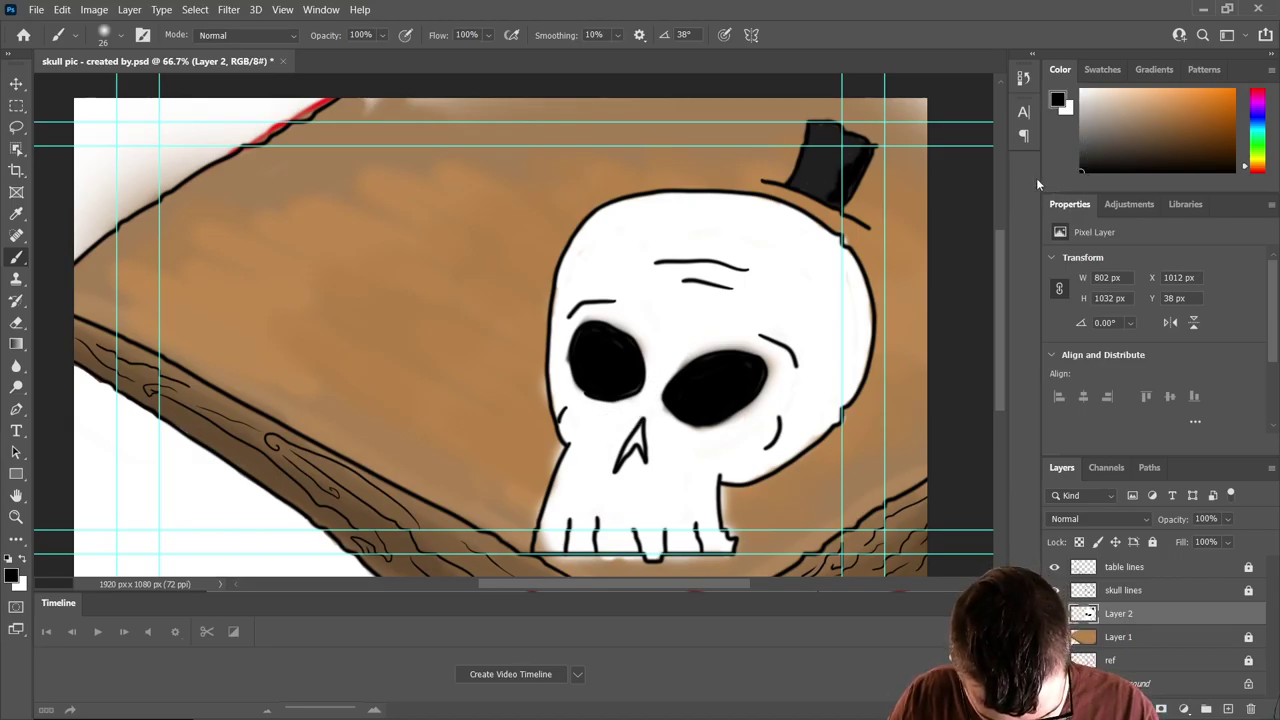
mouse_move(624, 456)
mouse_down()
mouse_move(638, 437)
mouse_move(643, 449)
mouse_up()
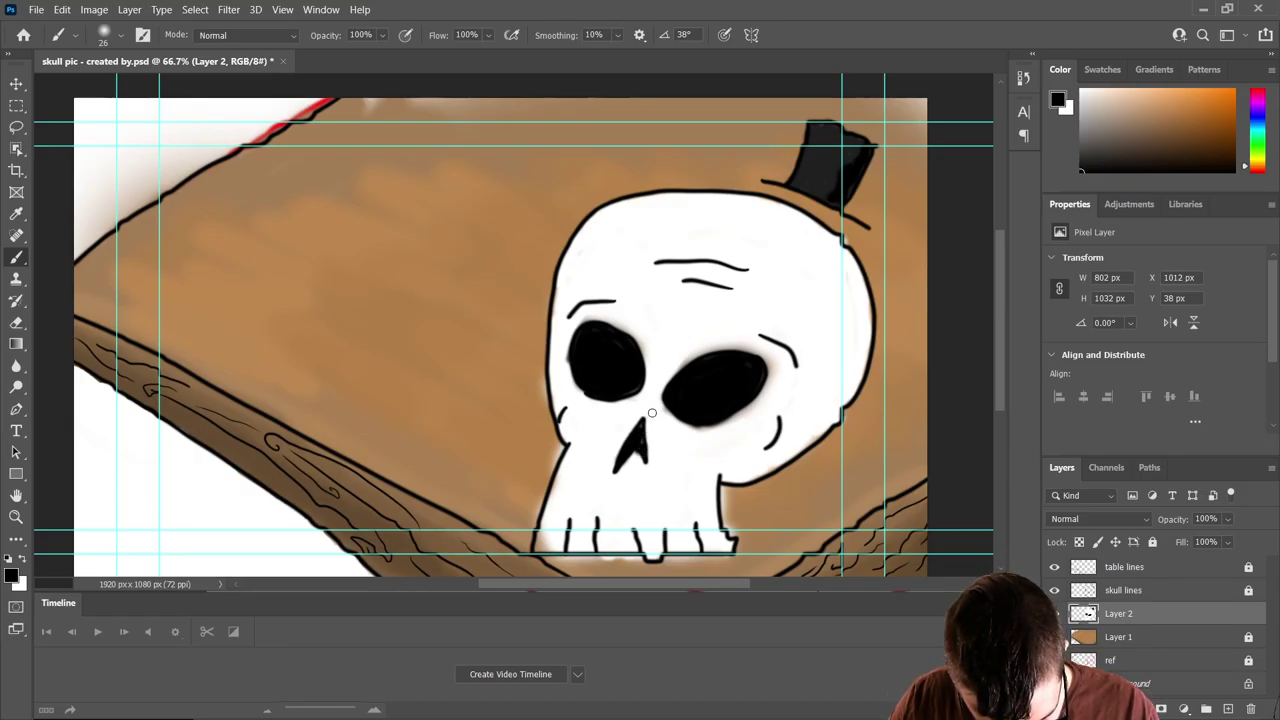
drag(1082, 165, 1081, 96)
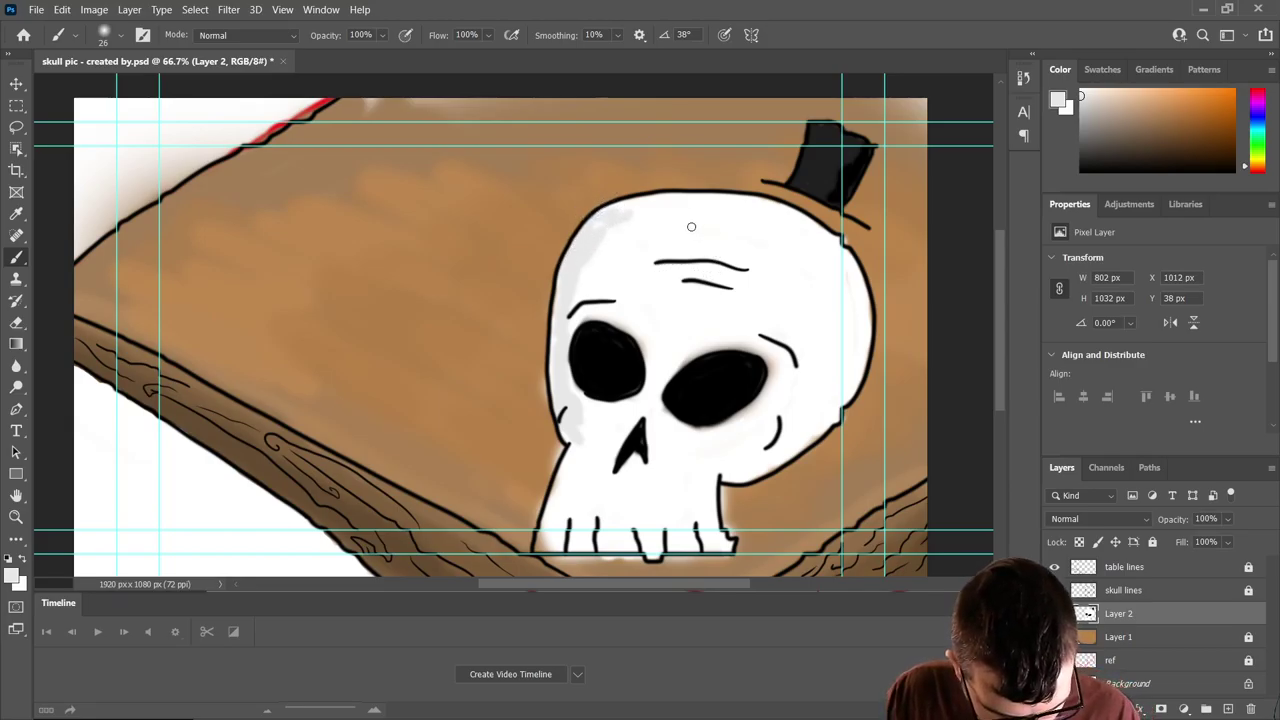
- Brush light grey shading down the skull's upper-right side and across the forehead
mouse_move(691, 227)
mouse_down()
mouse_move(792, 285)
mouse_move(774, 253)
mouse_move(840, 353)
mouse_move(839, 271)
mouse_move(861, 342)
mouse_move(866, 312)
mouse_move(859, 290)
mouse_move(856, 375)
mouse_move(826, 408)
mouse_move(850, 395)
mouse_move(853, 353)
mouse_move(836, 382)
mouse_up()
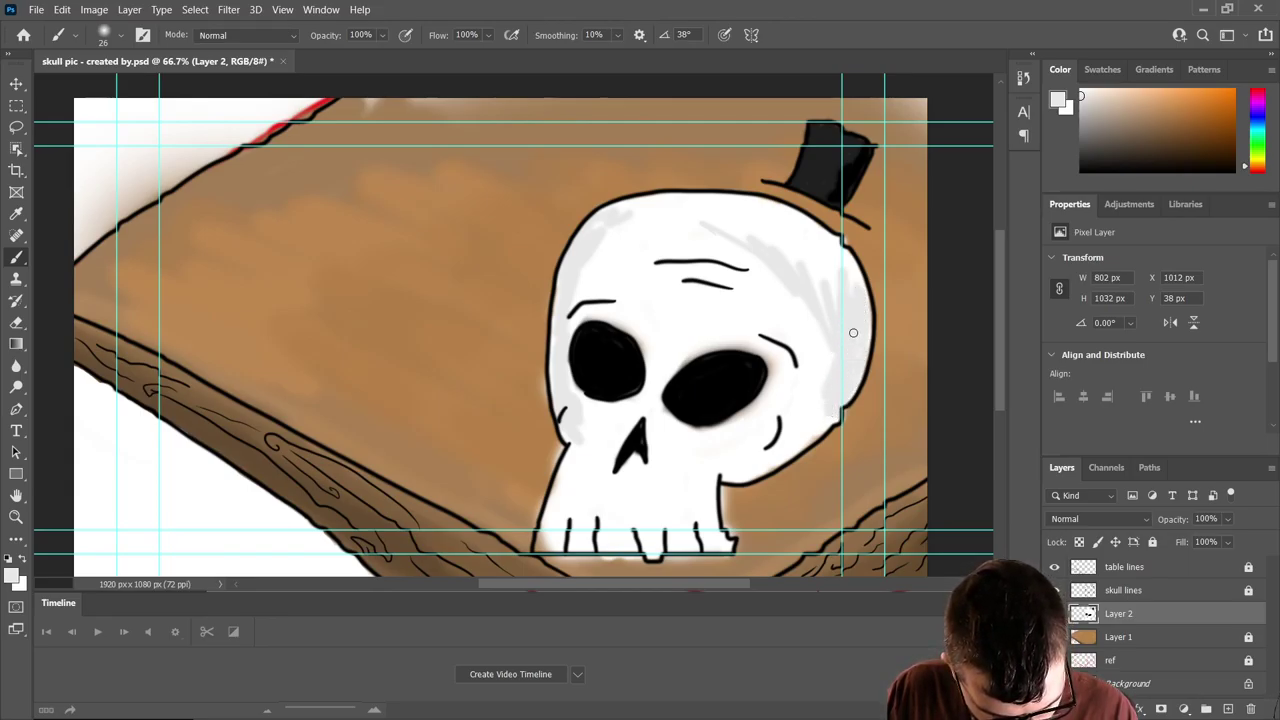
mouse_move(853, 332)
mouse_down()
mouse_move(826, 358)
mouse_move(820, 318)
mouse_move(780, 278)
mouse_move(724, 257)
mouse_move(734, 273)
mouse_move(762, 266)
mouse_move(722, 234)
mouse_move(627, 233)
mouse_move(582, 195)
mouse_move(632, 241)
mouse_move(568, 248)
mouse_move(627, 250)
mouse_move(575, 271)
mouse_move(639, 248)
mouse_move(625, 272)
mouse_move(715, 285)
mouse_move(600, 280)
mouse_up()
right_click(574, 288)
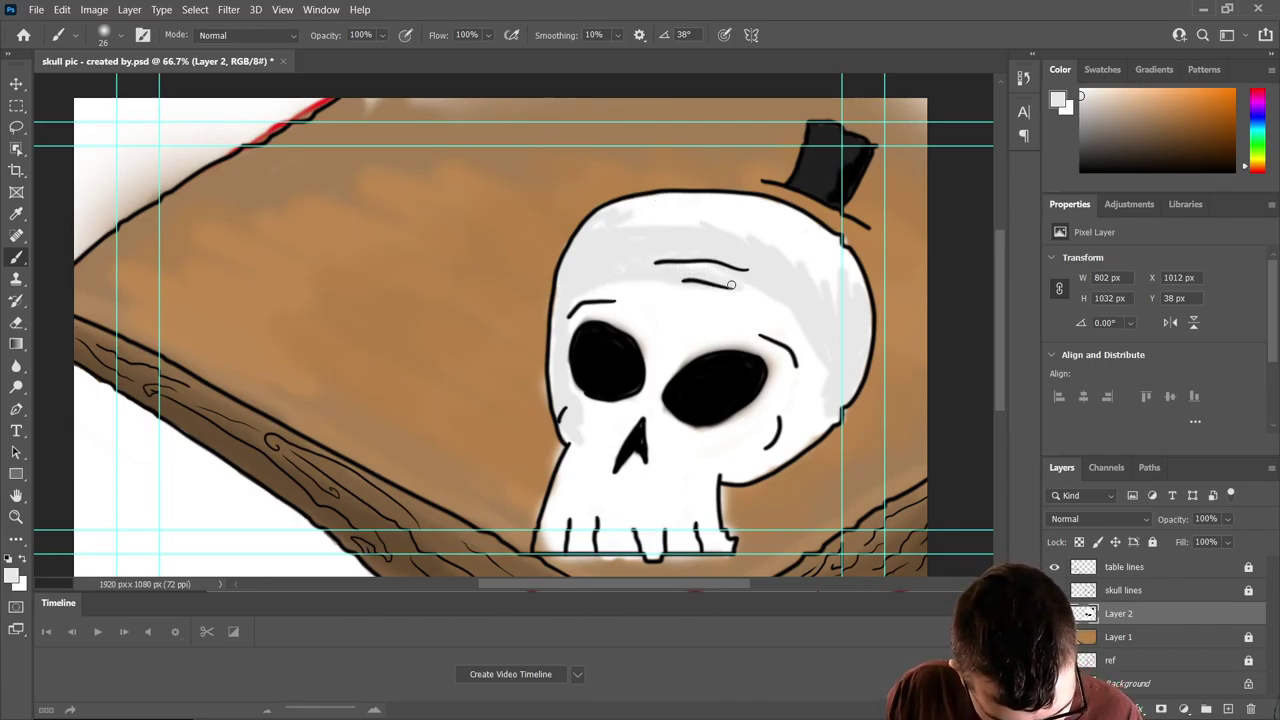
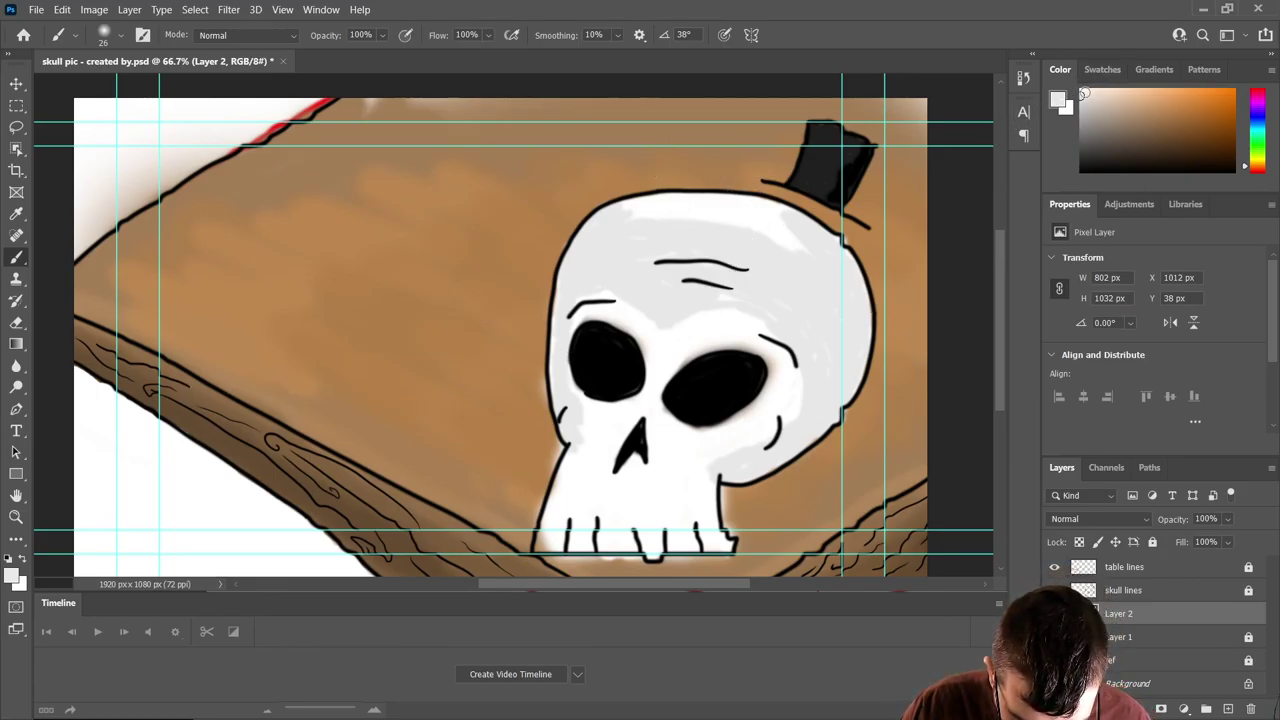
- Make the foreground colour white and set the brush opacity to 56%
click(1083, 93)
click(386, 36)
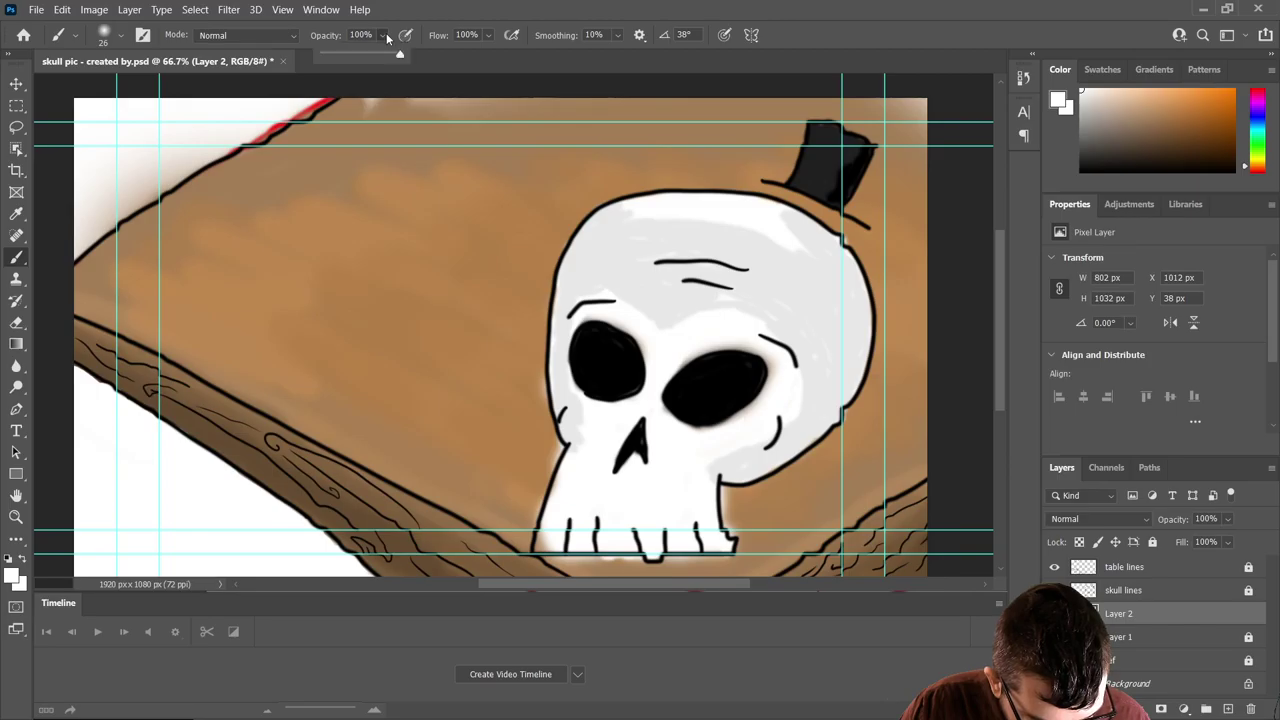
drag(409, 60, 355, 60)
click(464, 17)
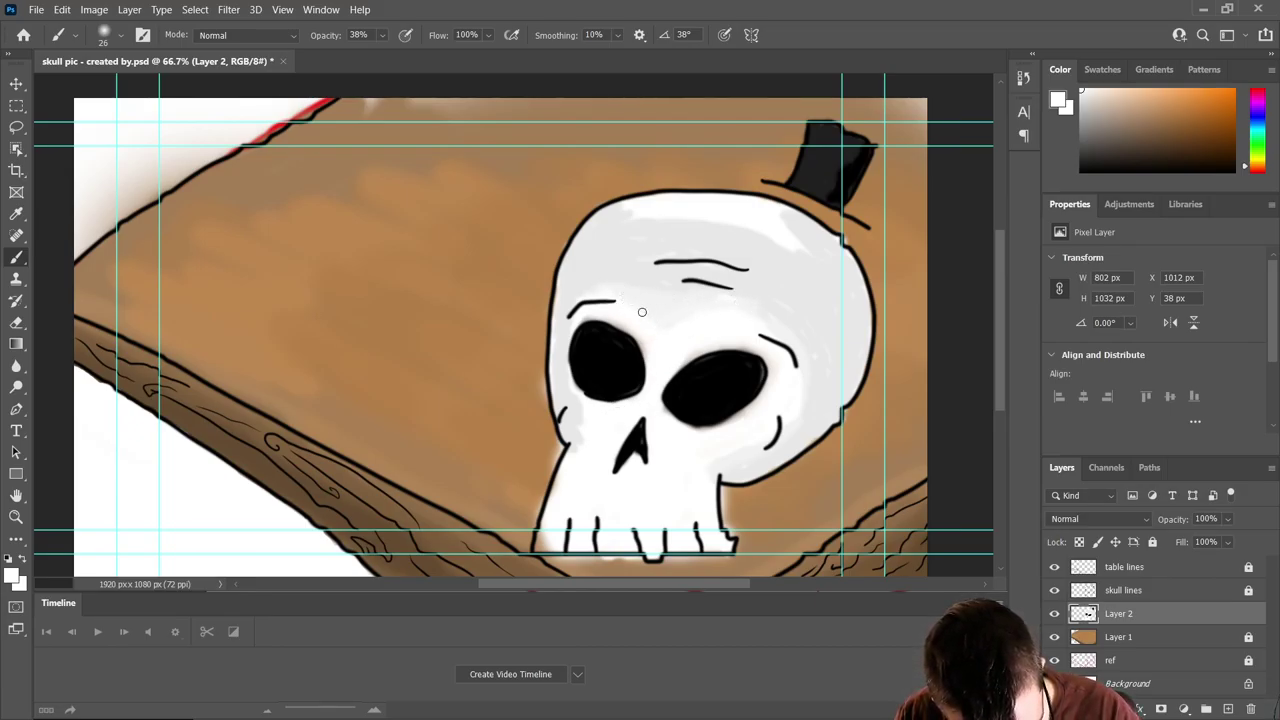
click(382, 36)
drag(392, 57, 402, 57)
click(424, 16)
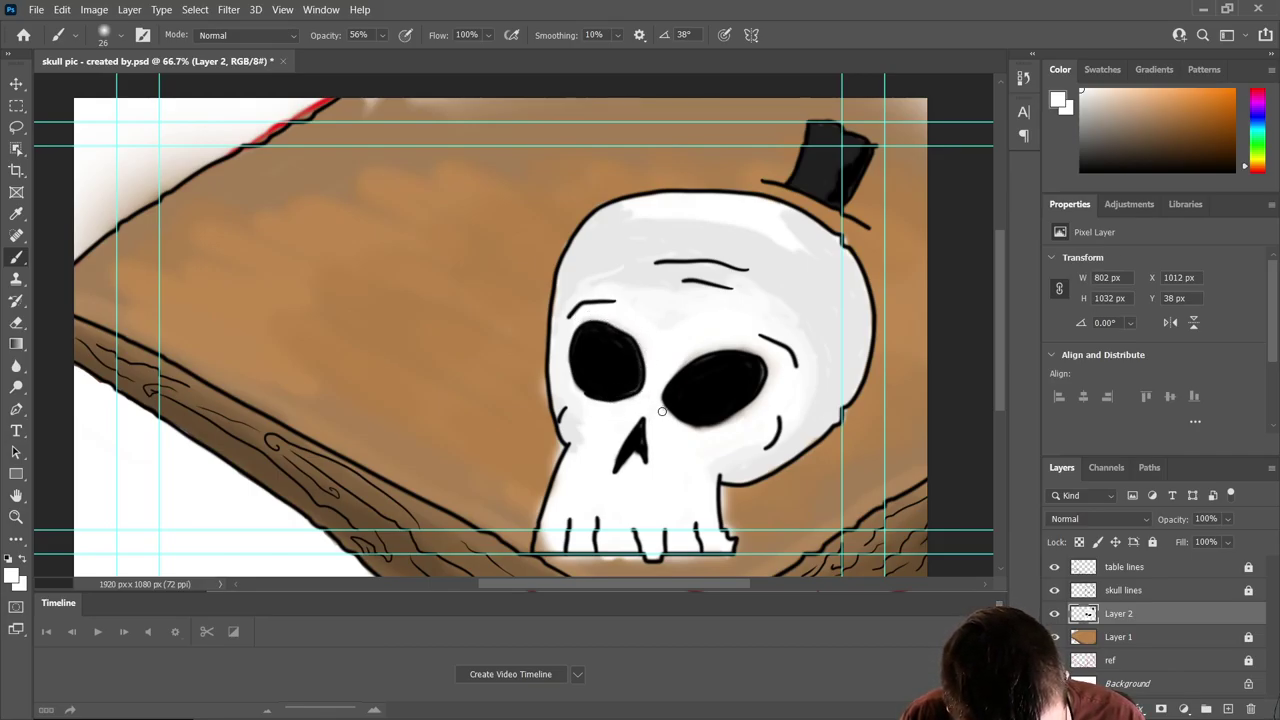
- Paint soft white shading under the right eye socket, across the forehead and along the skull's right edge
mouse_move(662, 411)
mouse_down()
mouse_move(705, 432)
mouse_move(732, 428)
mouse_move(770, 380)
mouse_move(765, 355)
mouse_move(731, 346)
mouse_up()
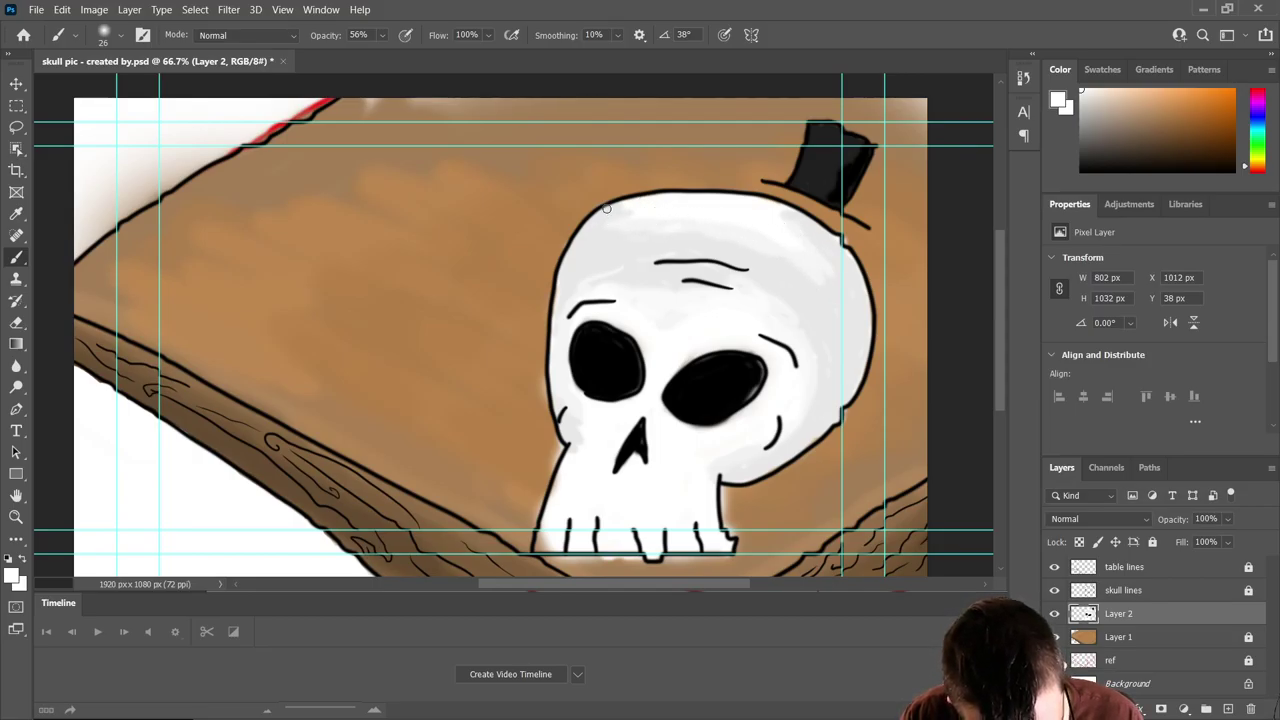
mouse_move(565, 206)
mouse_down()
mouse_move(573, 257)
mouse_move(771, 267)
mouse_move(760, 274)
mouse_move(829, 322)
mouse_move(819, 420)
mouse_up()
mouse_move(852, 371)
mouse_down()
mouse_move(861, 293)
mouse_move(815, 233)
mouse_up()
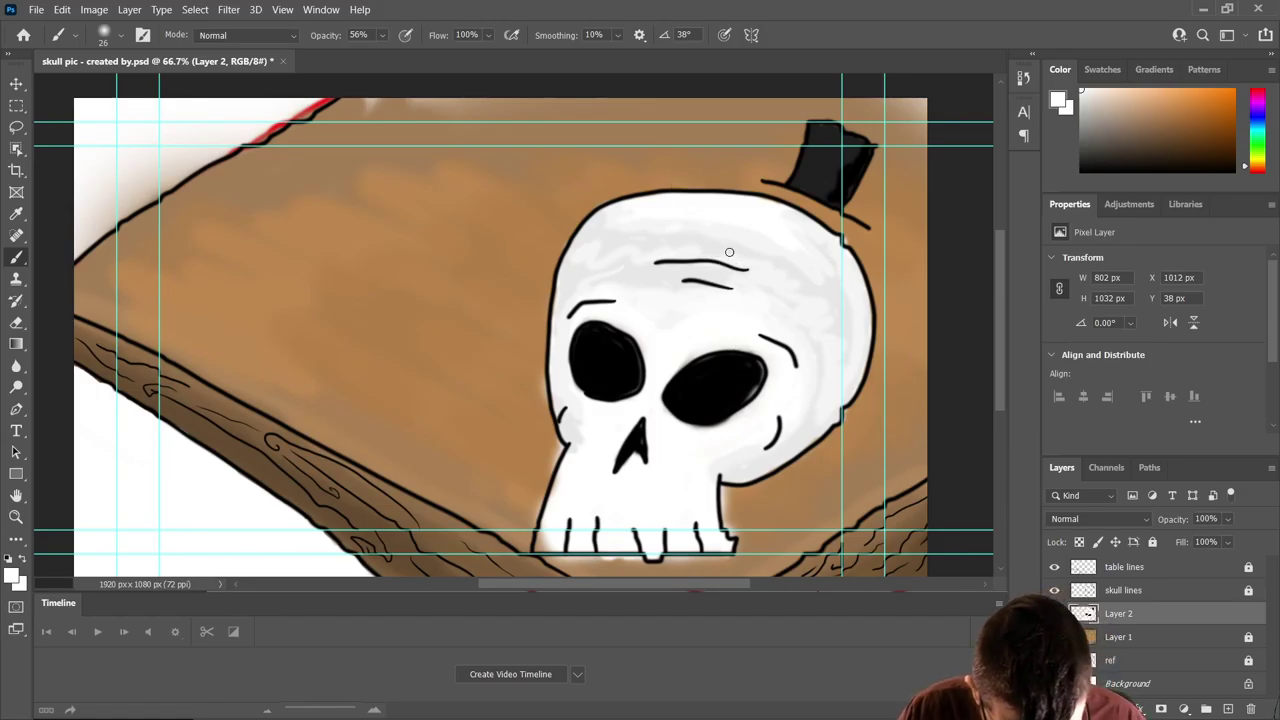
drag(1088, 111, 1076, 95)
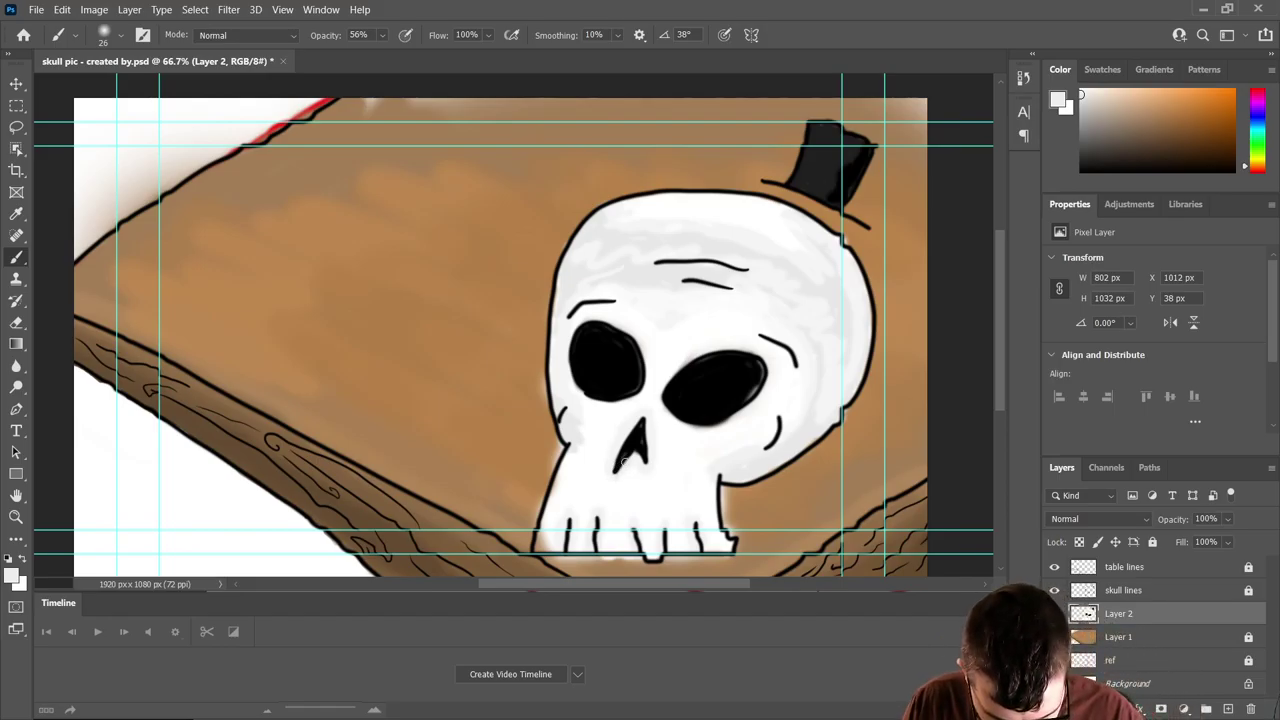
- Pick a brighter white in the Color panel and switch to the Eraser tool
right_click(705, 472)
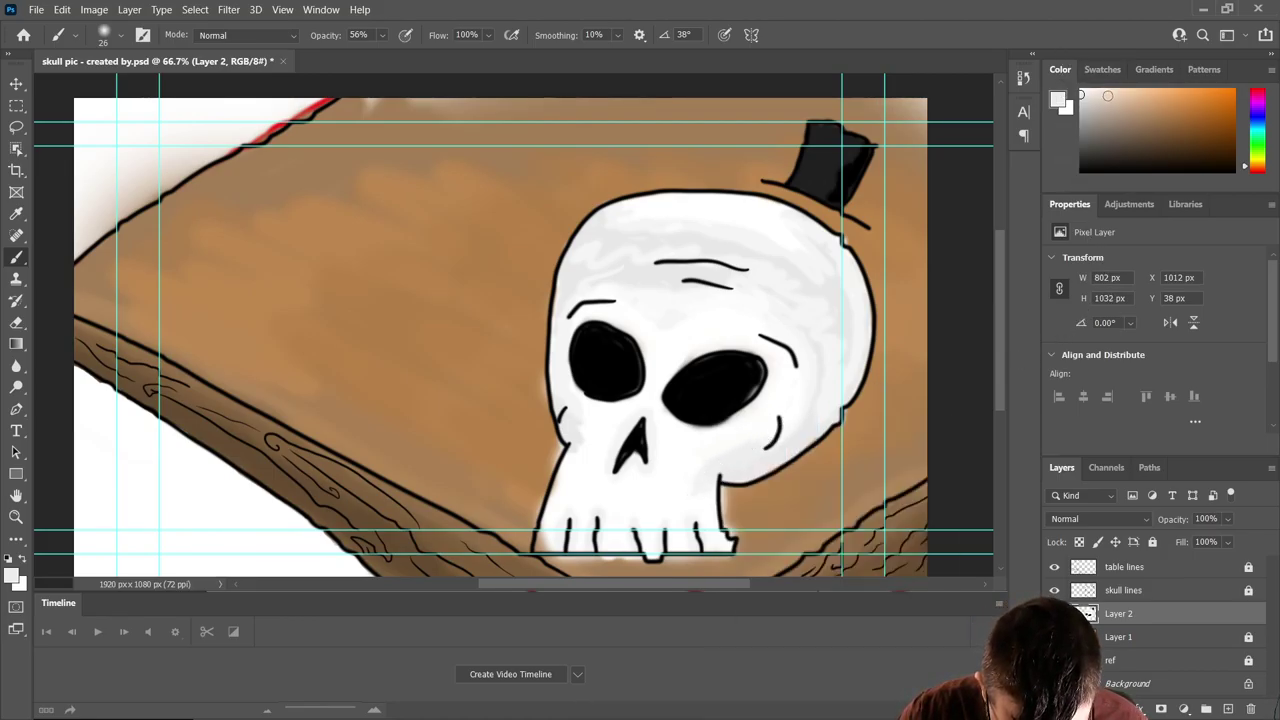
click(1082, 93)
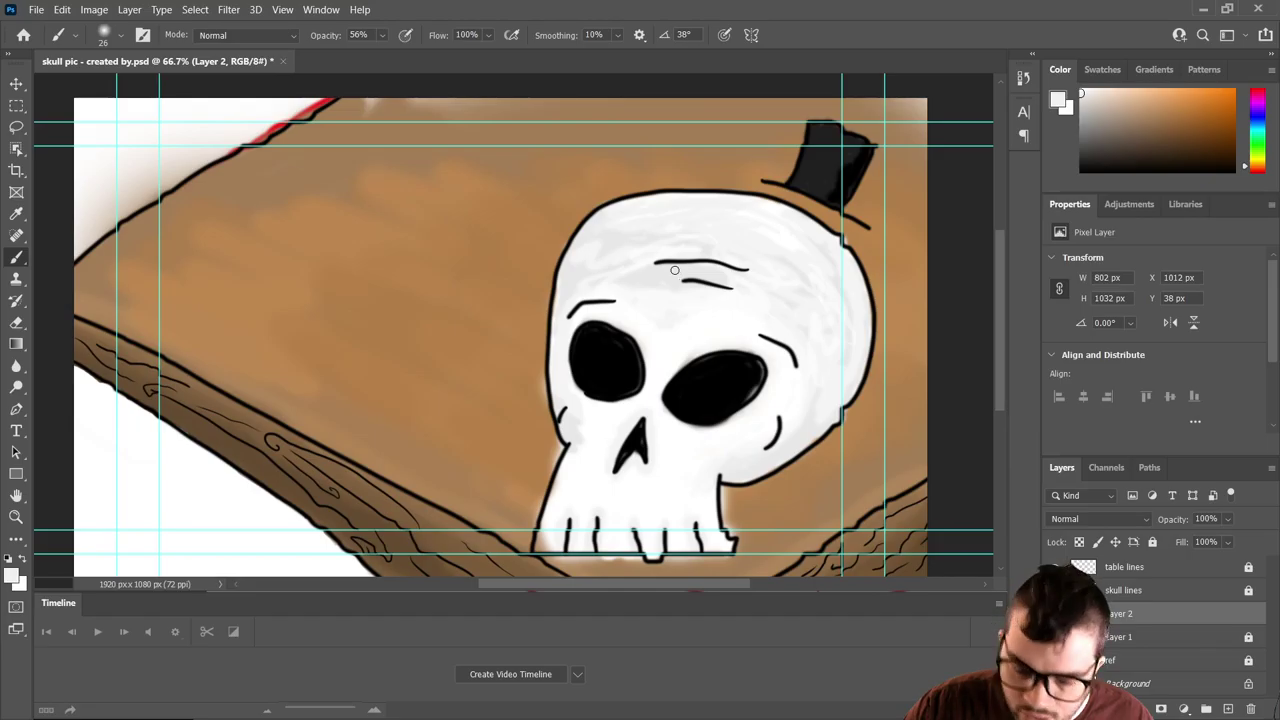
scroll(663, 521, down, 1)
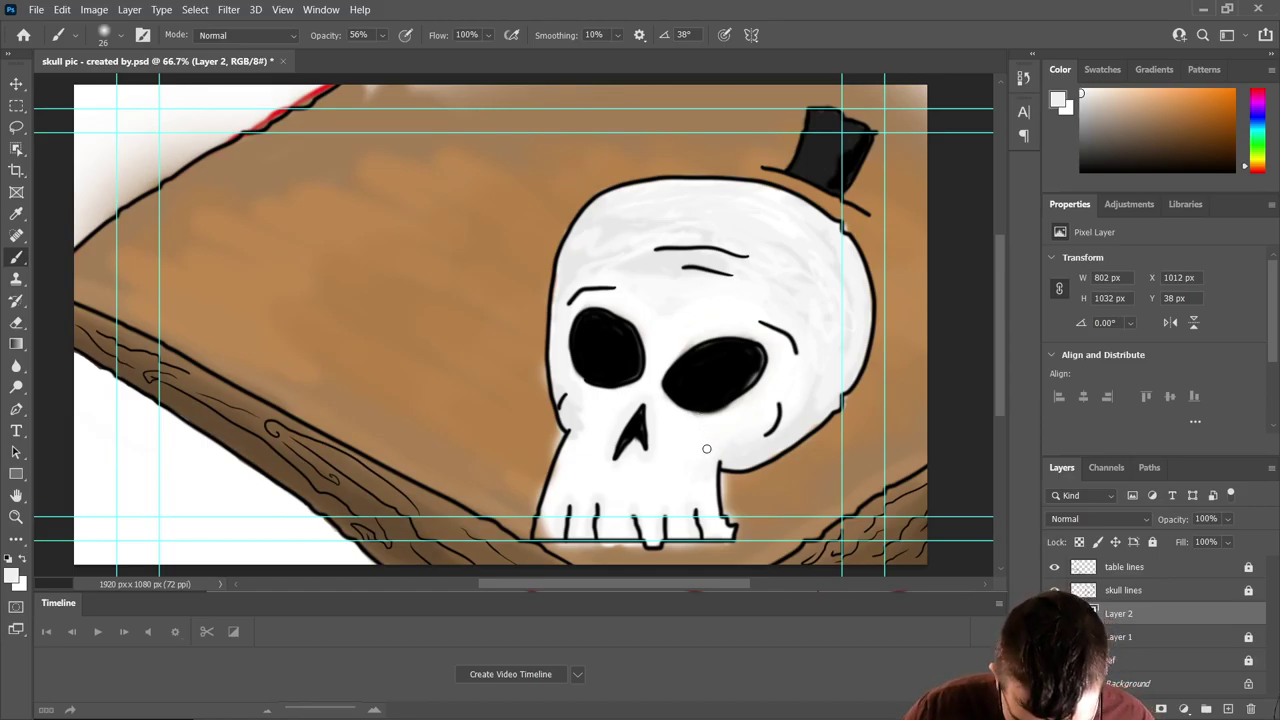
scroll(707, 444, down, 2)
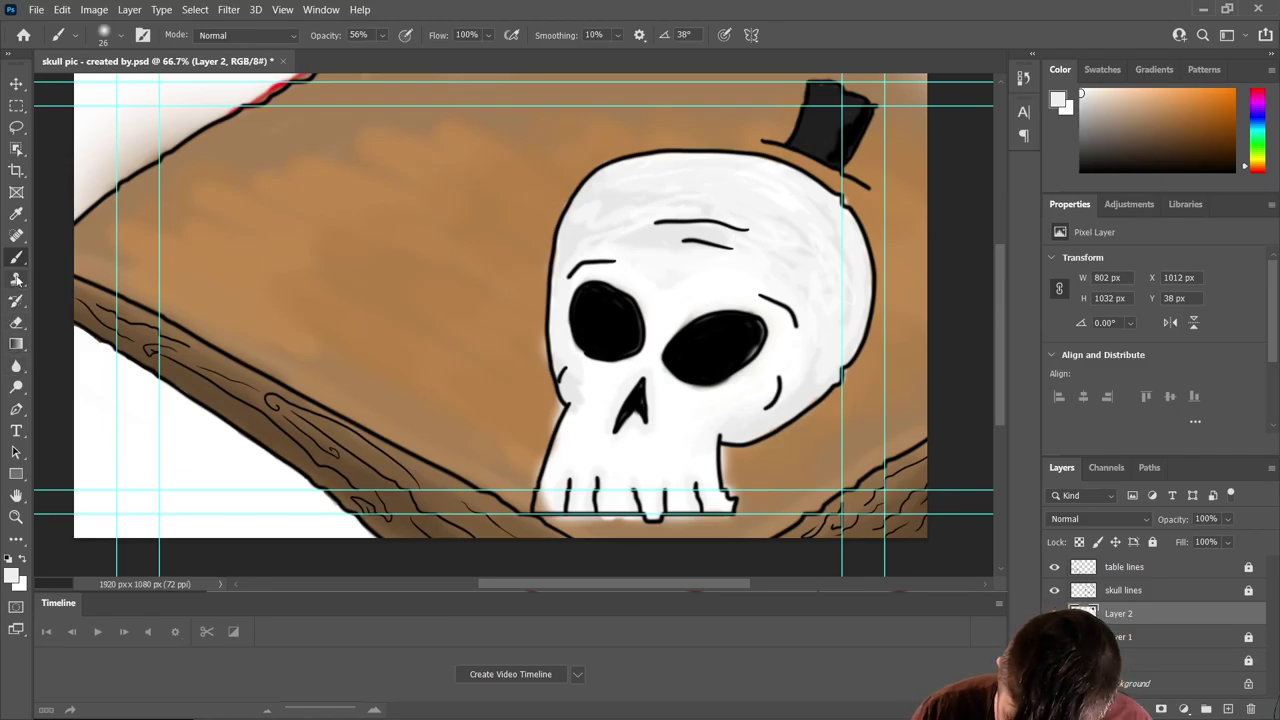
key(e)
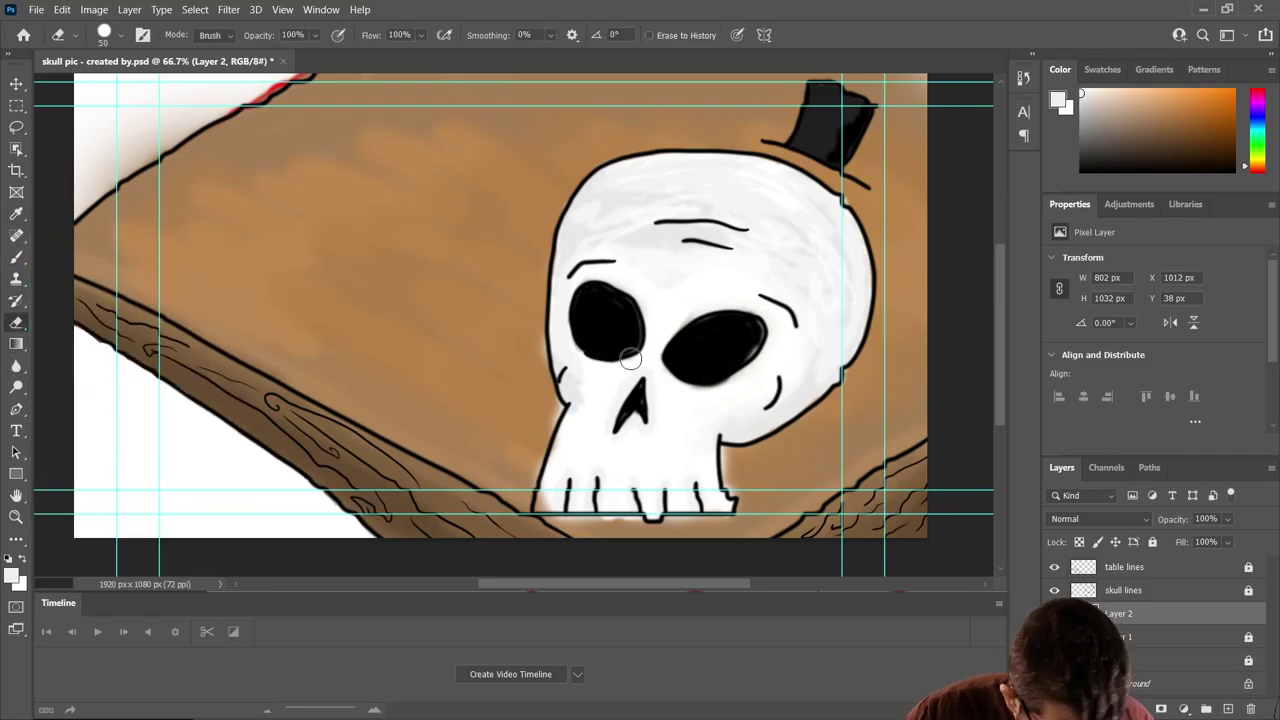
- Shrink the eraser to 18 px and erase white overspill along both jaw edges and below the teeth
click(119, 36)
drag(120, 87, 102, 88)
click(731, 492)
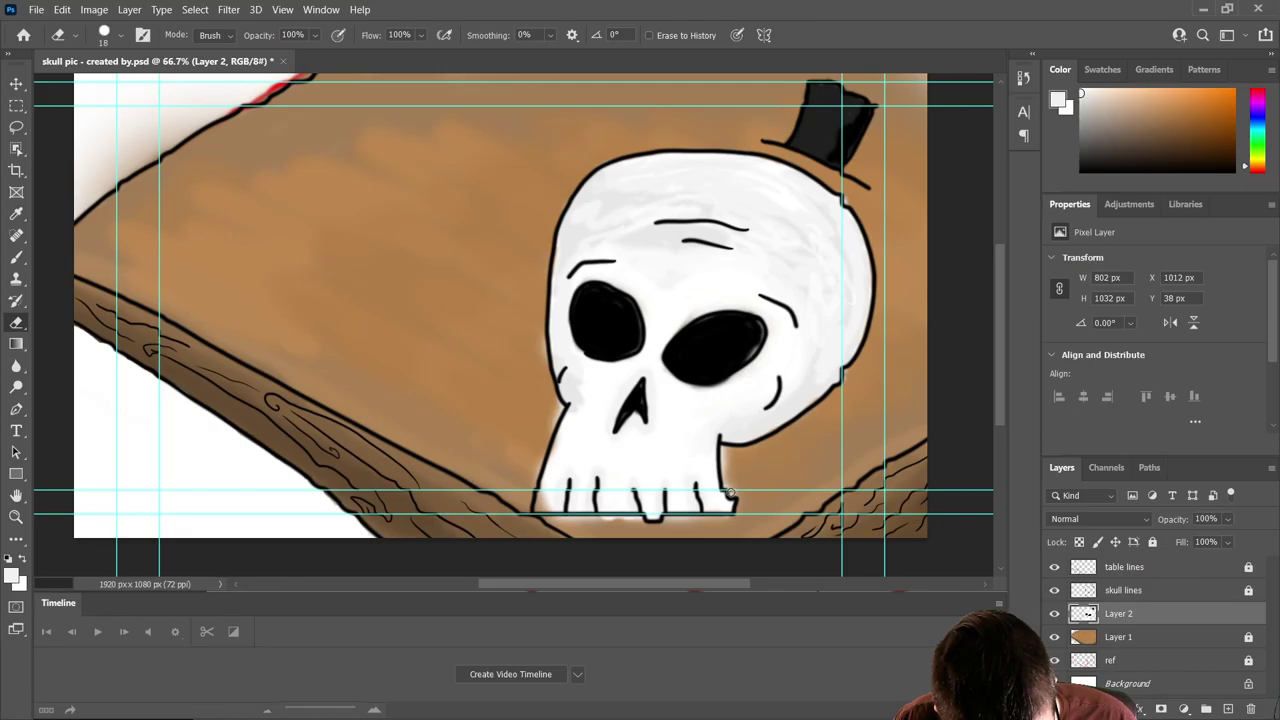
drag(731, 492, 722, 452)
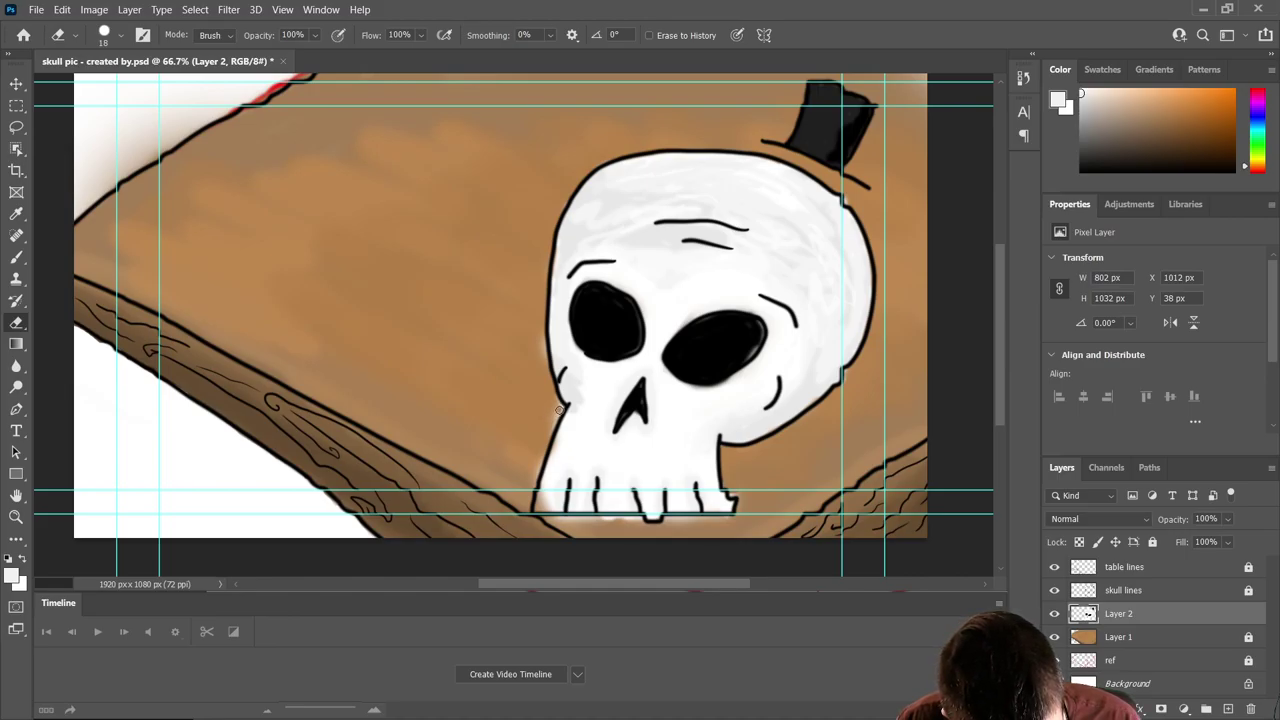
drag(559, 410, 533, 493)
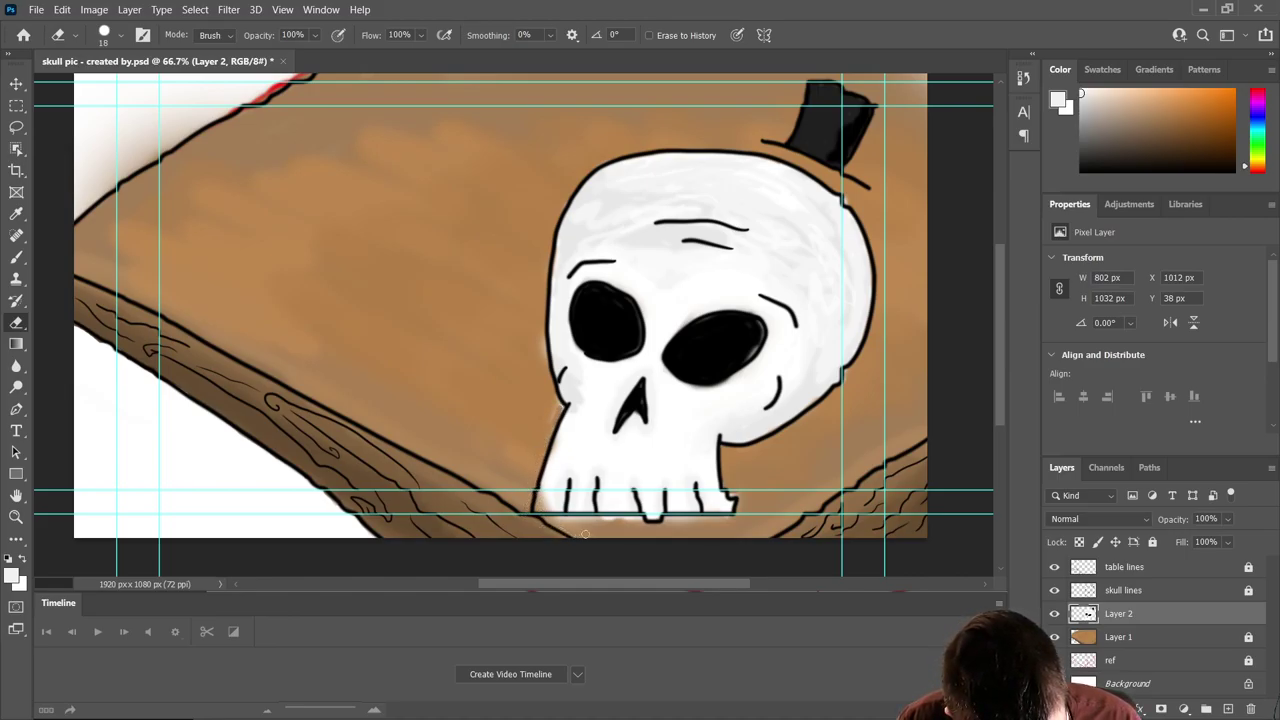
mouse_move(591, 524)
mouse_down()
mouse_move(664, 508)
mouse_move(665, 527)
mouse_move(713, 522)
mouse_up()
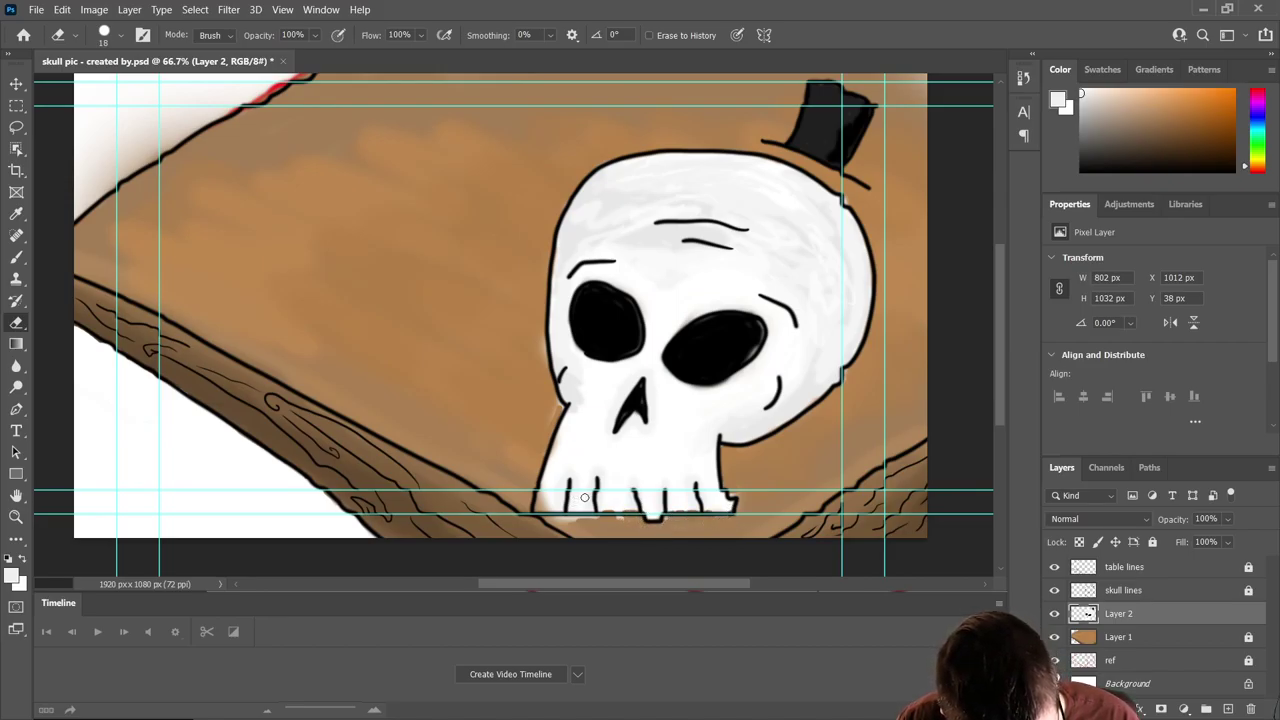
drag(622, 524, 557, 521)
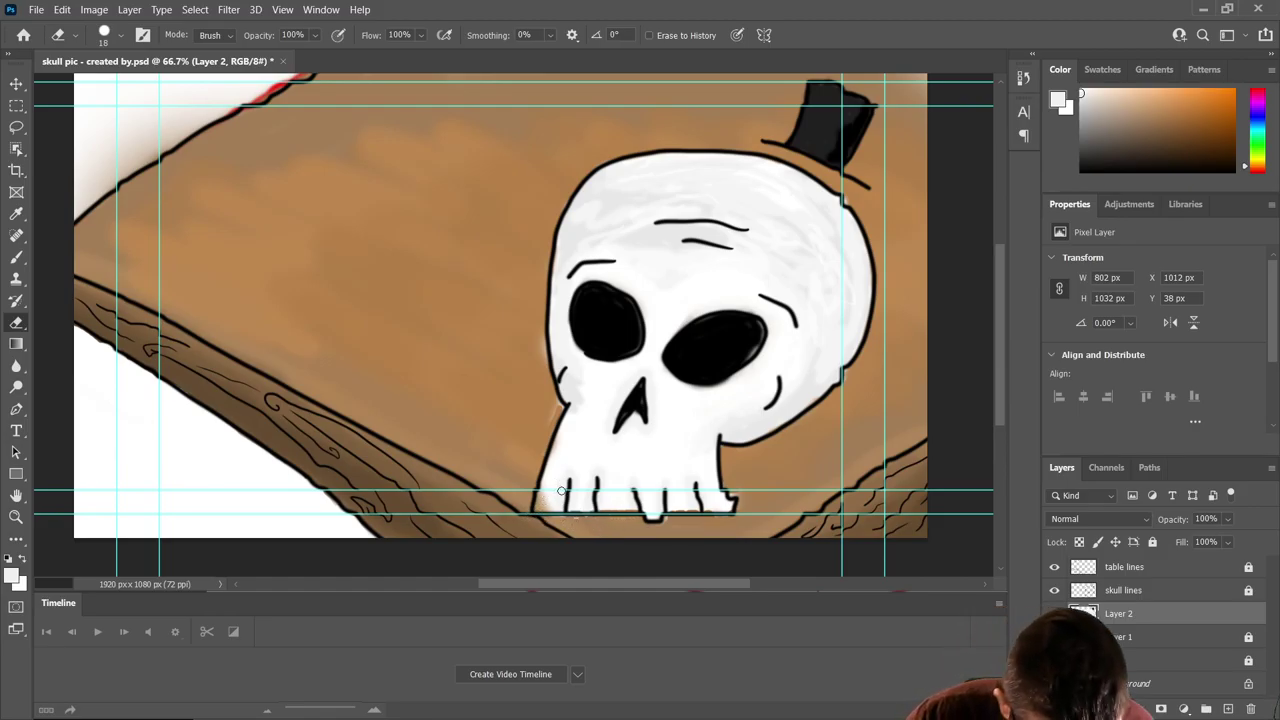
- Set the foreground colour to pure white and return to the Brush tool
scroll(565, 460, down, 3)
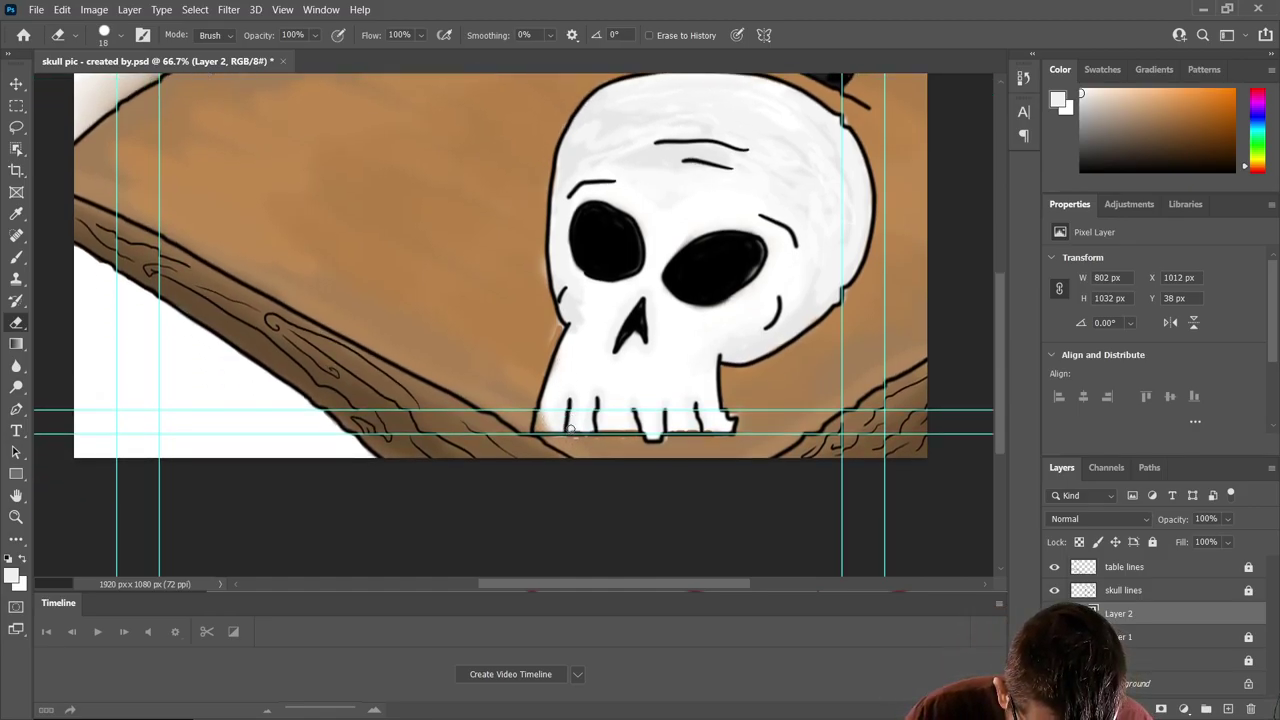
click(1081, 92)
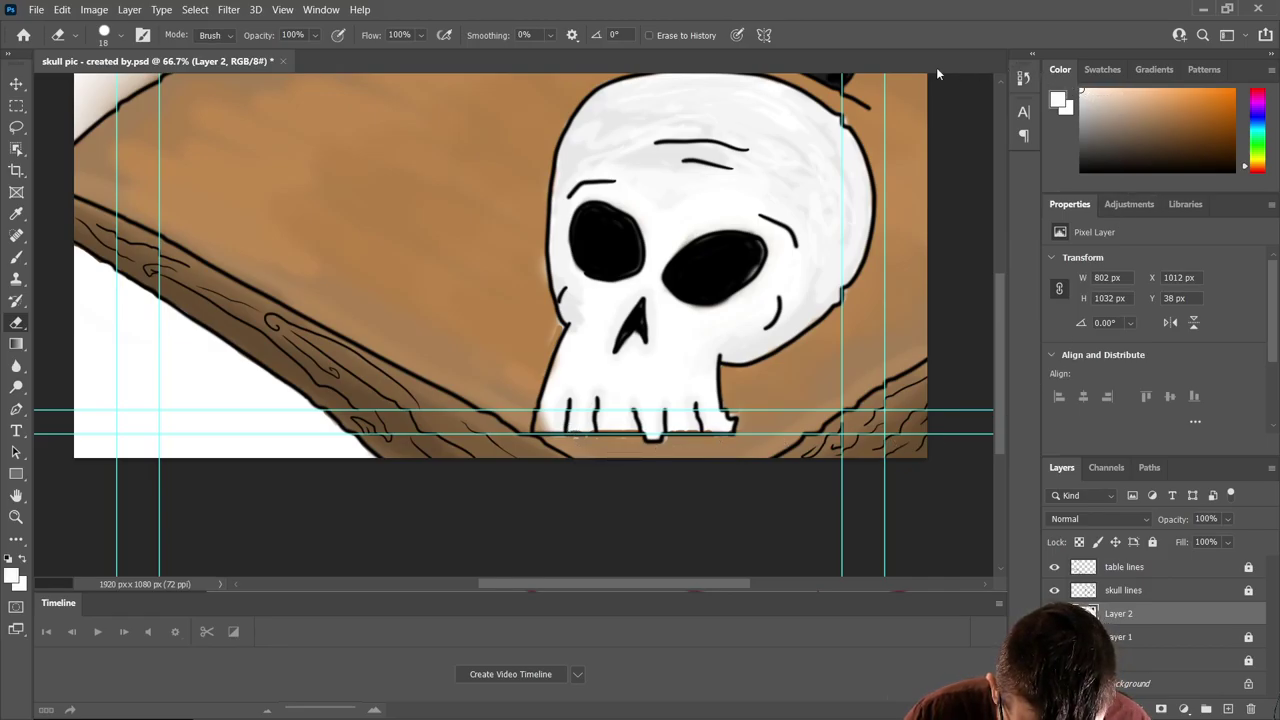
click(15, 260)
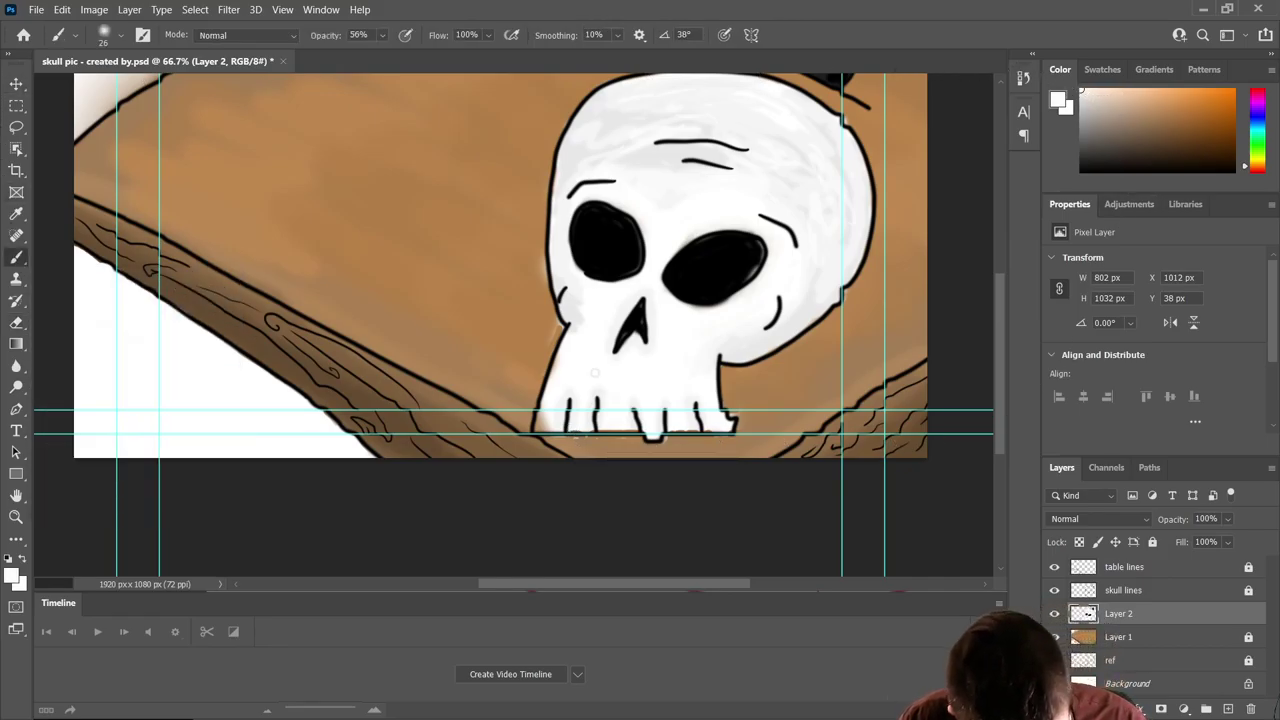
- Paint white along the bottom of the left teeth and up the left and right jaw edges
mouse_move(541, 418)
mouse_down()
mouse_move(545, 430)
mouse_move(577, 428)
mouse_up()
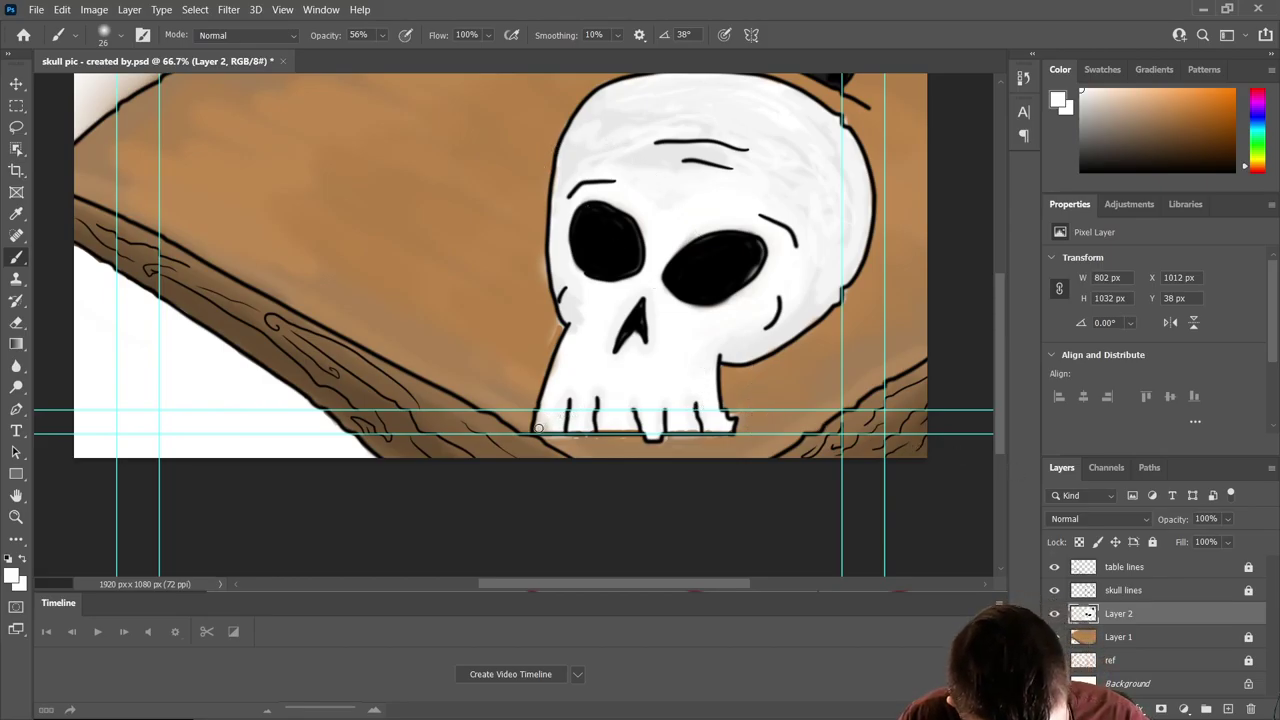
mouse_move(538, 428)
mouse_down()
mouse_move(565, 331)
mouse_move(552, 289)
mouse_up()
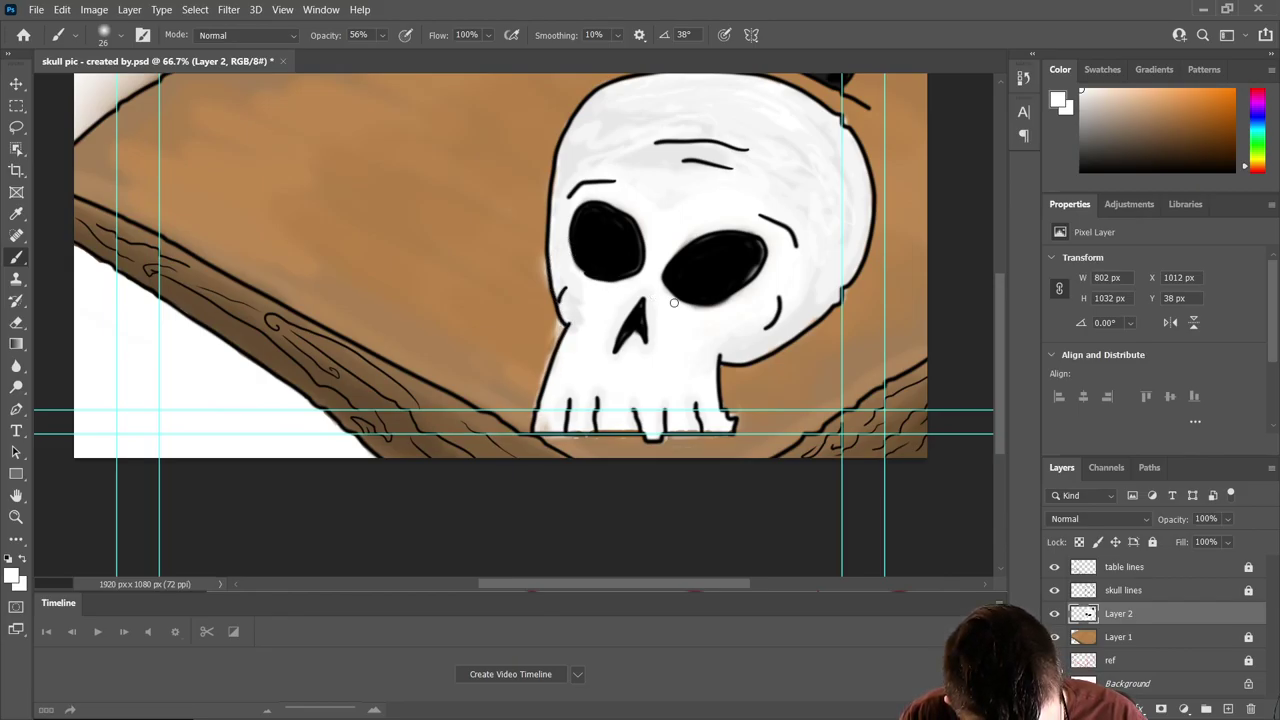
mouse_move(720, 356)
mouse_down()
mouse_move(748, 366)
mouse_move(784, 348)
mouse_move(847, 279)
mouse_move(866, 182)
mouse_move(843, 122)
mouse_up()
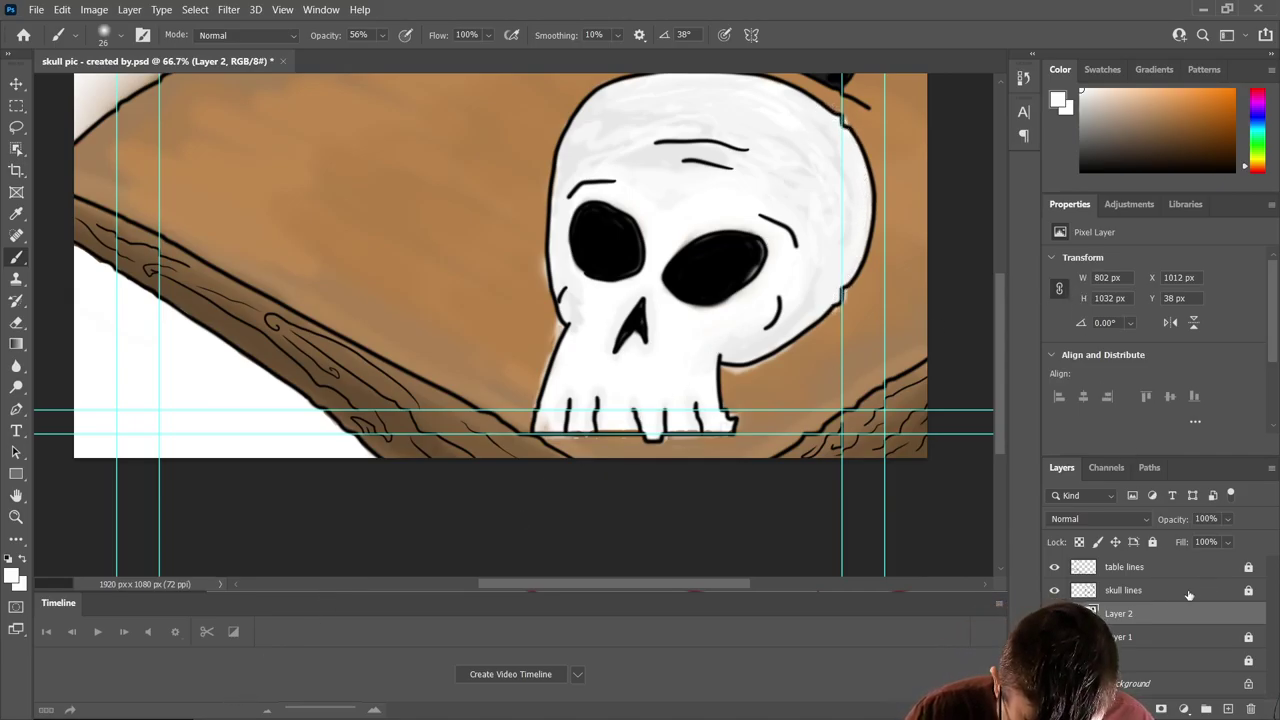
double_click(1100, 616)
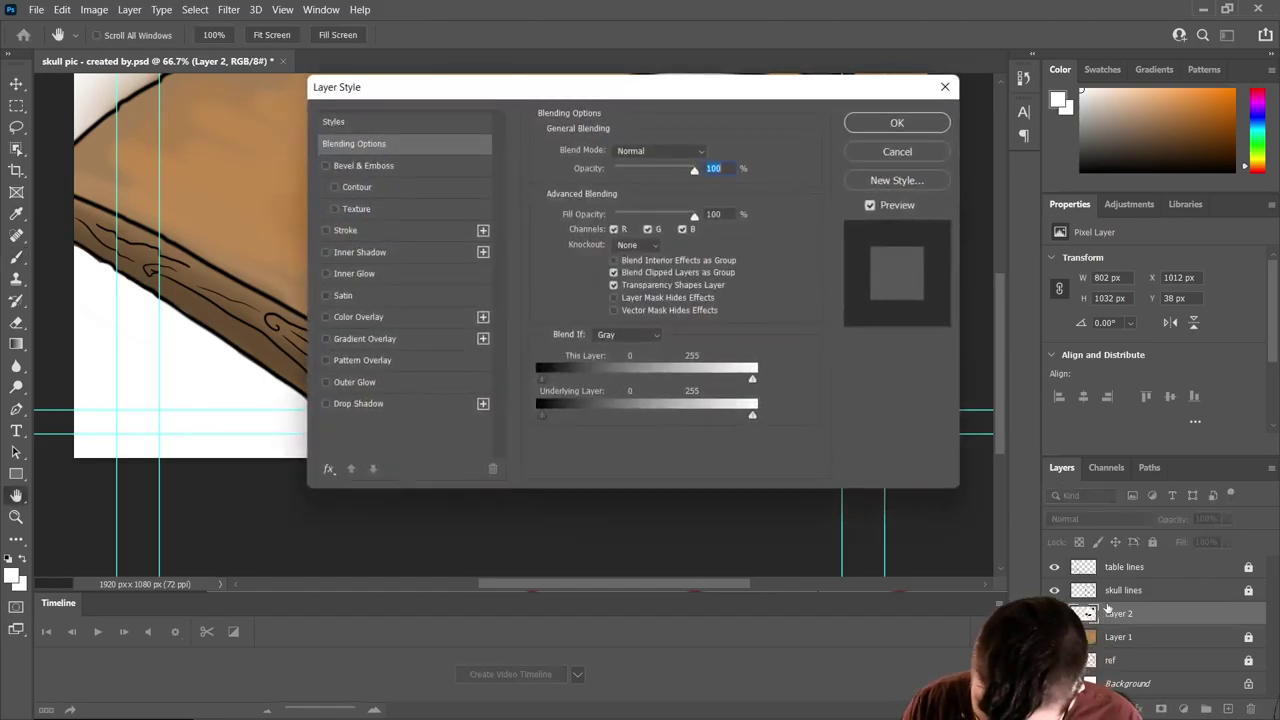
- Rename Layer 2 to 'skull color' and Layer 1 to 'table color'
click(896, 153)
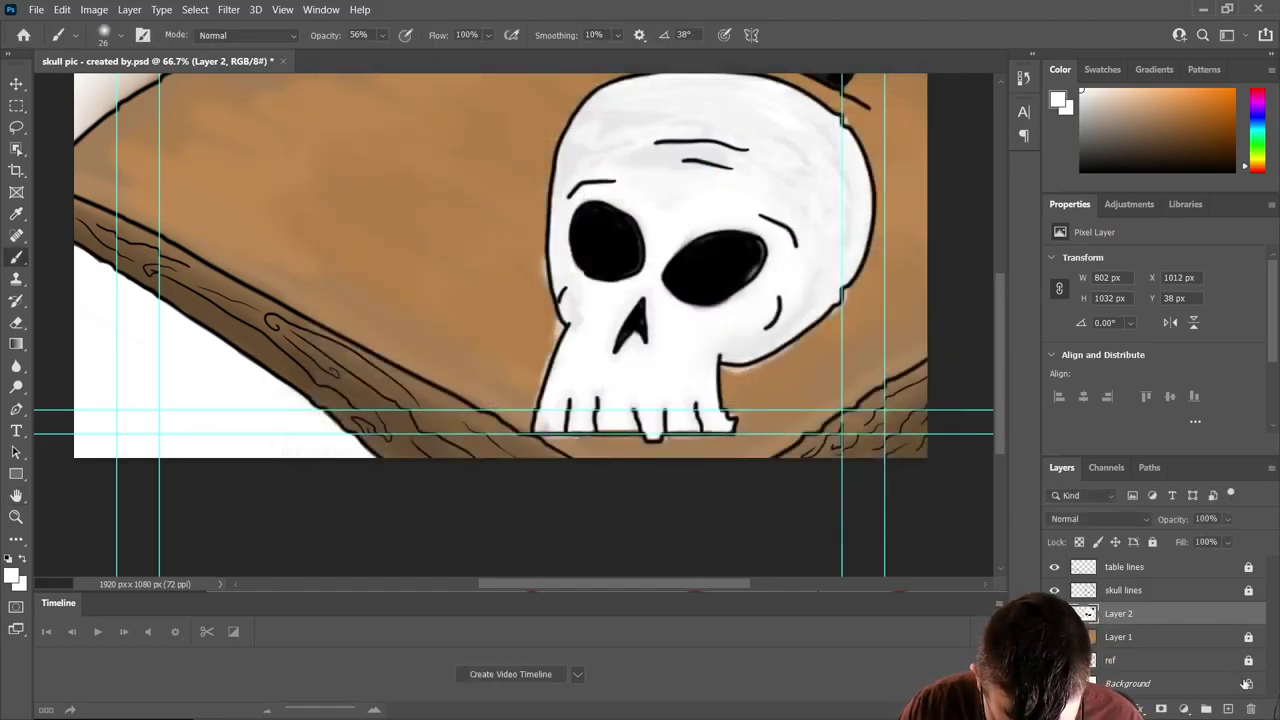
right_click(1127, 620)
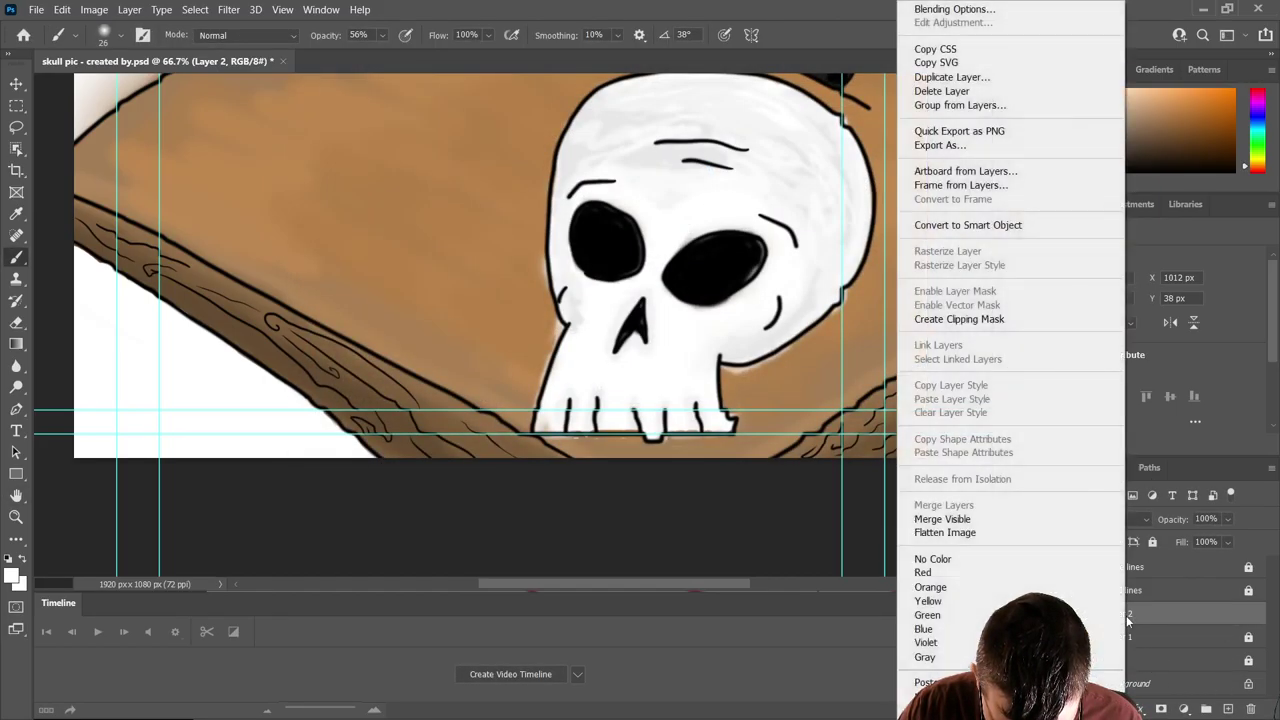
click(1148, 612)
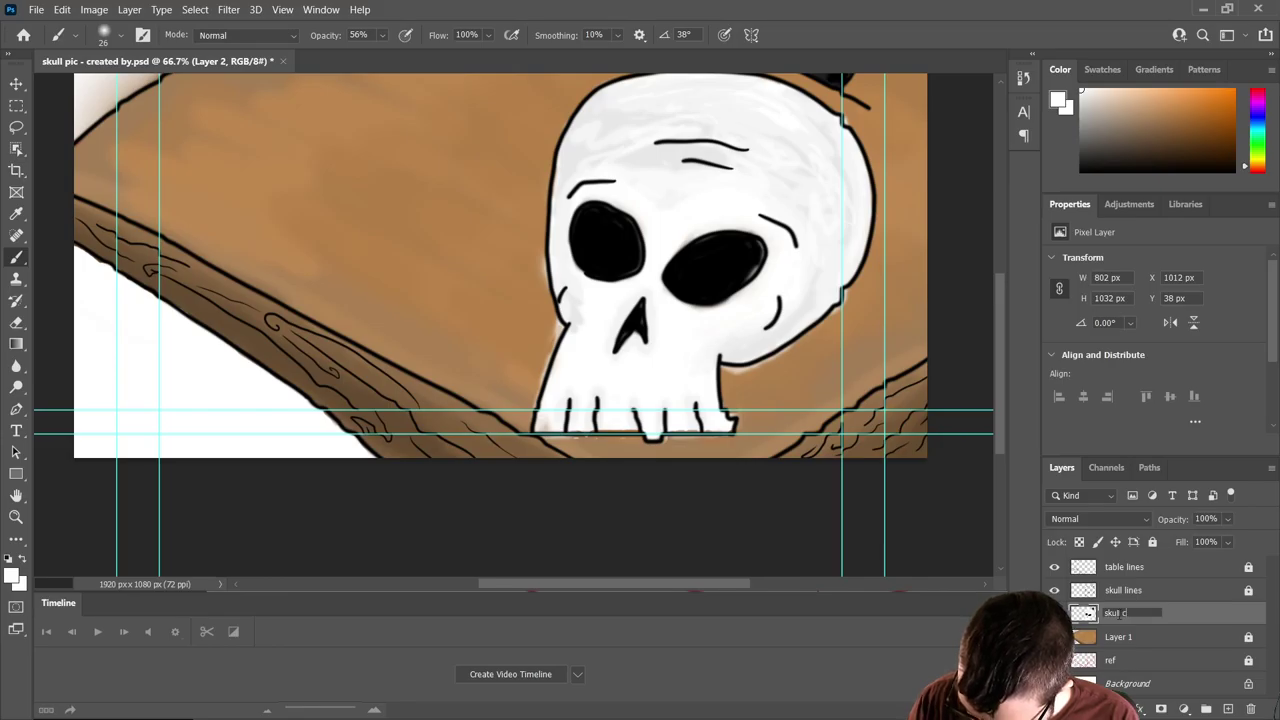
text(skull color)
key(Return)
click(1121, 640)
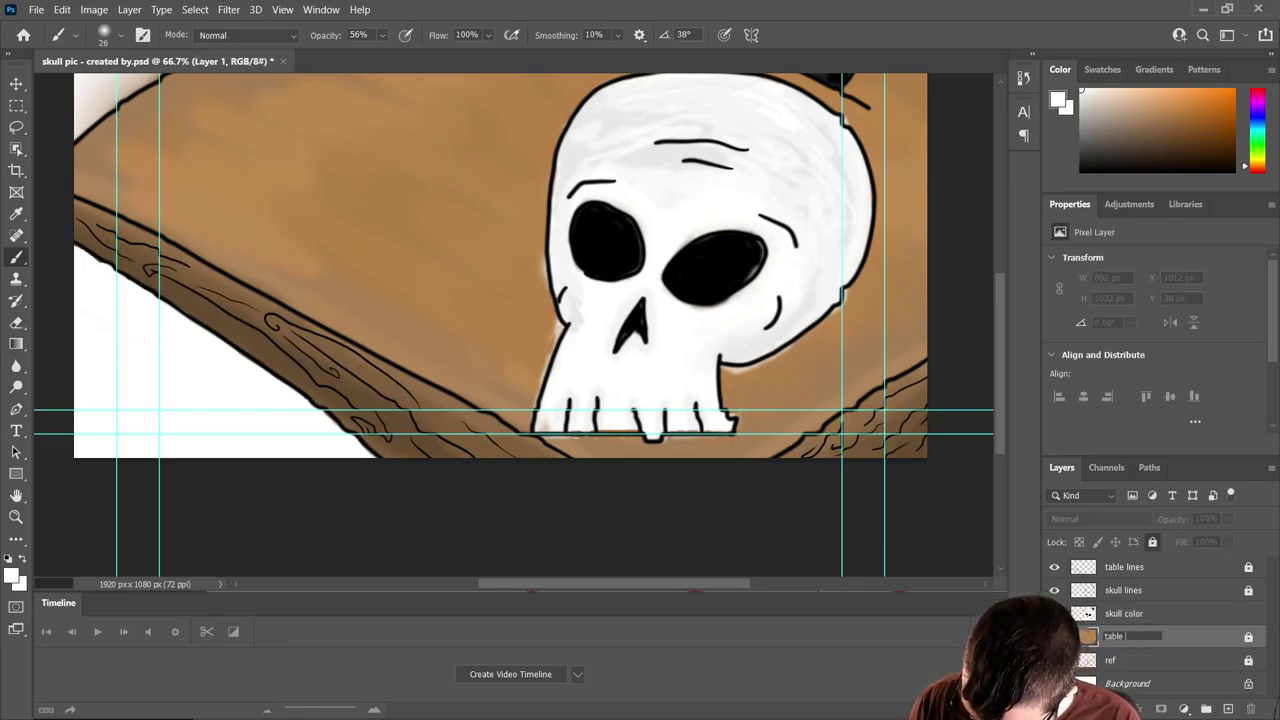
text(r)
key(Return)
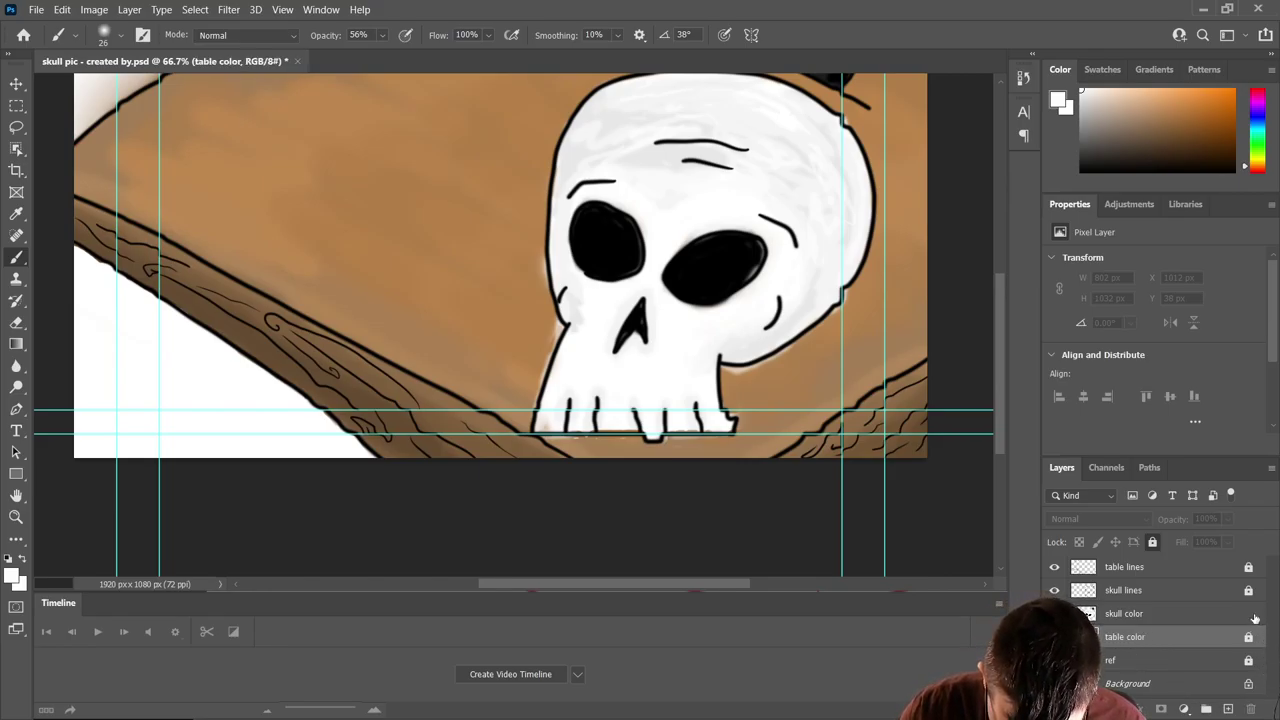
- Lock the skull color layer and add a new layer above it
key(alt+bracketright)
click(1154, 542)
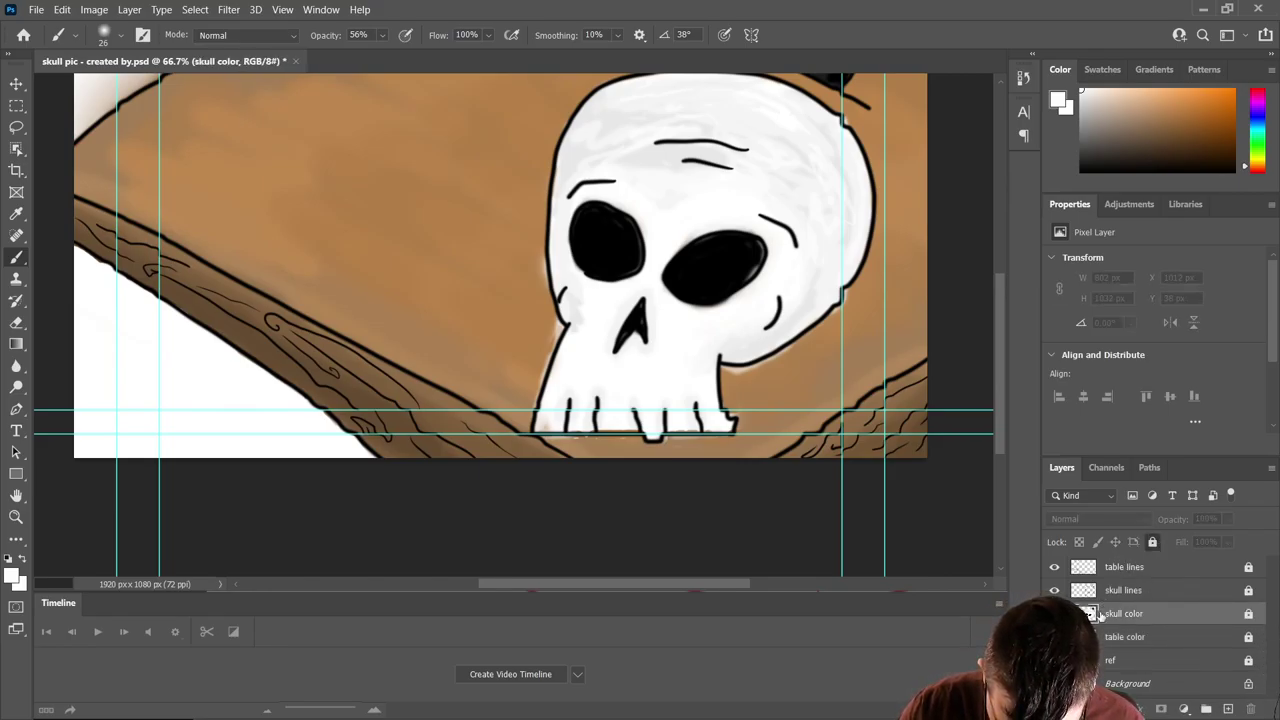
click(1230, 709)
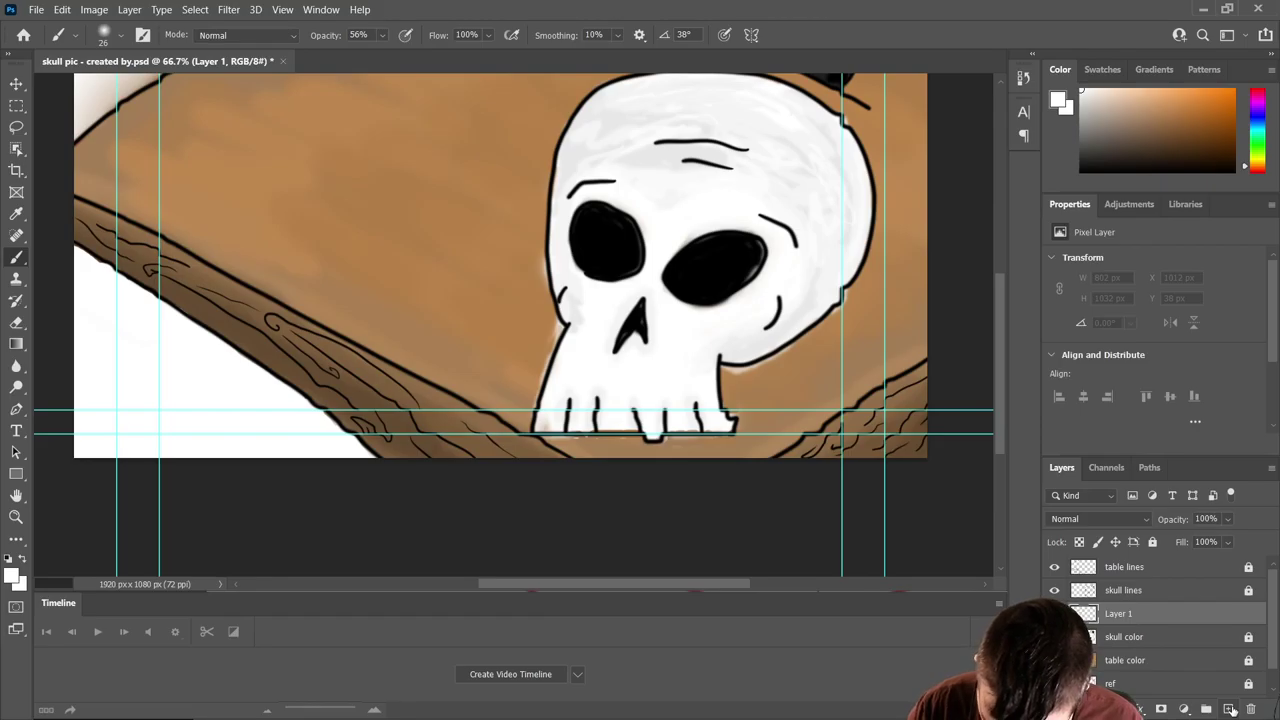
- Save the document and switch the foreground colour to black
key(ctrl+s)
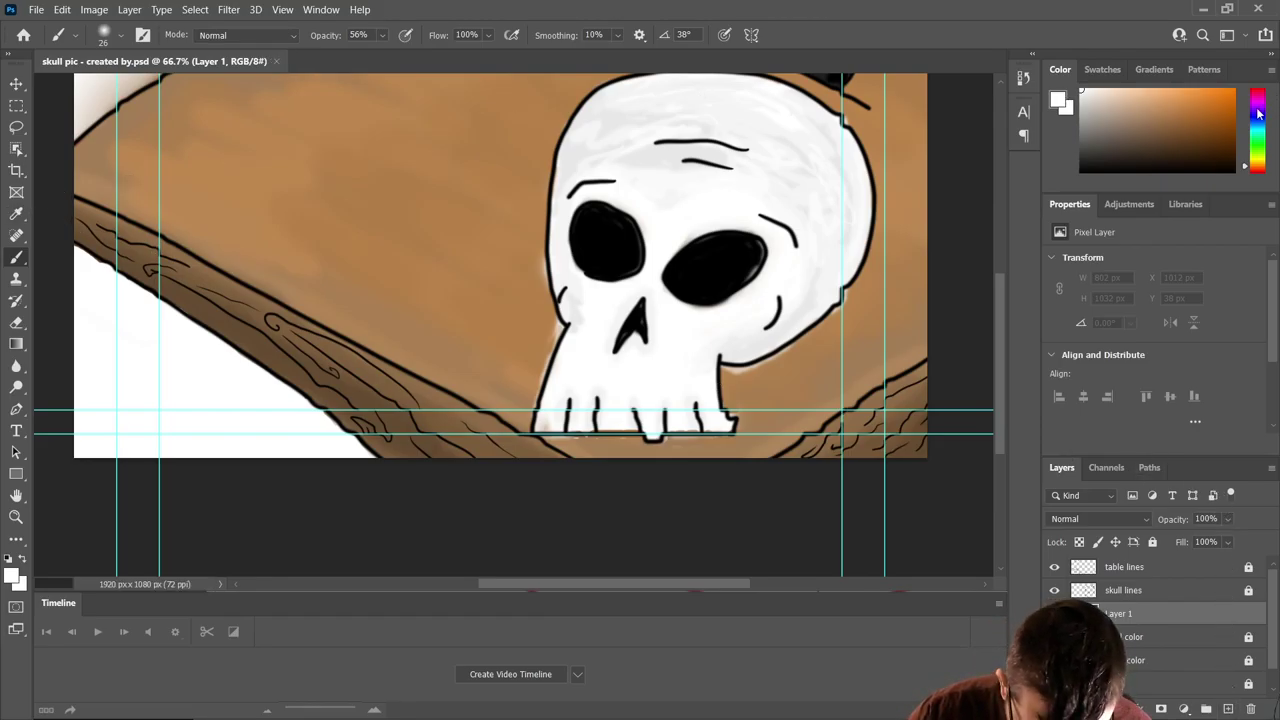
key(d)
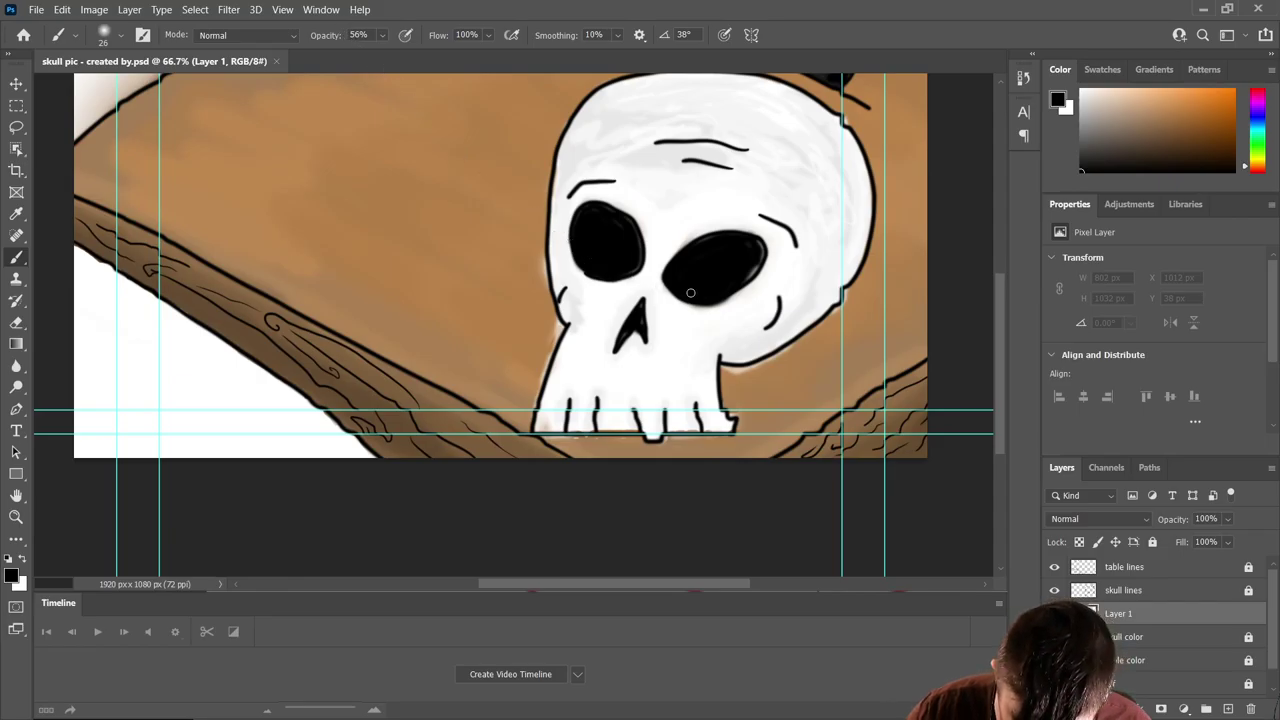
scroll(690, 293, right, 2)
scroll(682, 296, right, 10)
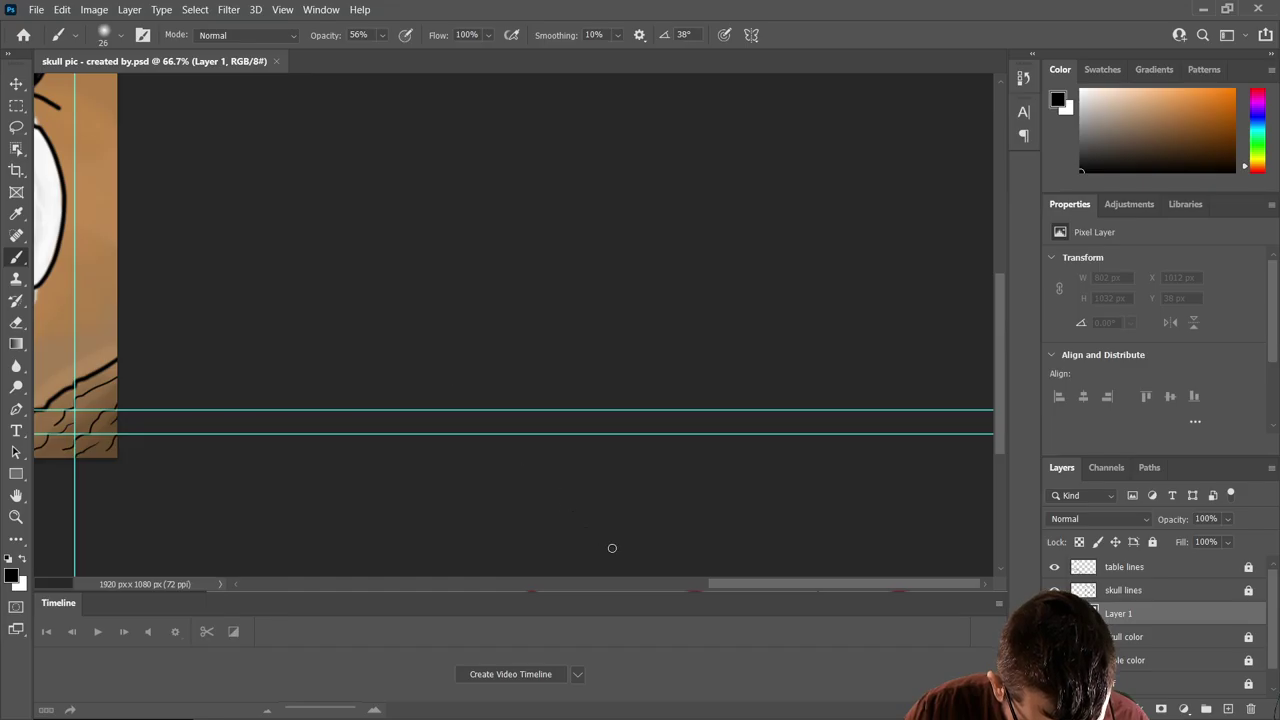
drag(733, 577, 537, 551)
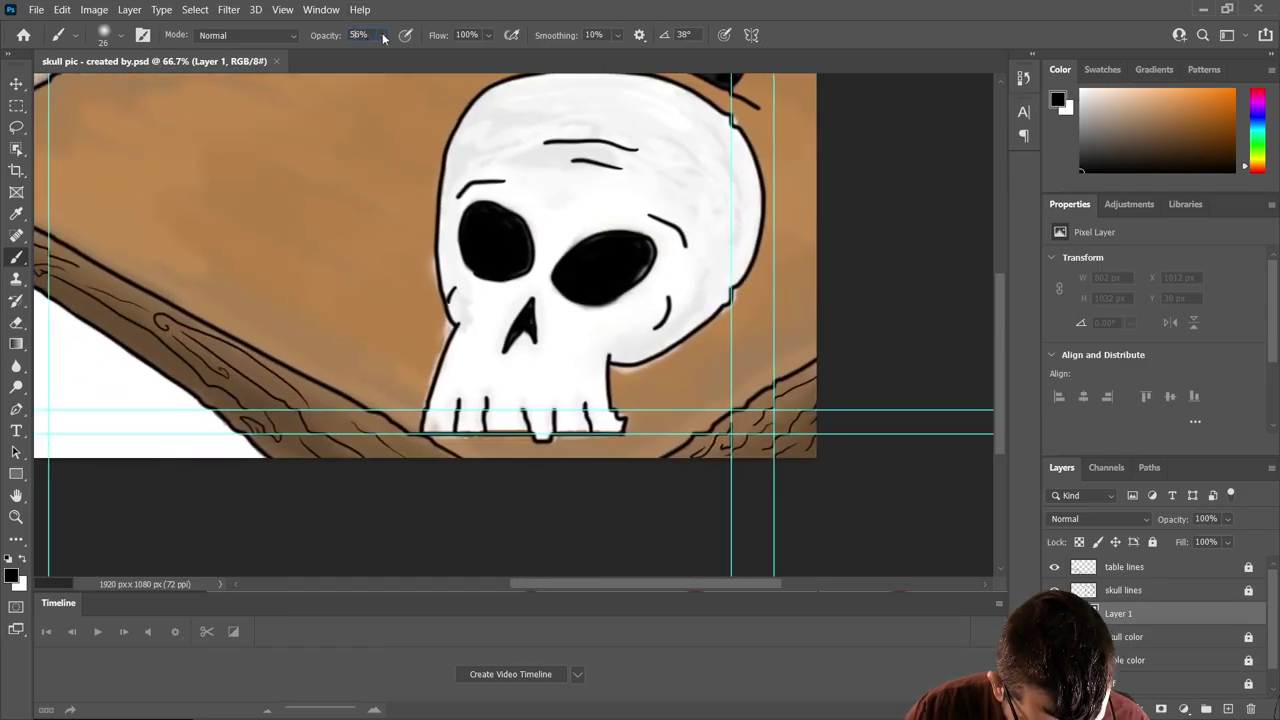
- Lower the brush opacity to about 33% and paint a soft dark stroke along the skull's right side
drag(390, 58, 380, 58)
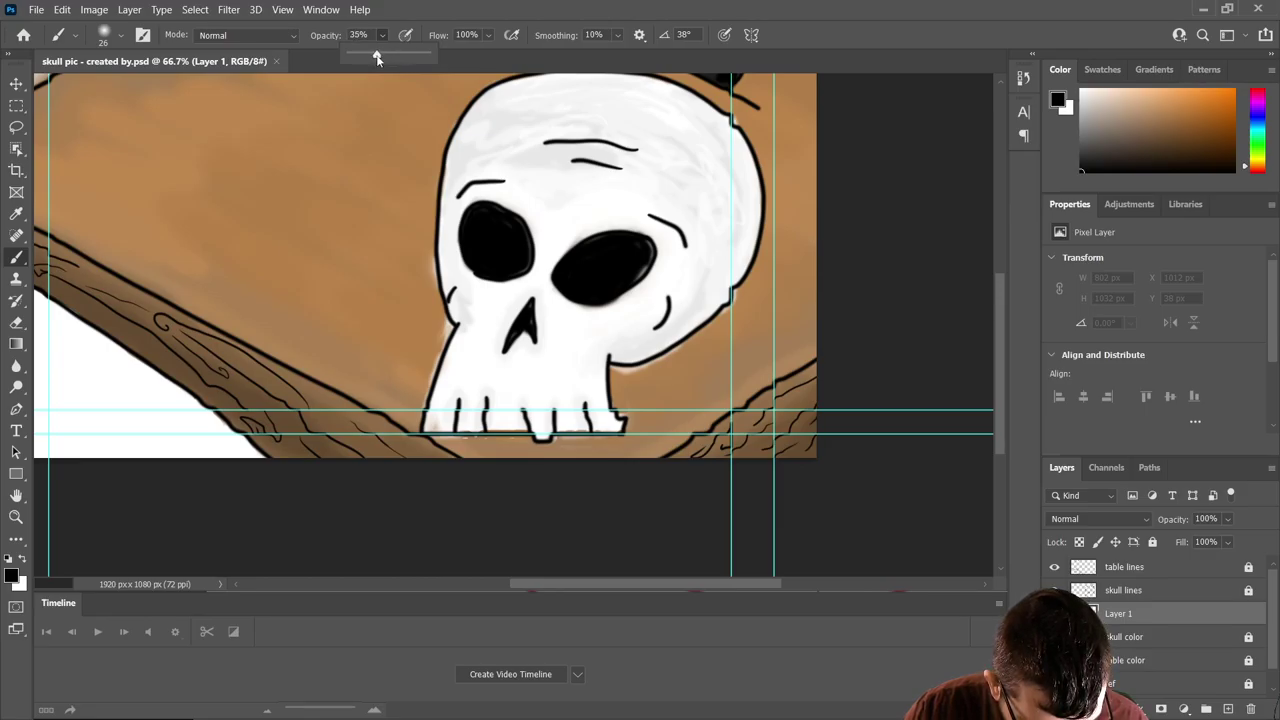
click(922, 348)
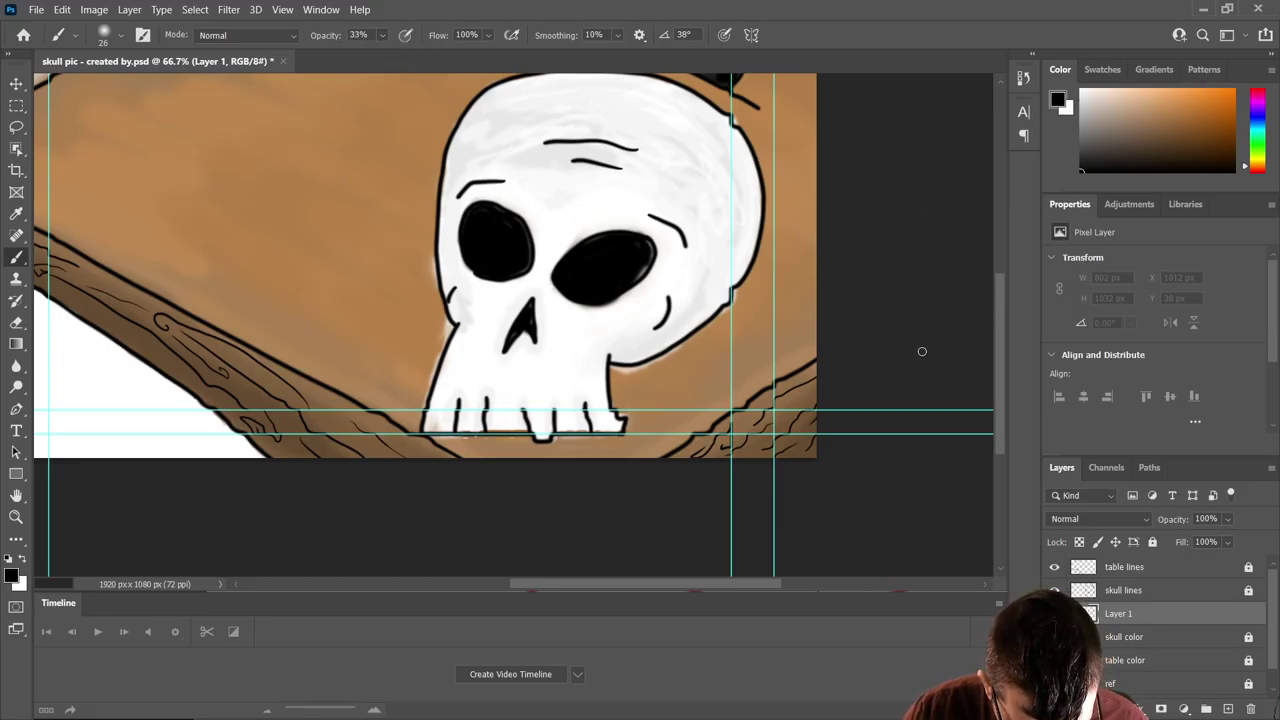
scroll(922, 351, up, 1)
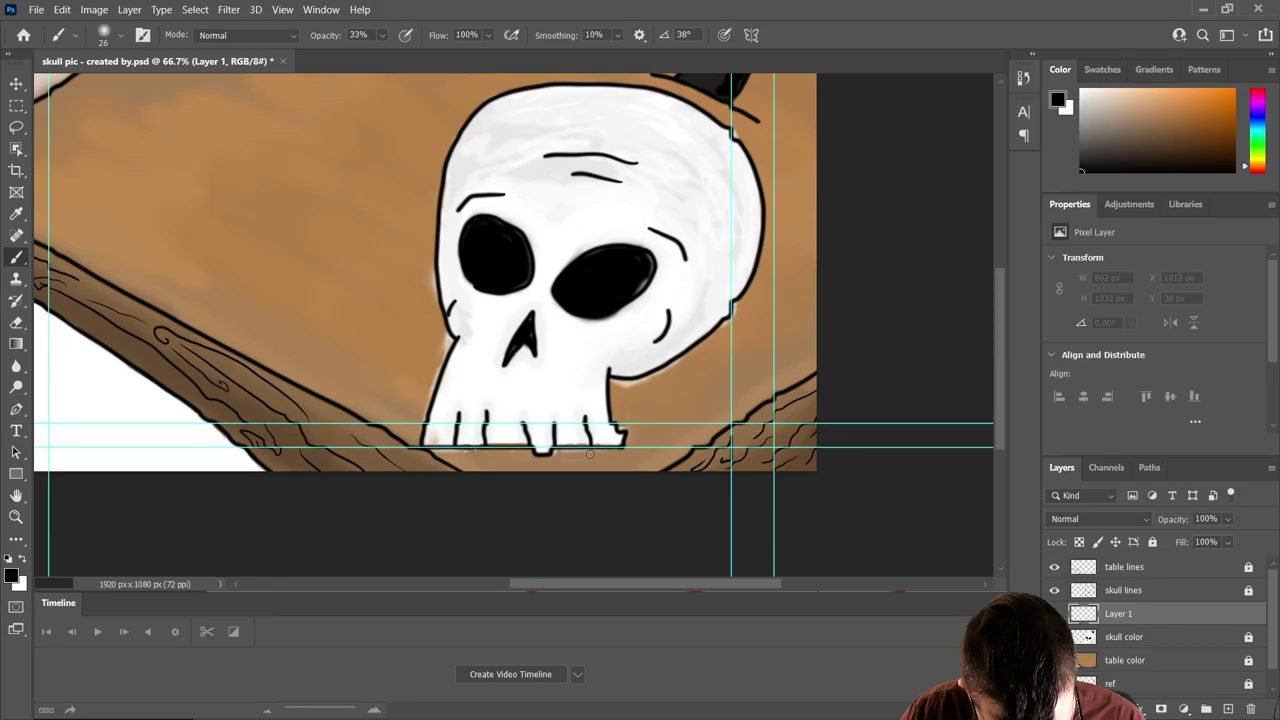
mouse_move(635, 435)
mouse_down()
mouse_move(728, 362)
mouse_move(727, 265)
mouse_move(645, 174)
mouse_move(526, 110)
mouse_move(414, 88)
mouse_move(359, 117)
mouse_move(259, 128)
mouse_move(235, 156)
mouse_move(222, 194)
mouse_move(250, 252)
mouse_move(322, 296)
mouse_move(316, 372)
mouse_move(370, 422)
mouse_move(414, 448)
mouse_move(502, 464)
mouse_move(577, 459)
mouse_move(596, 435)
mouse_up()
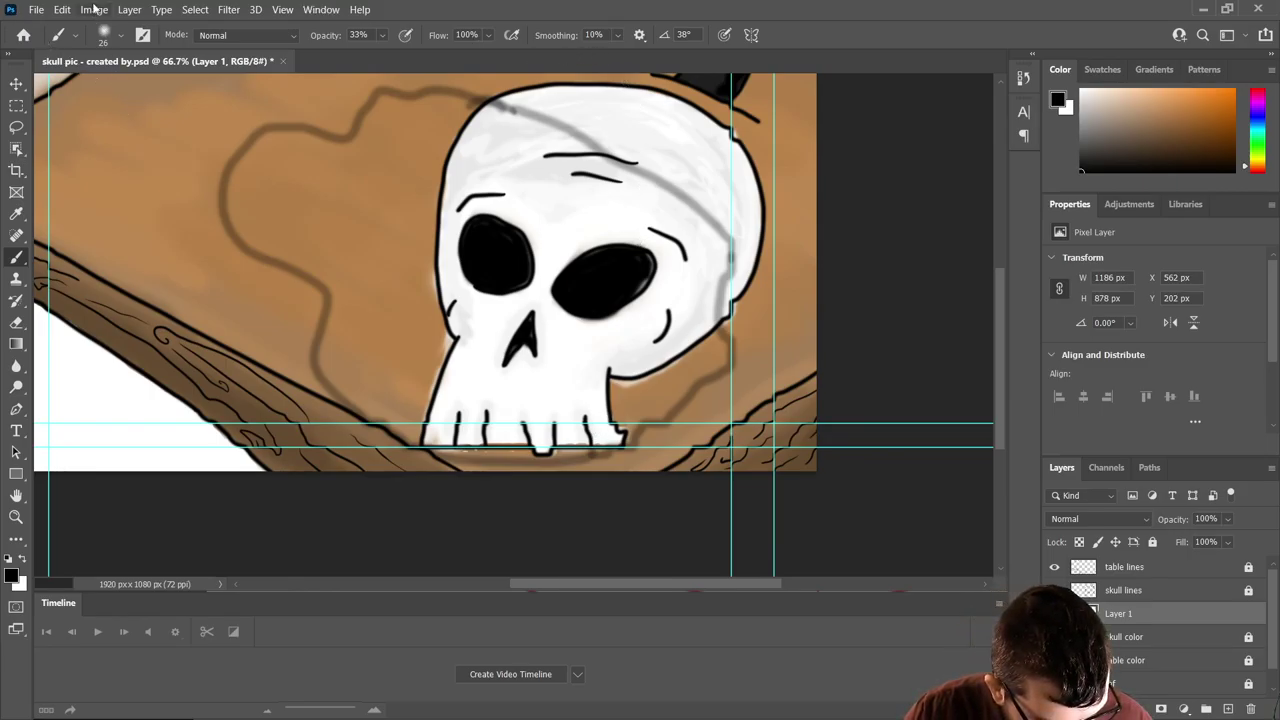
- Enlarge the brush to 44 px, fill the cast shadow beside and above the skull, and add grey shading across it
click(112, 38)
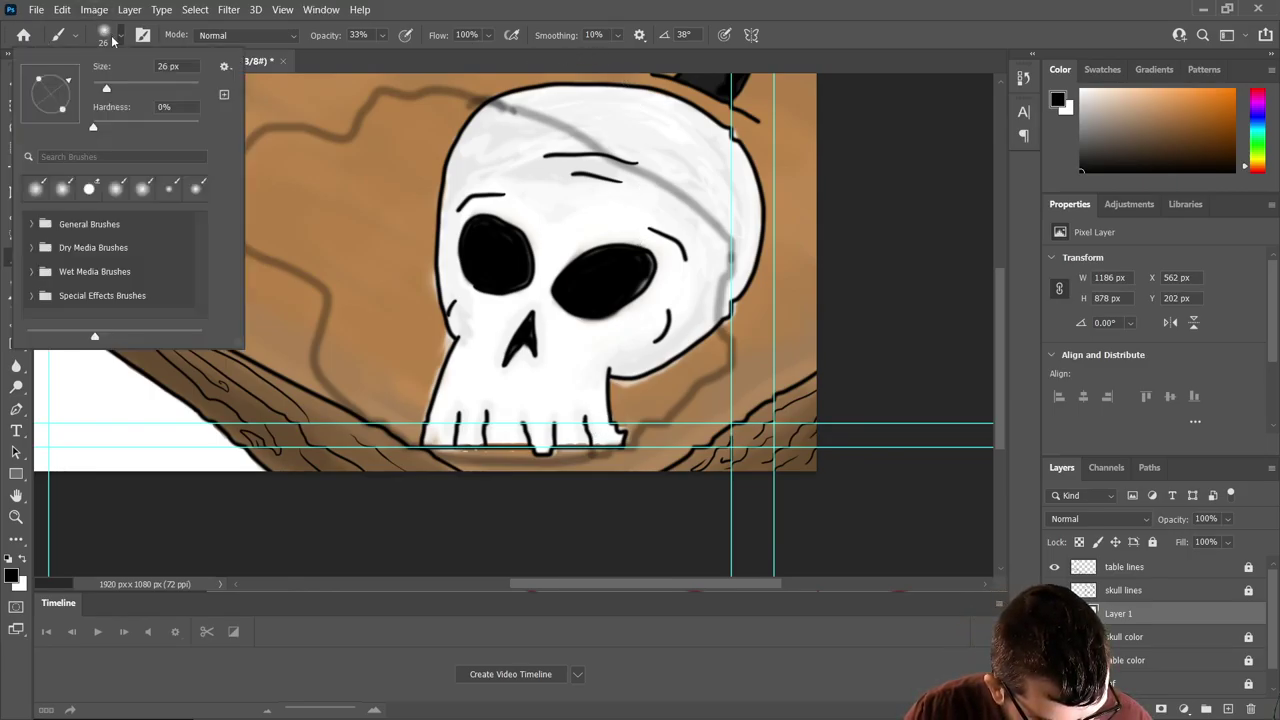
click(116, 90)
mouse_move(351, 349)
mouse_down()
mouse_move(368, 412)
mouse_move(444, 447)
mouse_move(598, 443)
mouse_move(683, 399)
mouse_move(716, 359)
mouse_move(701, 320)
mouse_move(707, 245)
mouse_move(718, 255)
mouse_move(668, 202)
mouse_move(504, 121)
mouse_move(385, 102)
mouse_move(380, 131)
mouse_move(353, 151)
mouse_move(379, 117)
mouse_move(329, 159)
mouse_move(301, 138)
mouse_move(295, 151)
mouse_move(370, 131)
mouse_move(325, 155)
mouse_move(247, 149)
mouse_move(258, 166)
mouse_move(232, 195)
mouse_move(242, 228)
mouse_move(352, 292)
mouse_move(340, 374)
mouse_move(326, 345)
mouse_move(369, 393)
mouse_up()
drag(358, 304, 410, 281)
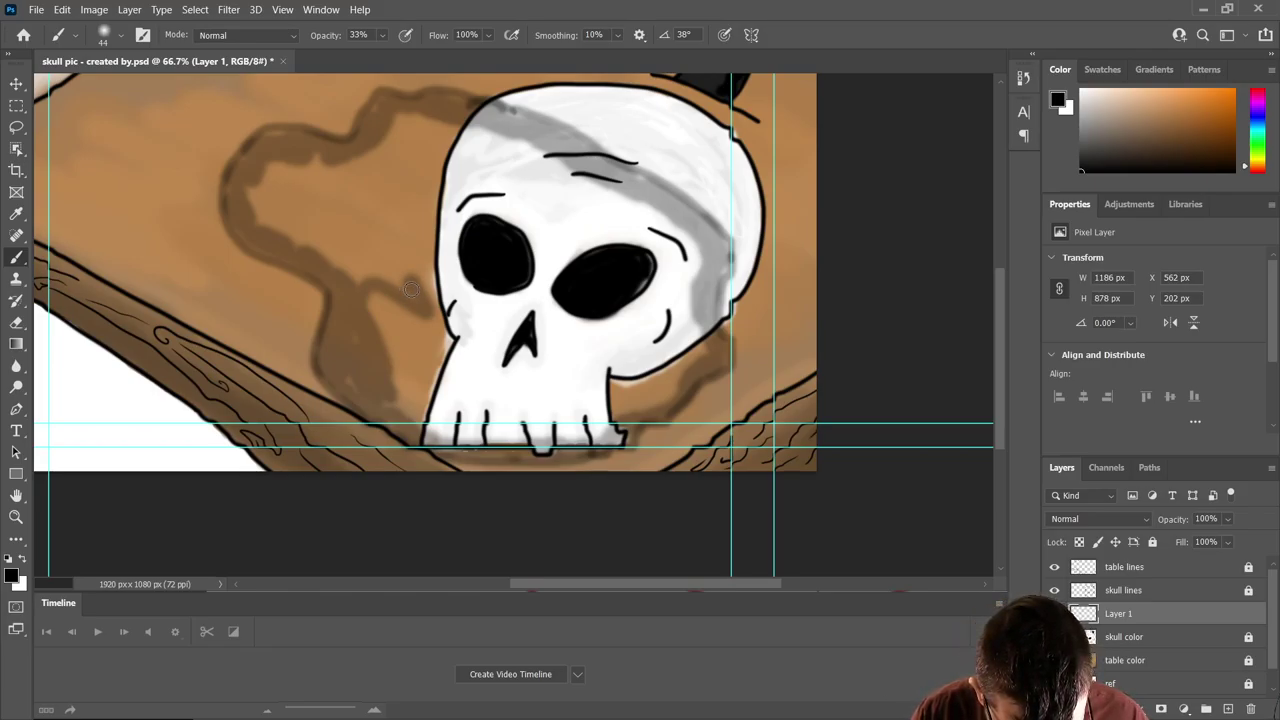
mouse_move(410, 290)
mouse_down()
mouse_move(381, 318)
mouse_move(386, 354)
mouse_move(430, 423)
mouse_move(389, 402)
mouse_move(483, 427)
mouse_move(455, 436)
mouse_move(550, 425)
mouse_move(592, 436)
mouse_move(668, 367)
mouse_move(675, 388)
mouse_move(679, 352)
mouse_move(699, 337)
mouse_move(669, 243)
mouse_move(683, 264)
mouse_move(691, 244)
mouse_move(518, 160)
mouse_move(549, 180)
mouse_move(570, 180)
mouse_move(563, 167)
mouse_move(433, 127)
mouse_move(540, 201)
mouse_move(473, 232)
mouse_move(377, 213)
mouse_move(429, 274)
mouse_move(477, 374)
mouse_move(379, 318)
mouse_move(438, 387)
mouse_move(450, 369)
mouse_move(354, 246)
mouse_move(330, 242)
mouse_move(373, 276)
mouse_move(267, 219)
mouse_move(291, 232)
mouse_move(254, 191)
mouse_move(293, 217)
mouse_move(259, 190)
mouse_move(377, 235)
mouse_move(259, 176)
mouse_move(312, 202)
mouse_move(287, 163)
mouse_move(341, 201)
mouse_move(276, 173)
mouse_move(370, 201)
mouse_move(389, 226)
mouse_up()
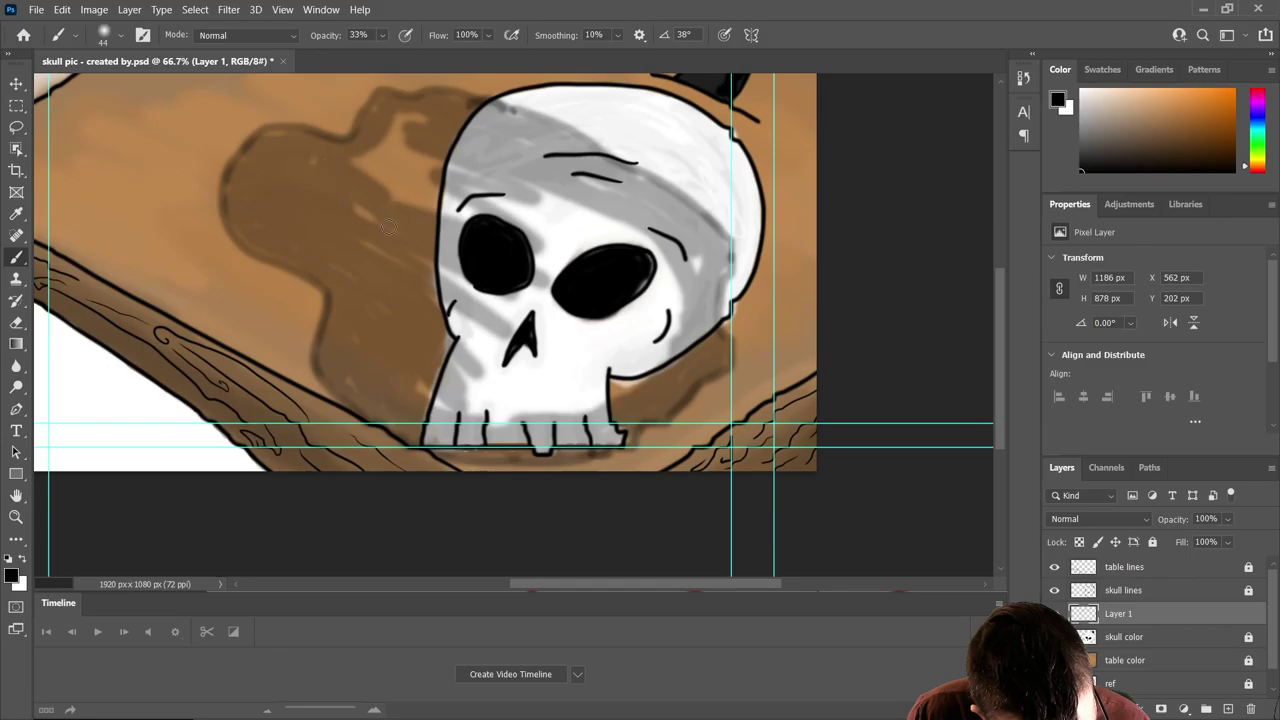
mouse_move(358, 172)
mouse_down()
mouse_move(507, 237)
mouse_move(465, 176)
mouse_move(421, 161)
mouse_move(476, 210)
mouse_up()
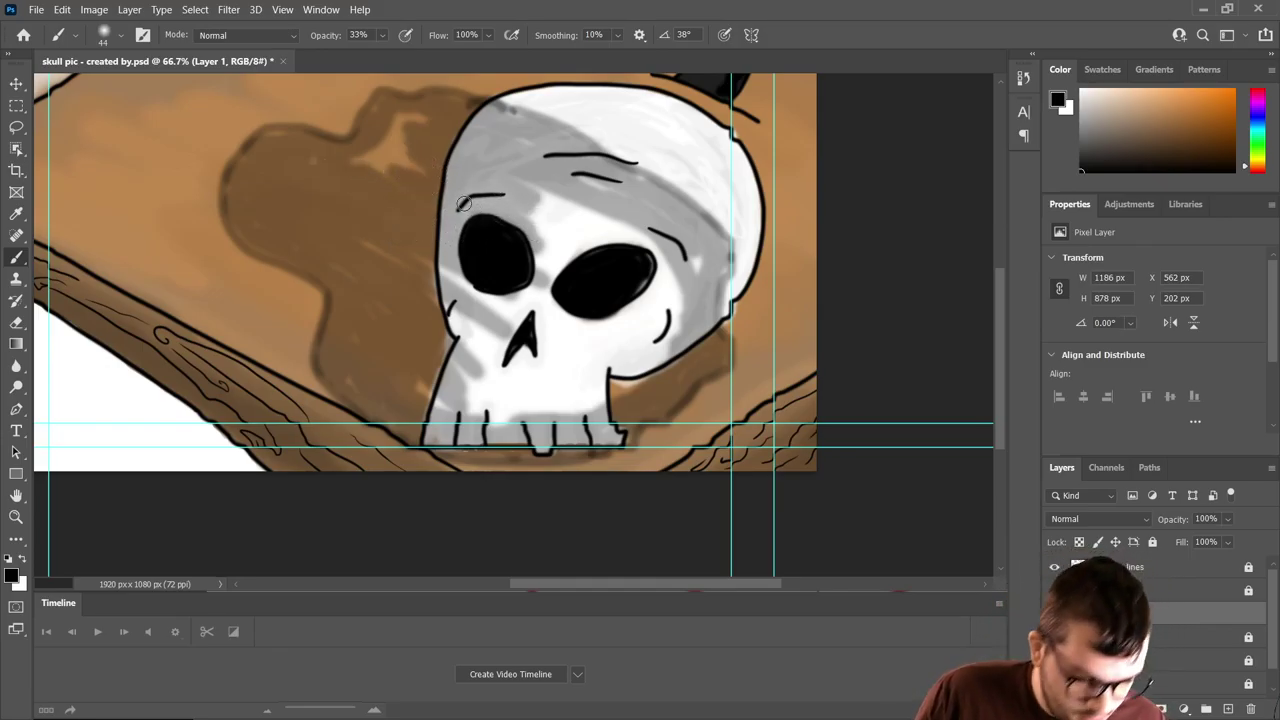
mouse_move(358, 182)
mouse_down()
mouse_move(409, 162)
mouse_move(378, 163)
mouse_move(426, 156)
mouse_move(414, 128)
mouse_up()
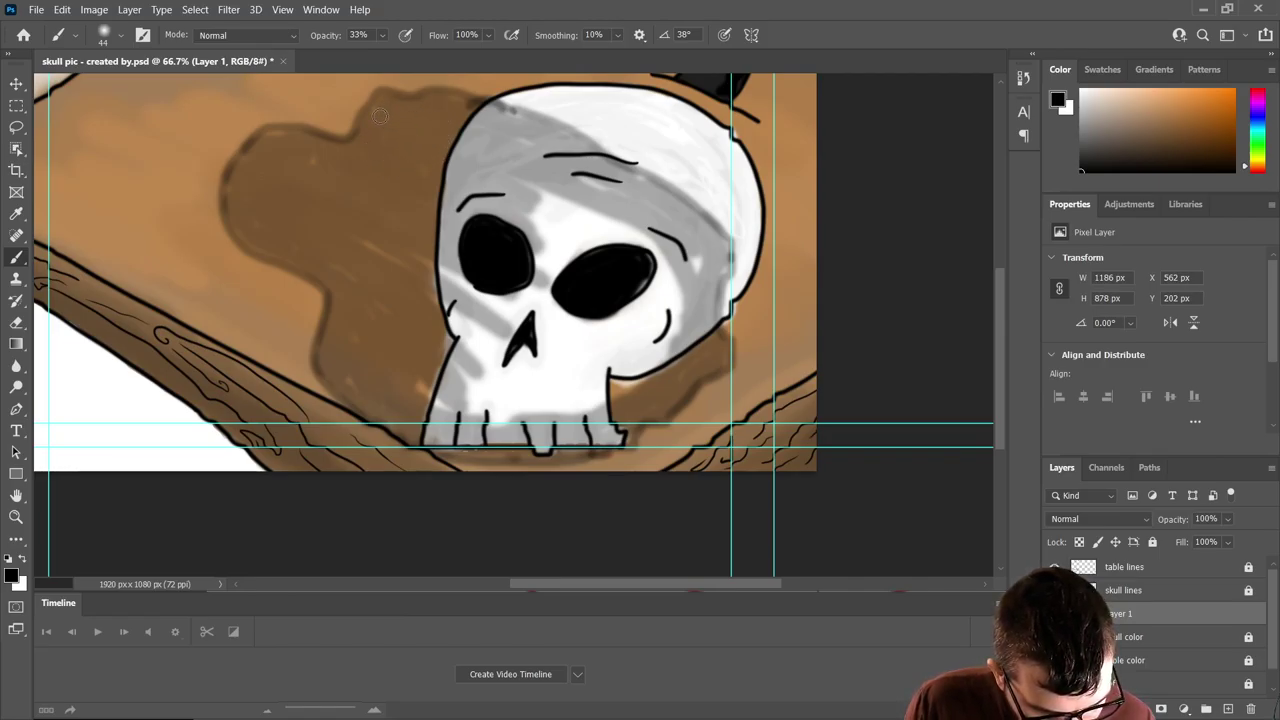
mouse_move(524, 124)
mouse_down()
mouse_move(537, 209)
mouse_move(599, 283)
mouse_move(450, 301)
mouse_move(519, 393)
mouse_move(435, 372)
mouse_move(427, 389)
mouse_move(460, 419)
mouse_move(440, 357)
mouse_move(528, 419)
mouse_move(509, 417)
mouse_move(443, 366)
mouse_move(575, 405)
mouse_move(518, 349)
mouse_move(504, 375)
mouse_move(585, 393)
mouse_move(595, 378)
mouse_move(550, 321)
mouse_move(575, 326)
mouse_move(522, 339)
mouse_move(499, 311)
mouse_move(517, 299)
mouse_move(487, 263)
mouse_move(639, 357)
mouse_move(560, 250)
mouse_move(645, 345)
mouse_move(649, 373)
mouse_move(625, 286)
mouse_move(677, 310)
mouse_move(619, 214)
mouse_move(598, 223)
mouse_move(657, 265)
mouse_move(626, 210)
mouse_move(579, 177)
mouse_move(612, 174)
mouse_up()
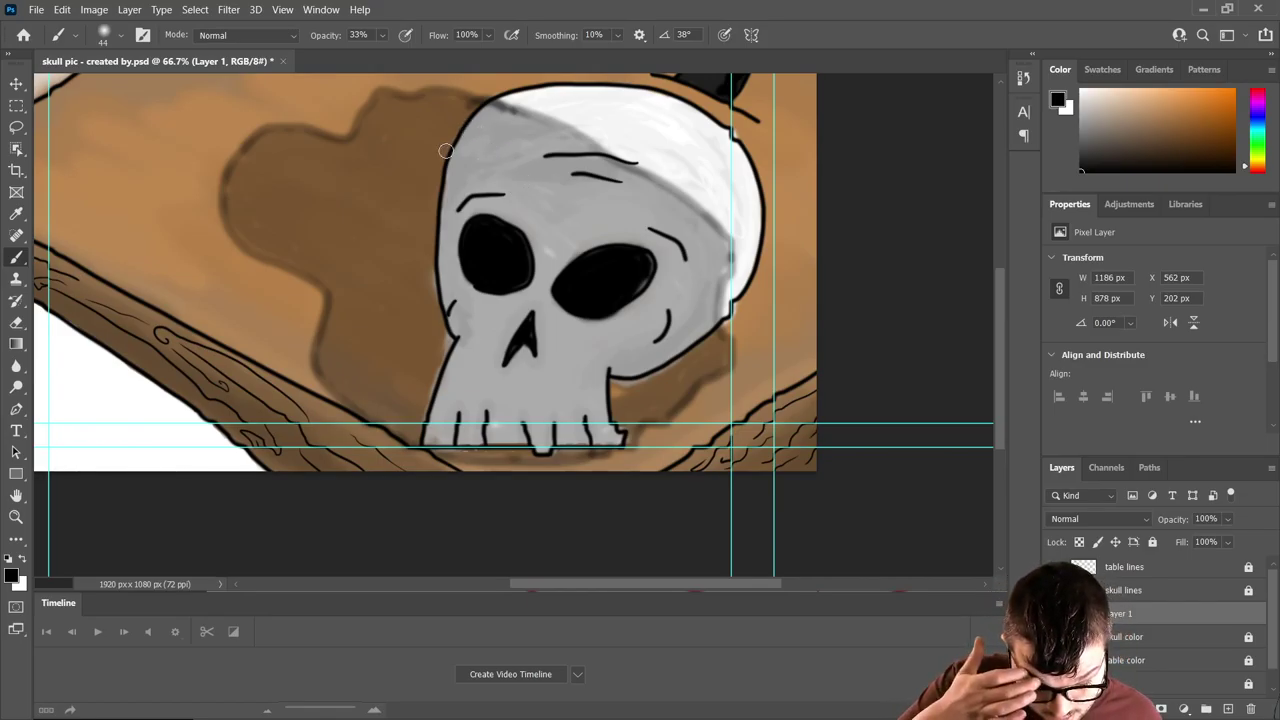
key(e)
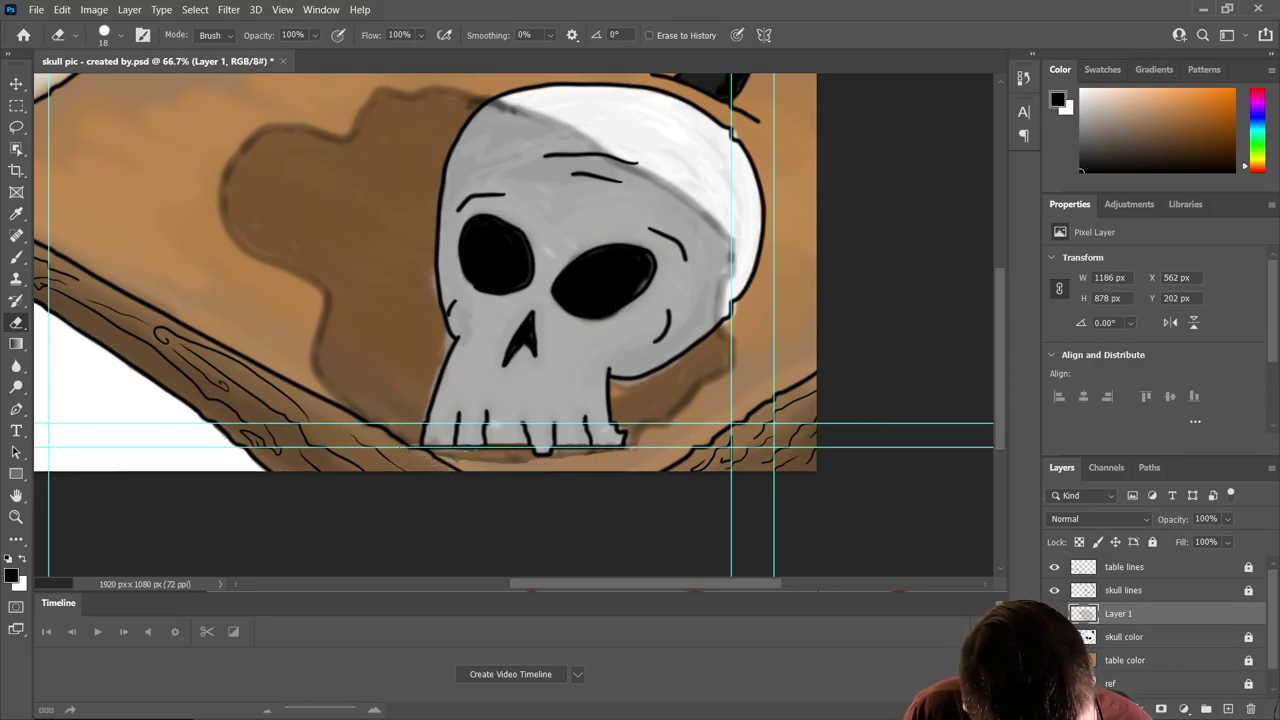
- Erase excess shadow left of the skull and along its right edge, jaw and teeth
mouse_move(351, 415)
mouse_down()
mouse_move(407, 441)
mouse_move(332, 384)
mouse_move(336, 410)
mouse_move(298, 328)
mouse_move(314, 349)
mouse_move(303, 303)
mouse_move(339, 320)
mouse_move(307, 281)
mouse_move(327, 296)
mouse_move(321, 283)
mouse_move(240, 249)
mouse_move(253, 266)
mouse_move(223, 203)
mouse_move(234, 233)
mouse_move(223, 222)
mouse_move(211, 161)
mouse_move(230, 190)
mouse_move(217, 173)
mouse_move(237, 176)
mouse_move(233, 156)
mouse_move(236, 177)
mouse_move(260, 129)
mouse_move(219, 191)
mouse_move(218, 222)
mouse_move(229, 164)
mouse_move(259, 126)
mouse_move(252, 134)
mouse_move(320, 141)
mouse_move(307, 123)
mouse_move(273, 126)
mouse_move(339, 137)
mouse_move(321, 140)
mouse_move(365, 118)
mouse_move(354, 139)
mouse_move(386, 97)
mouse_move(357, 115)
mouse_move(383, 96)
mouse_move(373, 72)
mouse_move(400, 102)
mouse_move(397, 89)
mouse_move(439, 100)
mouse_move(435, 87)
mouse_move(576, 125)
mouse_move(740, 260)
mouse_up()
mouse_move(752, 312)
mouse_down()
mouse_move(722, 282)
mouse_move(728, 330)
mouse_move(723, 252)
mouse_move(729, 355)
mouse_move(730, 305)
mouse_up()
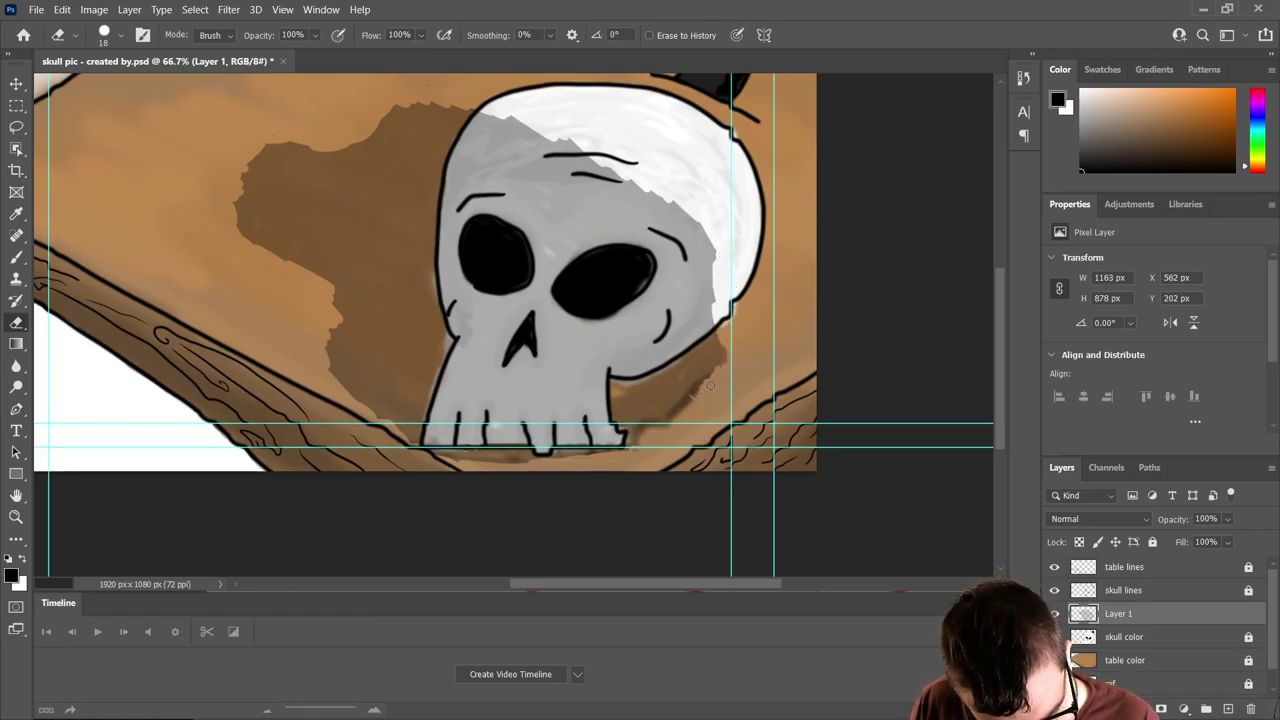
right_click(660, 424)
click(622, 404)
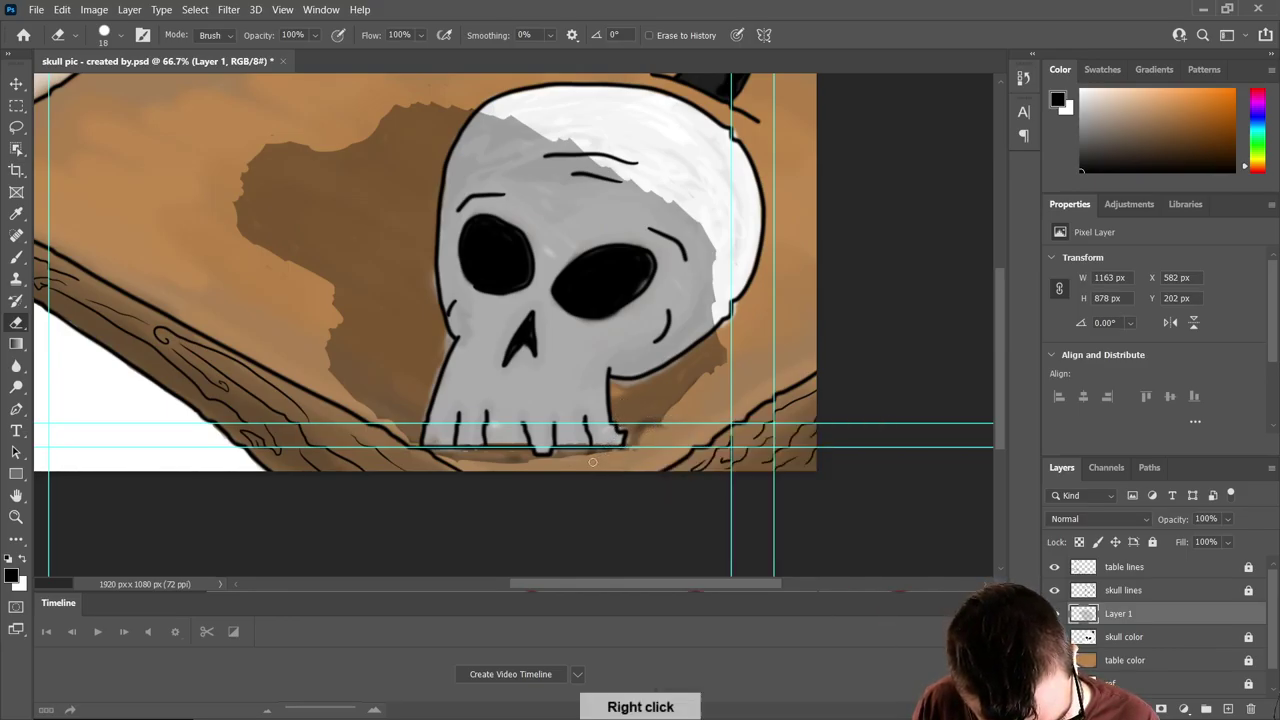
mouse_move(600, 452)
mouse_down()
mouse_move(645, 437)
mouse_move(618, 440)
mouse_up()
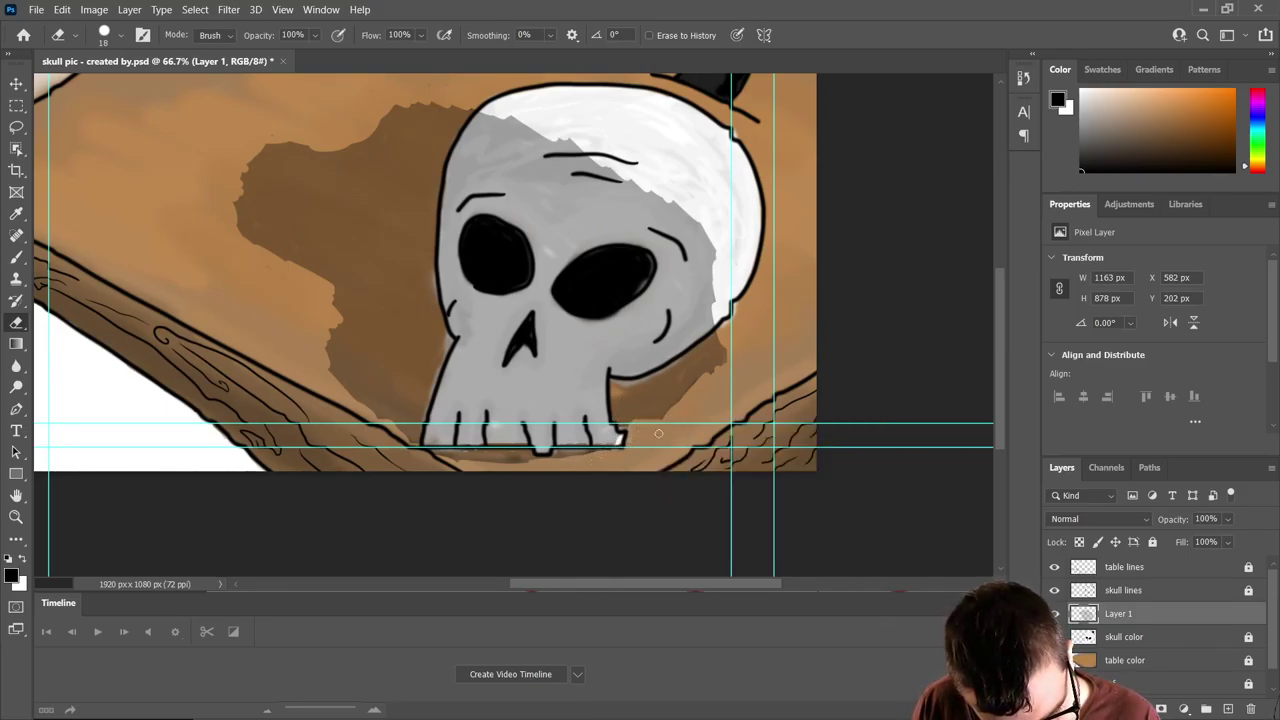
drag(701, 392, 718, 372)
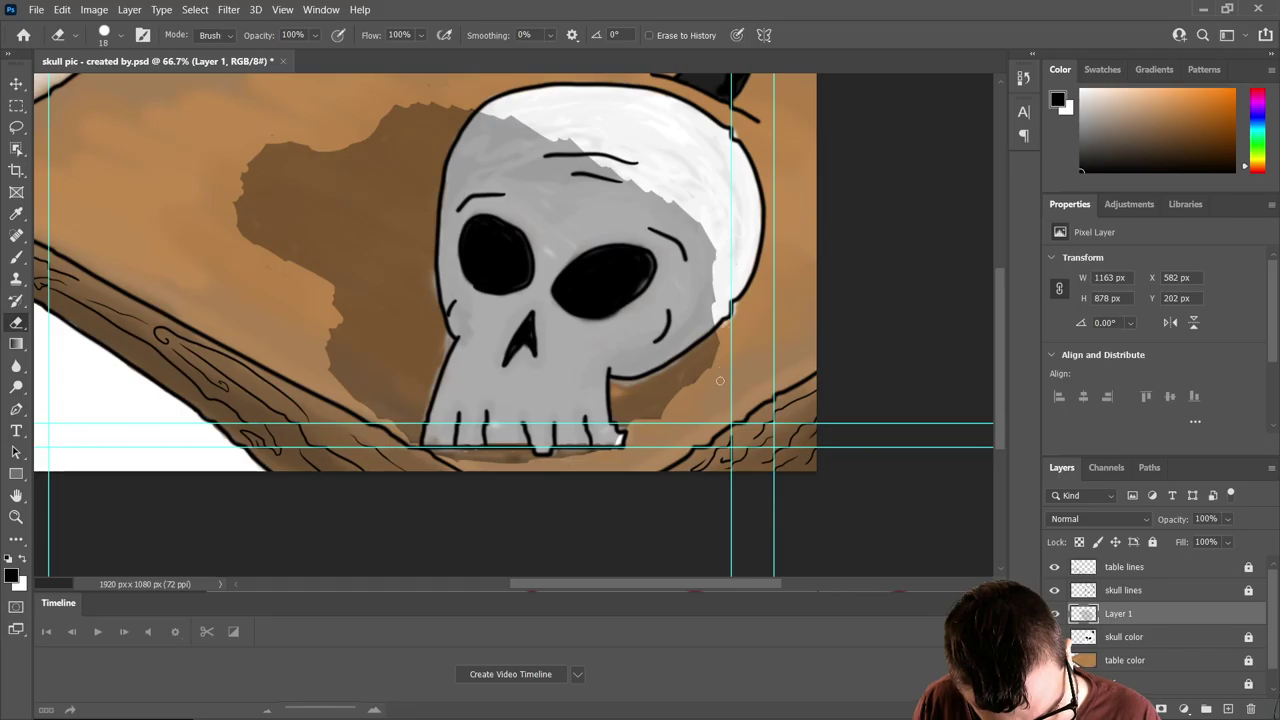
drag(592, 461, 573, 459)
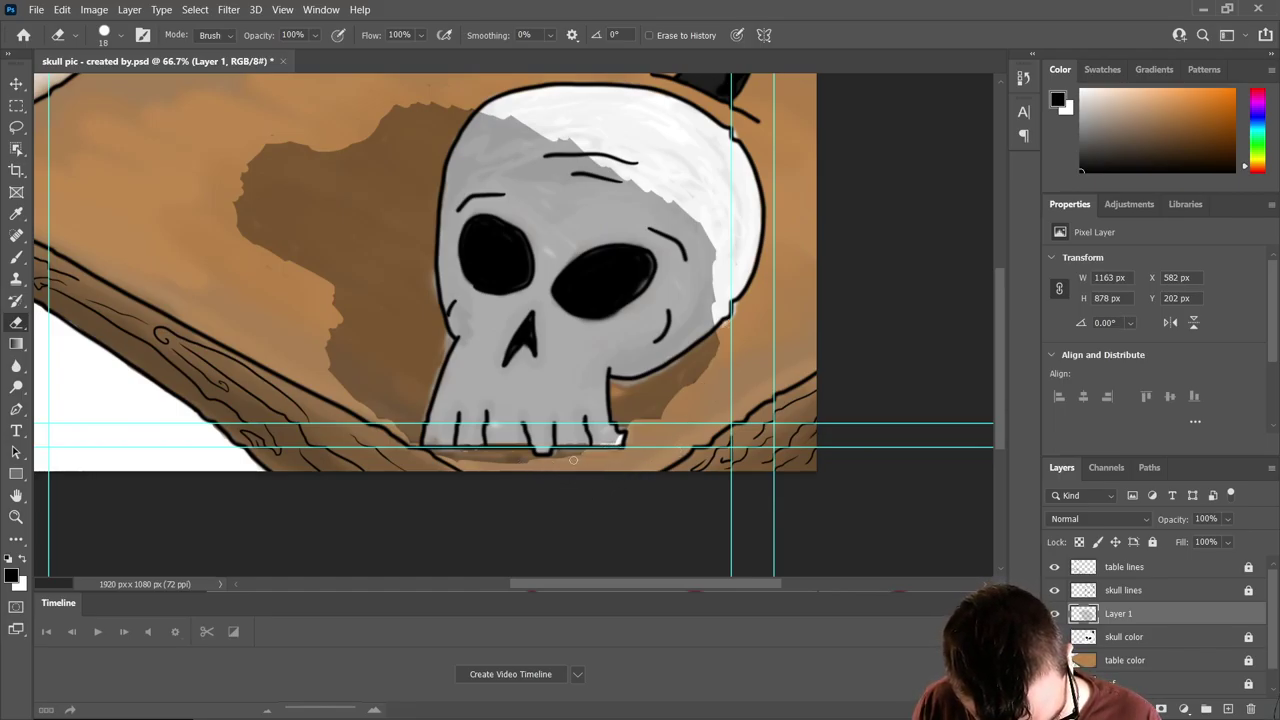
mouse_move(480, 480)
mouse_down()
mouse_move(411, 473)
mouse_move(409, 462)
mouse_move(565, 467)
mouse_move(465, 496)
mouse_up()
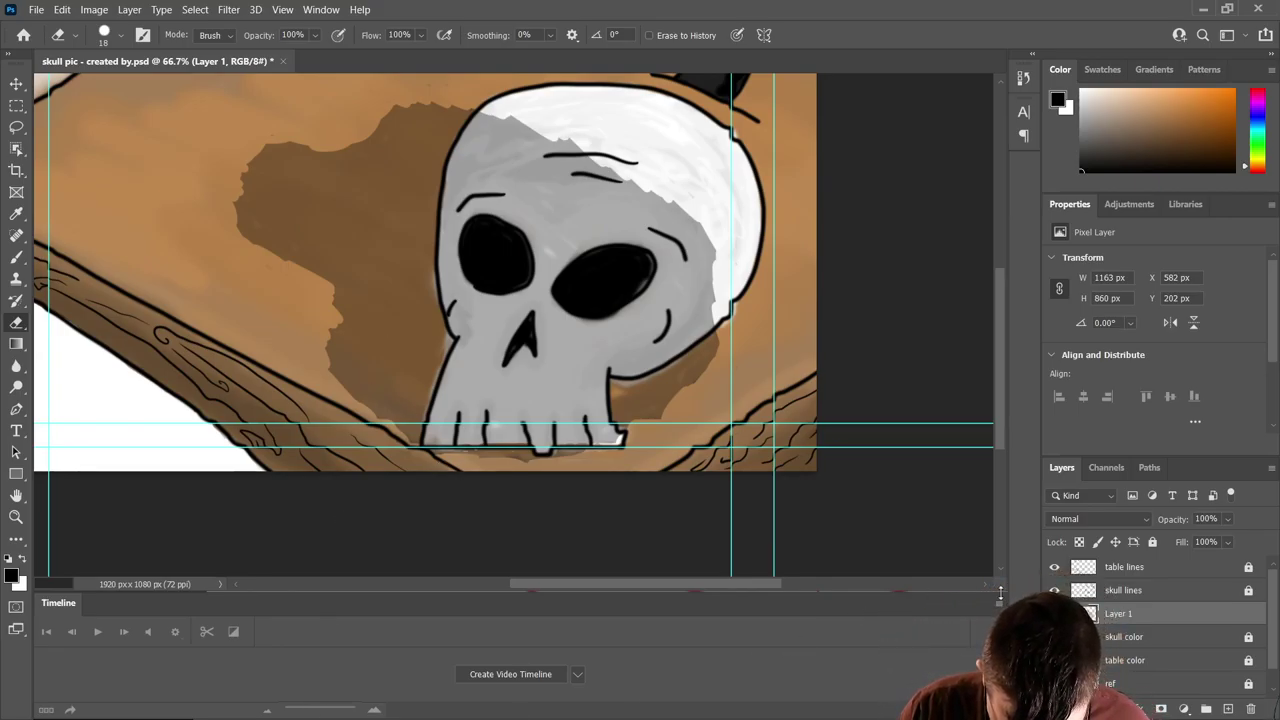
double_click(1137, 614)
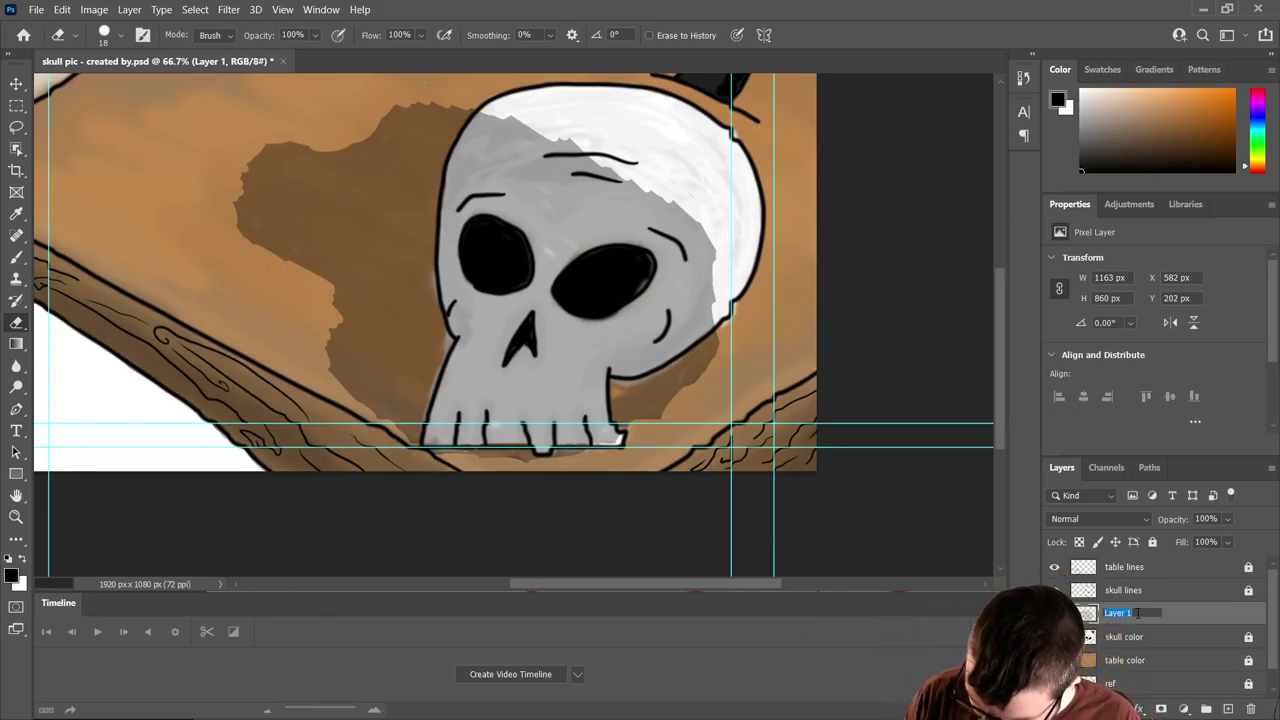
- Rename Layer 1 to 'shadow', move it below skull color and lock it
text(shadow)
key(Return)
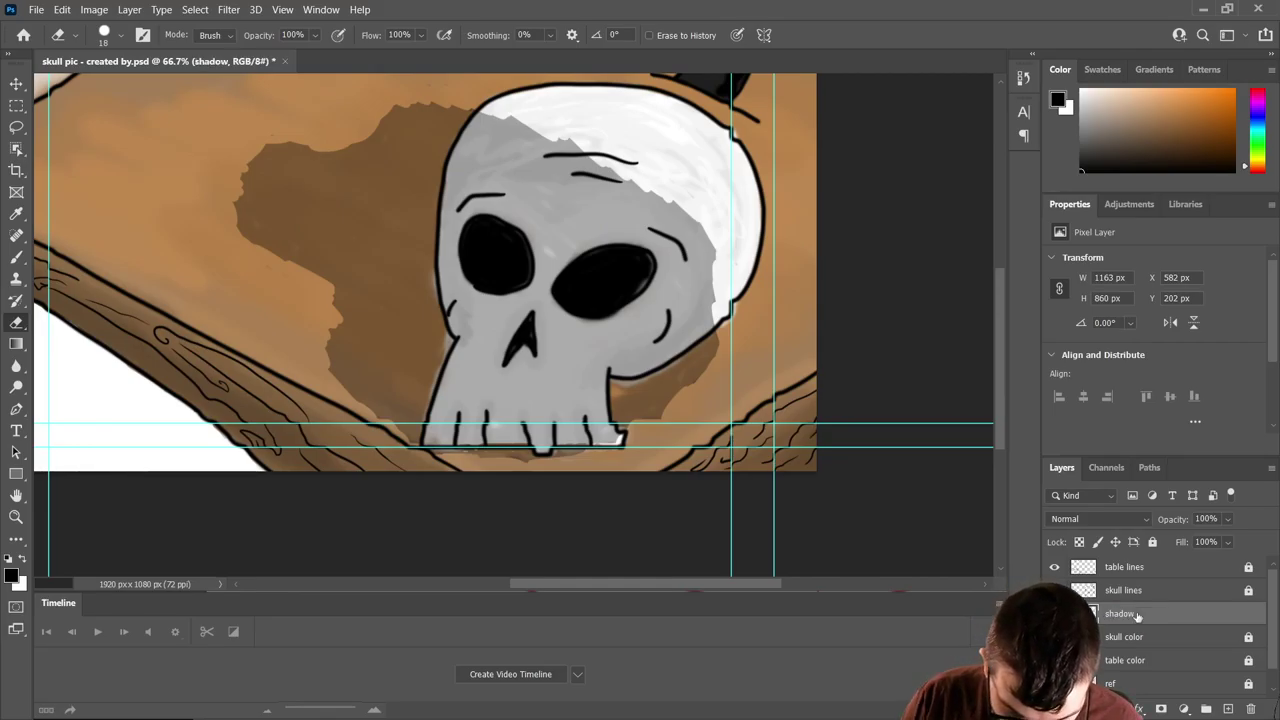
drag(1138, 614, 1131, 655)
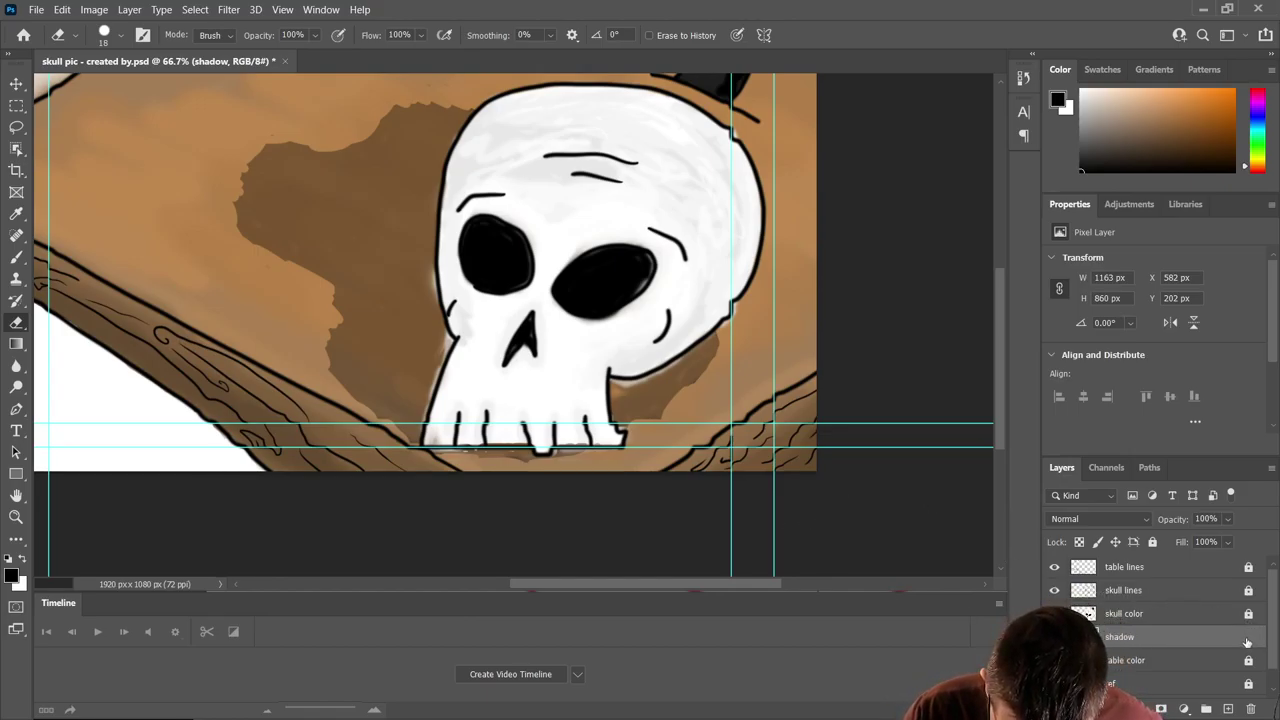
click(1153, 542)
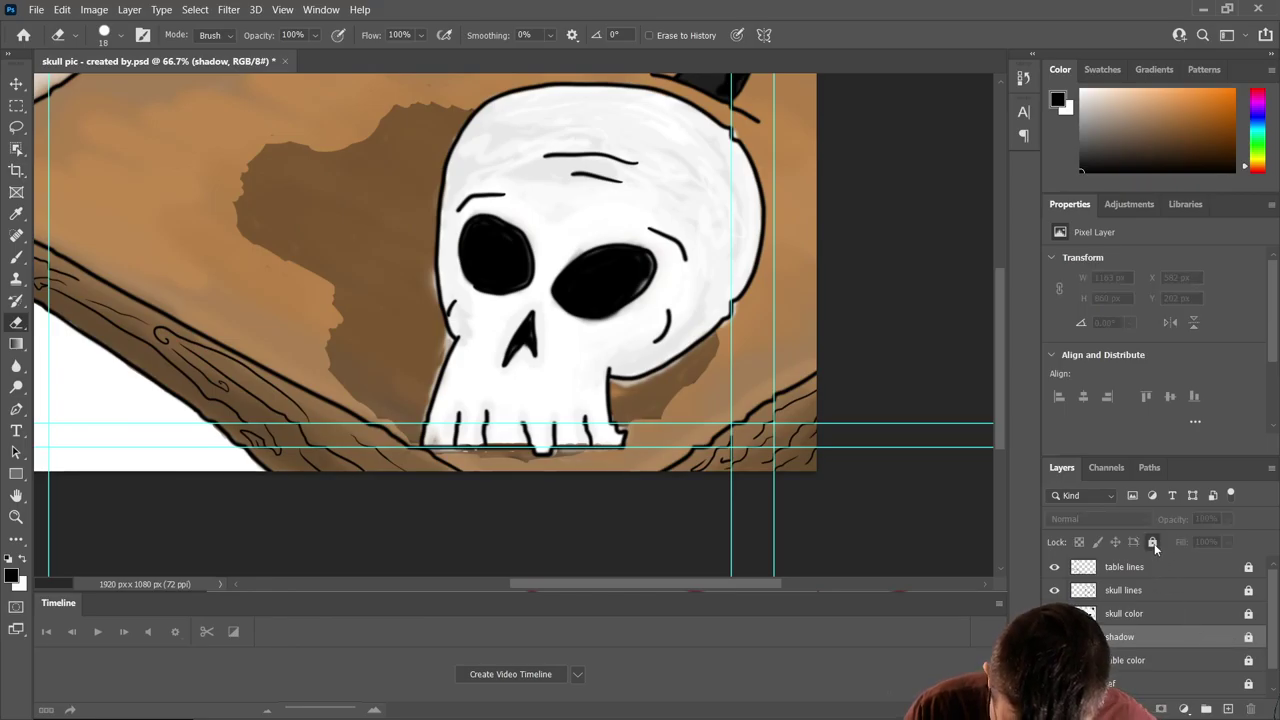
- Save, add two new layers and move Layer 2 above skull color
key(ctrl+s)
click(1227, 708)
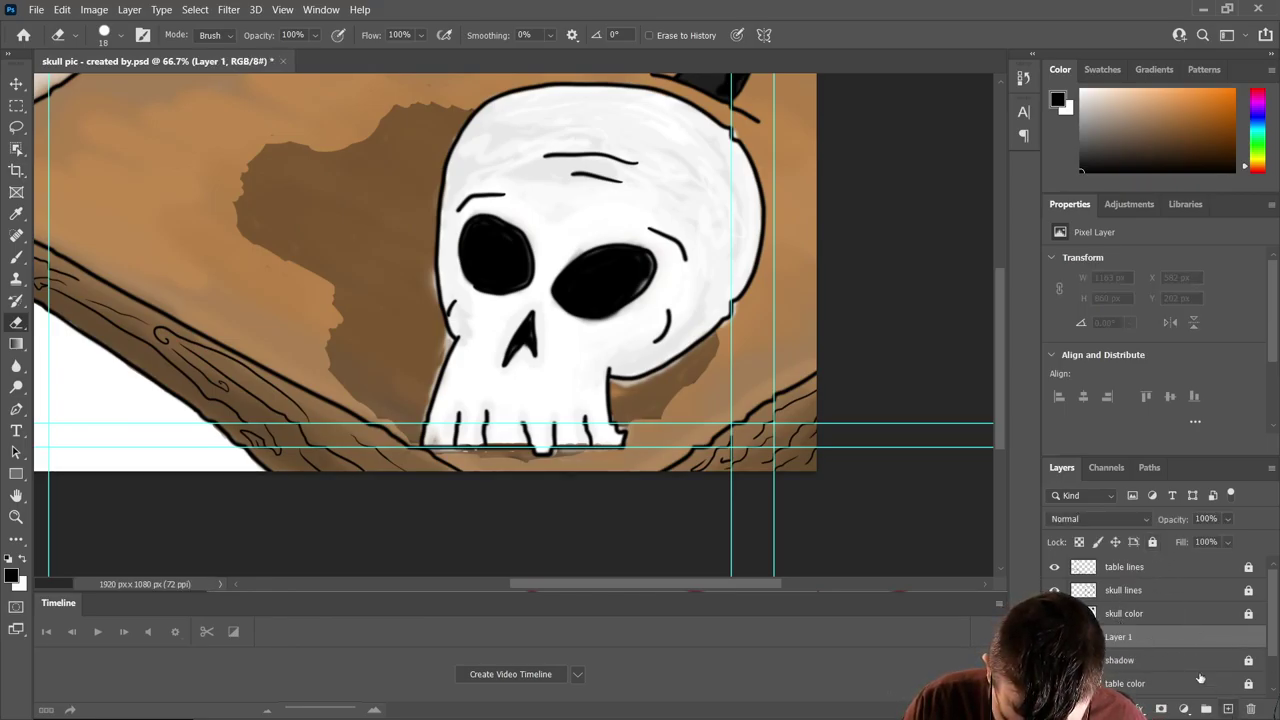
click(1227, 708)
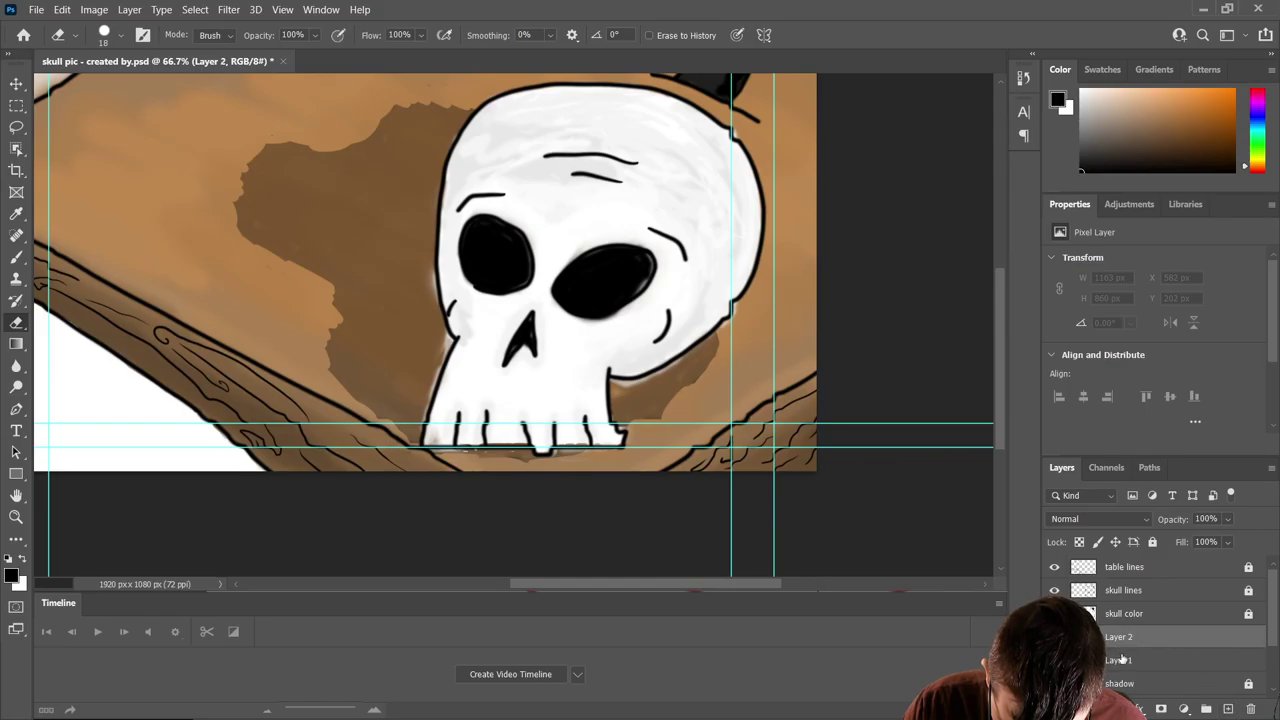
drag(1122, 647, 1118, 591)
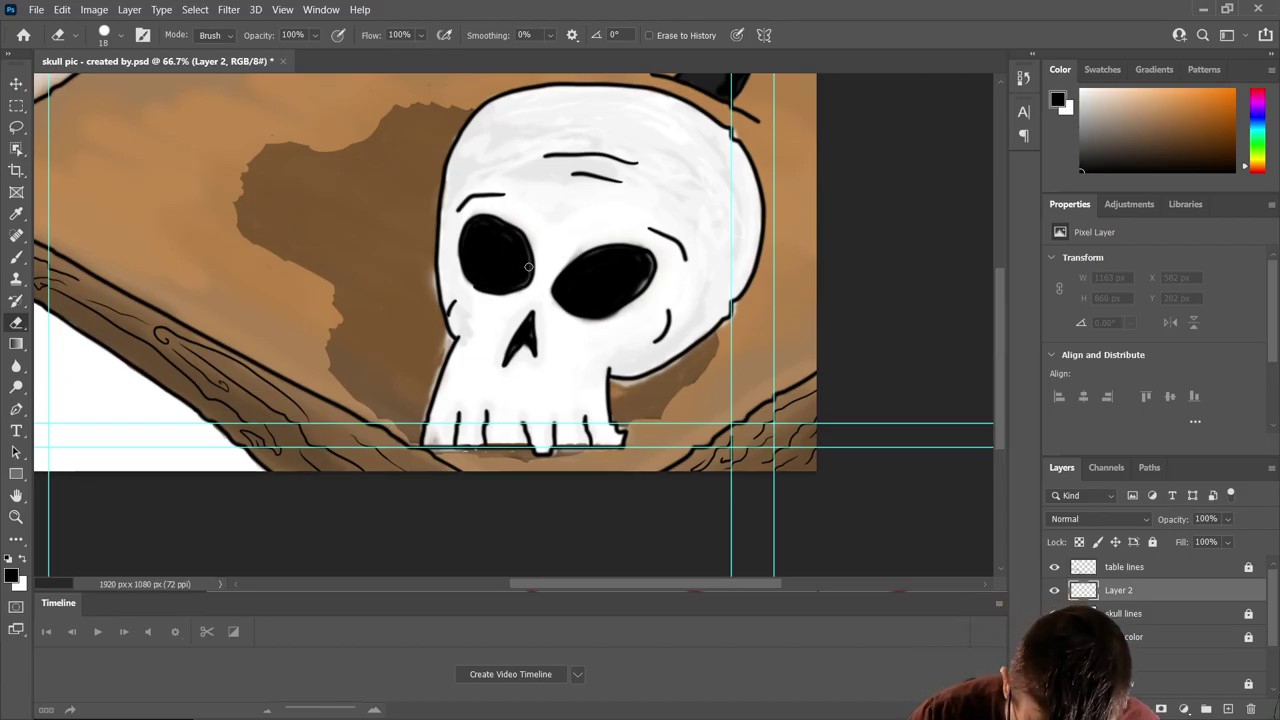
- Paint soft grey shading under both eye sockets, along the skull's left side and top edge
click(17, 257)
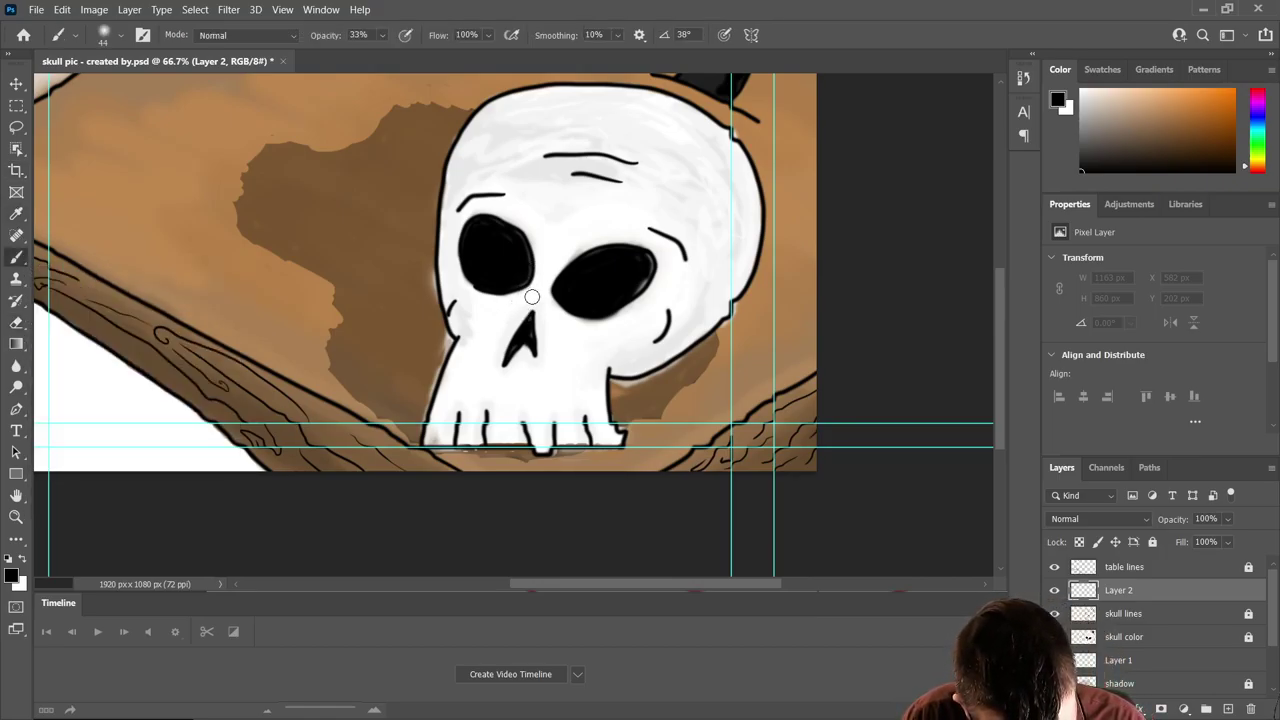
mouse_move(548, 292)
mouse_down()
mouse_move(568, 318)
mouse_move(607, 325)
mouse_move(651, 271)
mouse_up()
mouse_move(522, 286)
mouse_down()
mouse_move(498, 305)
mouse_move(470, 284)
mouse_move(453, 262)
mouse_move(464, 212)
mouse_up()
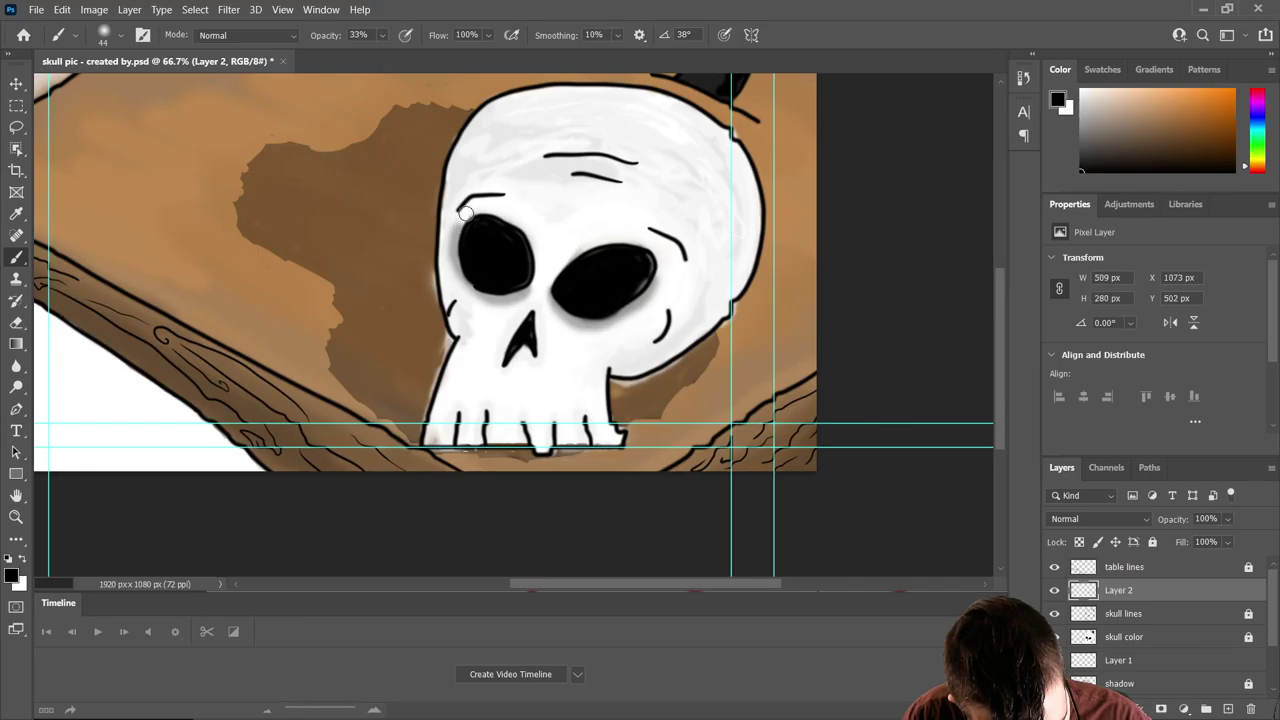
mouse_move(461, 329)
mouse_down()
mouse_move(446, 298)
mouse_move(451, 186)
mouse_move(490, 106)
mouse_move(447, 196)
mouse_move(445, 312)
mouse_move(473, 292)
mouse_move(474, 331)
mouse_move(427, 447)
mouse_move(459, 355)
mouse_move(428, 440)
mouse_move(445, 445)
mouse_move(460, 410)
mouse_move(464, 441)
mouse_move(515, 440)
mouse_move(473, 403)
mouse_move(458, 340)
mouse_move(470, 318)
mouse_up()
mouse_move(506, 114)
mouse_down()
mouse_move(554, 92)
mouse_move(484, 112)
mouse_move(453, 164)
mouse_move(491, 119)
mouse_move(450, 225)
mouse_move(453, 269)
mouse_move(470, 261)
mouse_move(467, 311)
mouse_move(457, 282)
mouse_move(469, 335)
mouse_move(451, 255)
mouse_move(469, 333)
mouse_move(470, 165)
mouse_move(569, 89)
mouse_move(497, 135)
mouse_move(467, 177)
mouse_move(479, 167)
mouse_move(465, 258)
mouse_move(470, 214)
mouse_move(472, 375)
mouse_move(505, 432)
mouse_move(453, 368)
mouse_move(430, 440)
mouse_move(466, 426)
mouse_move(465, 438)
mouse_move(482, 436)
mouse_move(451, 385)
mouse_up()
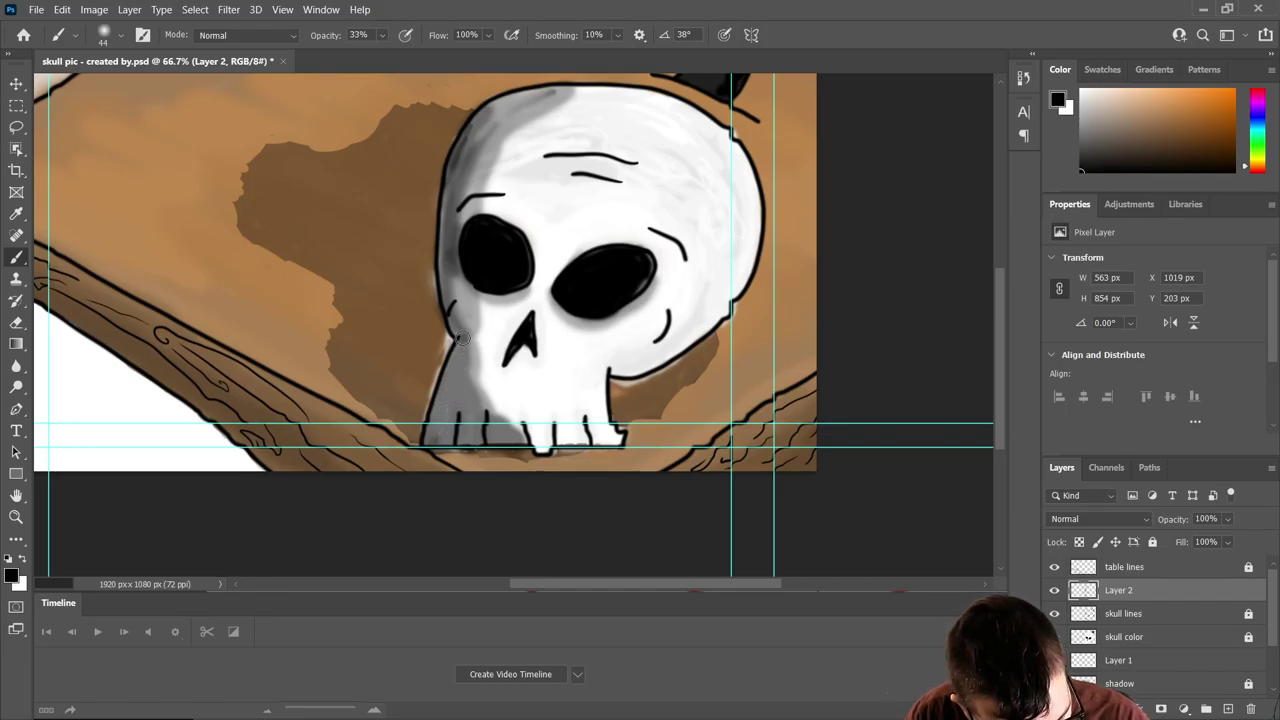
drag(462, 339, 473, 324)
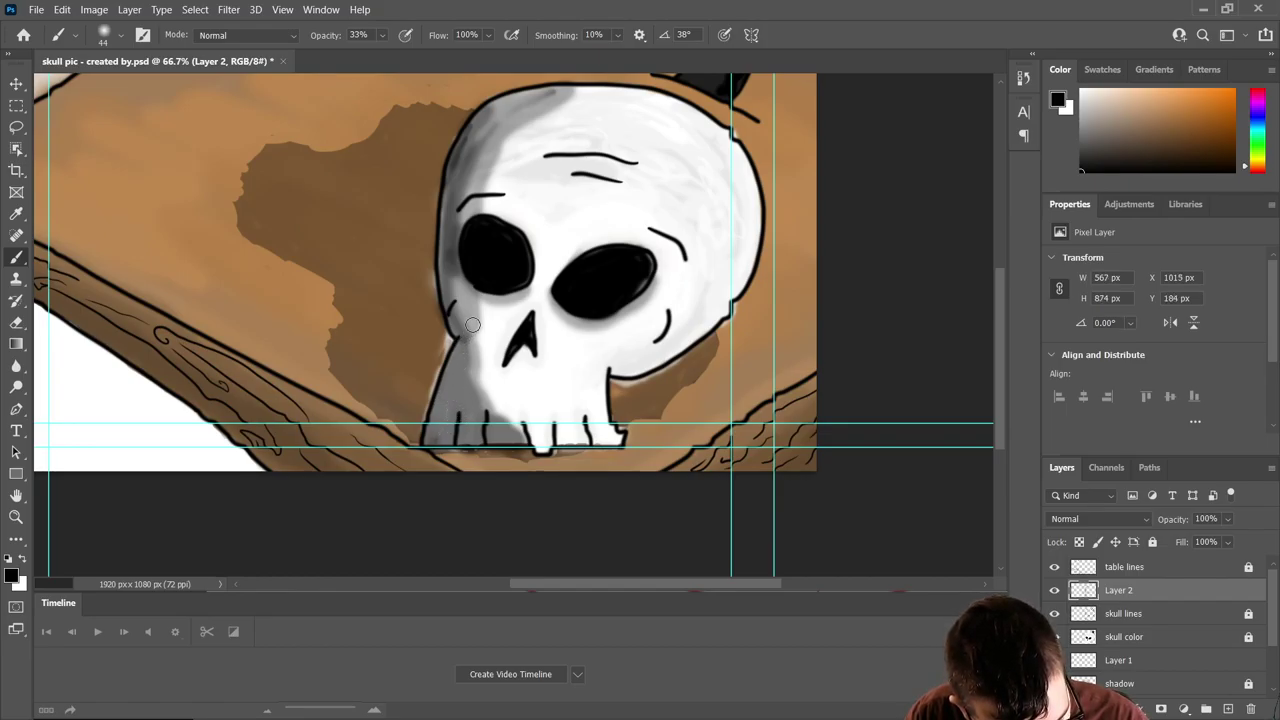
- Set a low-opacity eraser and lighten the skull's lower-left shading toward the teeth
click(16, 322)
click(313, 35)
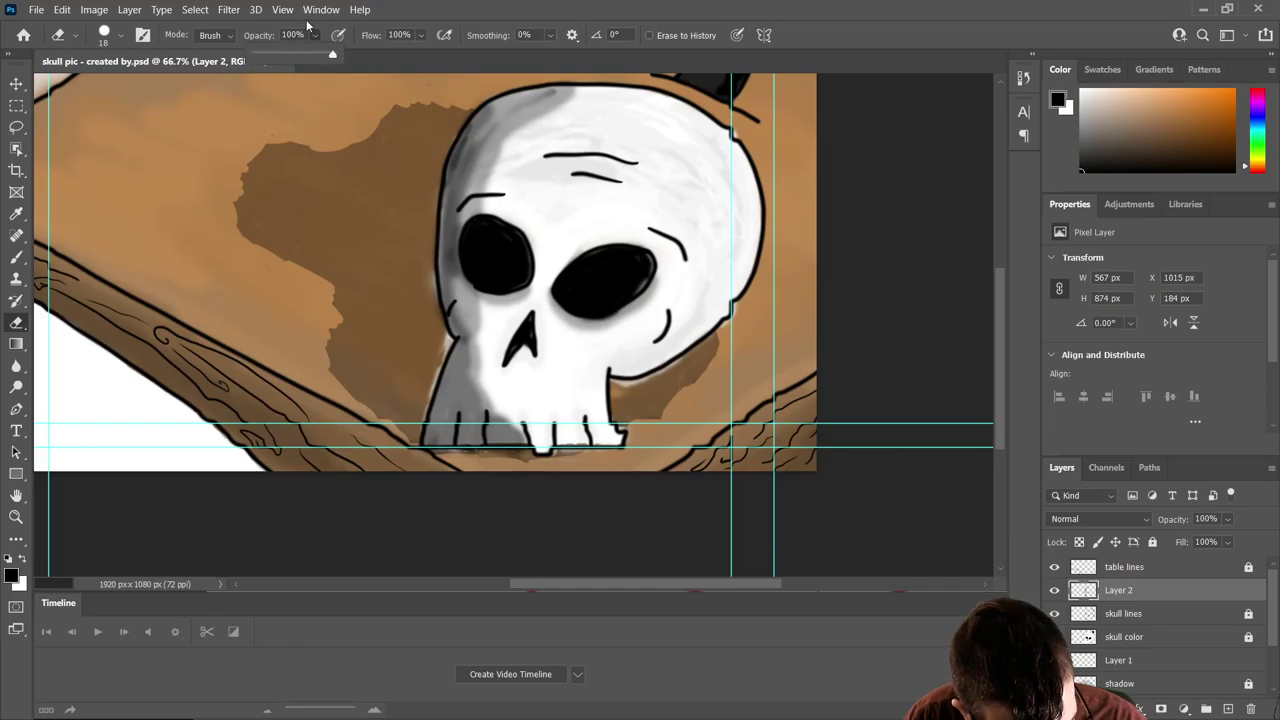
drag(325, 54, 274, 60)
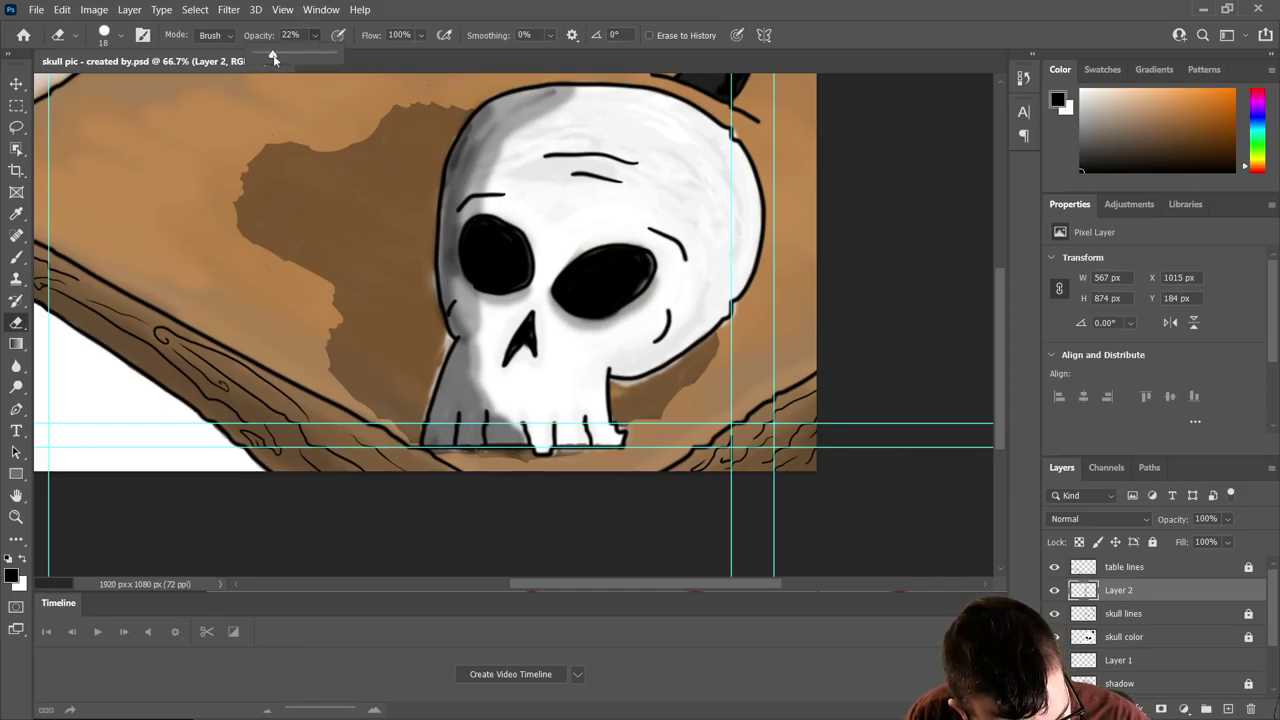
click(484, 378)
mouse_move(469, 384)
mouse_down()
mouse_move(509, 435)
mouse_move(467, 409)
mouse_move(478, 352)
mouse_up()
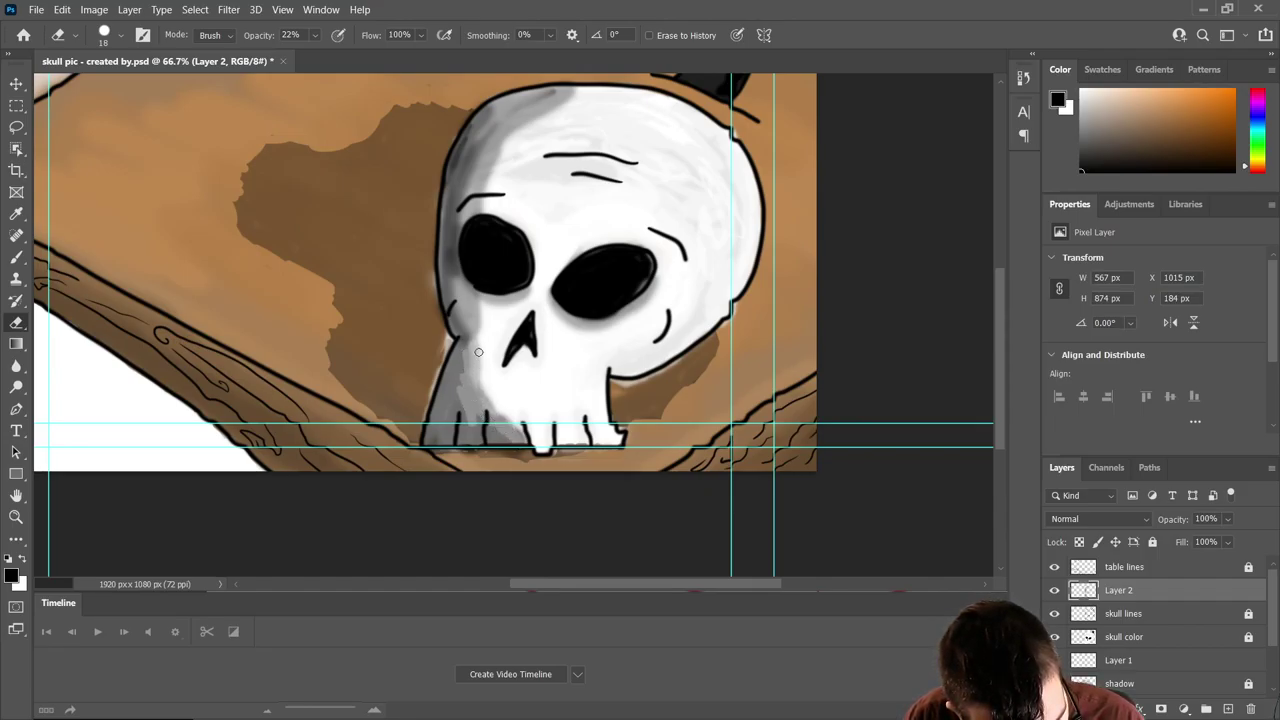
mouse_move(465, 402)
mouse_down()
mouse_move(487, 437)
mouse_move(477, 422)
mouse_move(517, 447)
mouse_up()
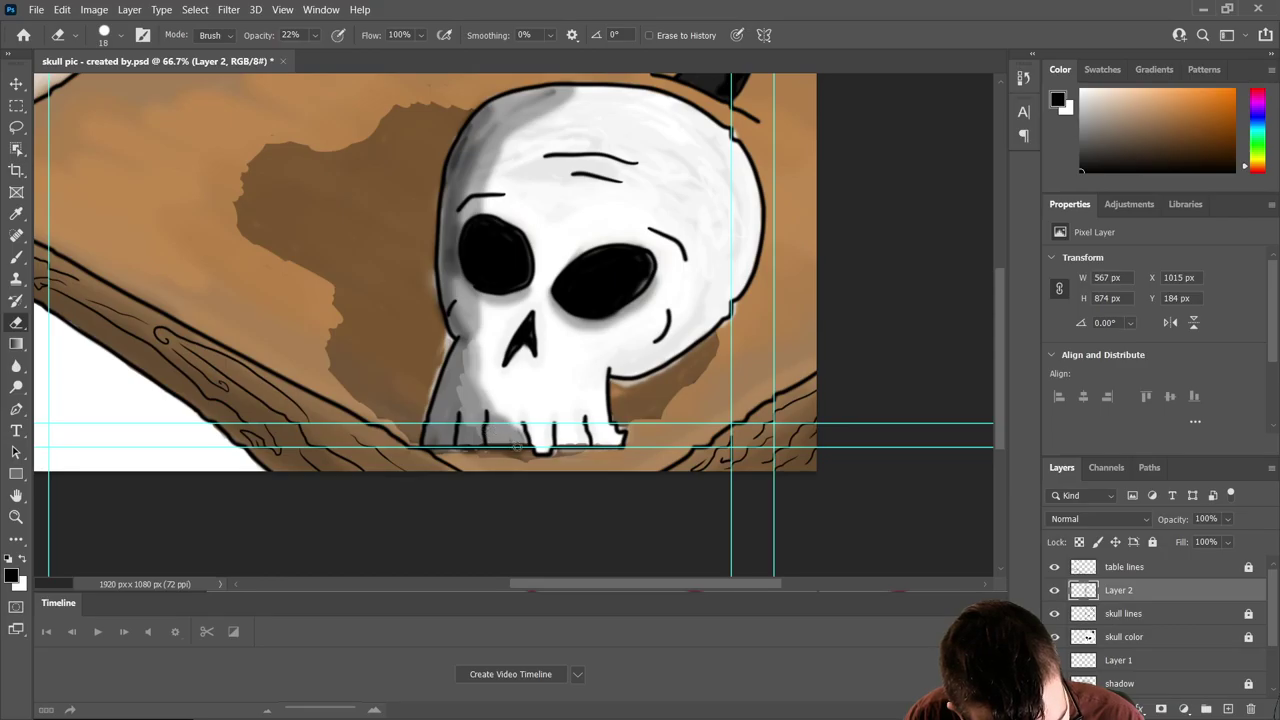
drag(457, 374, 462, 381)
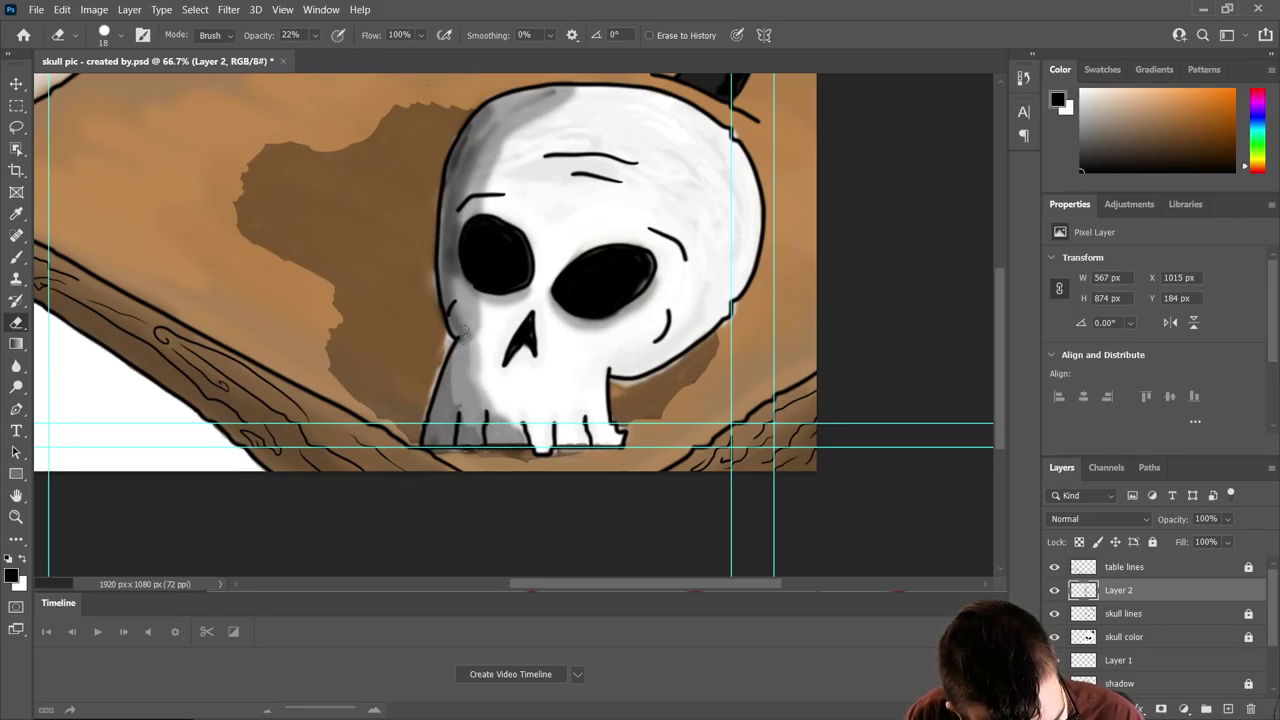
- Lighten the shading along the left edge, between the front teeth, lower jaw and forehead
mouse_move(463, 330)
mouse_down()
mouse_move(477, 193)
mouse_move(479, 207)
mouse_move(504, 139)
mouse_move(557, 98)
mouse_move(559, 113)
mouse_move(533, 106)
mouse_move(522, 76)
mouse_move(533, 92)
mouse_move(487, 103)
mouse_move(553, 90)
mouse_move(519, 119)
mouse_up()
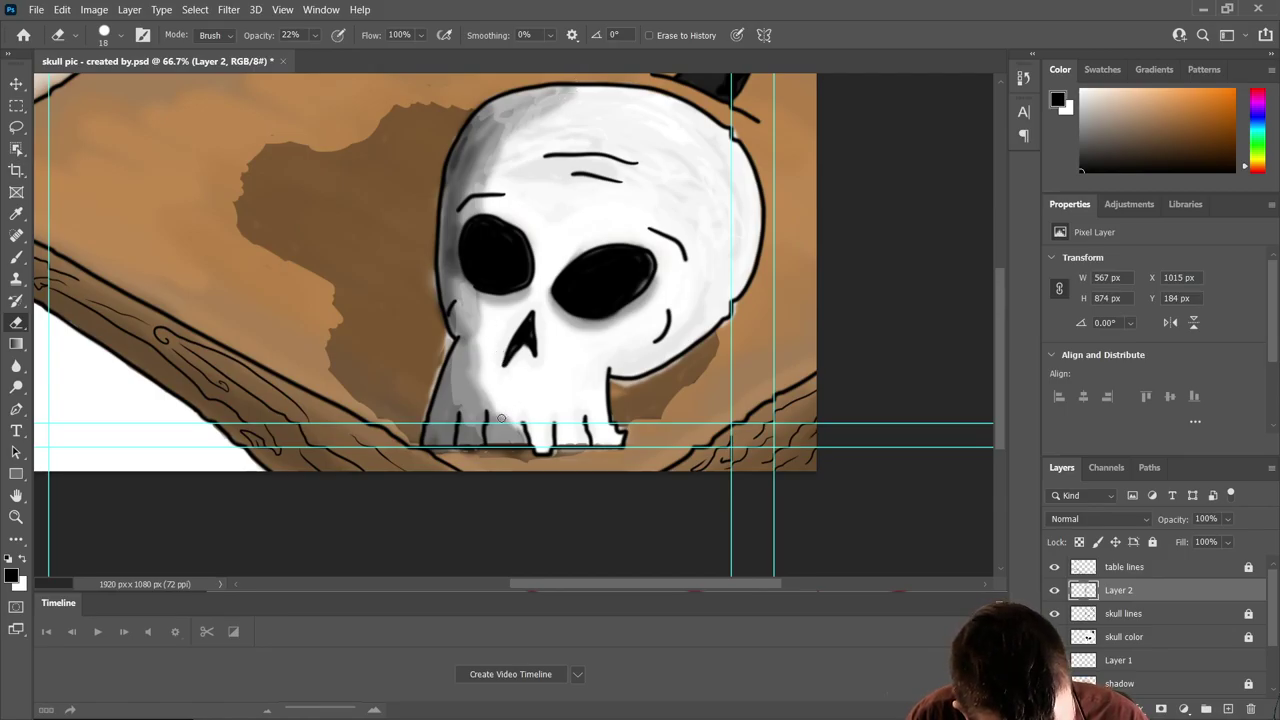
mouse_move(527, 443)
mouse_down()
mouse_move(497, 409)
mouse_move(509, 440)
mouse_move(498, 423)
mouse_move(469, 346)
mouse_move(506, 444)
mouse_move(450, 357)
mouse_up()
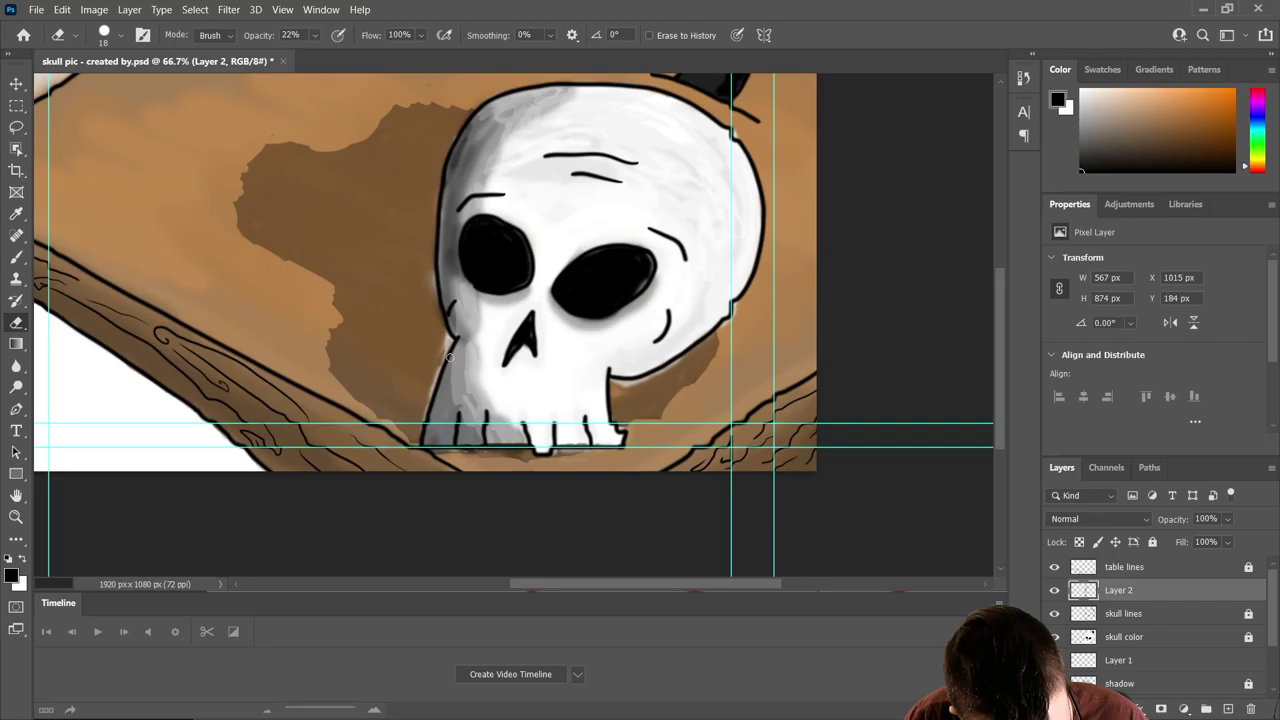
mouse_move(456, 402)
mouse_down()
mouse_move(506, 417)
mouse_move(458, 367)
mouse_move(479, 417)
mouse_move(460, 298)
mouse_up()
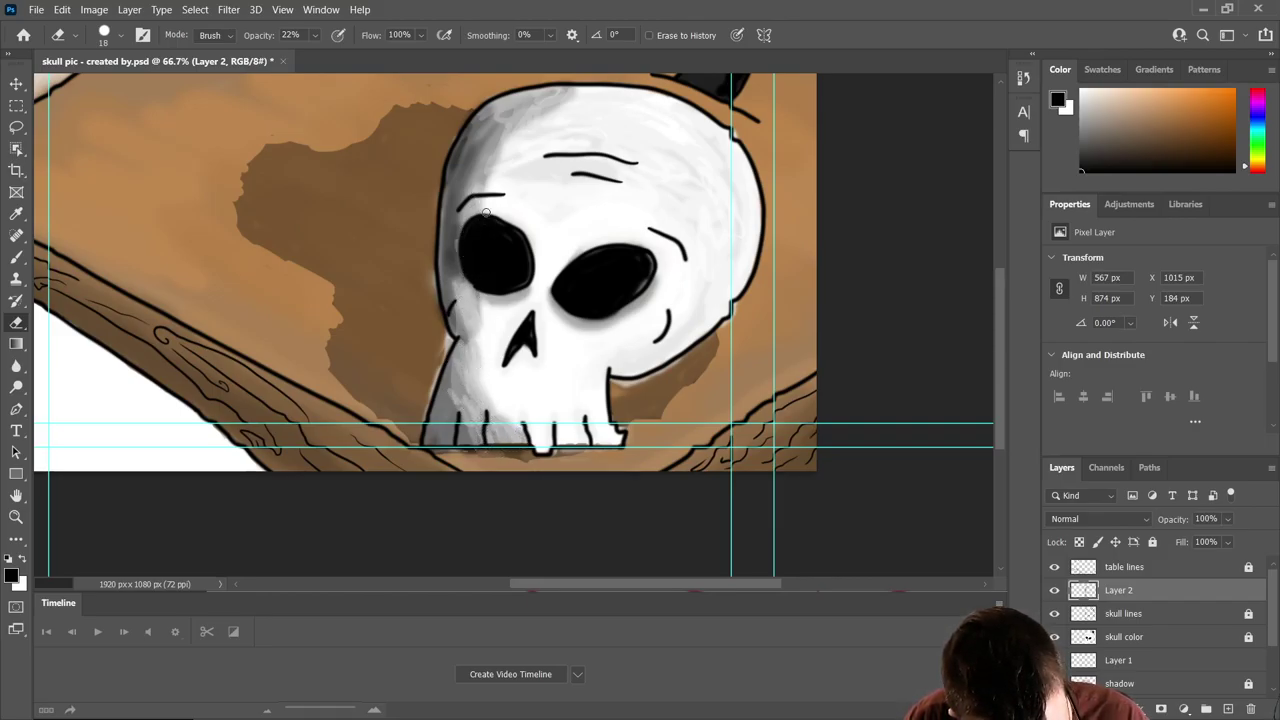
drag(478, 198, 492, 152)
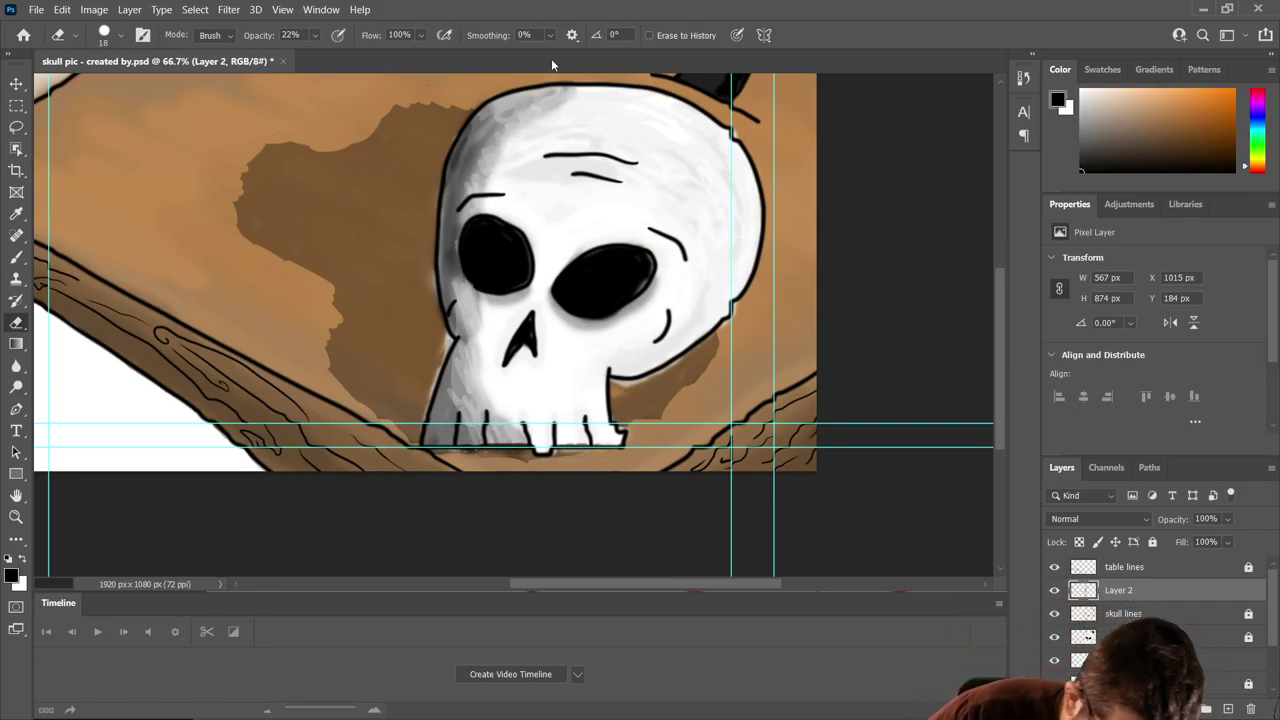
mouse_move(430, 440)
mouse_down()
mouse_move(461, 436)
mouse_move(446, 398)
mouse_move(468, 438)
mouse_move(455, 353)
mouse_move(496, 428)
mouse_move(493, 385)
mouse_move(447, 315)
mouse_move(462, 339)
mouse_move(438, 220)
mouse_move(471, 296)
mouse_move(462, 150)
mouse_move(474, 171)
mouse_move(457, 110)
mouse_move(499, 170)
mouse_move(479, 92)
mouse_move(529, 146)
mouse_move(529, 69)
mouse_move(577, 112)
mouse_move(563, 128)
mouse_move(525, 125)
mouse_move(555, 95)
mouse_move(531, 97)
mouse_move(456, 173)
mouse_move(468, 183)
mouse_move(432, 261)
mouse_move(470, 213)
mouse_move(436, 344)
mouse_move(445, 365)
mouse_move(452, 326)
mouse_move(425, 471)
mouse_move(482, 355)
mouse_move(488, 474)
mouse_move(520, 384)
mouse_move(411, 473)
mouse_move(482, 285)
mouse_move(454, 472)
mouse_up()
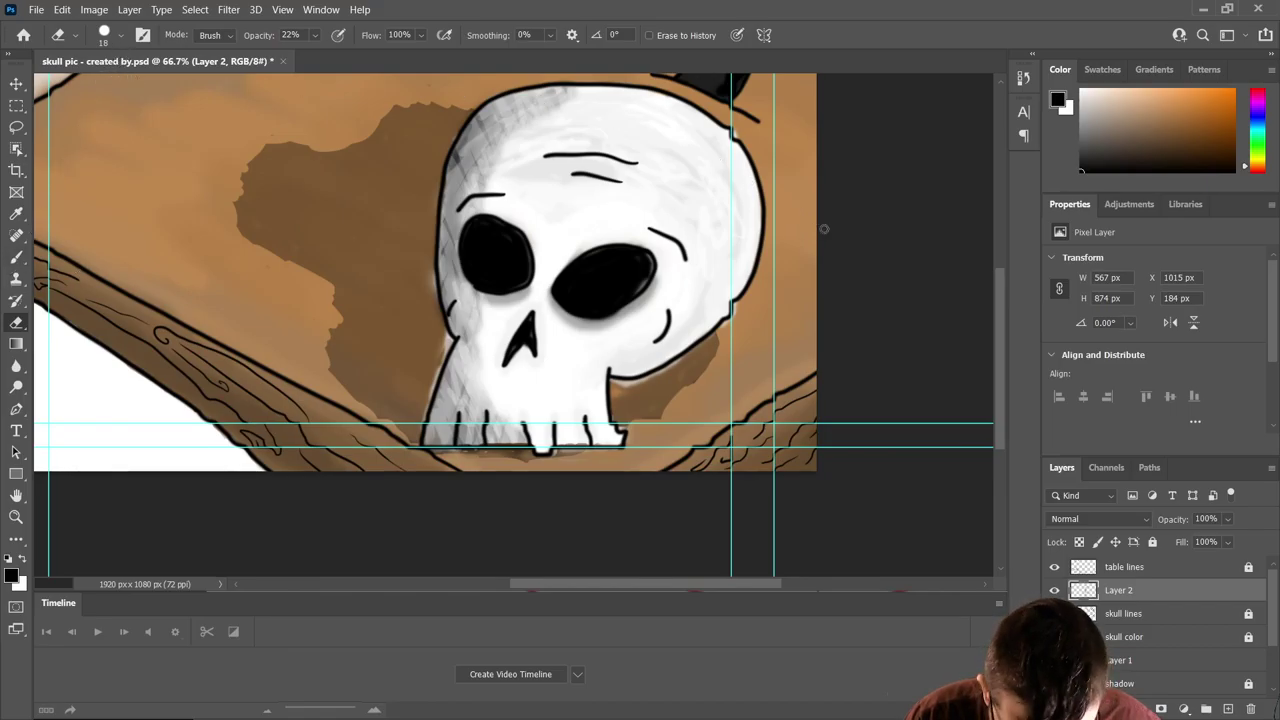
- Paint grey shading on the skull's right cheek up toward the eye socket
click(17, 258)
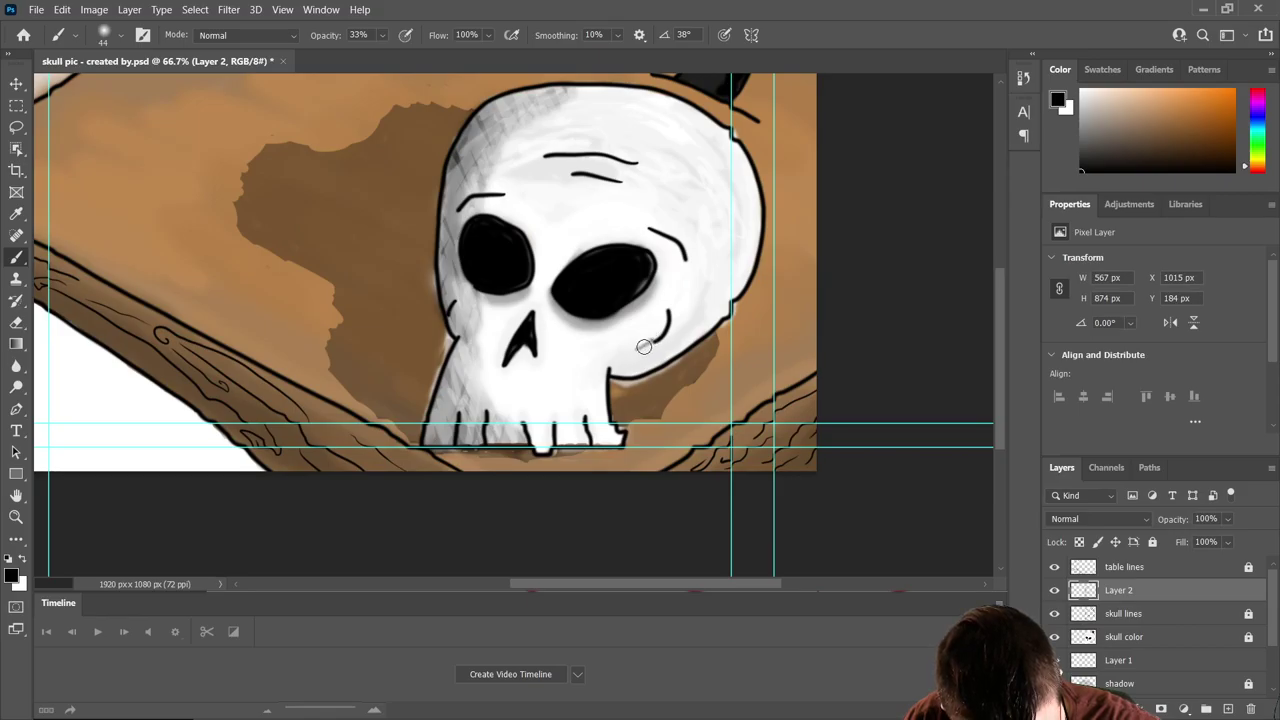
mouse_move(644, 346)
mouse_down()
mouse_move(664, 322)
mouse_move(640, 352)
mouse_move(620, 348)
mouse_move(688, 277)
mouse_move(637, 347)
mouse_move(648, 348)
mouse_move(630, 351)
mouse_move(667, 325)
mouse_up()
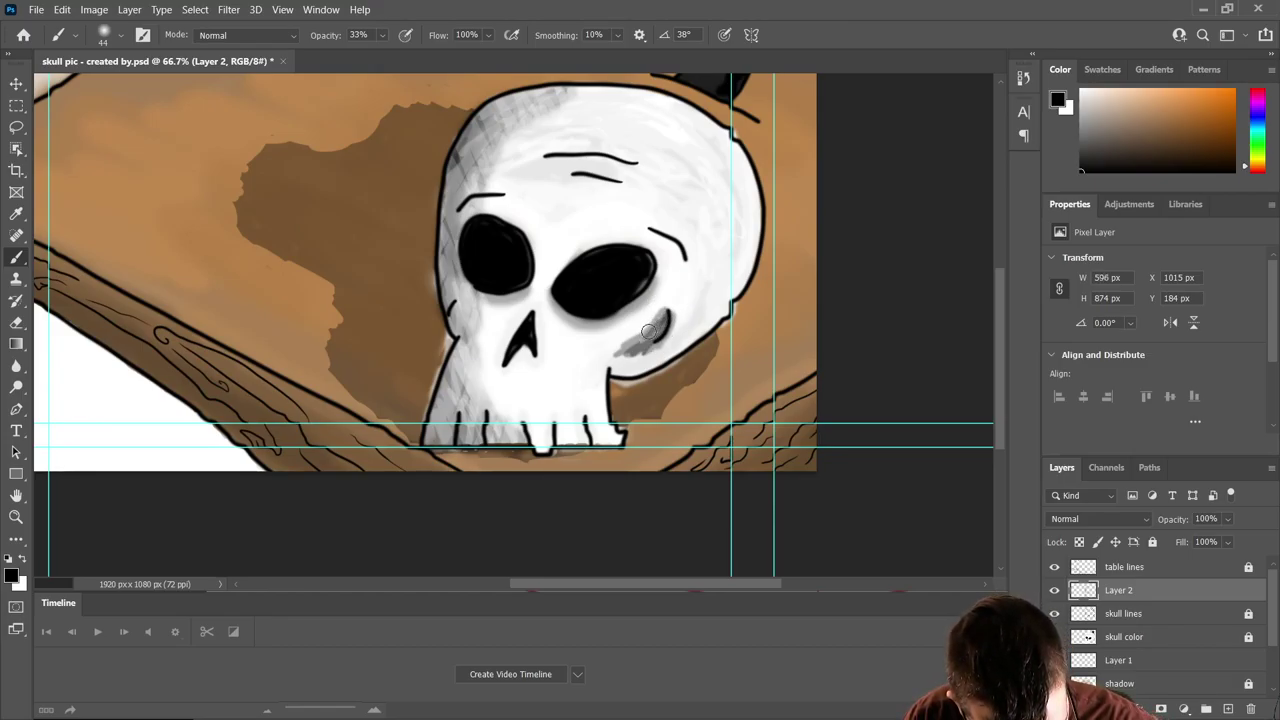
mouse_move(662, 333)
mouse_down()
mouse_move(686, 292)
mouse_move(665, 346)
mouse_move(674, 298)
mouse_up()
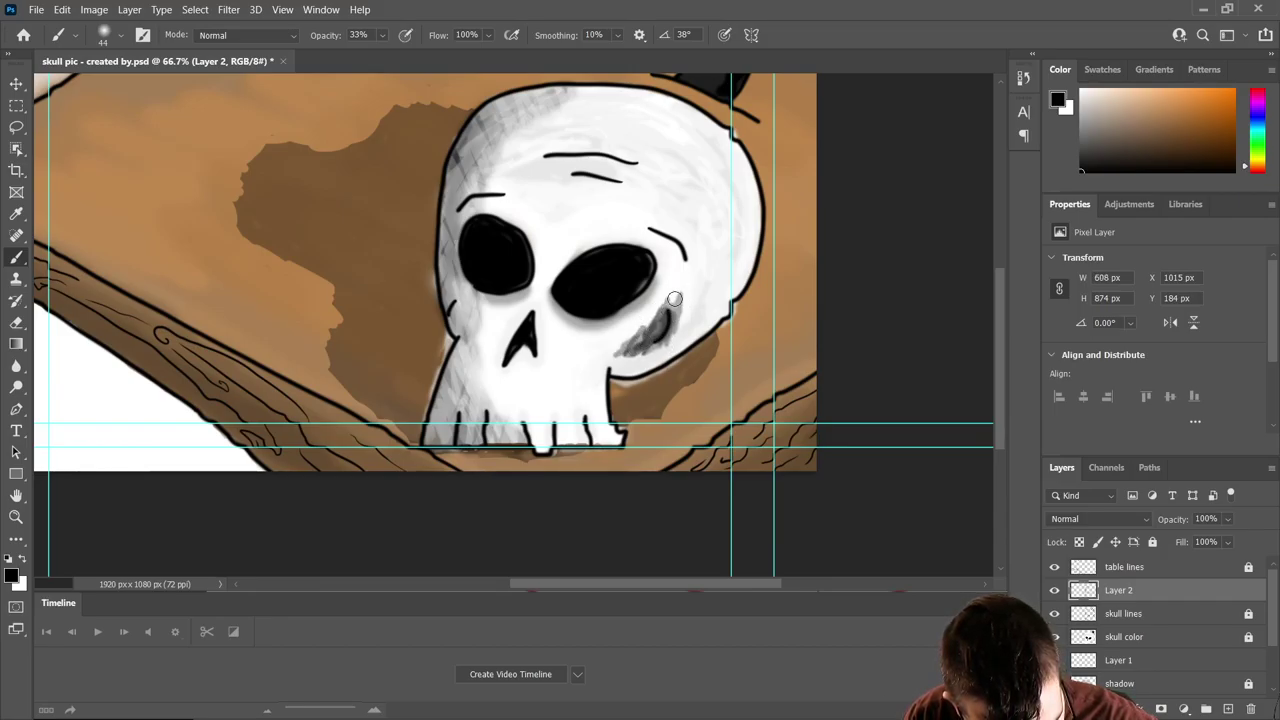
- Soften the right-cheek shading with the eraser and save the document
click(16, 322)
drag(622, 354, 641, 346)
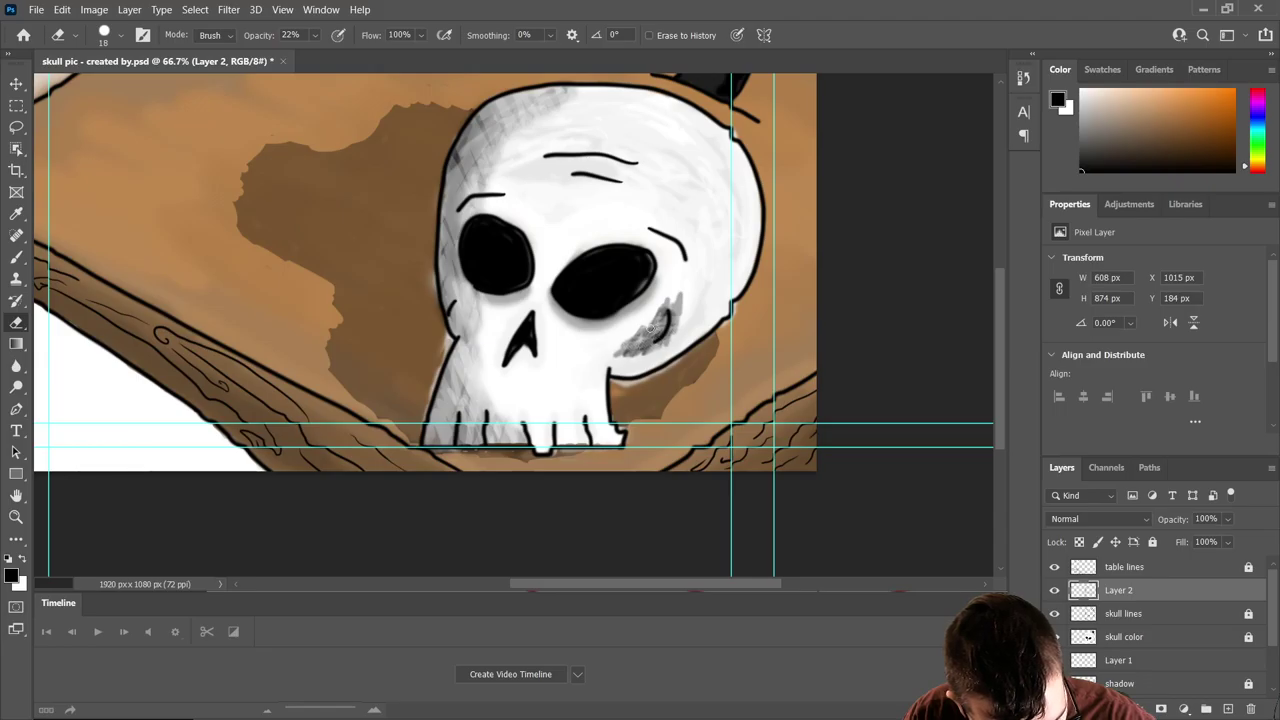
drag(646, 343, 668, 309)
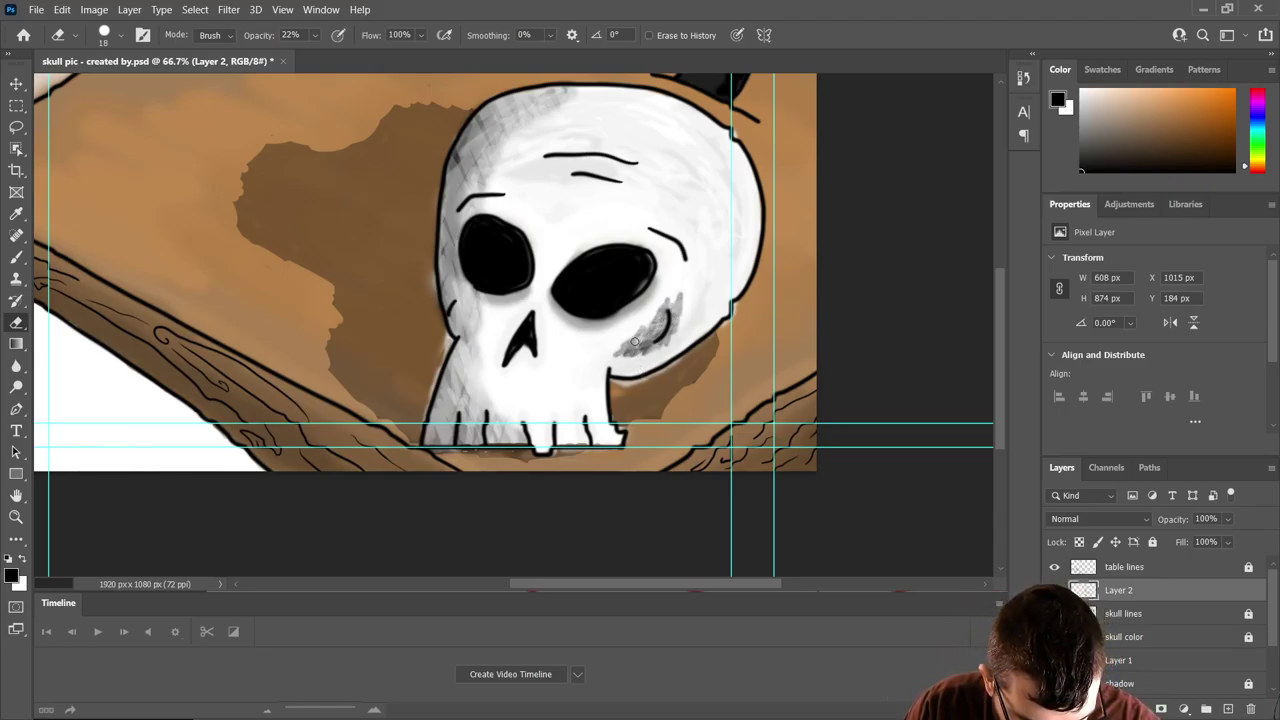
mouse_move(634, 342)
mouse_down()
mouse_move(653, 312)
mouse_move(666, 348)
mouse_move(680, 250)
mouse_up()
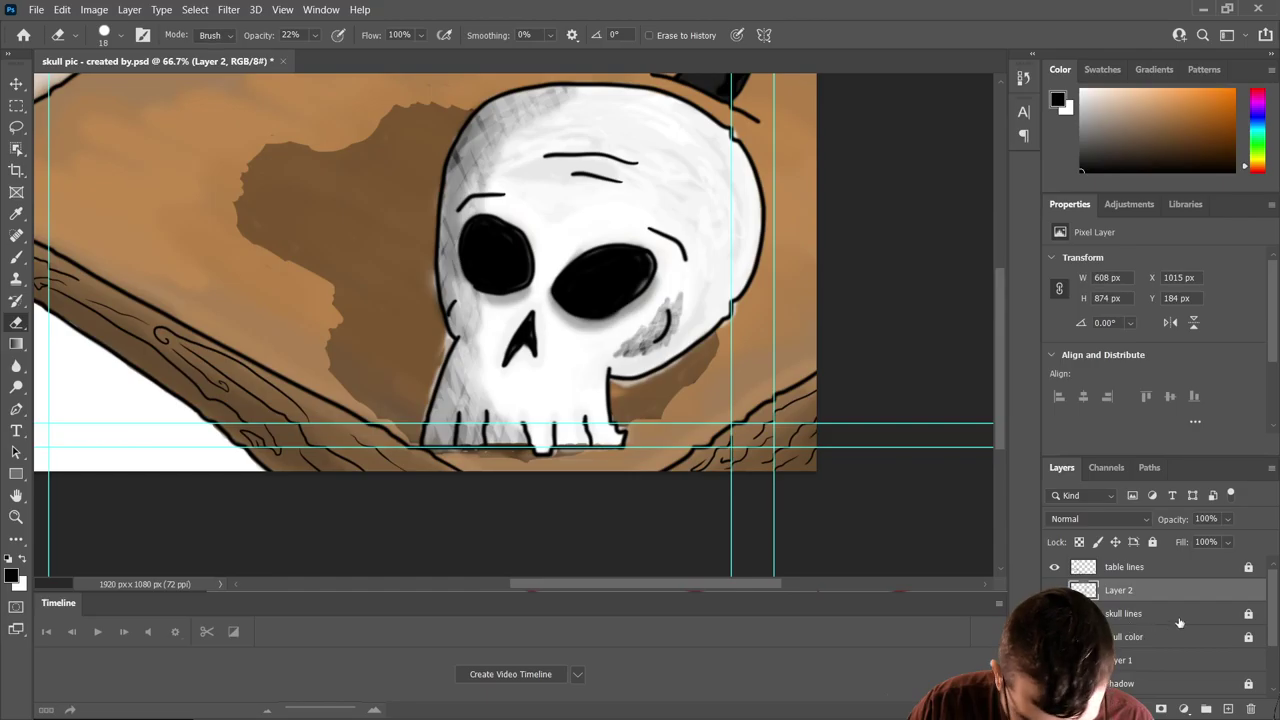
key(ctrl+s)
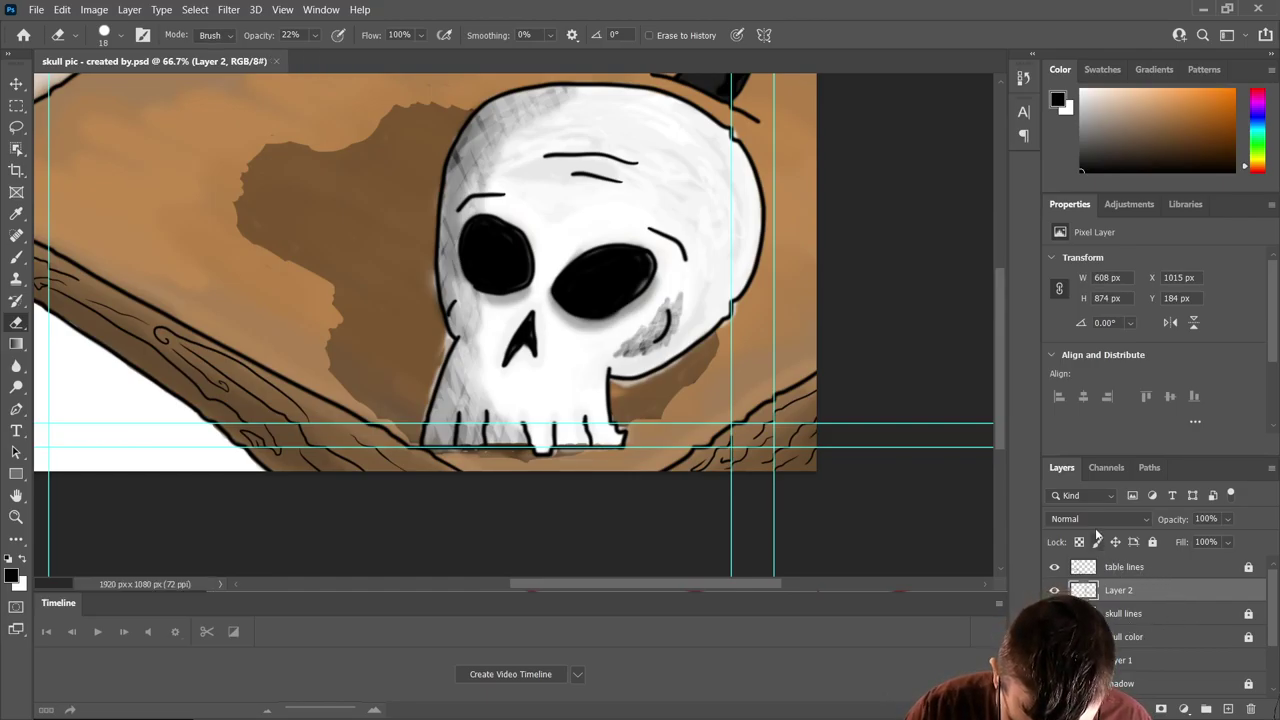
click(1140, 568)
- Add a new layer above table lines and set the brush to dark blue at 74% opacity
key(ctrl+shift+alt+n)
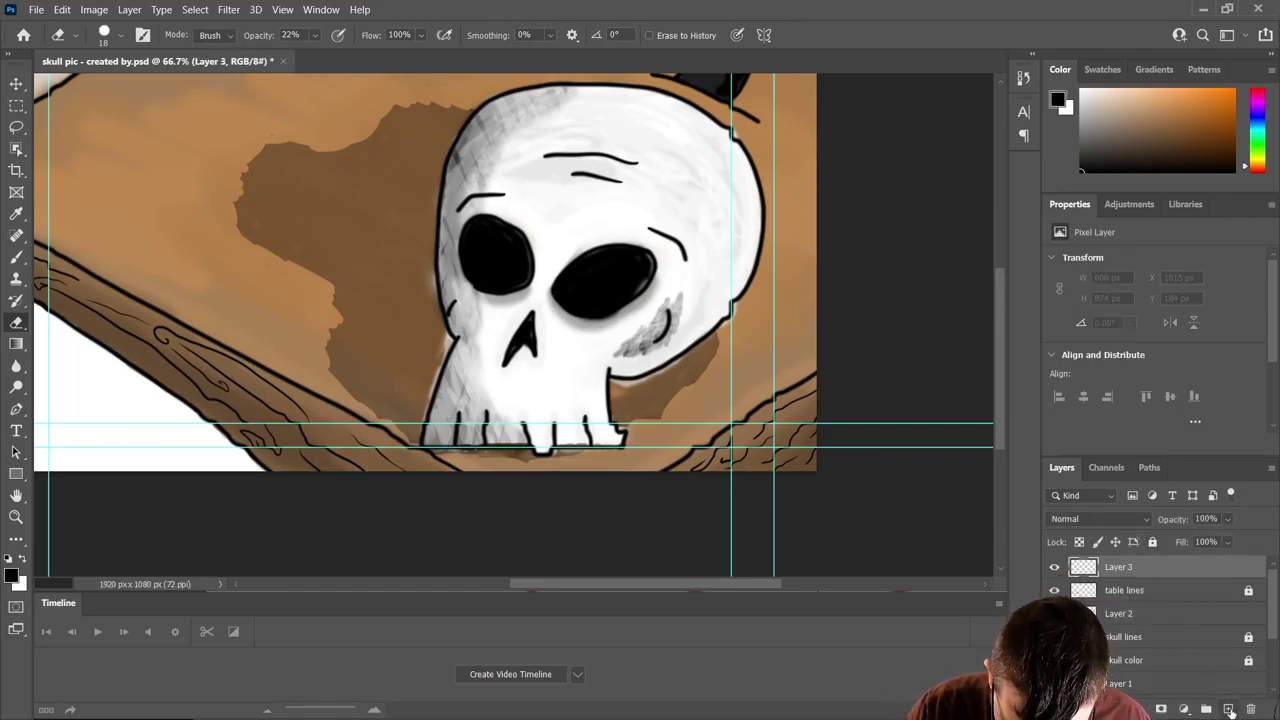
click(20, 260)
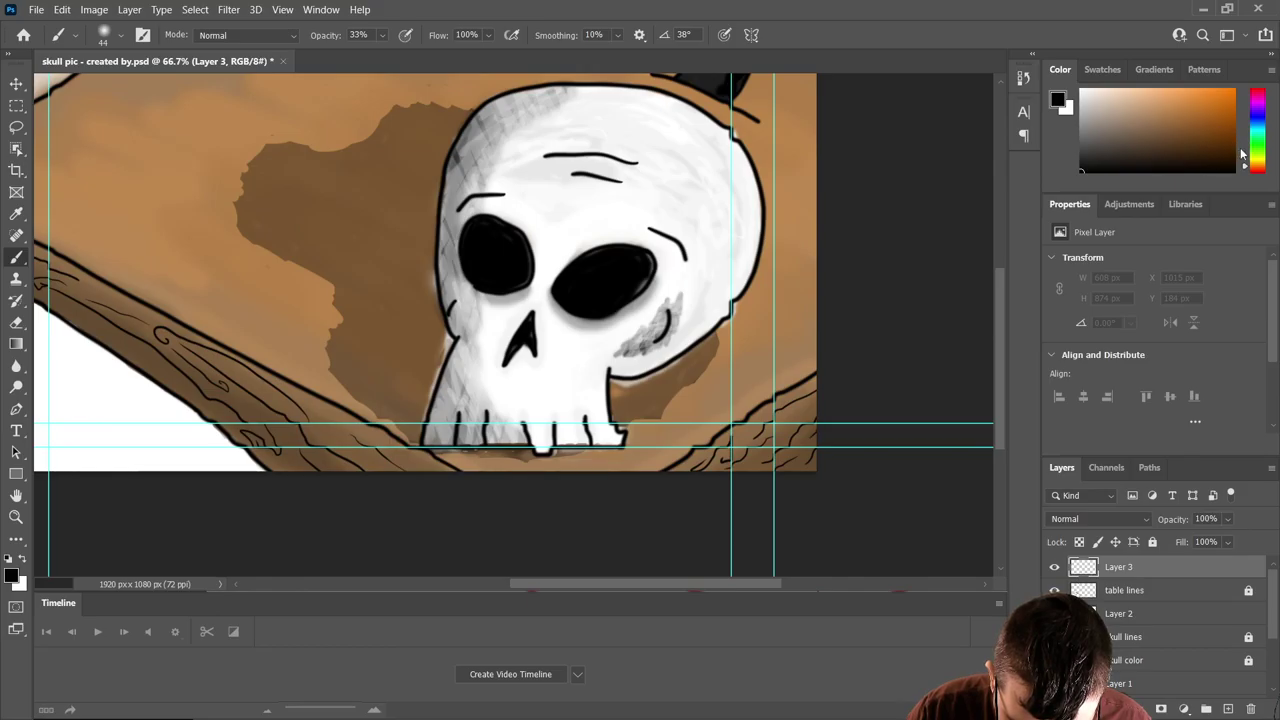
drag(1263, 146, 1266, 122)
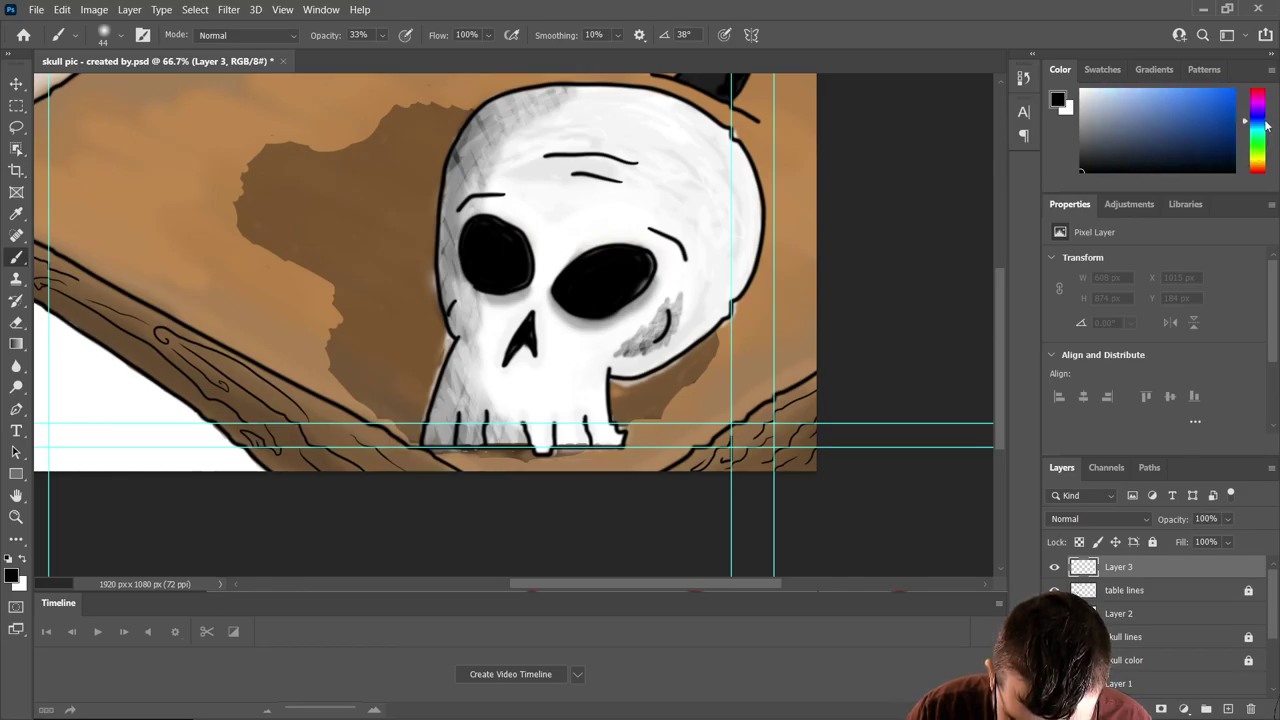
click(1190, 137)
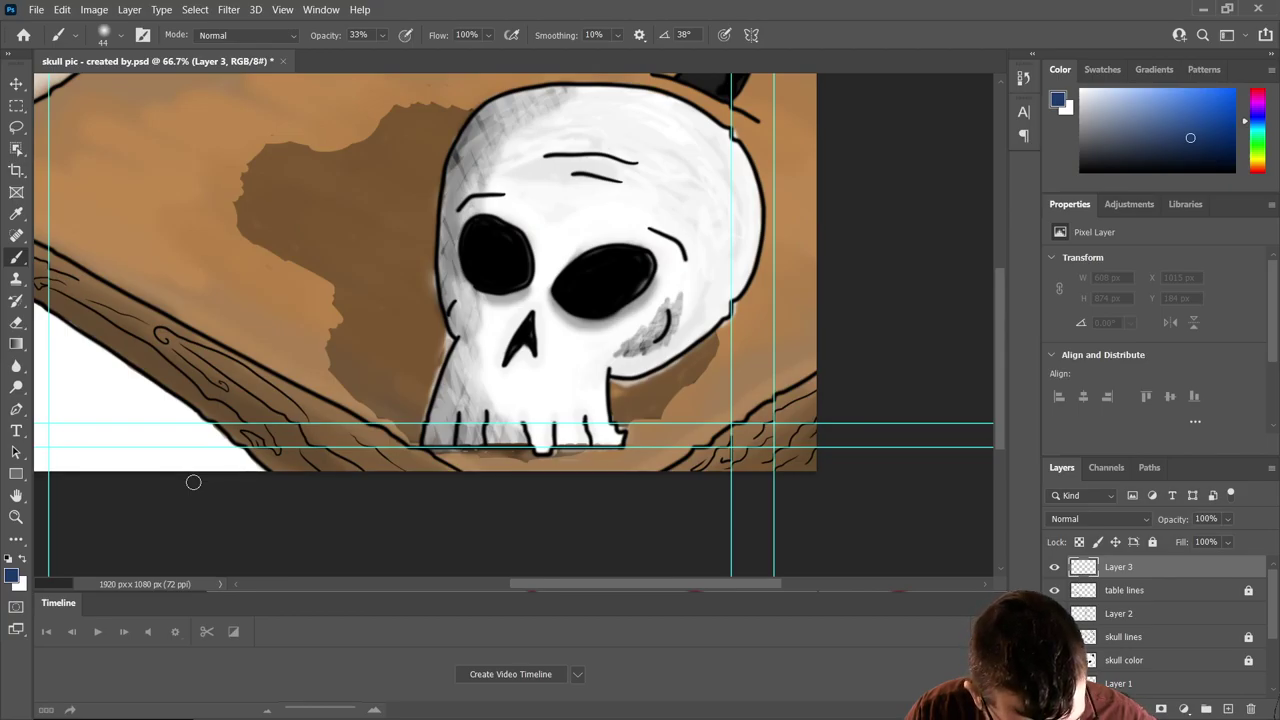
click(384, 37)
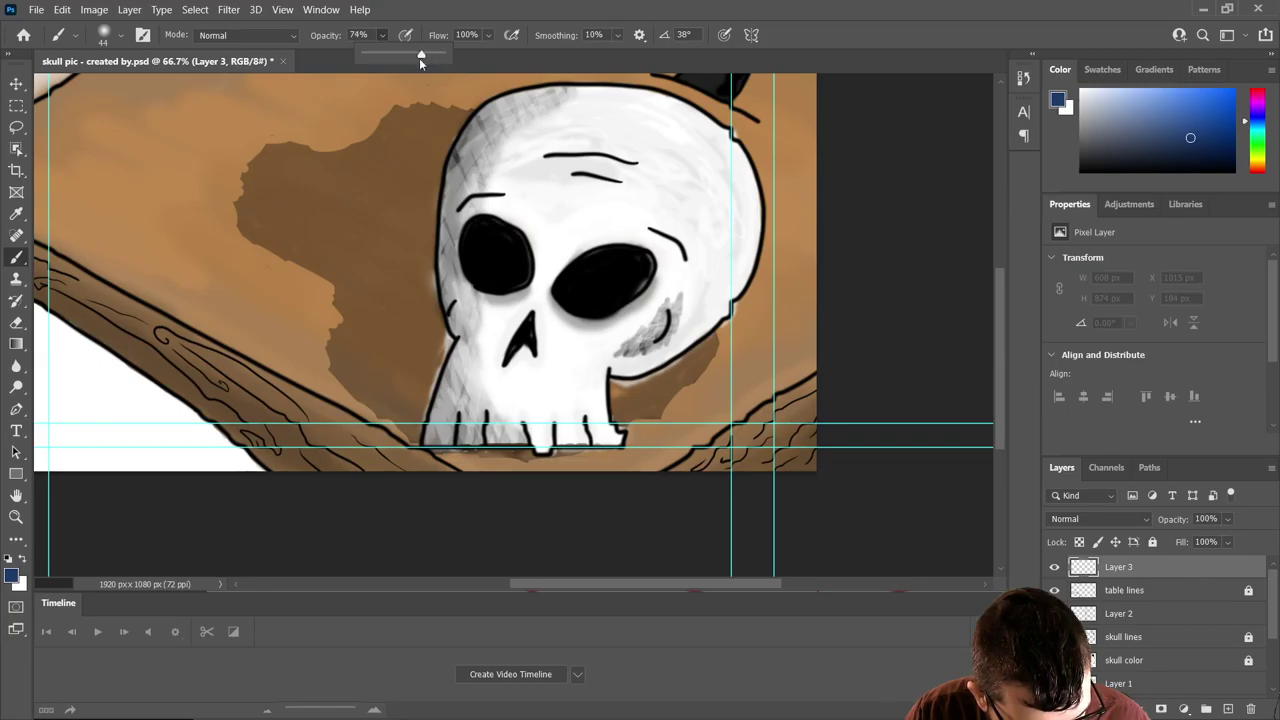
- Paint translucent blue over the lower-left and upper-left white areas
mouse_move(262, 462)
mouse_down()
mouse_move(200, 373)
mouse_move(169, 373)
mouse_move(133, 347)
mouse_move(140, 390)
mouse_move(121, 407)
mouse_move(100, 488)
mouse_up()
drag(40, 300, 141, 529)
drag(40, 420, 100, 472)
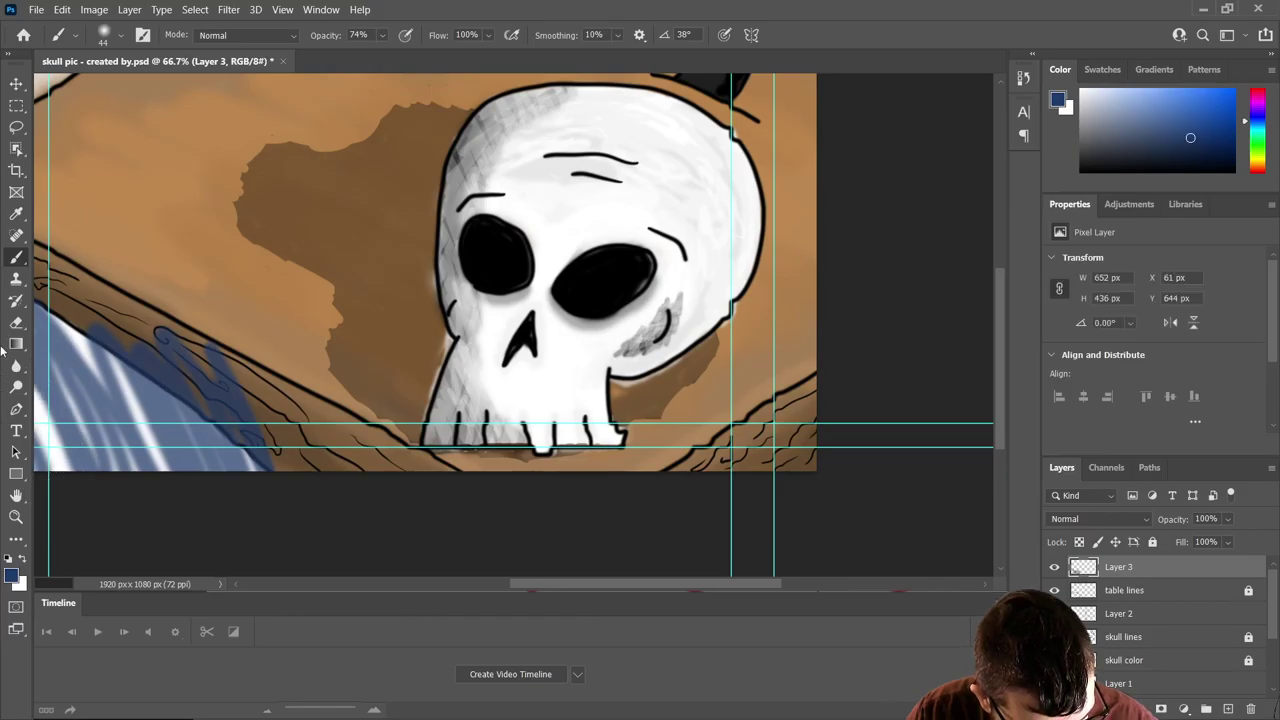
drag(45, 155, 85, 192)
mouse_move(36, 76)
mouse_down()
mouse_move(85, 150)
mouse_move(120, 115)
mouse_move(60, 420)
mouse_move(183, 535)
mouse_up()
mouse_move(140, 460)
mouse_down()
mouse_move(70, 350)
mouse_move(70, 470)
mouse_up()
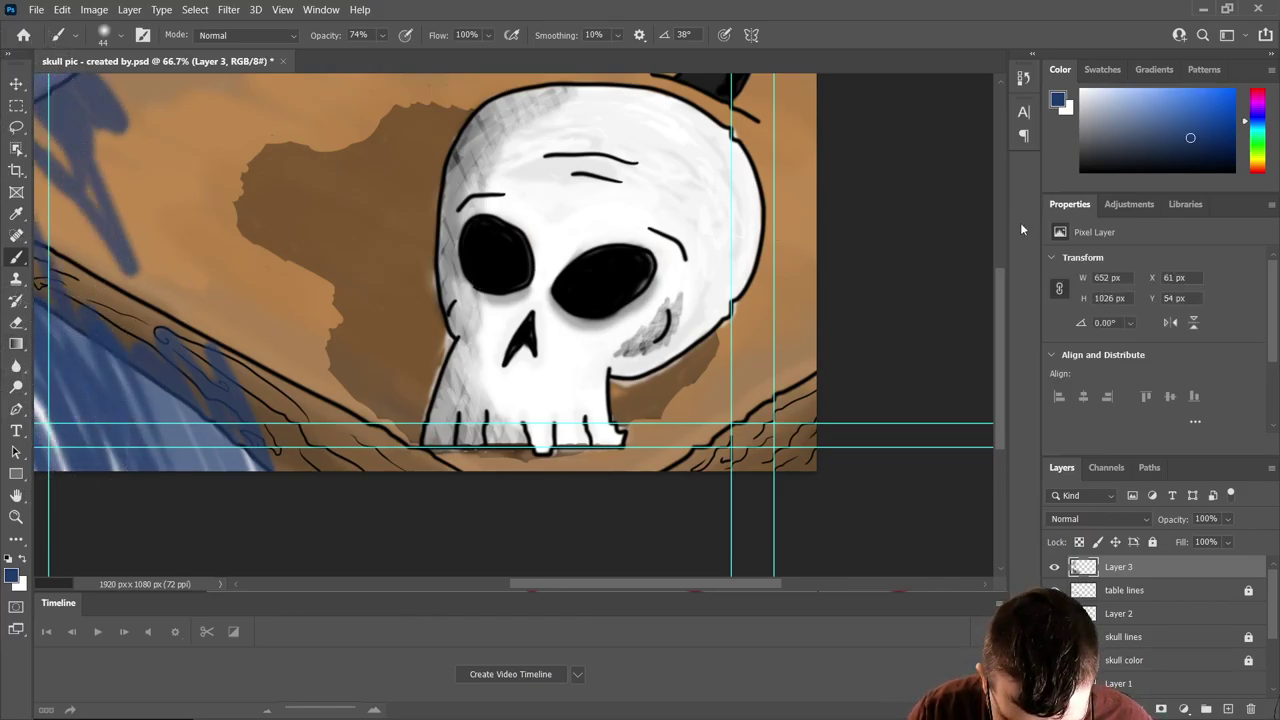
- Hatch lighter and paler blue strokes over the lower left and top-left corner
click(1190, 138)
drag(1191, 140, 1135, 113)
mouse_move(298, 443)
mouse_down()
mouse_move(263, 470)
mouse_move(200, 420)
mouse_move(106, 403)
mouse_move(40, 440)
mouse_up()
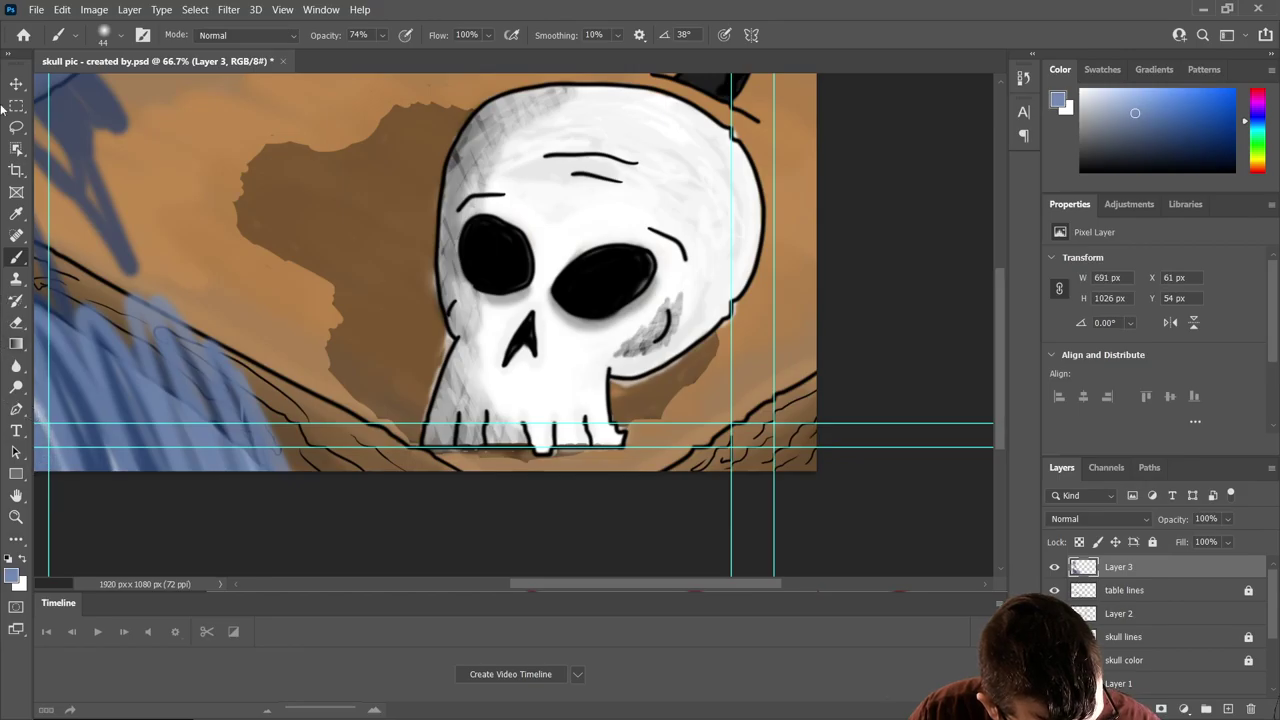
mouse_move(46, 128)
mouse_down()
mouse_move(58, 116)
mouse_move(88, 132)
mouse_move(100, 90)
mouse_up()
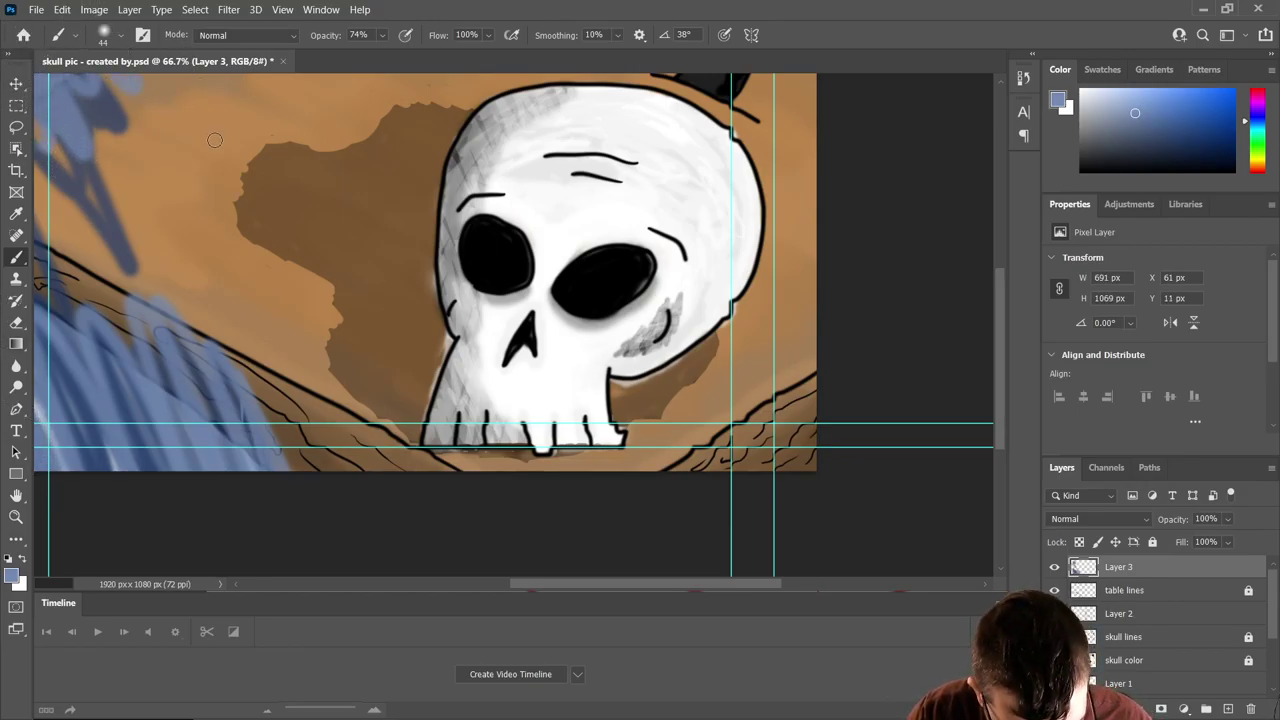
click(1102, 101)
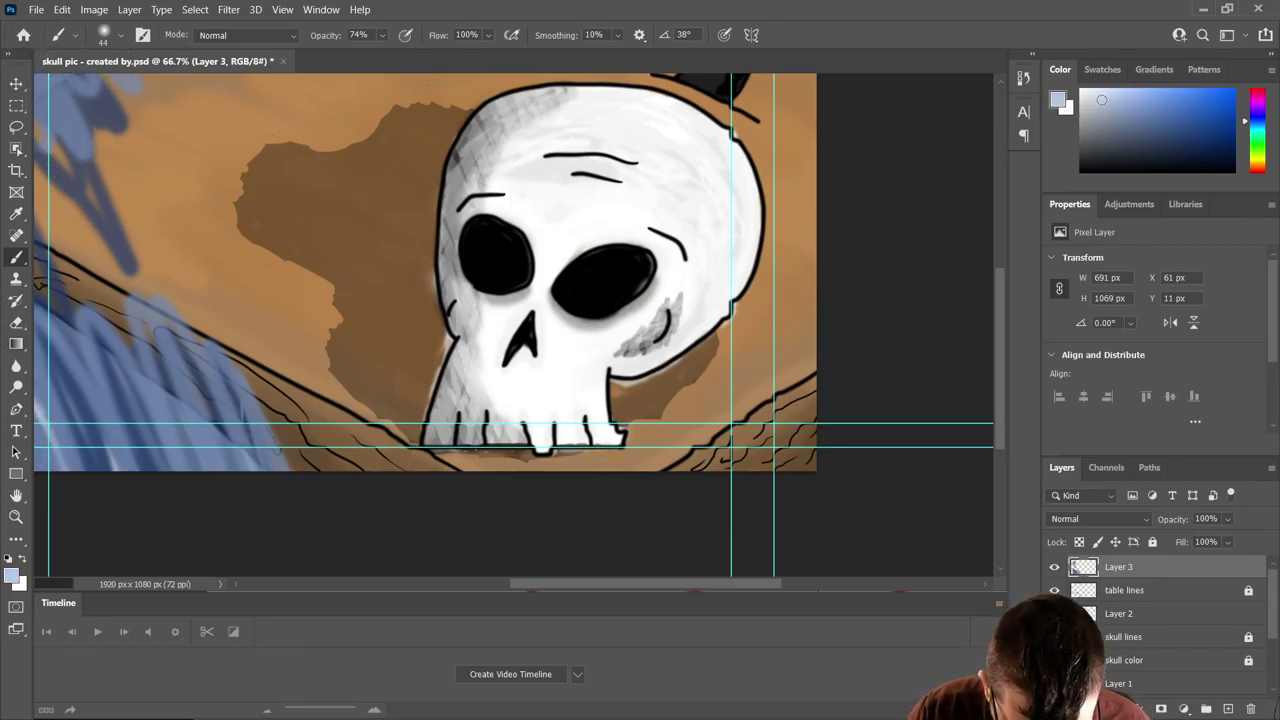
mouse_move(62, 345)
mouse_down()
mouse_move(112, 300)
mouse_move(214, 523)
mouse_move(242, 440)
mouse_up()
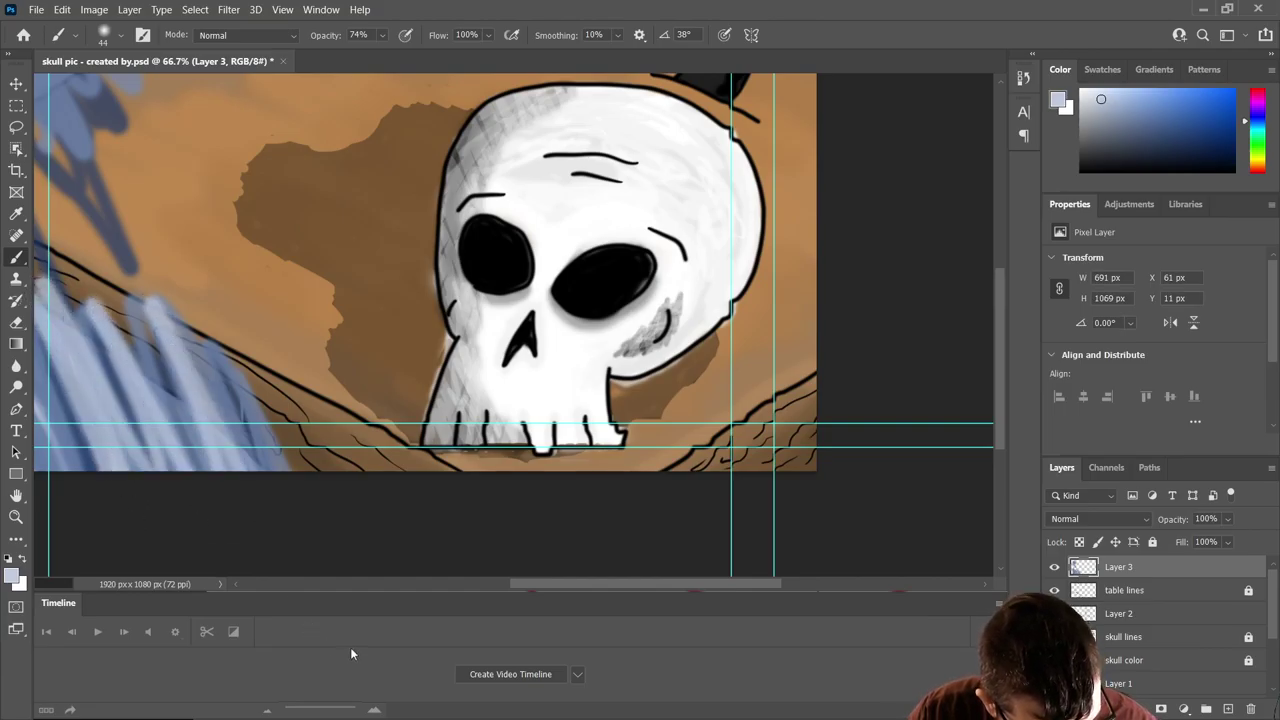
drag(120, 130, 3, 113)
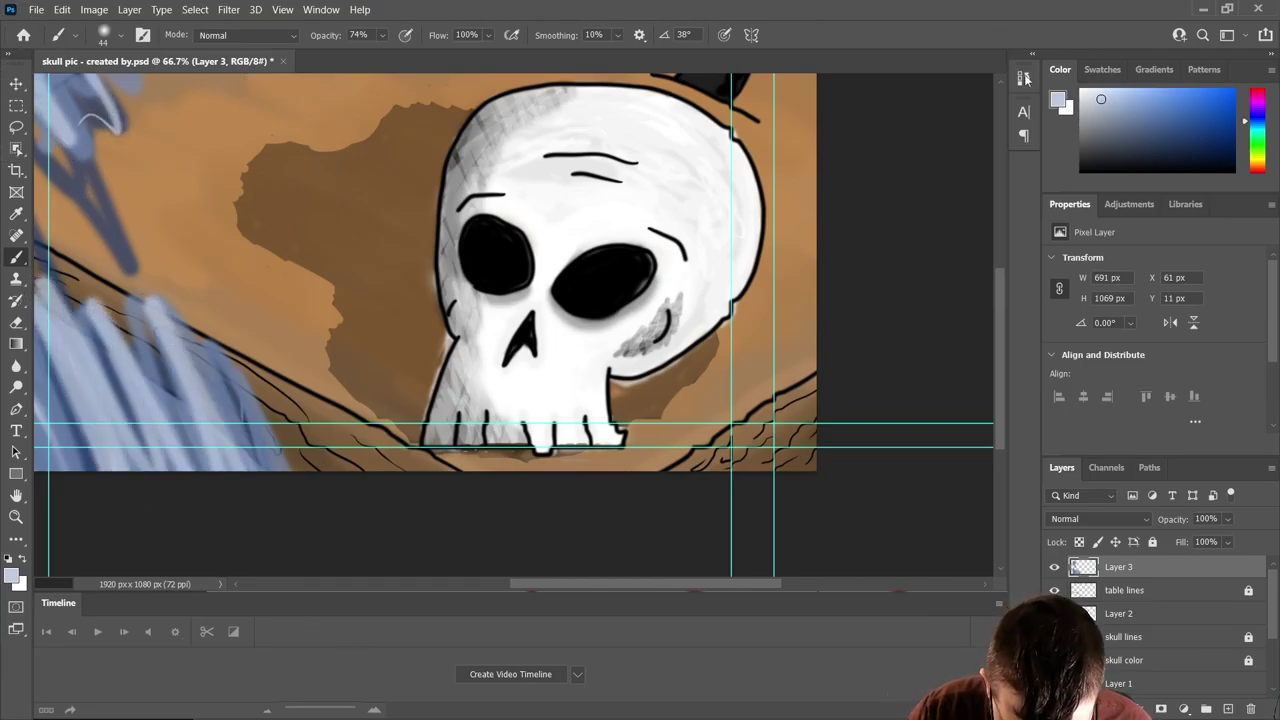
- Add dark blue-grey loops and bright blue strokes across the lower left
drag(1091, 127, 1093, 145)
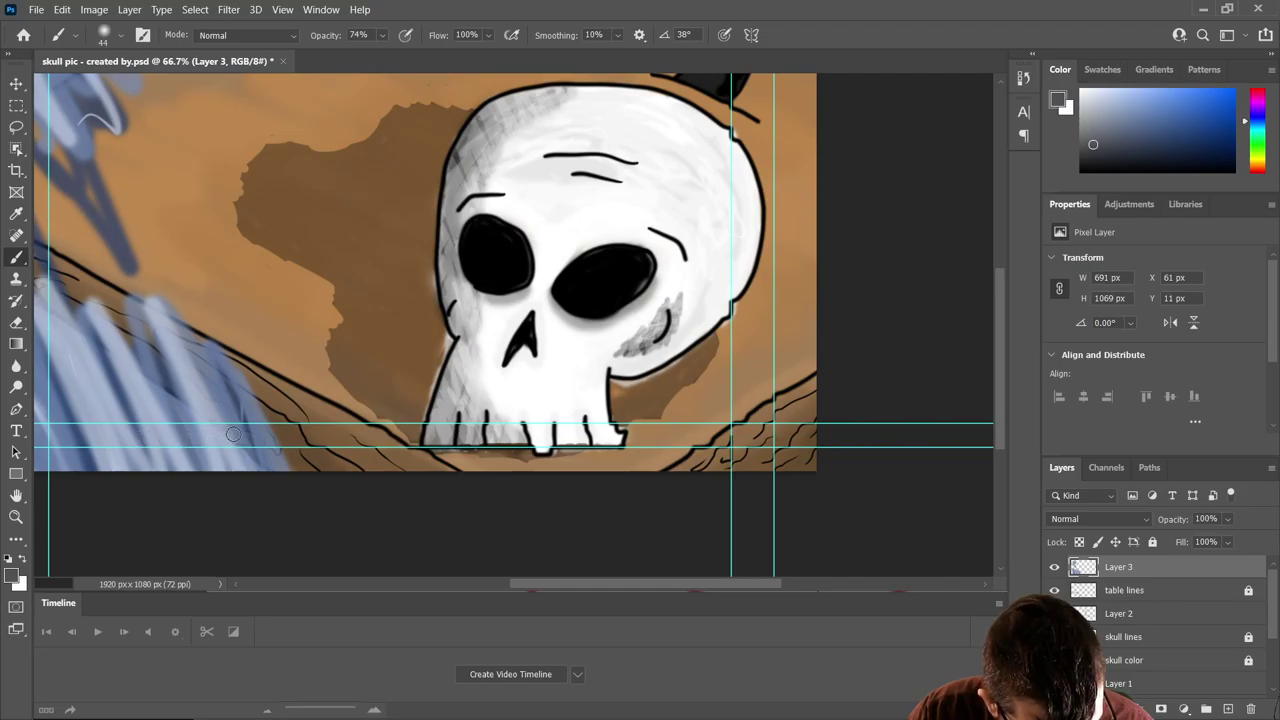
mouse_move(290, 503)
mouse_down()
mouse_move(170, 285)
mouse_move(15, 280)
mouse_up()
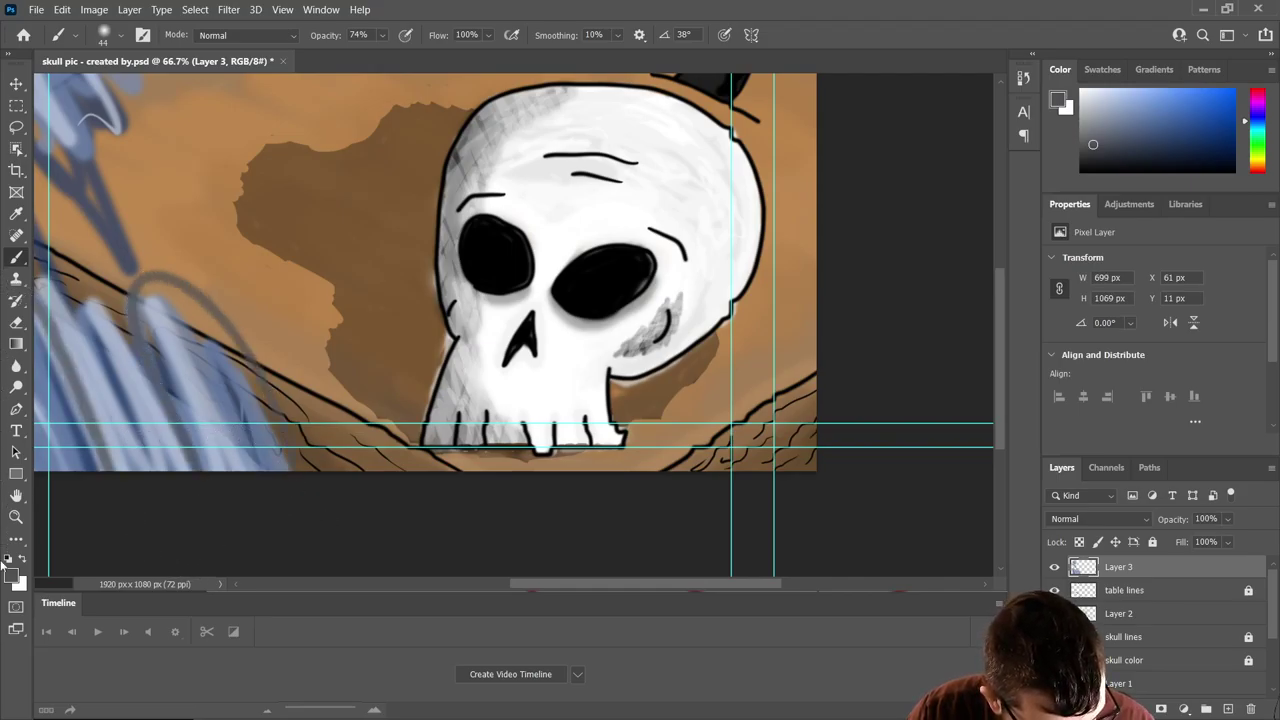
drag(145, 162, 34, 110)
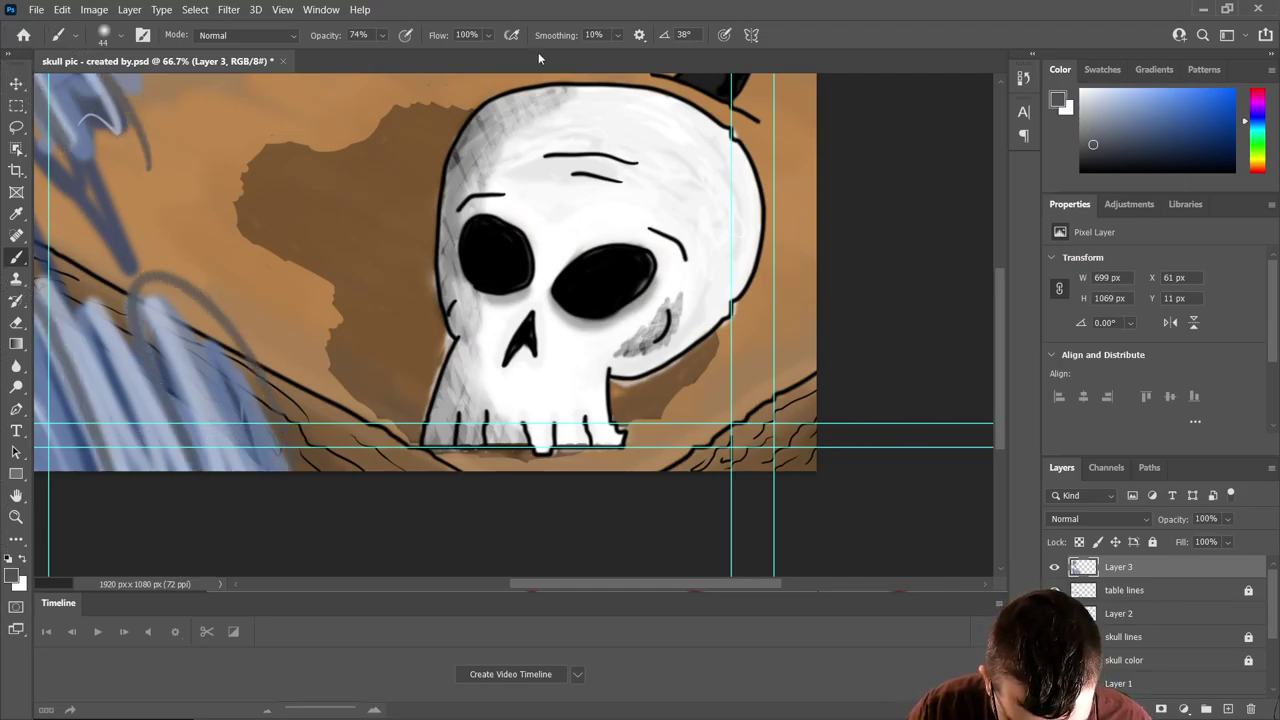
click(1243, 85)
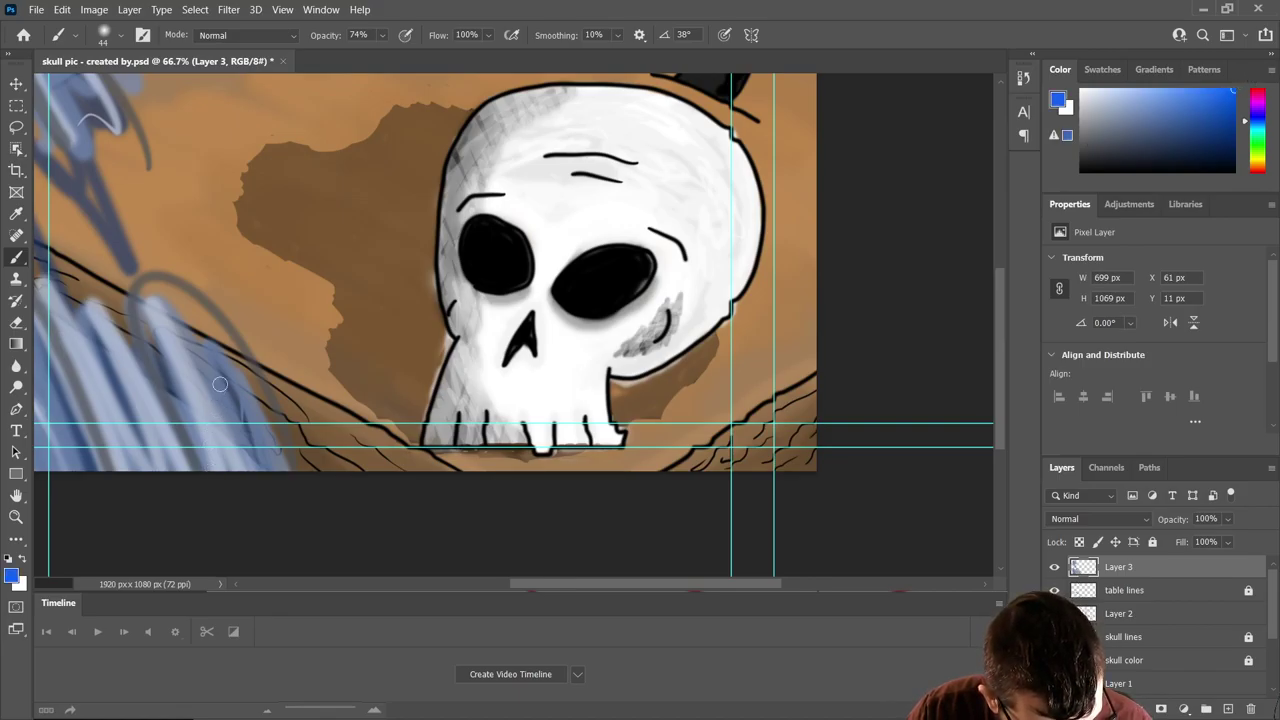
drag(199, 252, 280, 470)
drag(142, 284, 192, 470)
drag(55, 190, 140, 470)
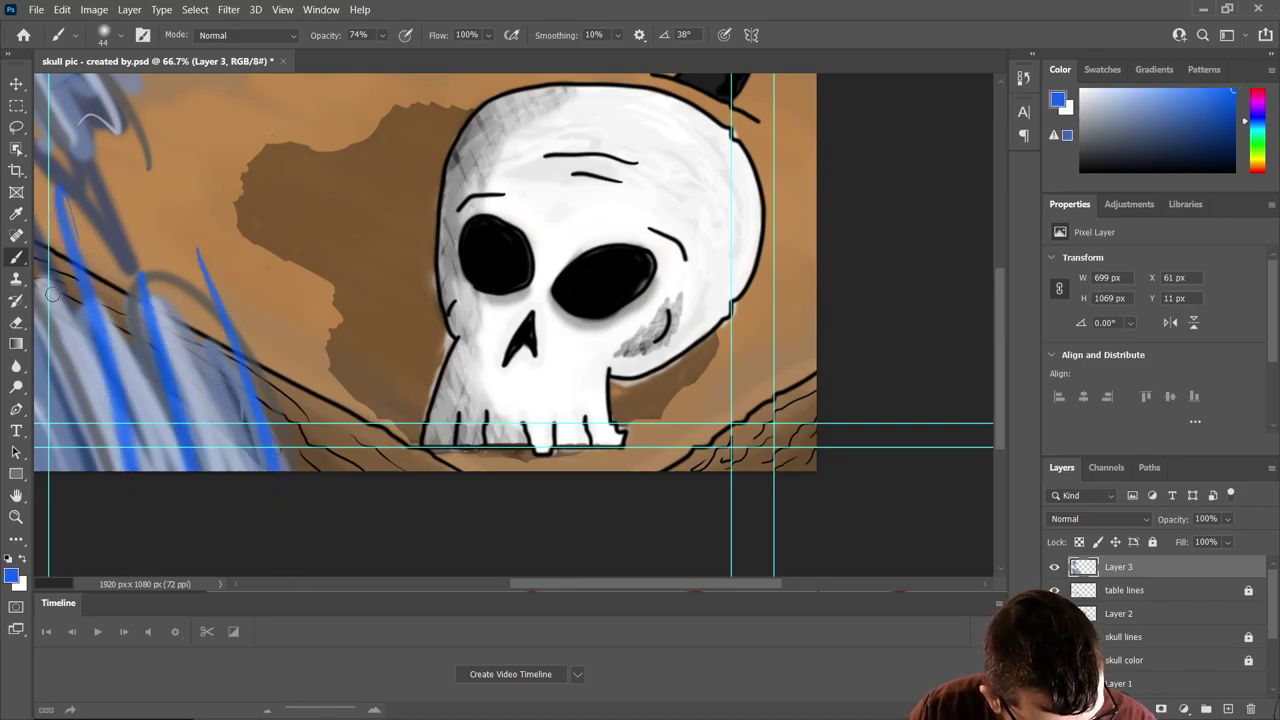
- Draw two frames, Frame 1 and Frame 2, at the canvas's left edge
key(k)
drag(66, 486, 45, 290)
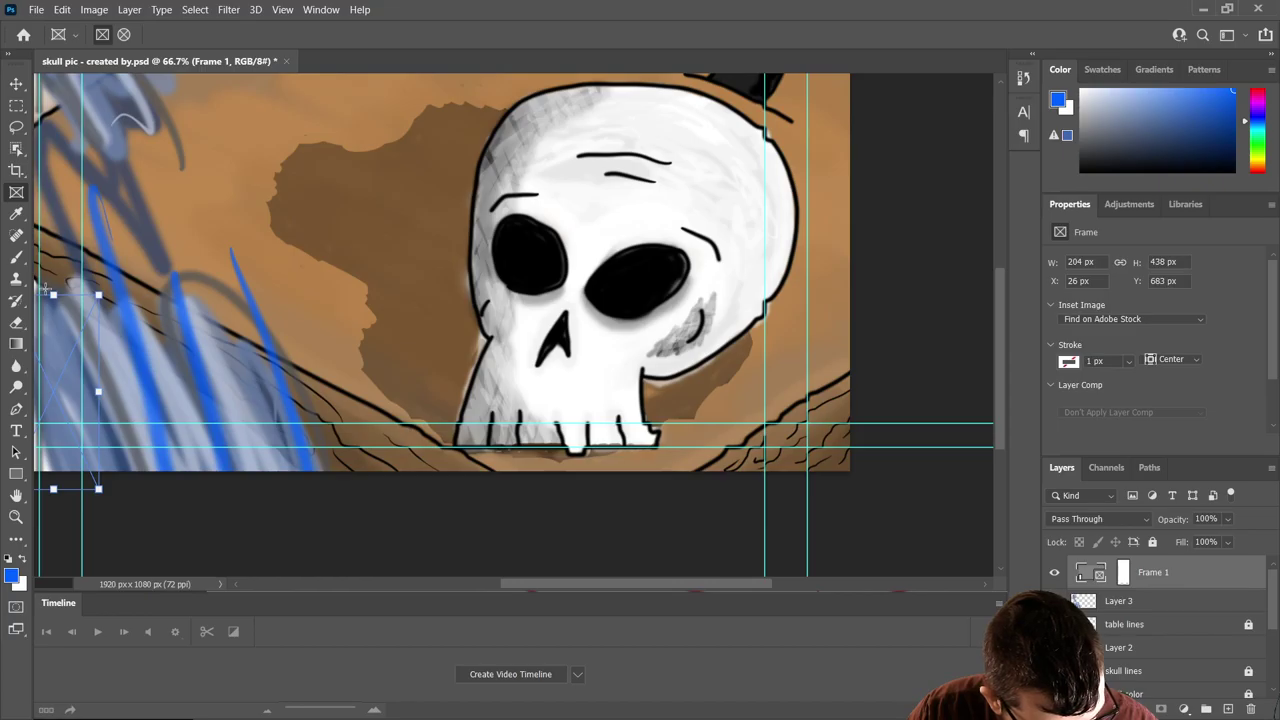
drag(535, 590, 460, 586)
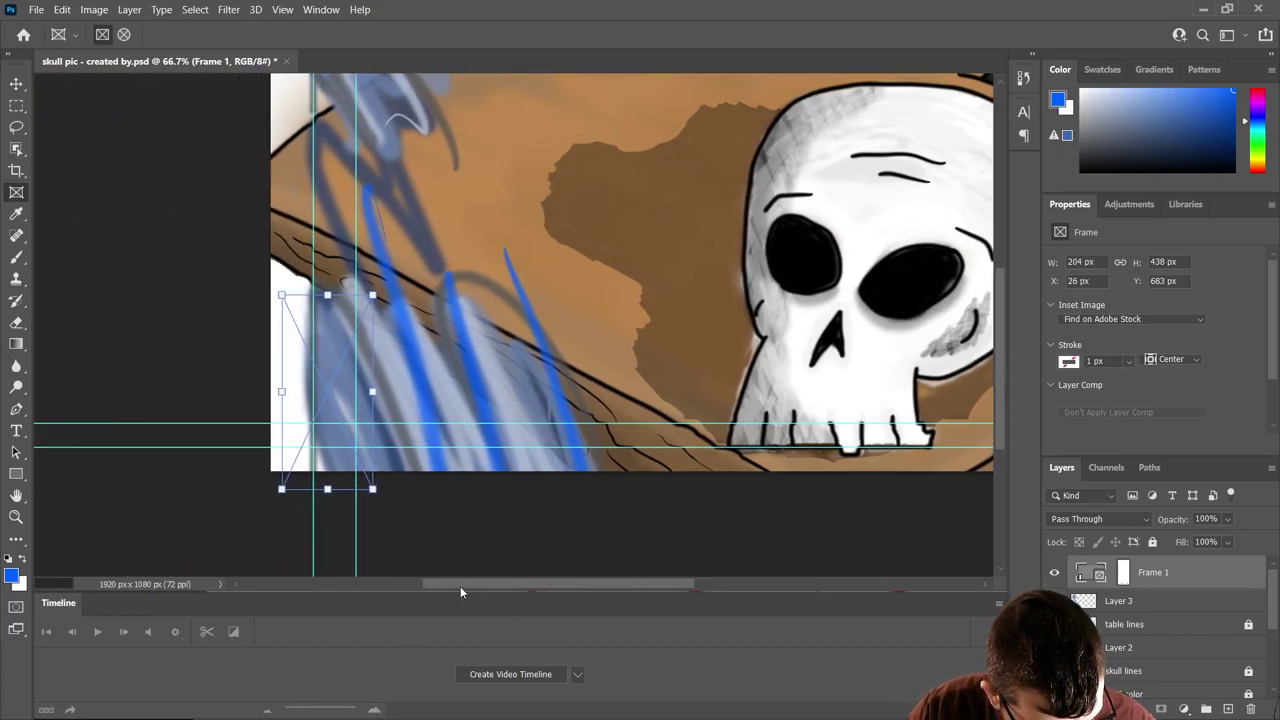
mouse_move(297, 140)
mouse_down()
mouse_move(318, 472)
mouse_move(300, 480)
mouse_up()
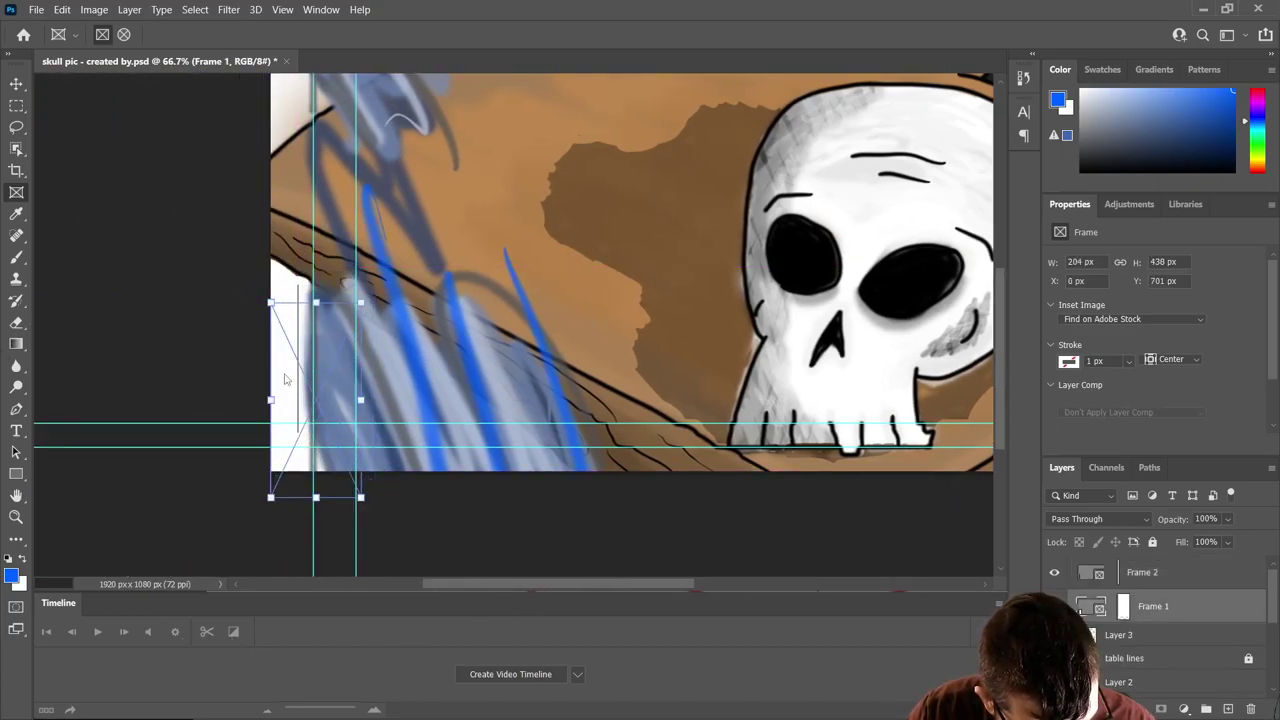
mouse_move(485, 421)
mouse_down()
mouse_move(543, 471)
mouse_move(527, 494)
mouse_up()
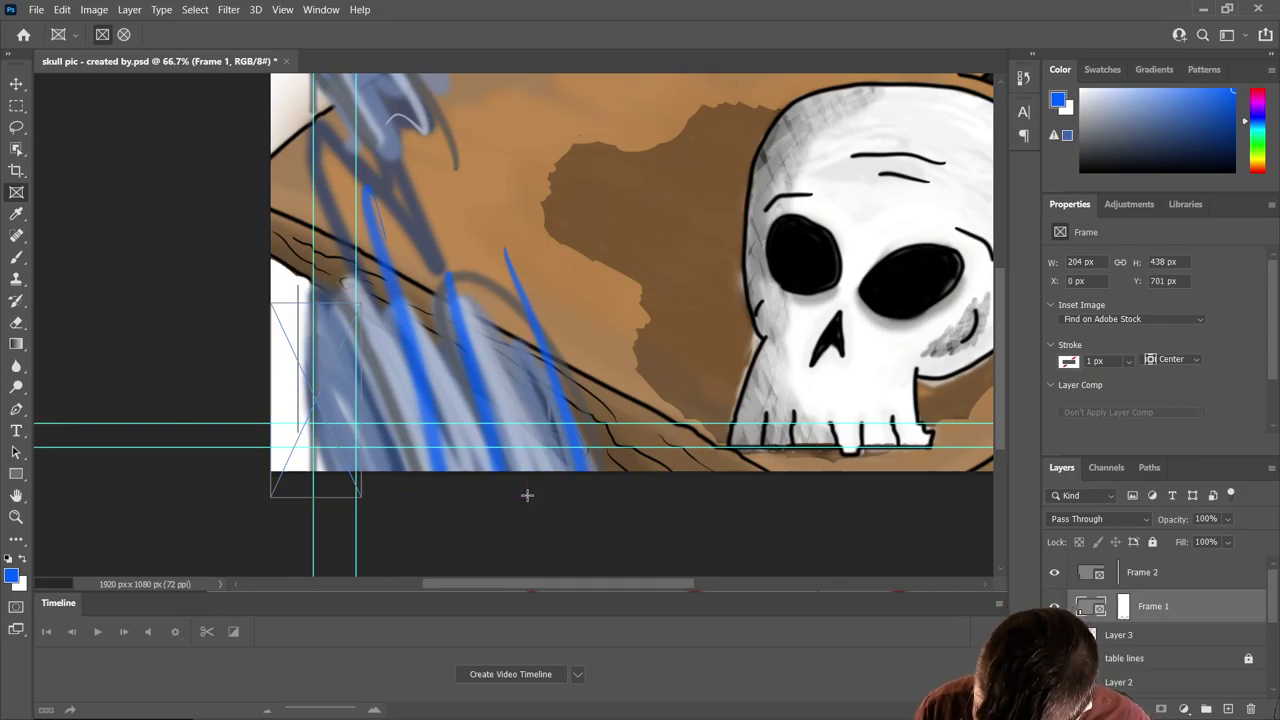
click(527, 494)
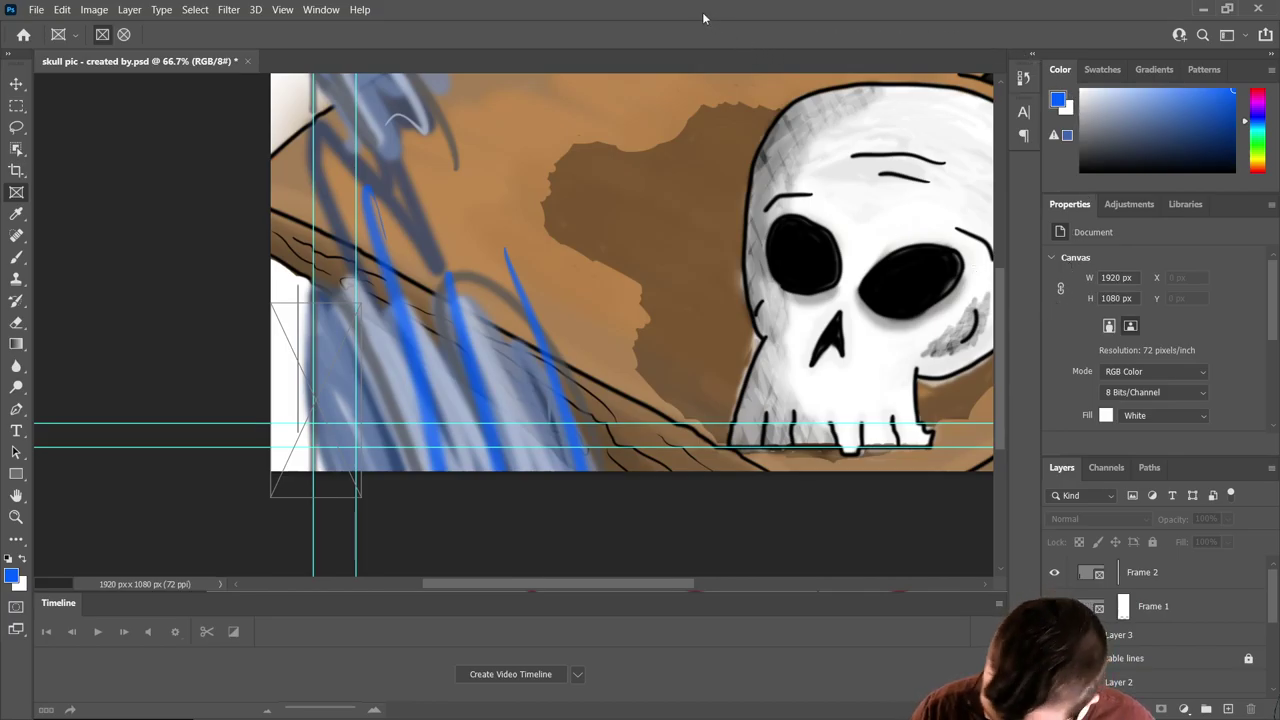
- Return to the Brush, dismiss the no-layers-selected error, and select the Frame 1 layer
click(15, 85)
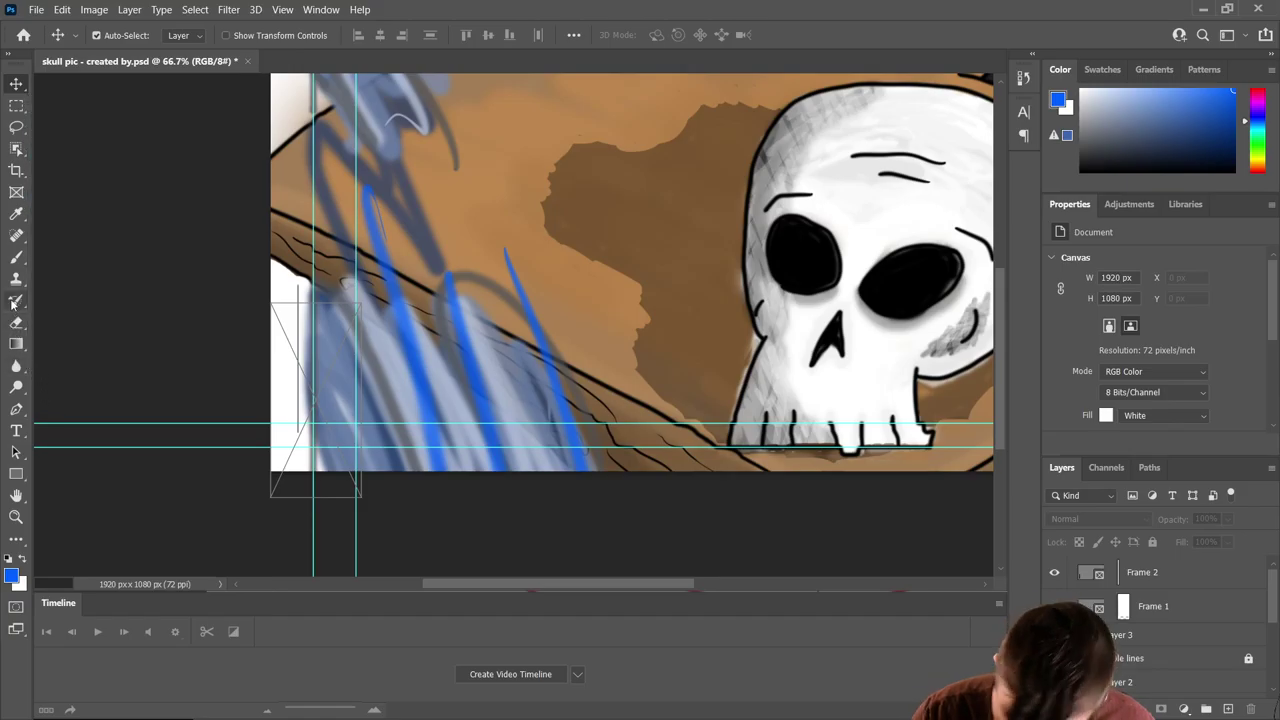
key(b)
click(312, 400)
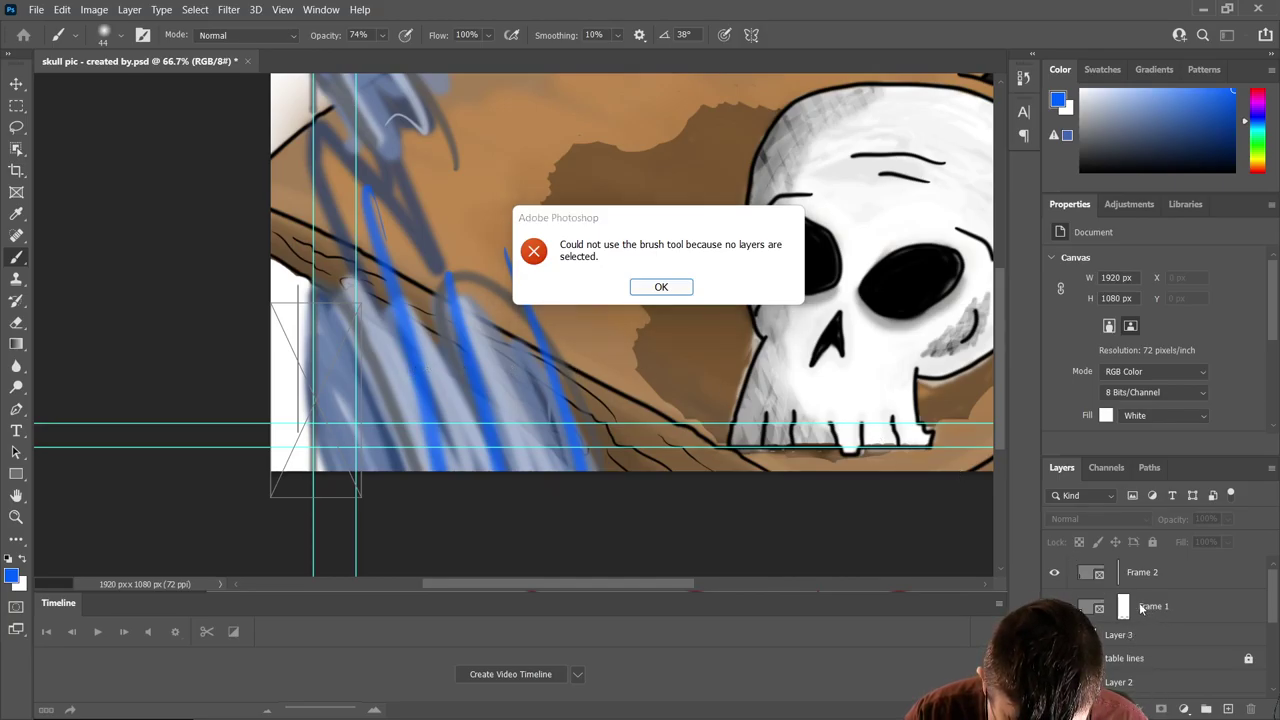
click(661, 287)
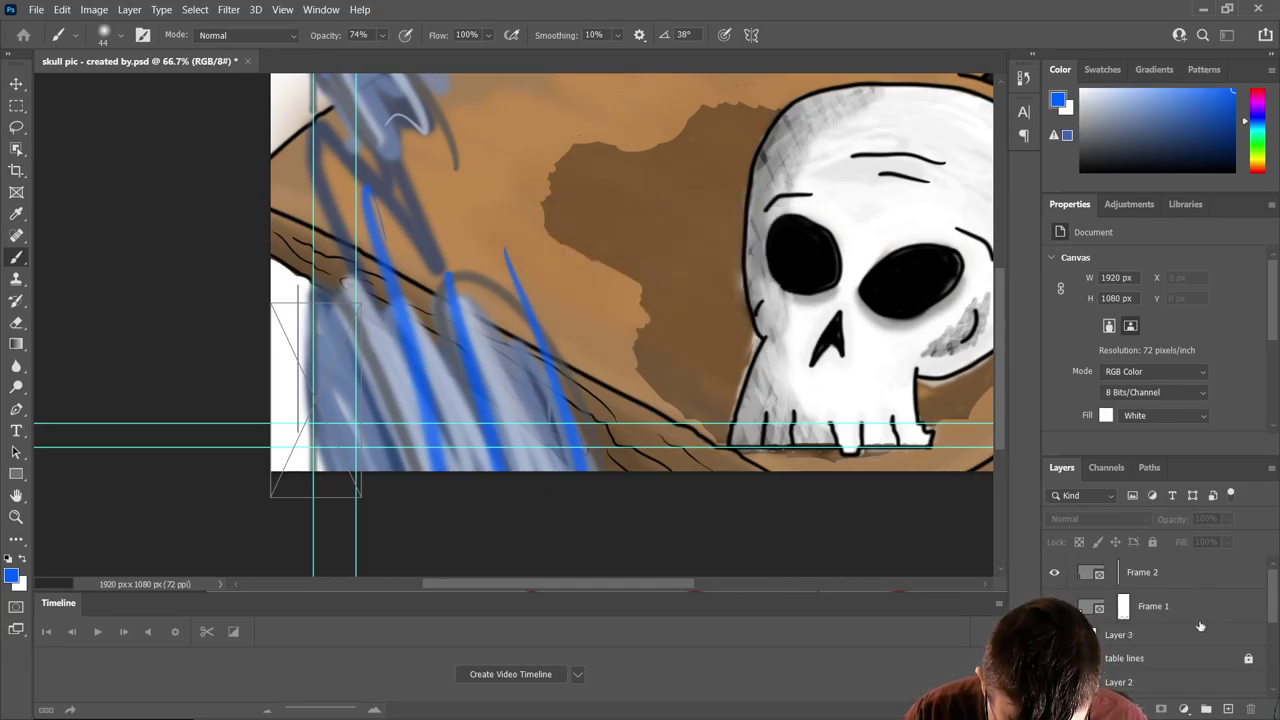
click(1125, 607)
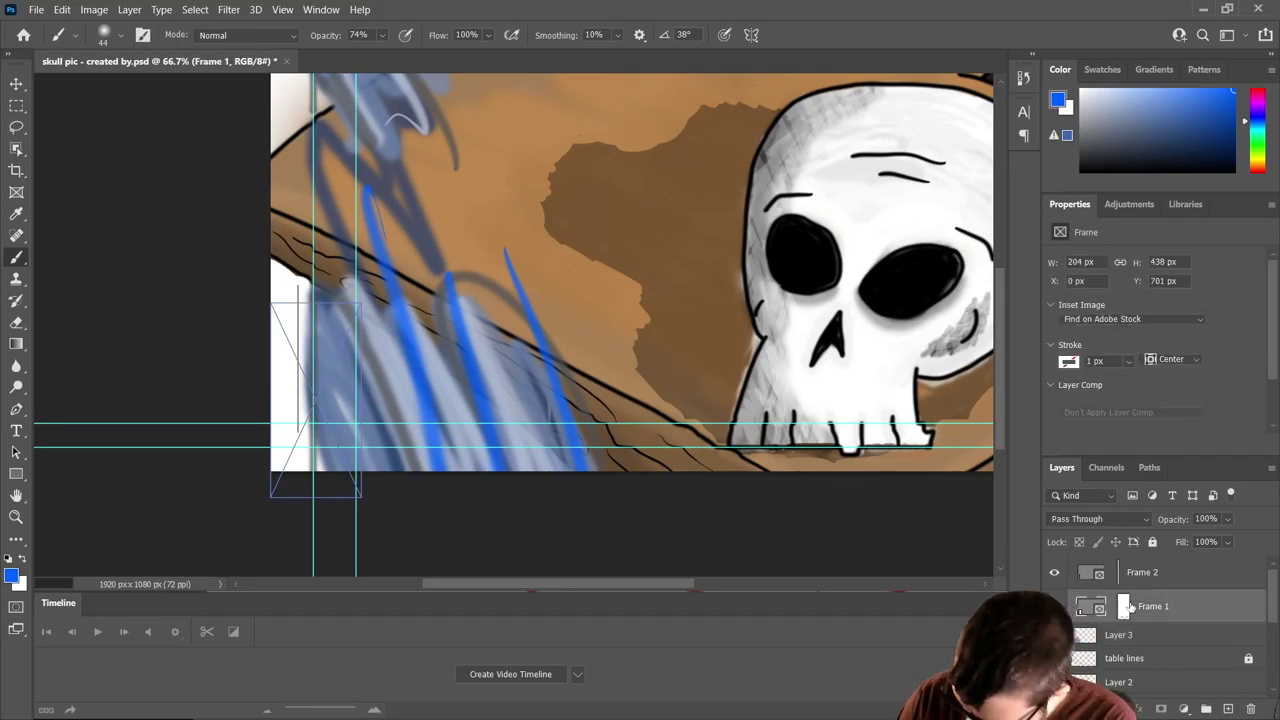
- Delete both frame layers and paint blue strokes along the lower-left edge
key(Delete)
key(Delete)
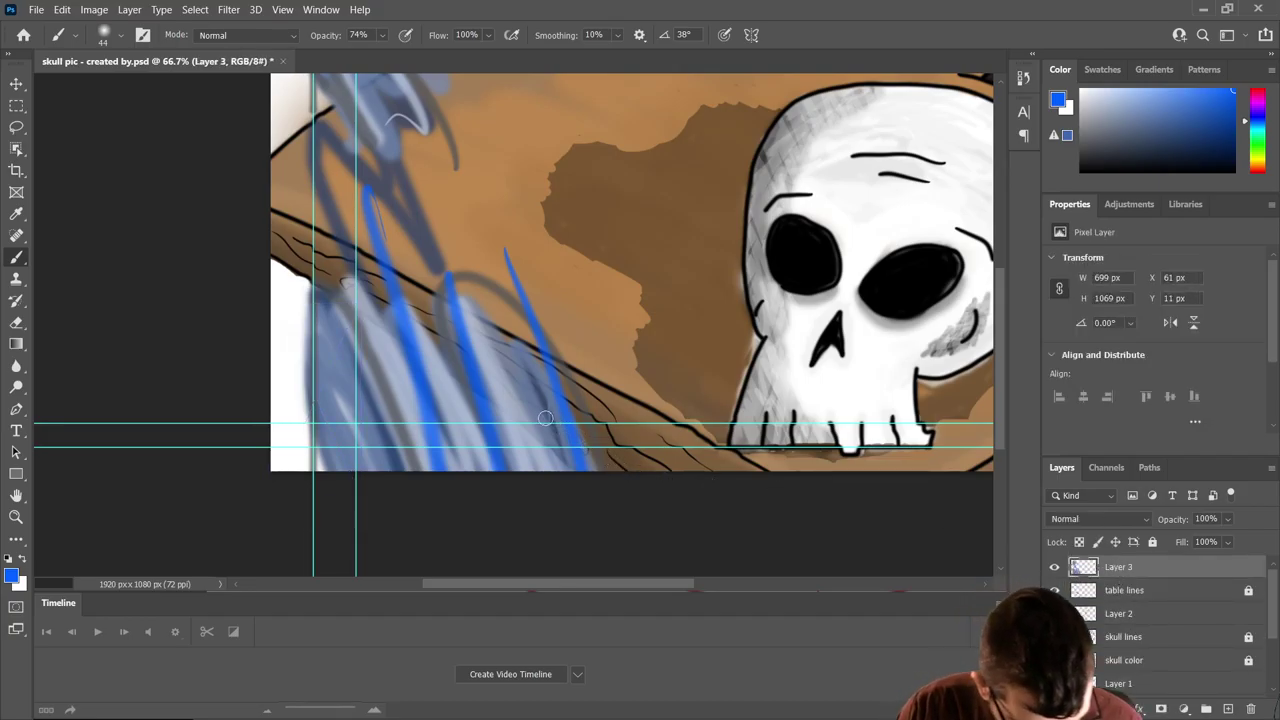
mouse_move(278, 375)
mouse_down()
mouse_move(313, 528)
mouse_move(262, 429)
mouse_move(238, 336)
mouse_move(273, 408)
mouse_move(311, 415)
mouse_move(233, 230)
mouse_move(316, 365)
mouse_move(256, 238)
mouse_move(328, 328)
mouse_move(283, 282)
mouse_move(312, 433)
mouse_move(355, 470)
mouse_up()
scroll(374, 508, up, 5)
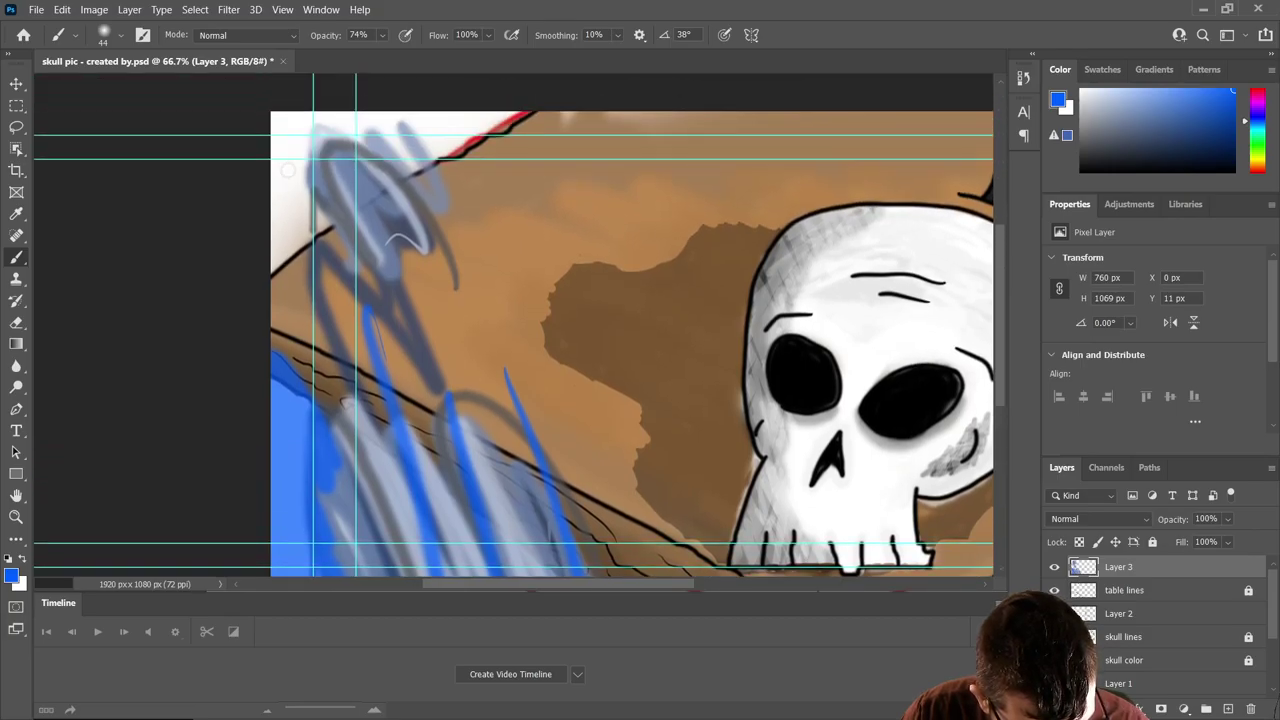
mouse_move(280, 217)
mouse_down()
mouse_move(292, 296)
mouse_move(253, 191)
mouse_move(308, 286)
mouse_move(296, 186)
mouse_move(354, 257)
mouse_move(336, 132)
mouse_move(395, 298)
mouse_move(428, 158)
mouse_move(490, 223)
mouse_move(465, 81)
mouse_move(531, 220)
mouse_move(470, 148)
mouse_move(428, 159)
mouse_move(452, 262)
mouse_move(381, 119)
mouse_move(372, 222)
mouse_move(298, 142)
mouse_move(329, 243)
mouse_up()
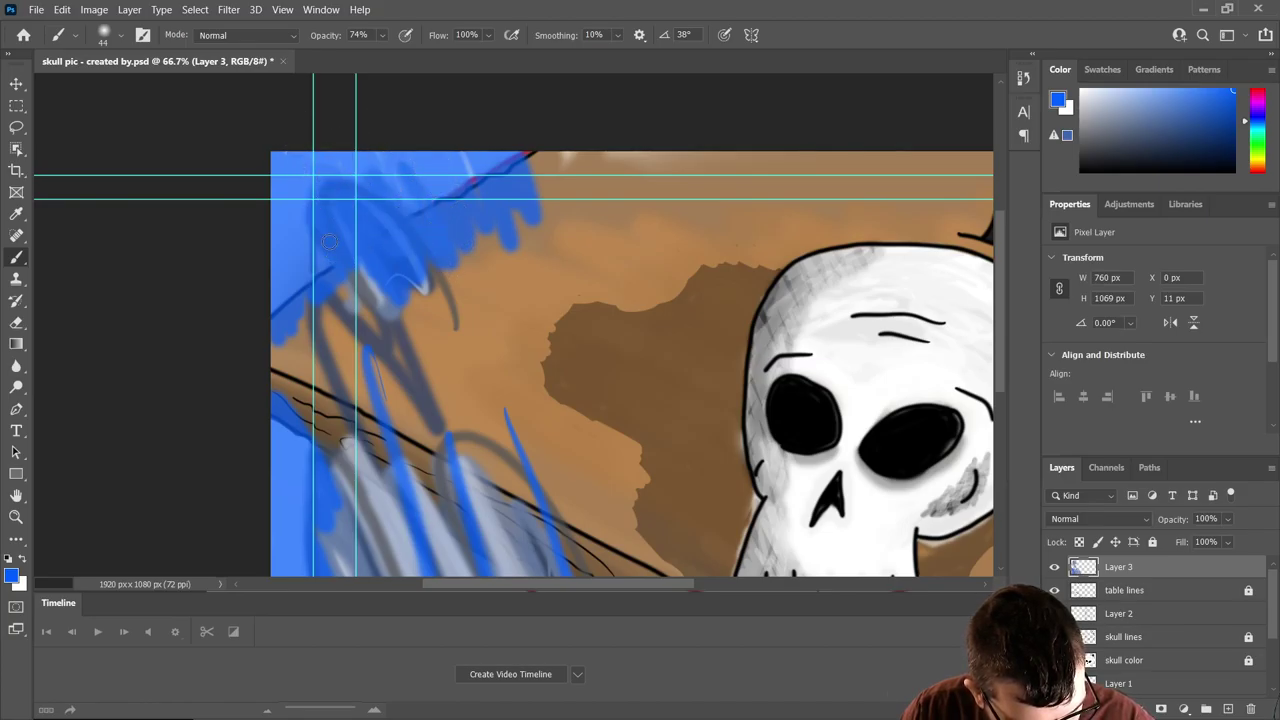
scroll(295, 183, down, 5)
mouse_move(370, 470)
mouse_down()
mouse_move(400, 330)
mouse_move(586, 547)
mouse_up()
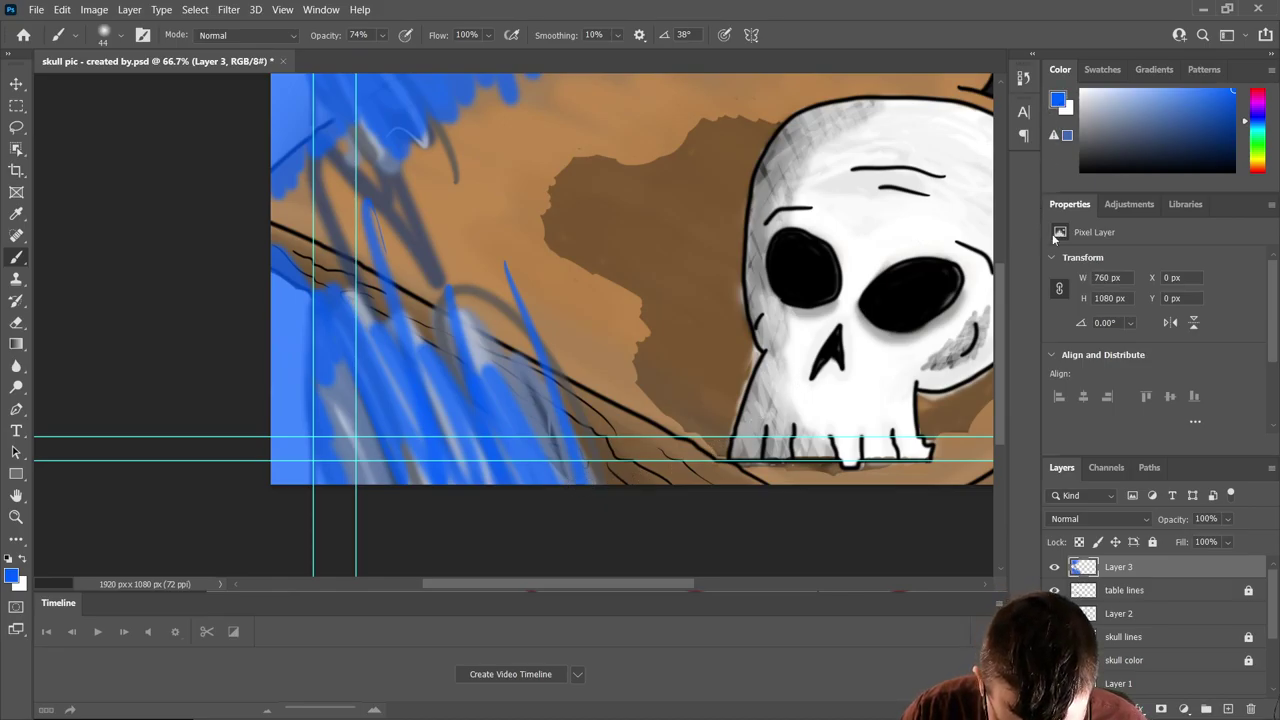
- Layer greyish-blue strokes over the lower-left and upper-left blue
click(1138, 123)
mouse_move(430, 470)
mouse_down()
mouse_move(425, 350)
mouse_move(500, 480)
mouse_up()
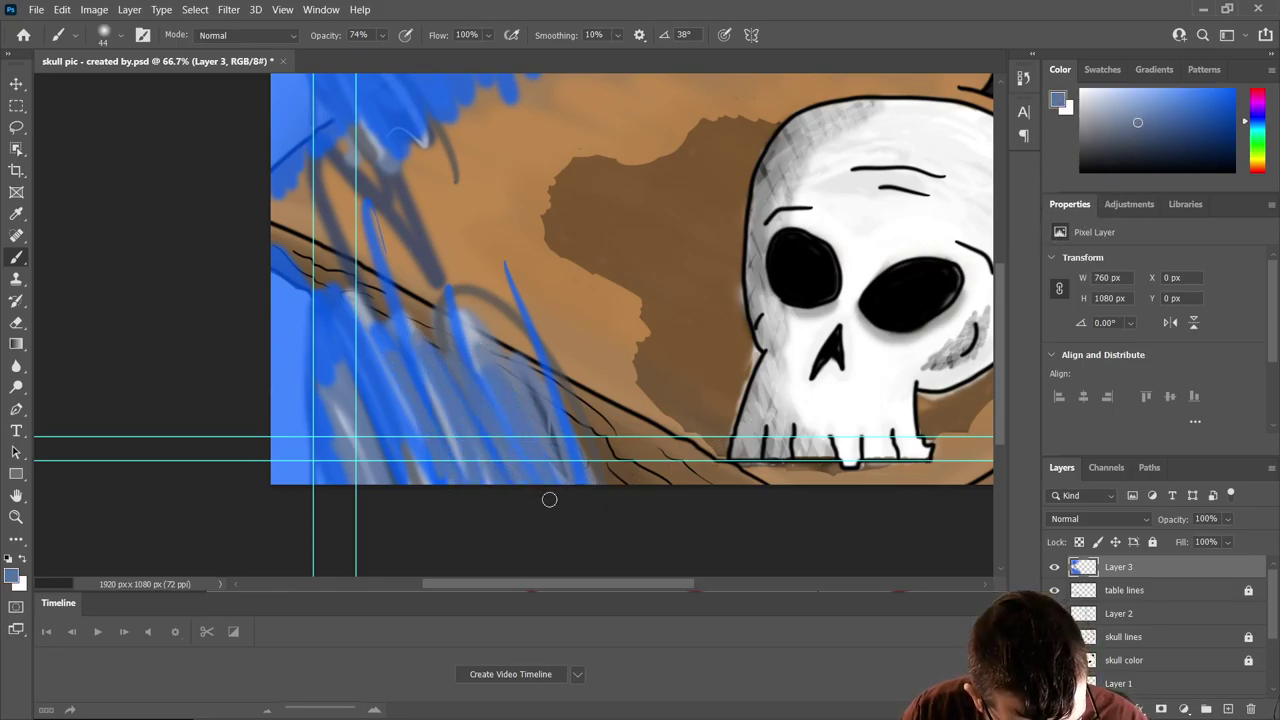
drag(420, 320, 320, 480)
drag(300, 320, 290, 460)
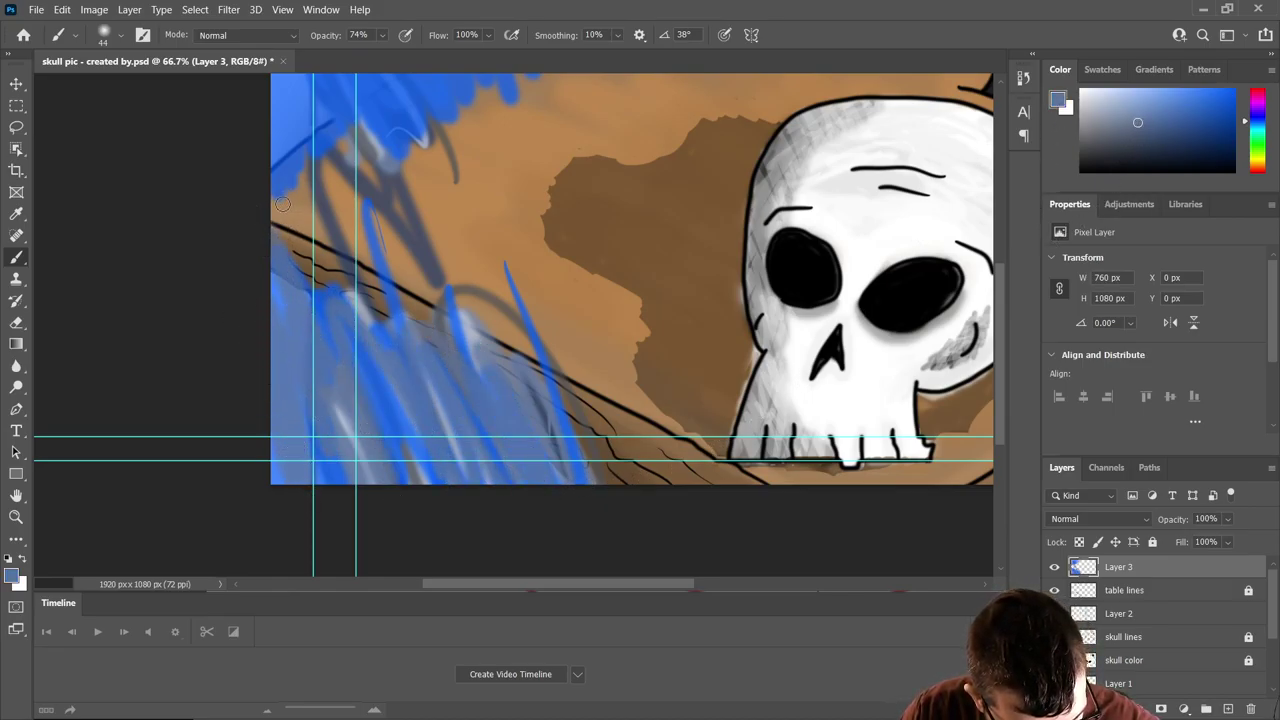
scroll(290, 250, up, 2)
mouse_move(266, 103)
mouse_down()
mouse_move(313, 314)
mouse_move(319, 42)
mouse_move(438, 207)
mouse_move(419, 49)
mouse_move(465, 100)
mouse_up()
- Paint dark strokes at the upper left and light grey-blue zig-zags across the lower left
mouse_move(1172, 139)
mouse_down()
mouse_move(1228, 100)
mouse_move(1232, 116)
mouse_move(1081, 172)
mouse_up()
mouse_move(285, 105)
mouse_down()
mouse_move(291, 184)
mouse_move(333, 142)
mouse_move(345, 52)
mouse_move(440, 118)
mouse_move(433, 72)
mouse_move(483, 447)
mouse_move(543, 561)
mouse_move(404, 453)
mouse_move(247, 286)
mouse_move(247, 523)
mouse_move(276, 567)
mouse_up()
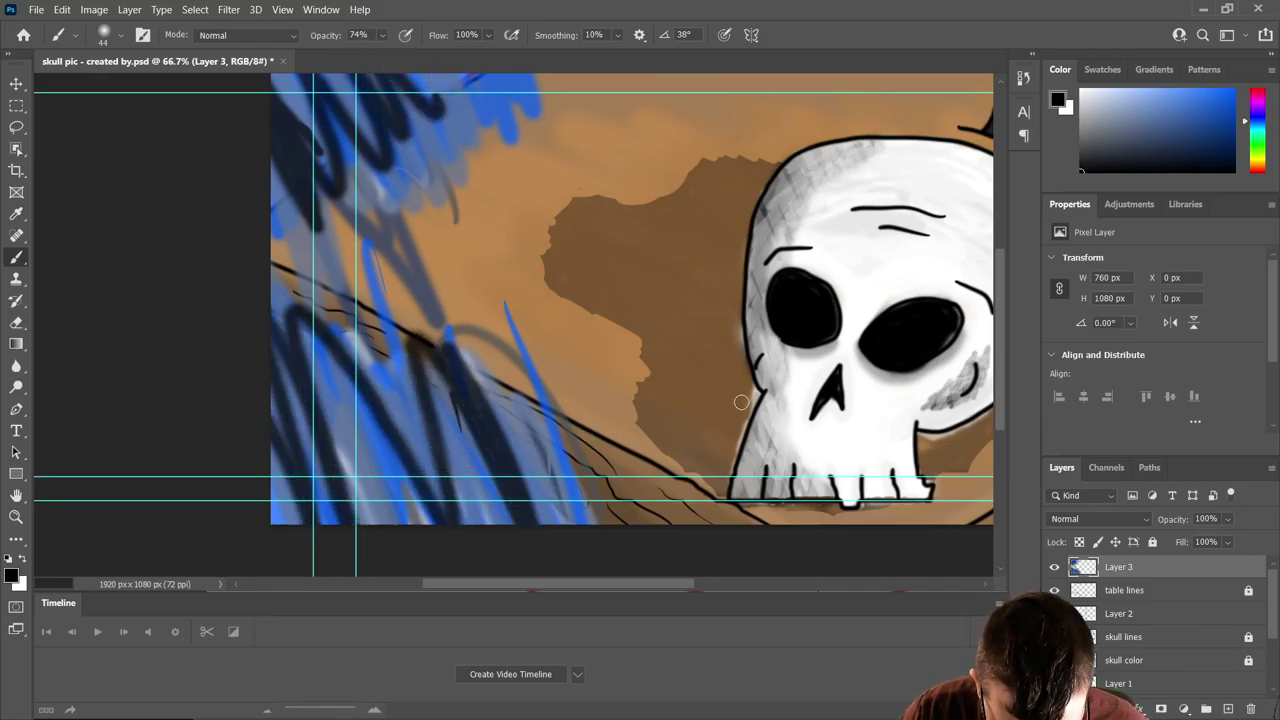
click(1150, 121)
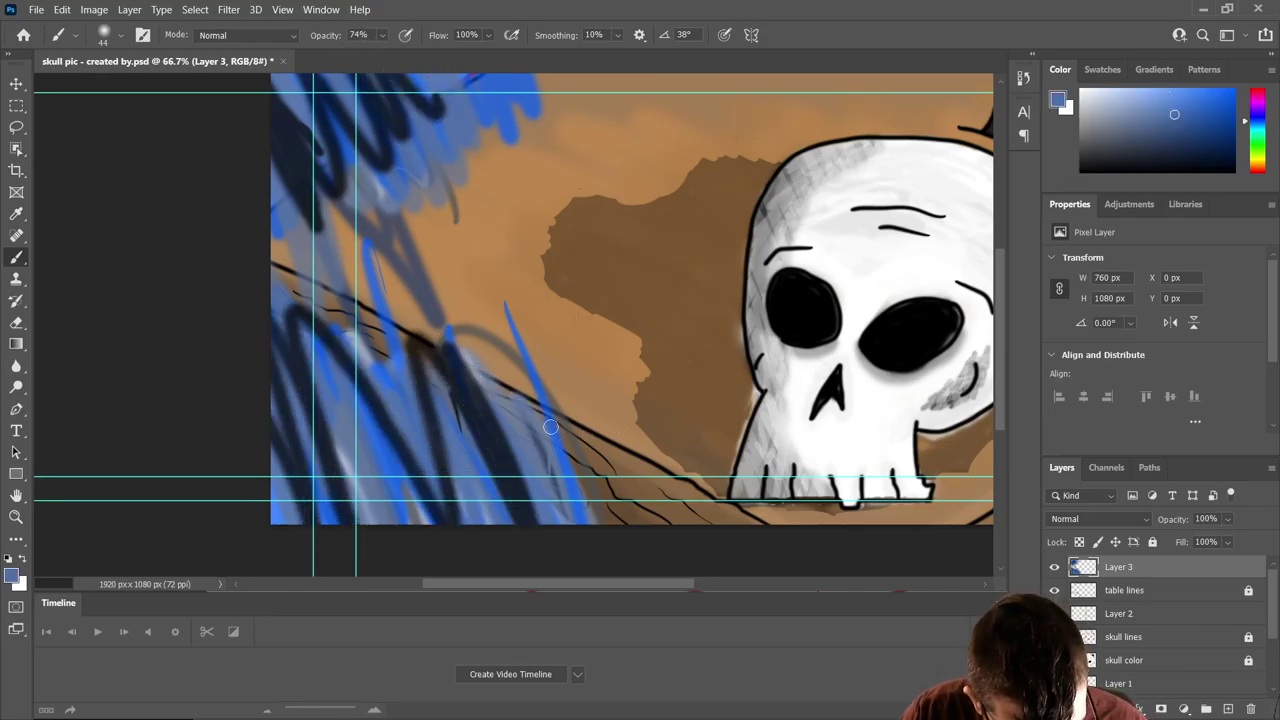
mouse_move(550, 427)
mouse_down()
mouse_move(587, 491)
mouse_move(556, 373)
mouse_move(557, 440)
mouse_move(463, 553)
mouse_move(384, 496)
mouse_move(222, 332)
mouse_move(275, 435)
mouse_move(320, 144)
mouse_move(352, 197)
mouse_move(259, 88)
mouse_move(407, 146)
mouse_move(415, 80)
mouse_up()
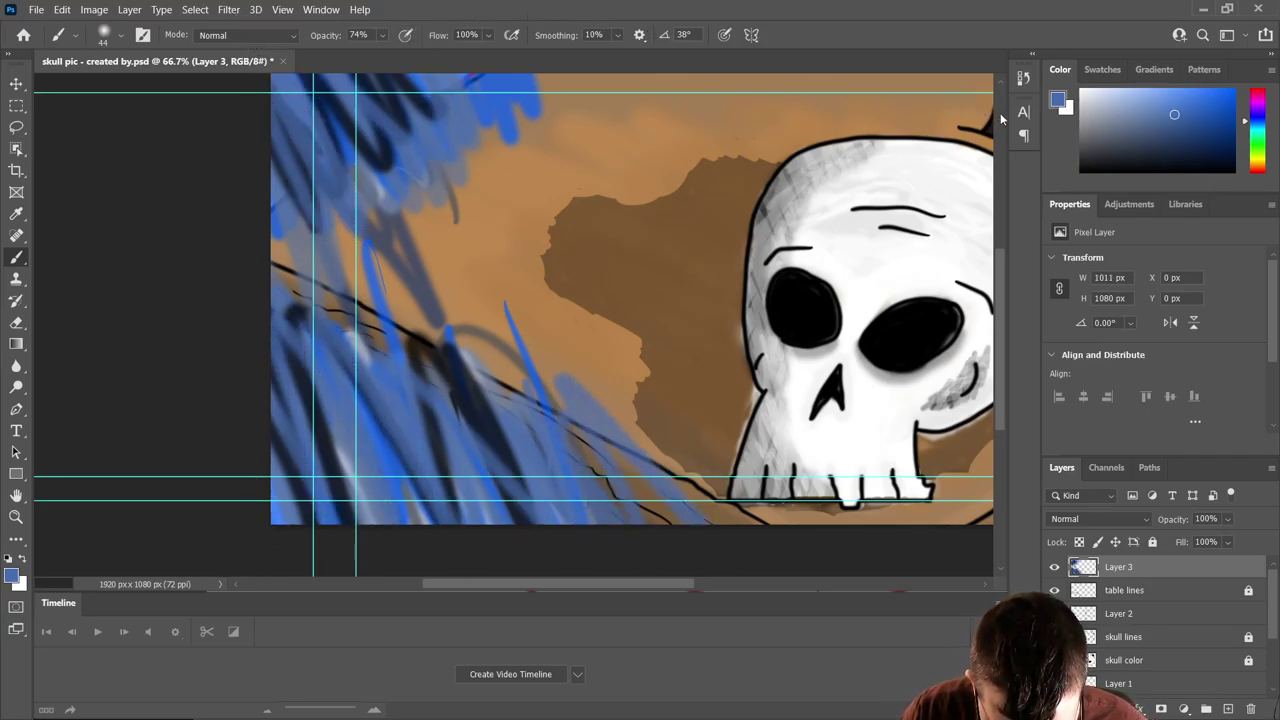
- Build up darker and deeper blue strokes up the picture's left side
click(1171, 135)
mouse_move(329, 124)
mouse_down()
mouse_move(301, 51)
mouse_move(498, 181)
mouse_up()
mouse_move(439, 407)
mouse_down()
mouse_move(500, 480)
mouse_move(360, 560)
mouse_move(306, 523)
mouse_up()
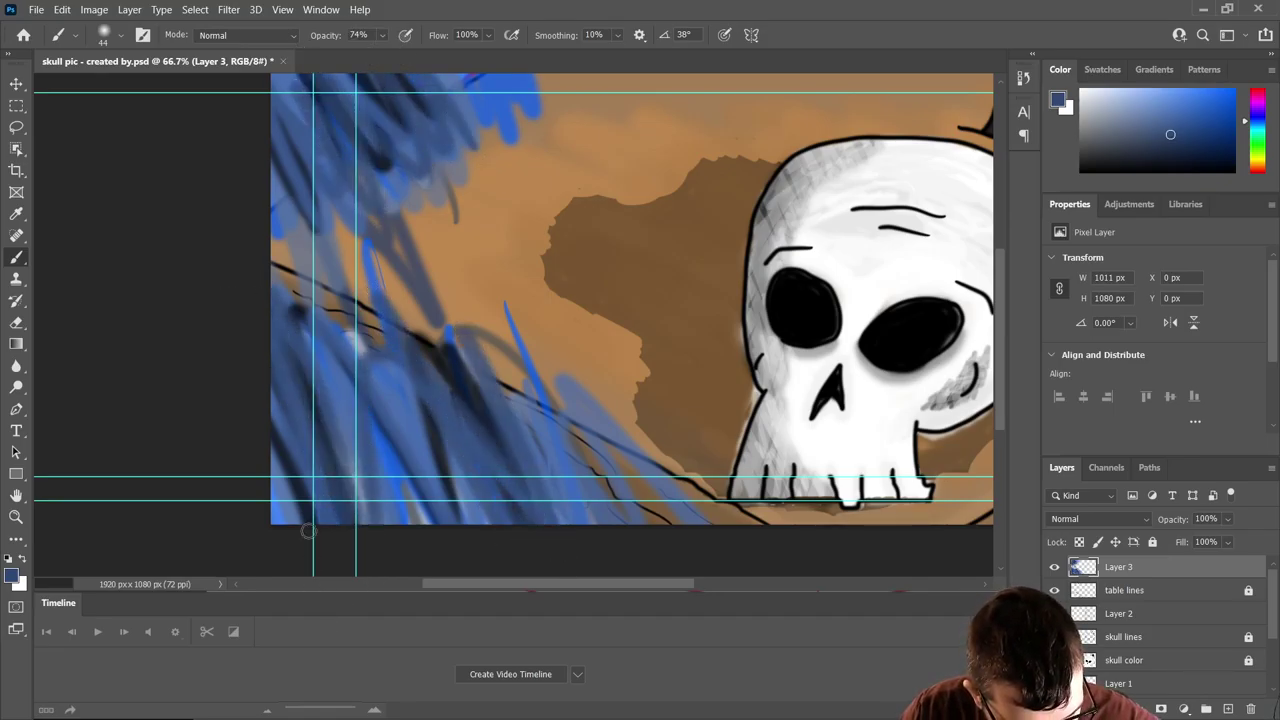
drag(1196, 138, 1216, 133)
drag(482, 318, 533, 564)
mouse_move(468, 292)
mouse_down()
mouse_move(324, 278)
mouse_move(286, 380)
mouse_move(314, 180)
mouse_move(420, 125)
mouse_up()
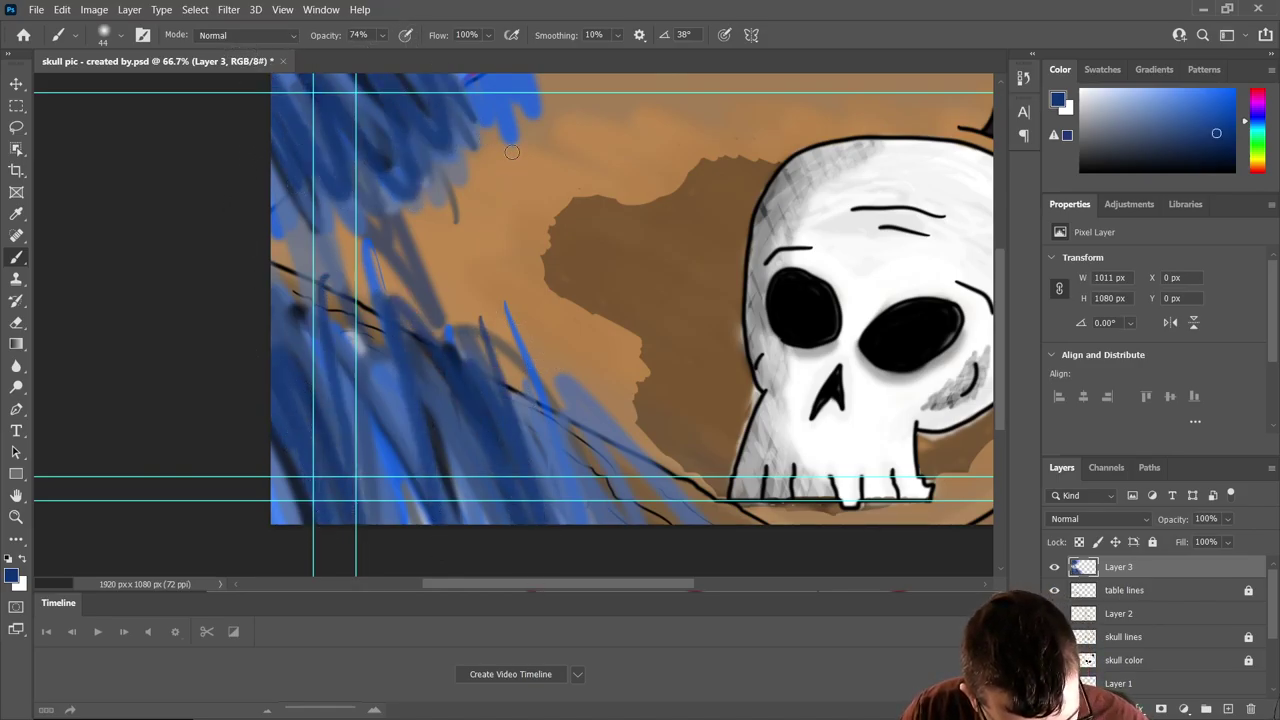
scroll(692, 388, down, 3)
- Move Layer 3 below ref, behind the table, and rename it 'colors'
scroll(1133, 660, down, 3)
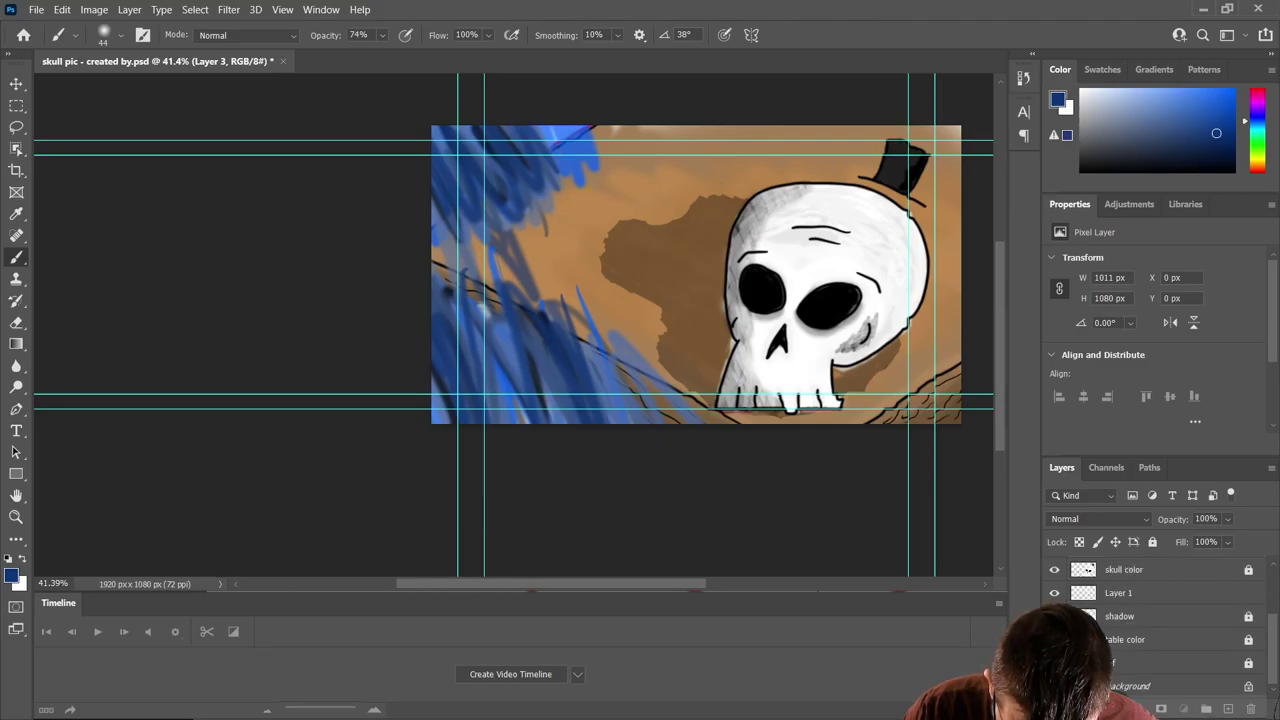
drag(1133, 681, 1136, 687)
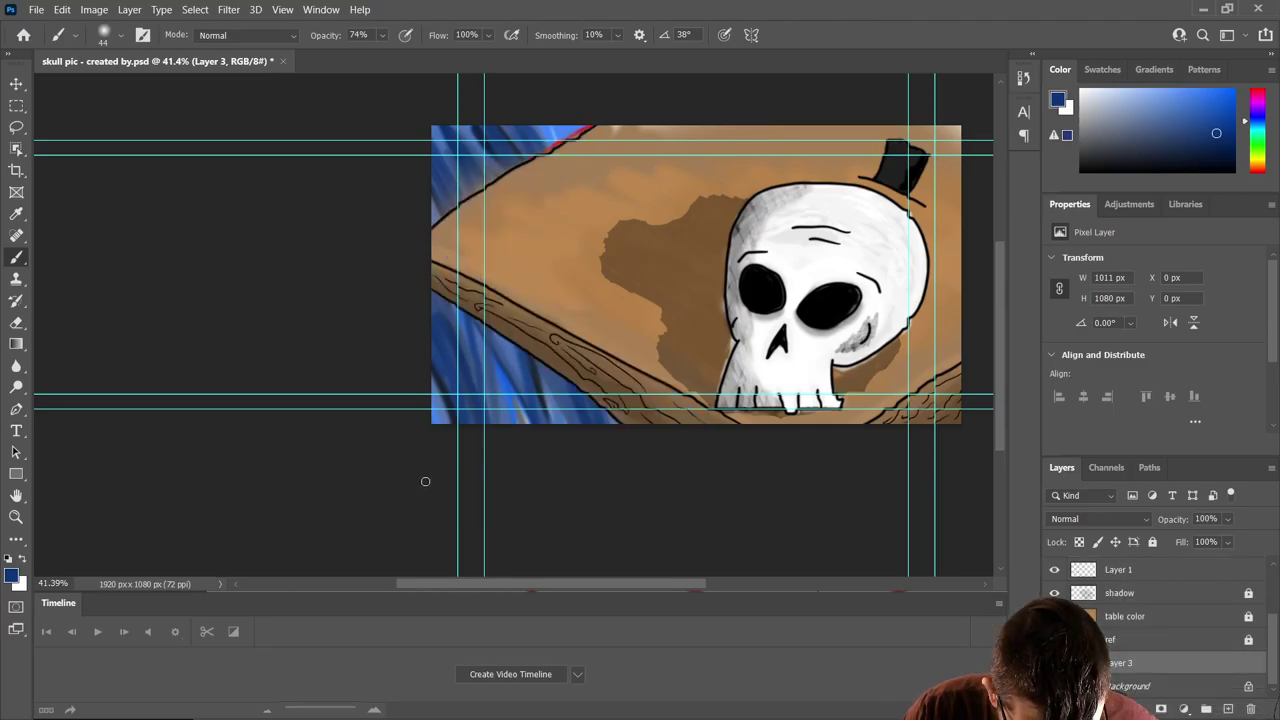
double_click(1122, 664)
text(colors)
click(1087, 570)
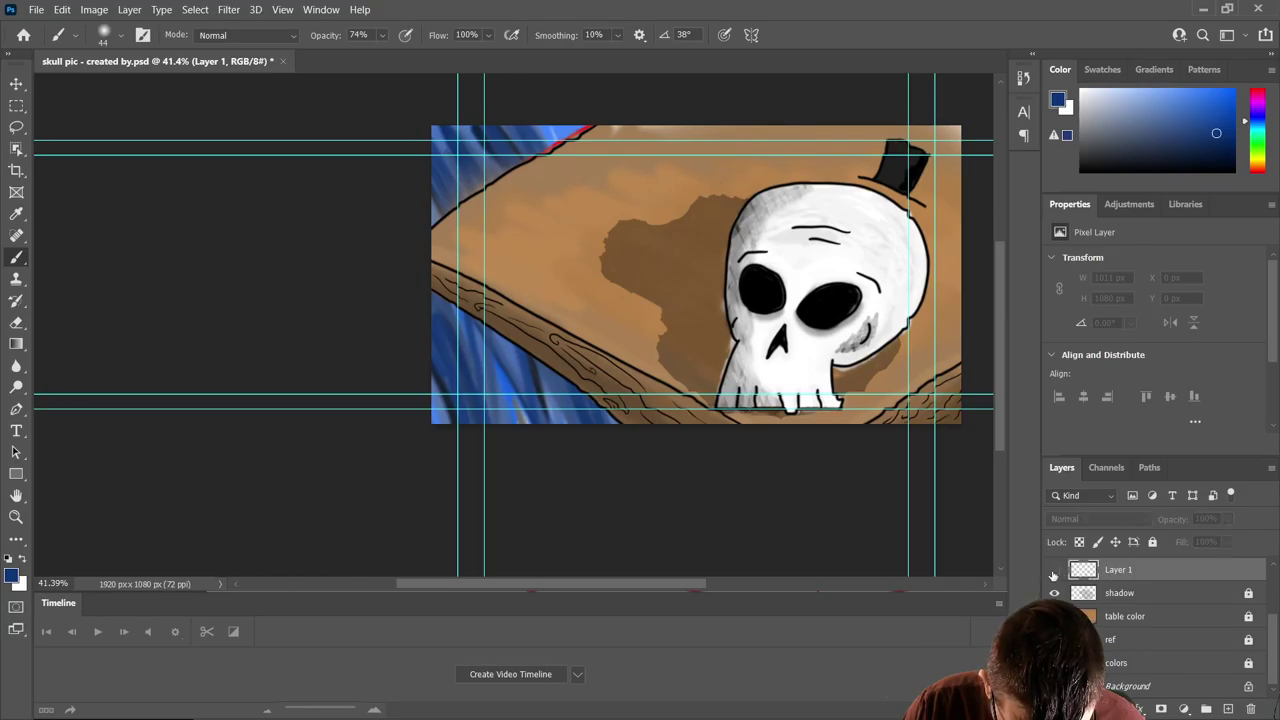
- Move Layer 1 to the top of the stack and check Layer 2's contents by toggling visibility
scroll(1136, 580, up, 1)
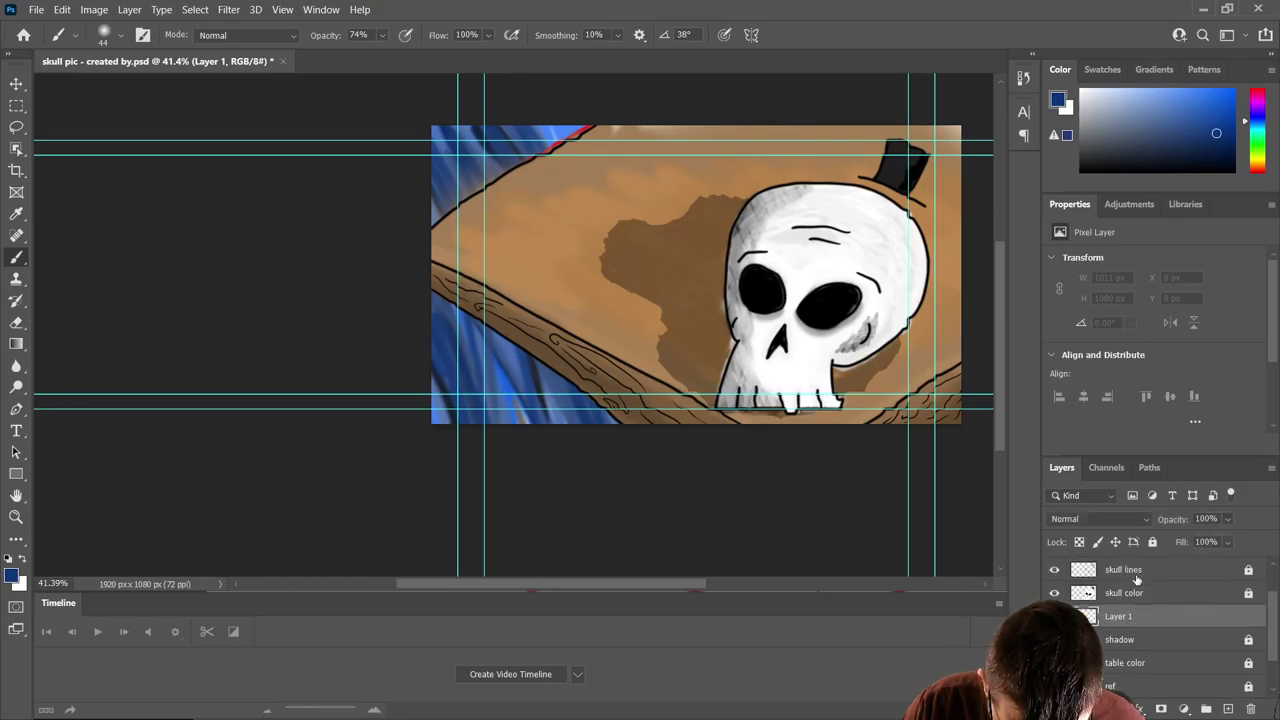
scroll(1140, 610, up, 1)
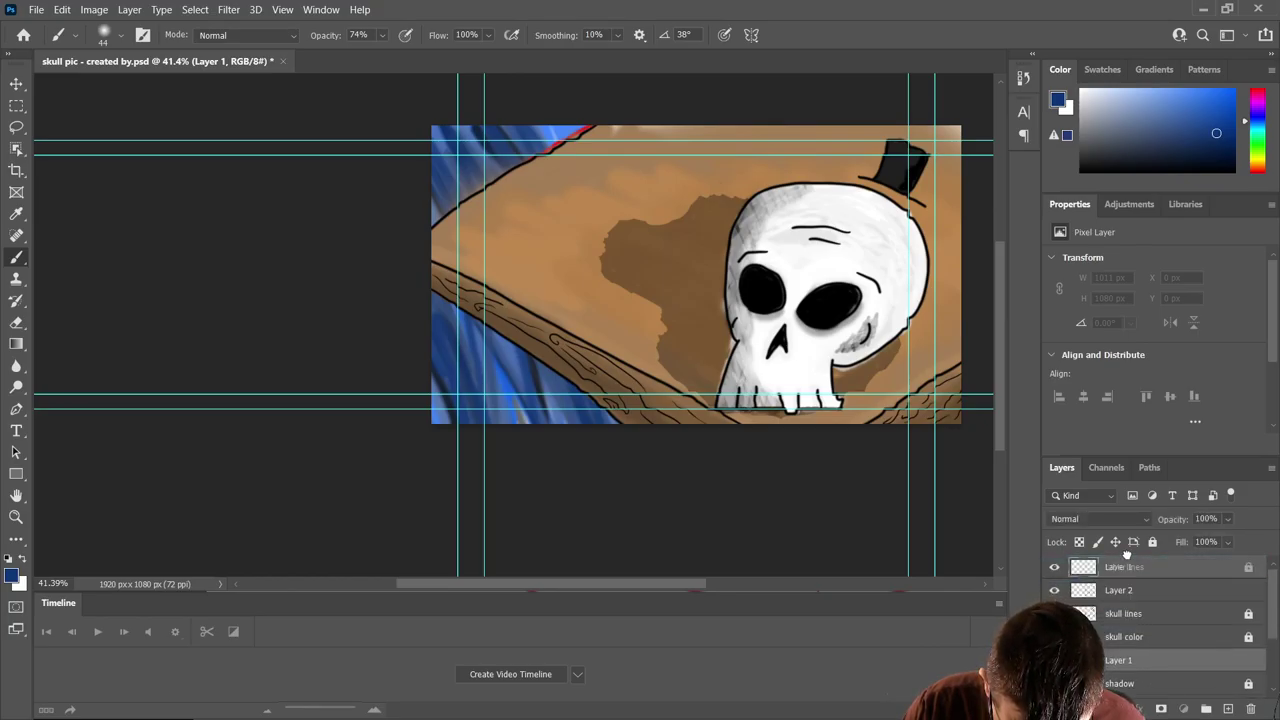
drag(1111, 652, 1095, 562)
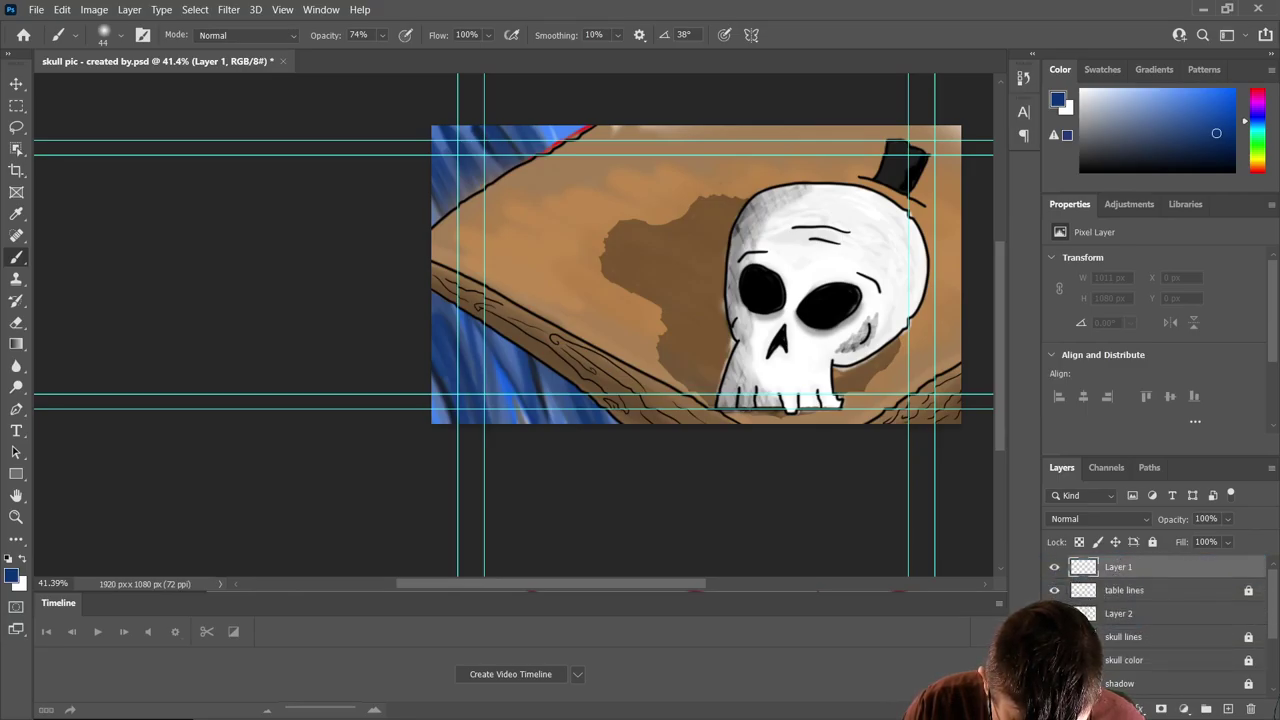
click(1054, 613)
click(1054, 613)
click(1054, 613)
click(1054, 613)
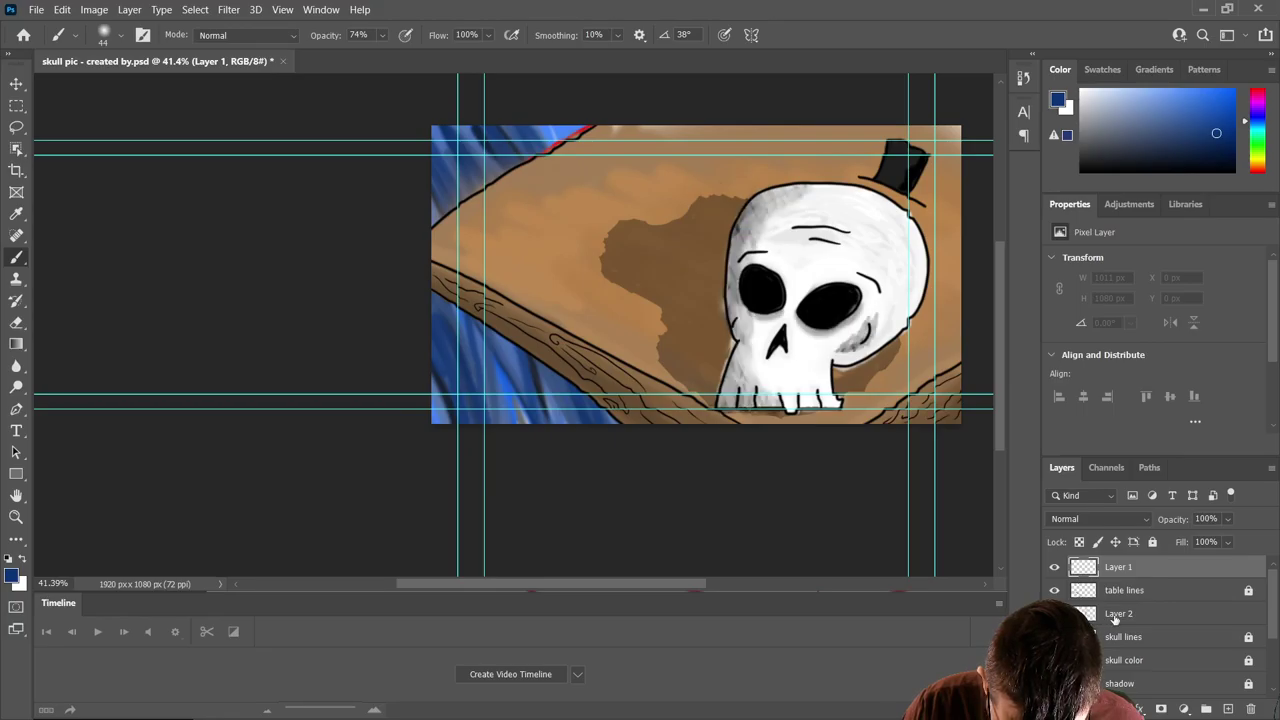
- Rename Layer 2 to 'skull shading' and lock it
double_click(1115, 613)
text(skull)
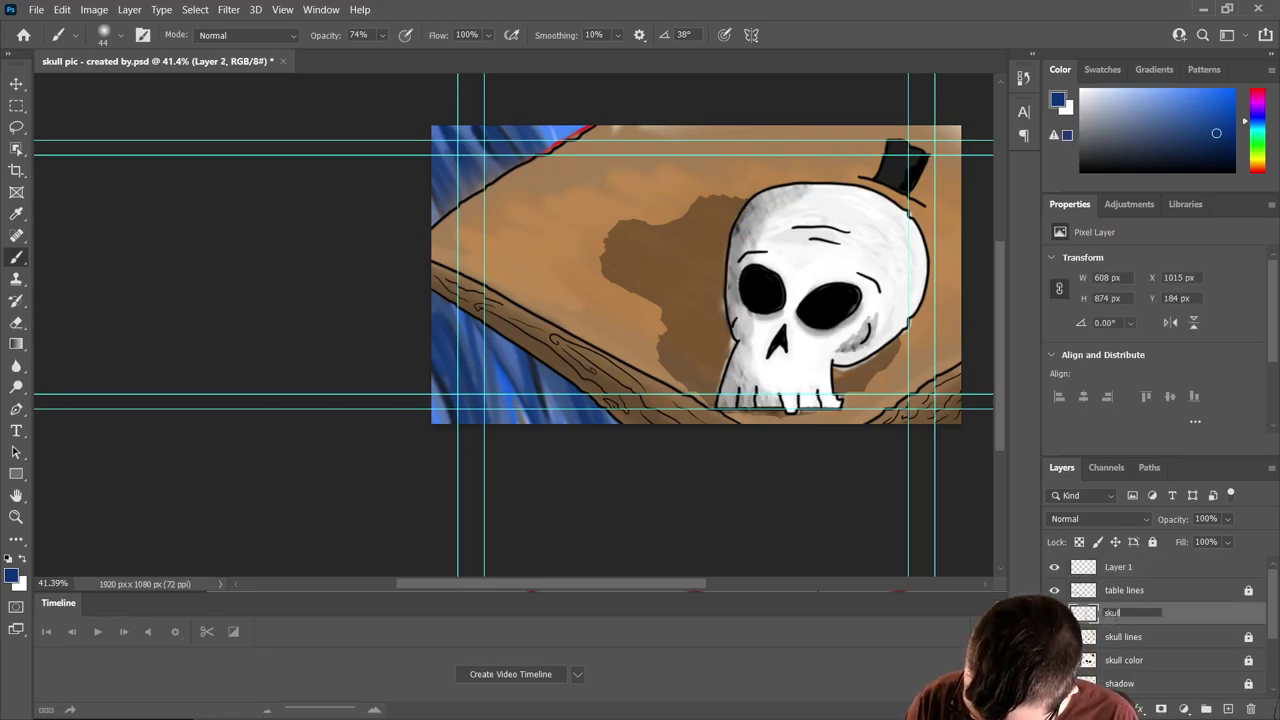
text( shading)
key(Return)
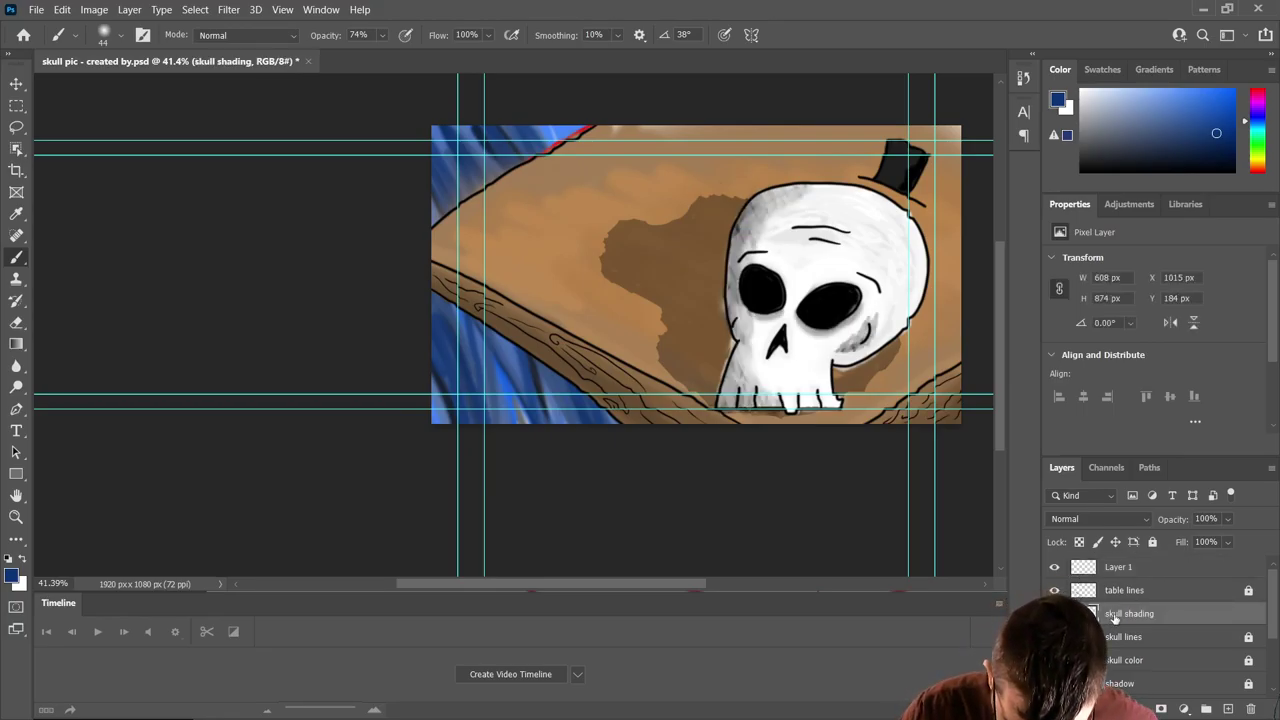
click(1153, 543)
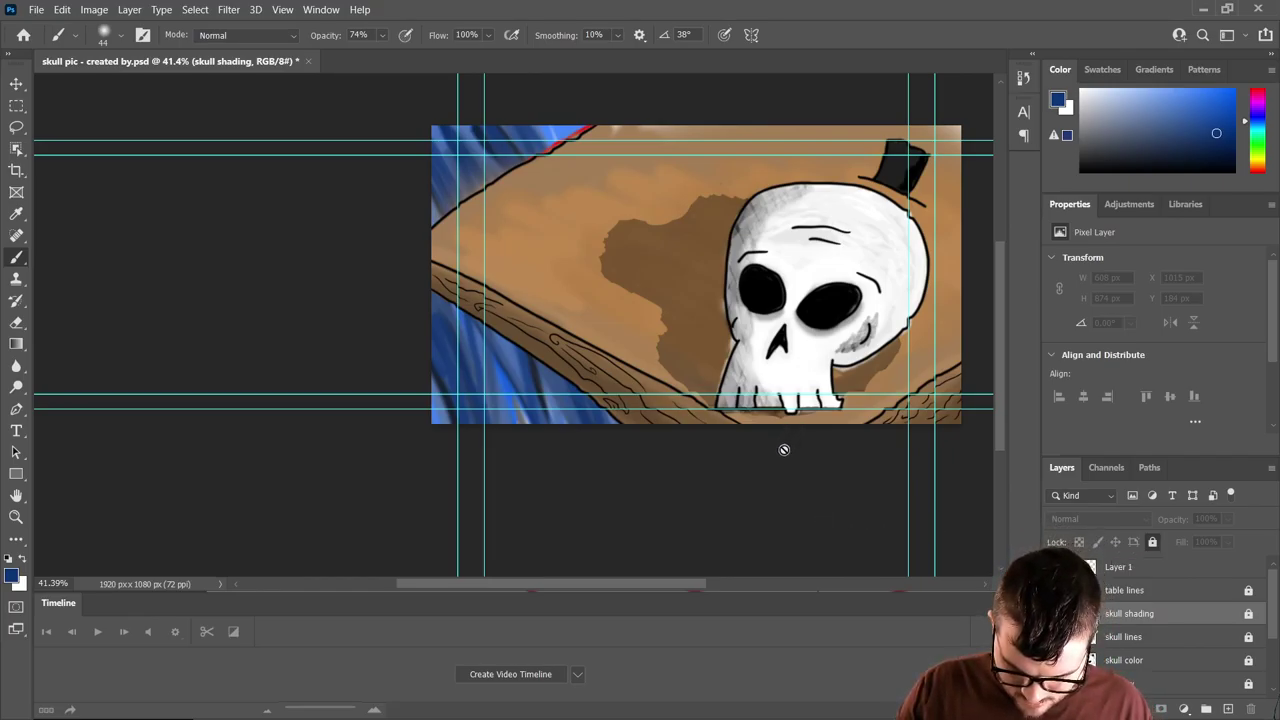
- Deselect all layers and reposition and zoom the canvas view to 60.6%
click(16, 84)
click(266, 284)
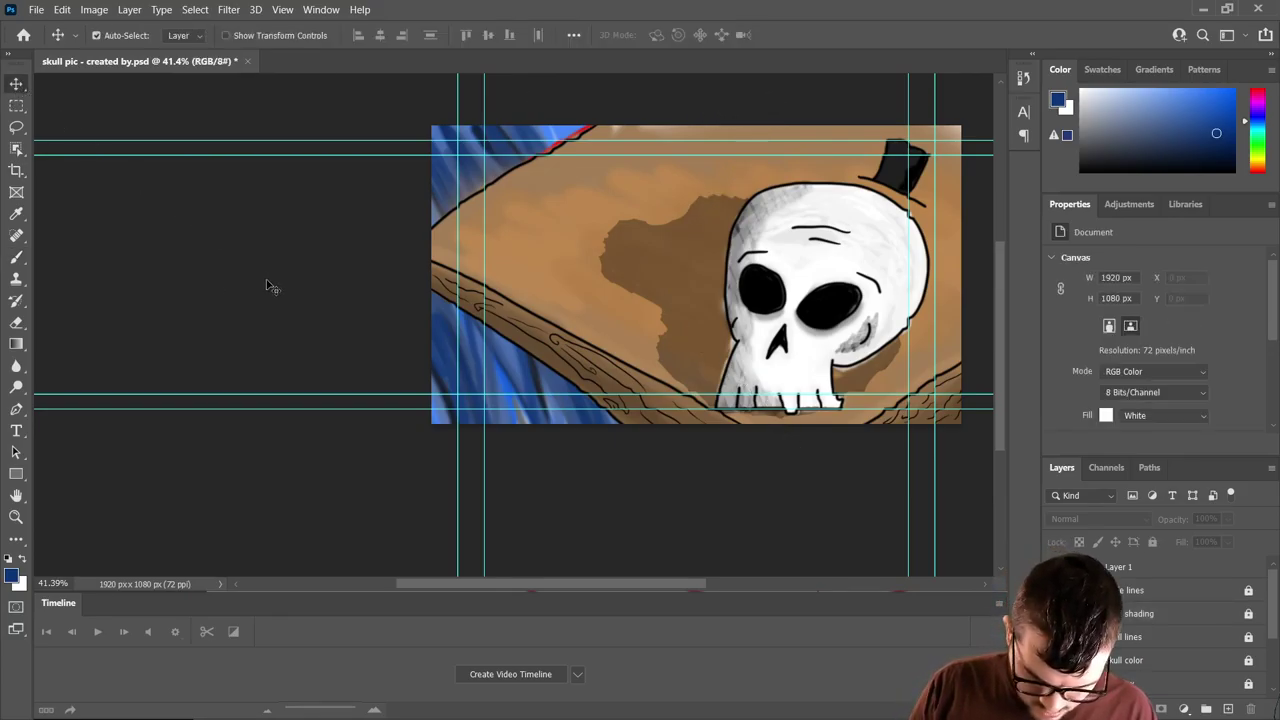
right_click(289, 231)
click(191, 254)
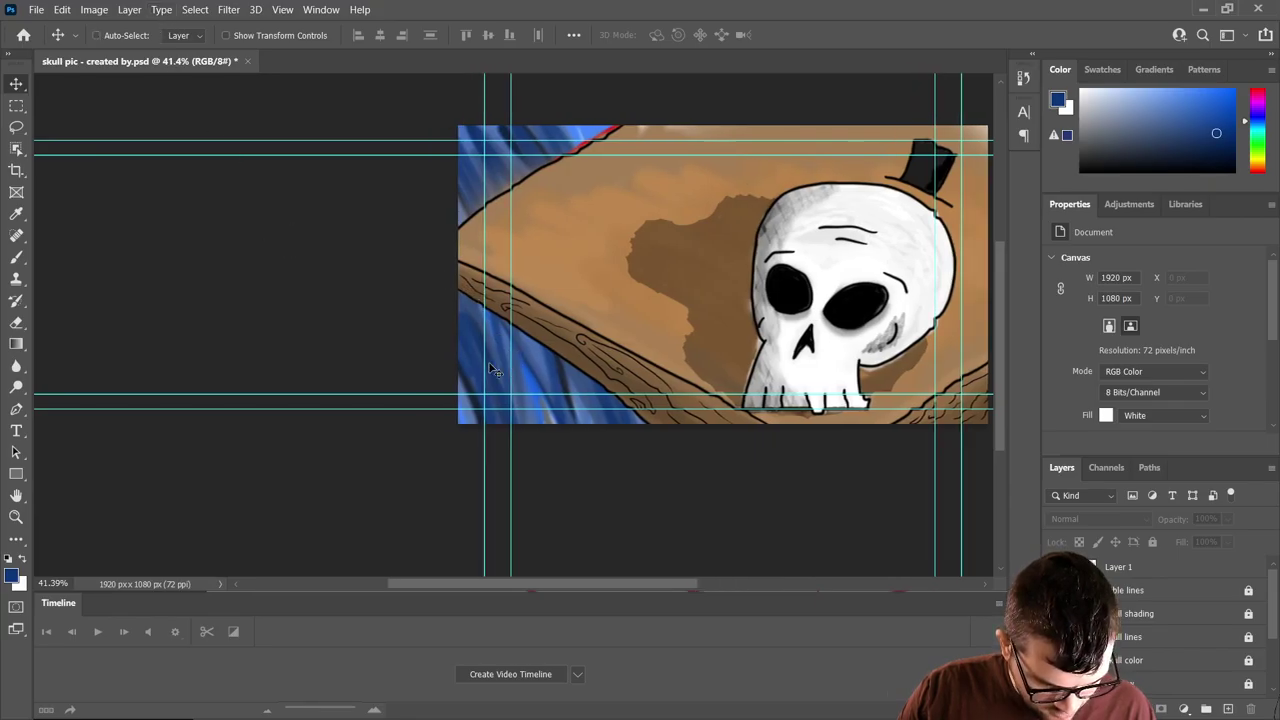
scroll(400, 320, left, 1)
scroll(490, 372, up, 5)
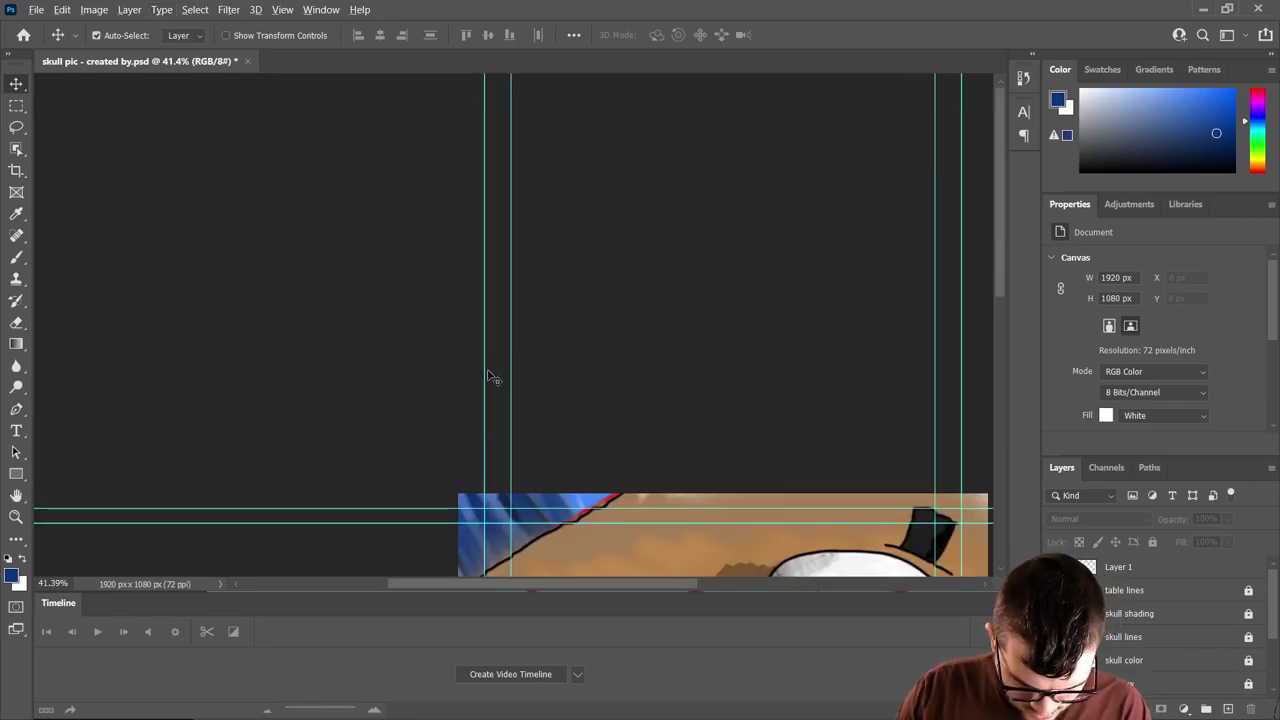
scroll(490, 377, up, 2)
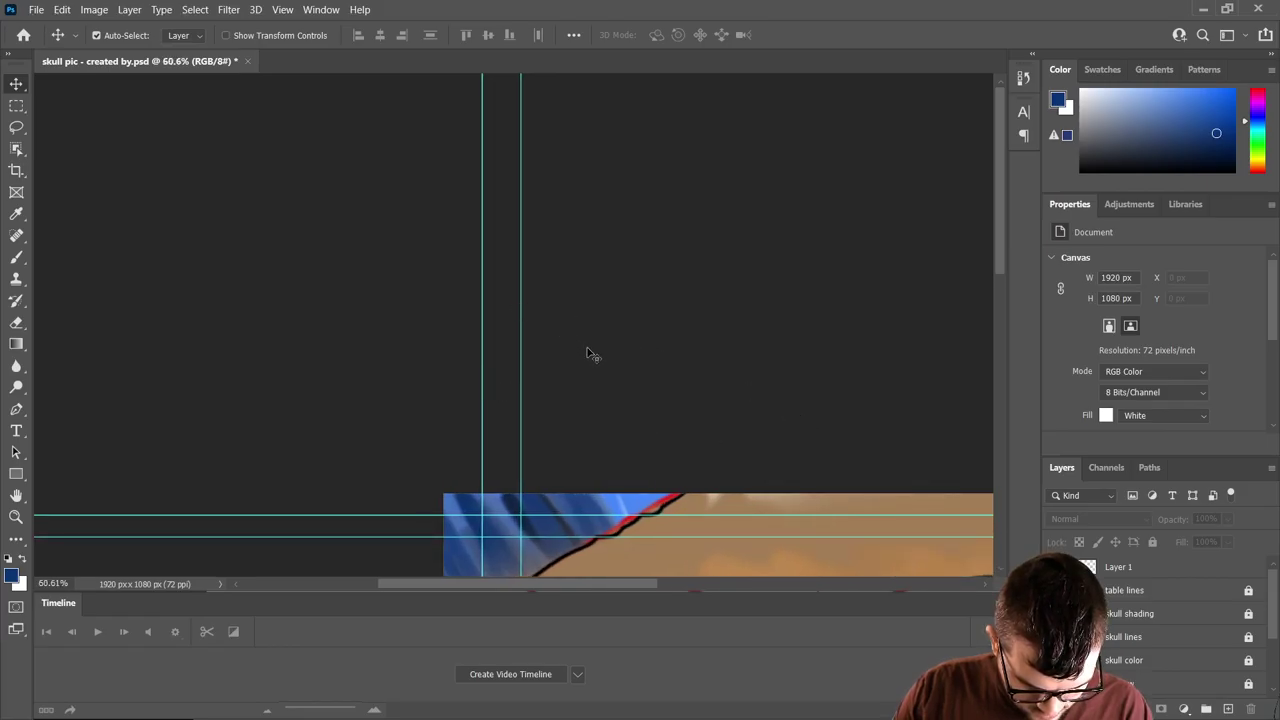
drag(527, 584, 607, 576)
drag(993, 222, 1007, 362)
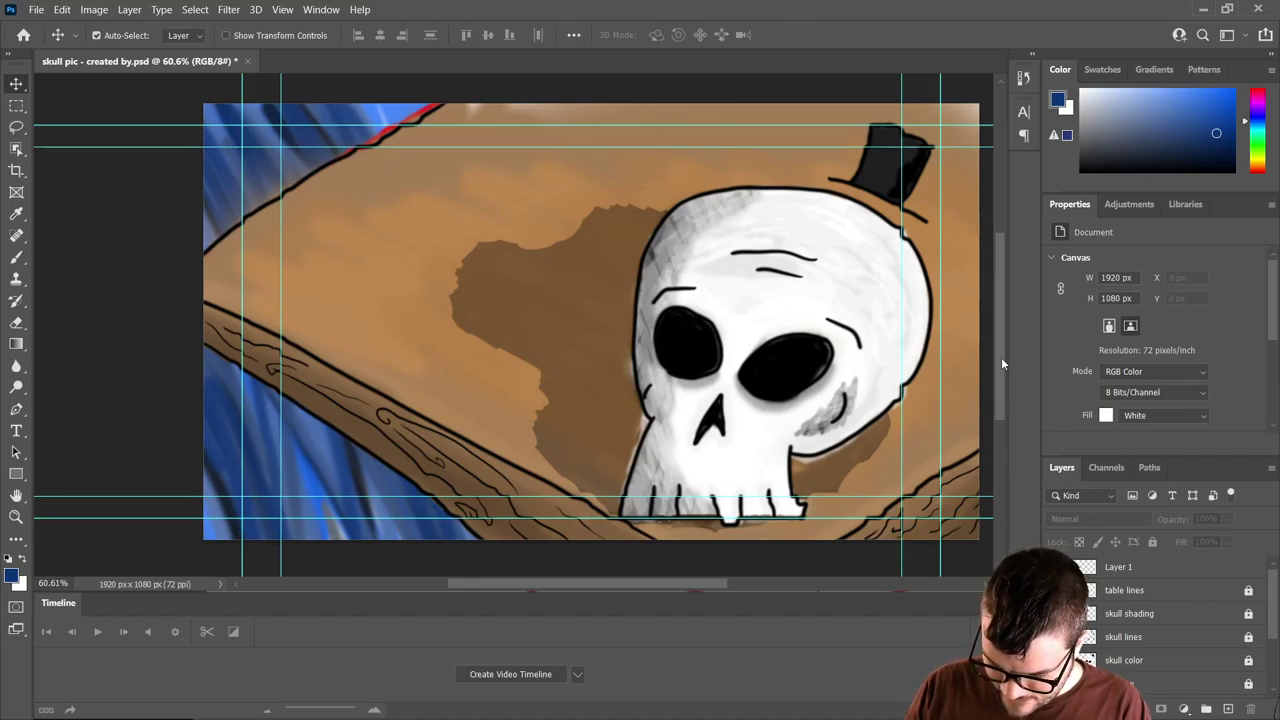
- Cancel the quit prompt to keep the document open, then save it
key(ctrl+q)
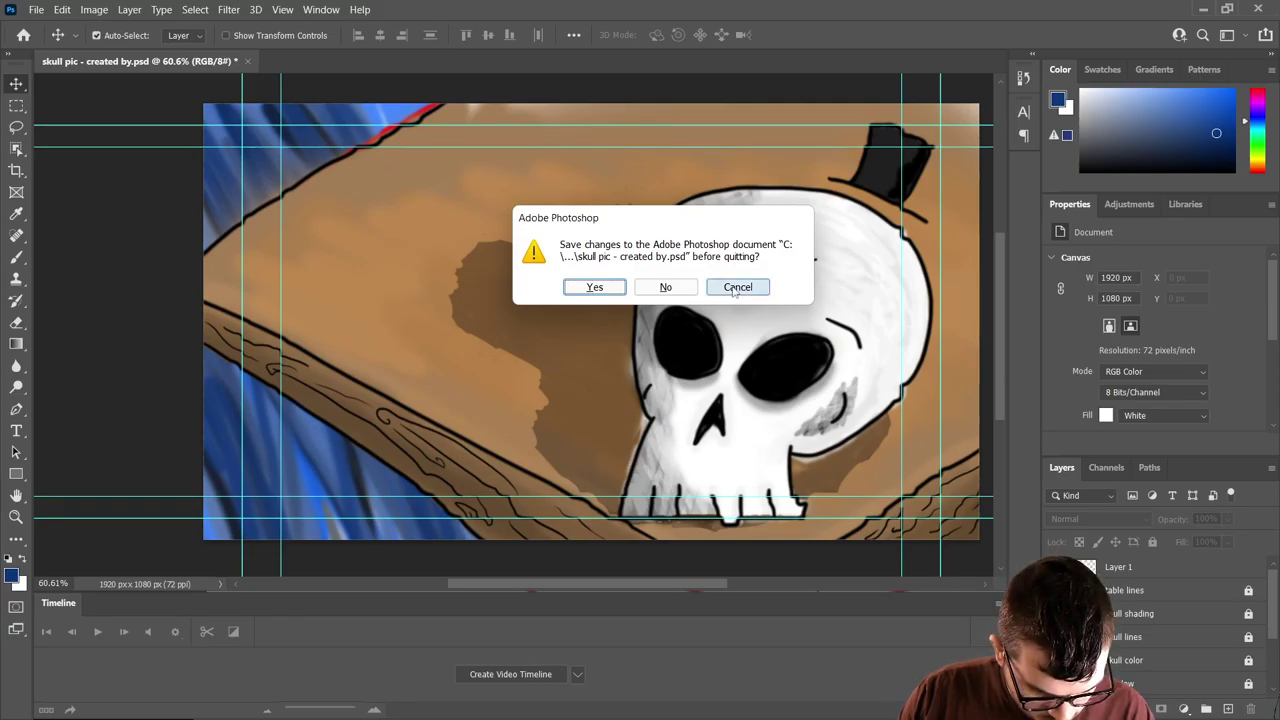
click(735, 290)
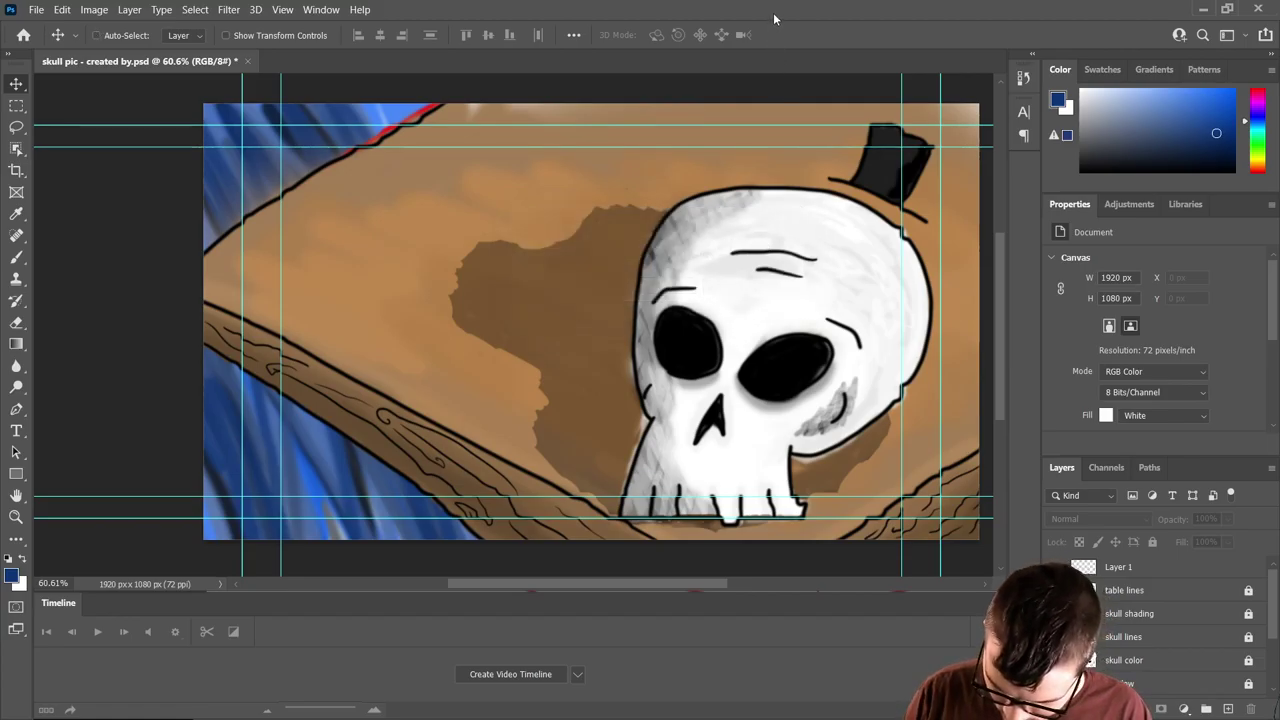
key(ctrl+s)
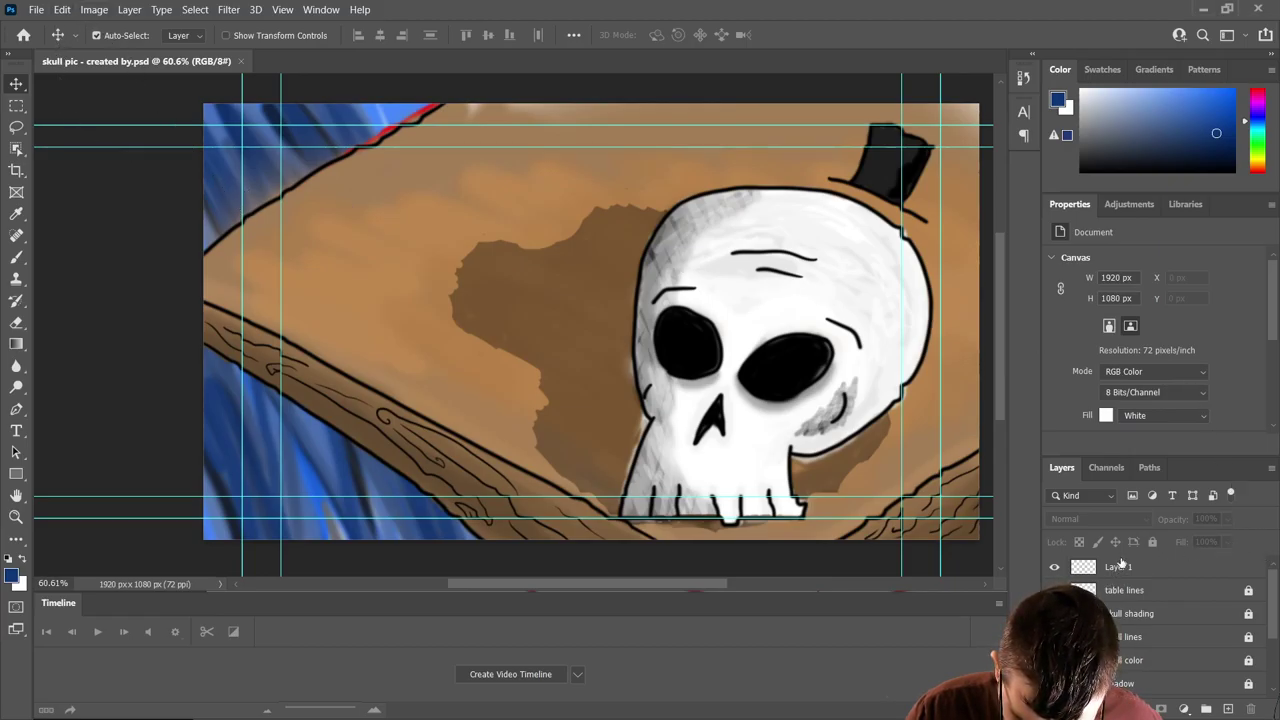
- Make Layer 1 active and set the brush to paint in white
click(1200, 566)
click(26, 262)
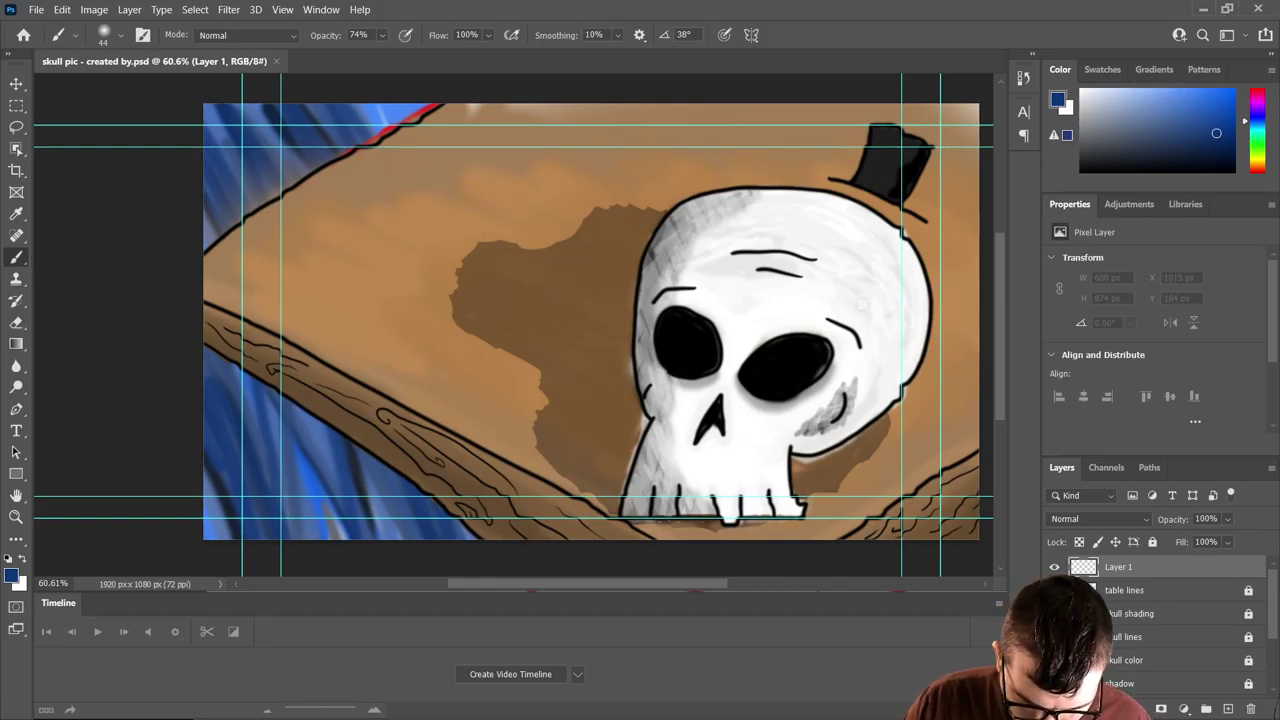
key(x)
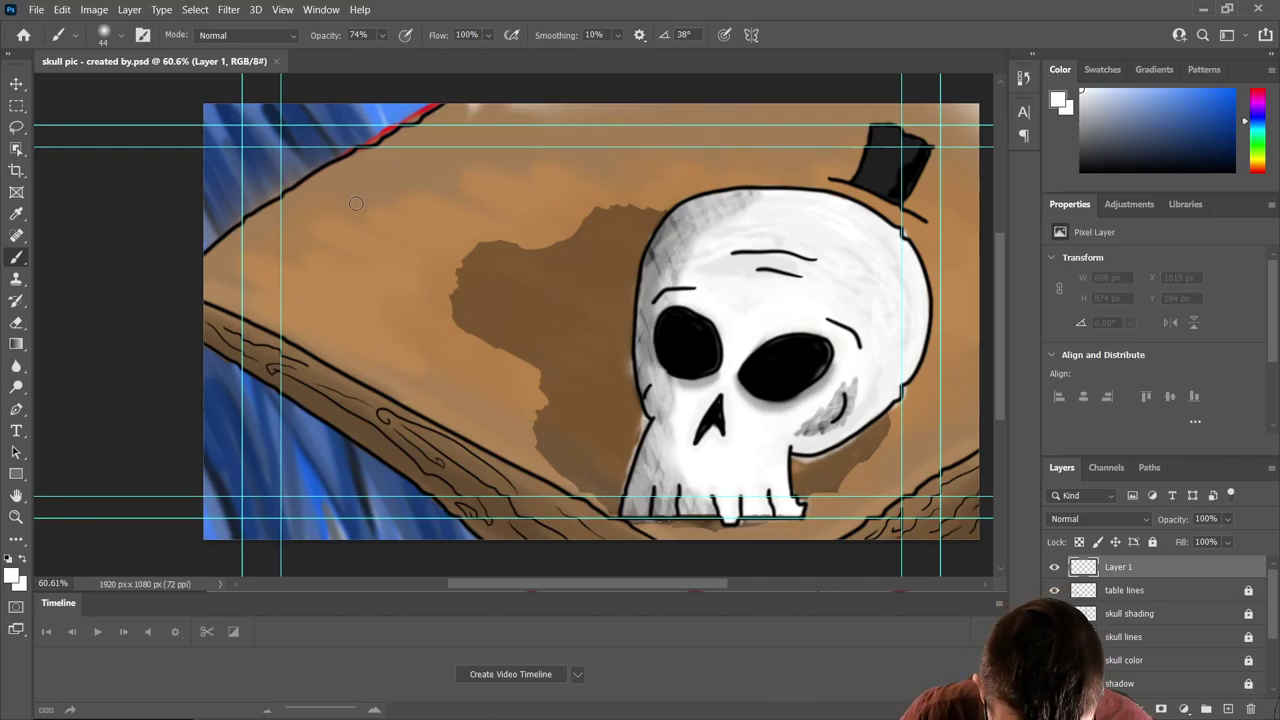
- Delete the ref layer and reselect Layer 1
scroll(1115, 655, down, 3)
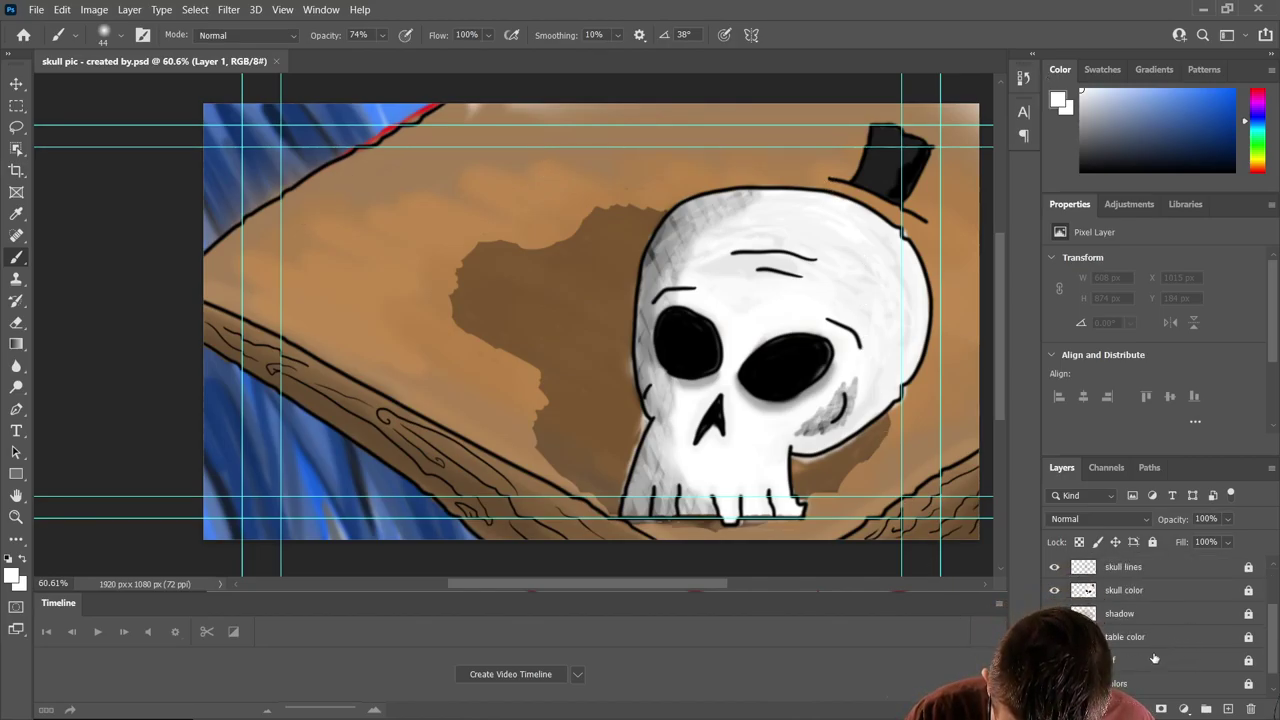
click(1117, 648)
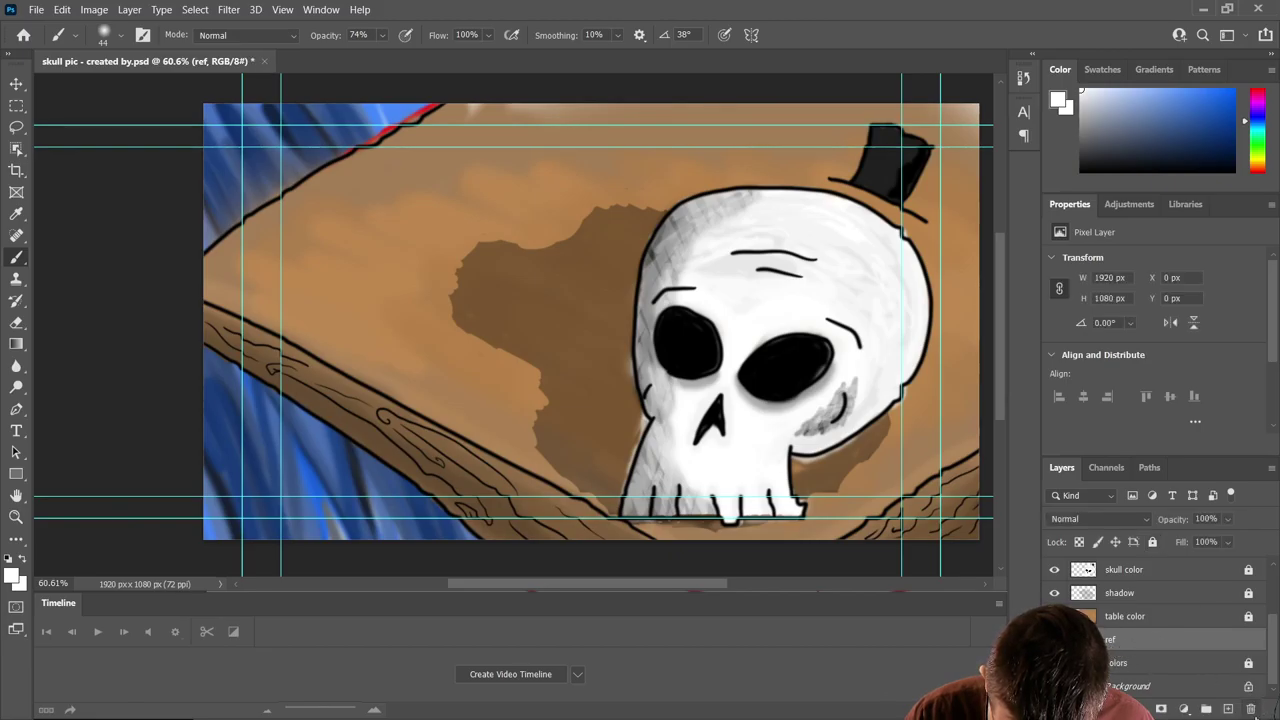
click(1251, 709)
click(591, 283)
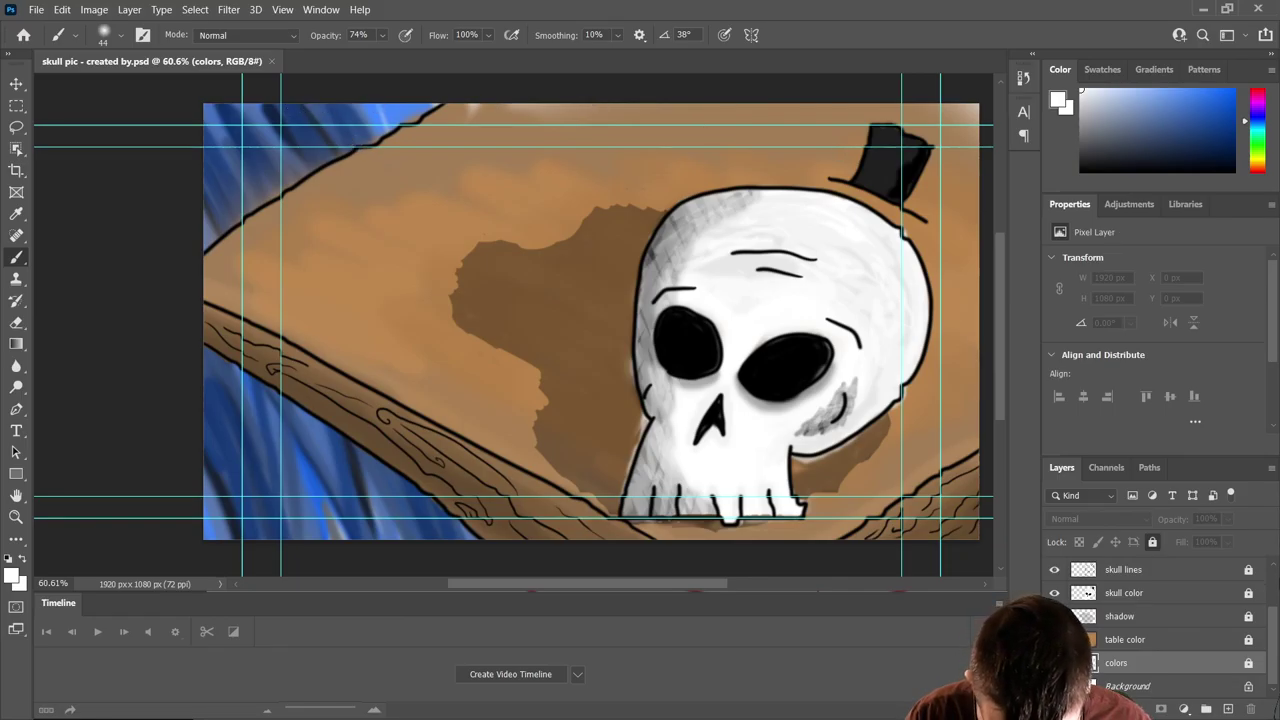
scroll(1143, 615, up, 2)
click(1137, 568)
key(ctrl+shift+alt+n)
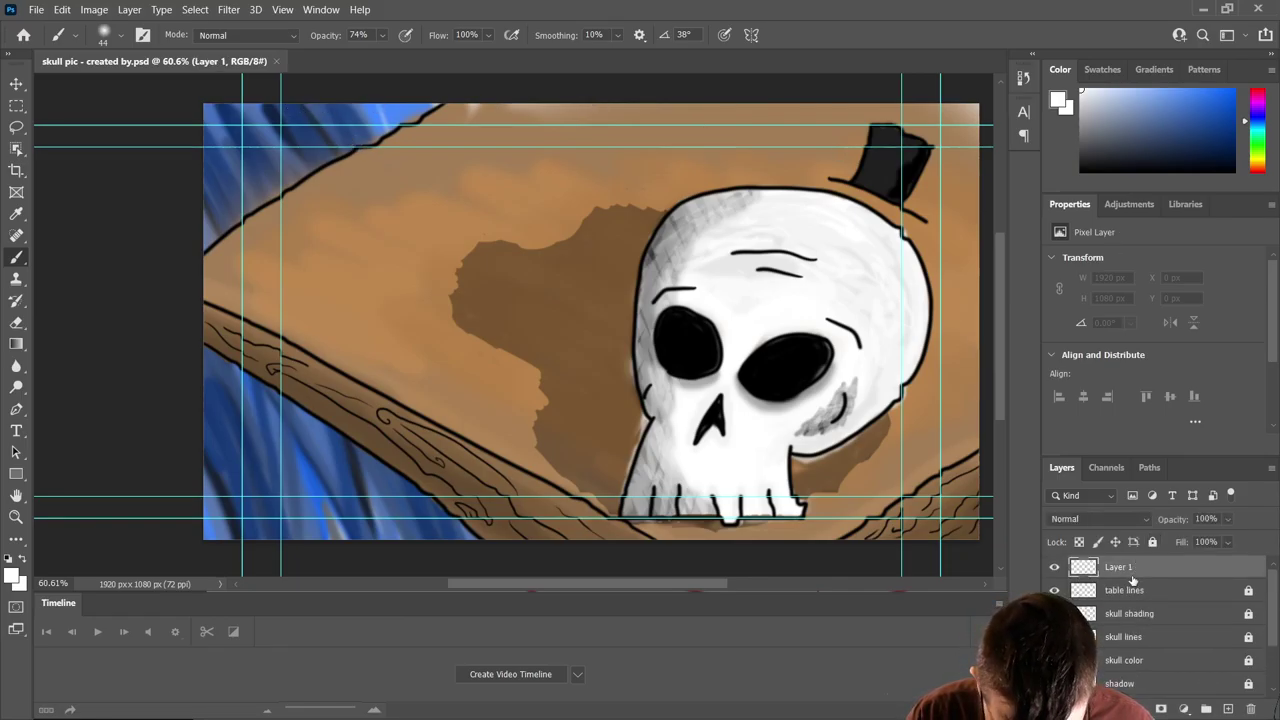
- Shrink the brush to 15 px in the brush picker
click(121, 36)
drag(117, 90, 101, 94)
key(Return)
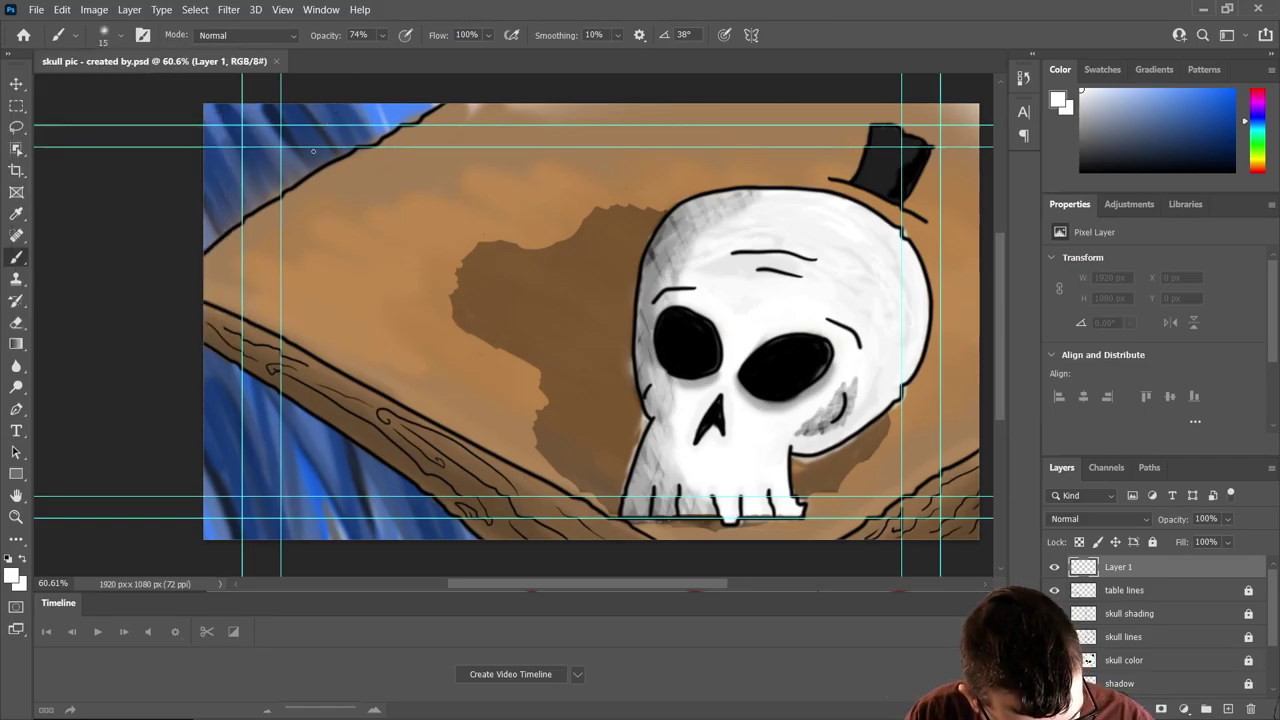
- Hand-letter 'CREATED BY' in white across the upper left of the table
mouse_move(369, 184)
mouse_down()
mouse_move(335, 177)
mouse_move(364, 226)
mouse_up()
drag(392, 177, 392, 228)
drag(393, 178, 430, 230)
mouse_move(451, 181)
mouse_down()
mouse_move(458, 220)
mouse_move(452, 193)
mouse_move(498, 226)
mouse_up()
drag(516, 172, 516, 224)
mouse_move(500, 170)
mouse_down()
mouse_move(532, 167)
mouse_move(562, 211)
mouse_move(556, 188)
mouse_move(578, 203)
mouse_up()
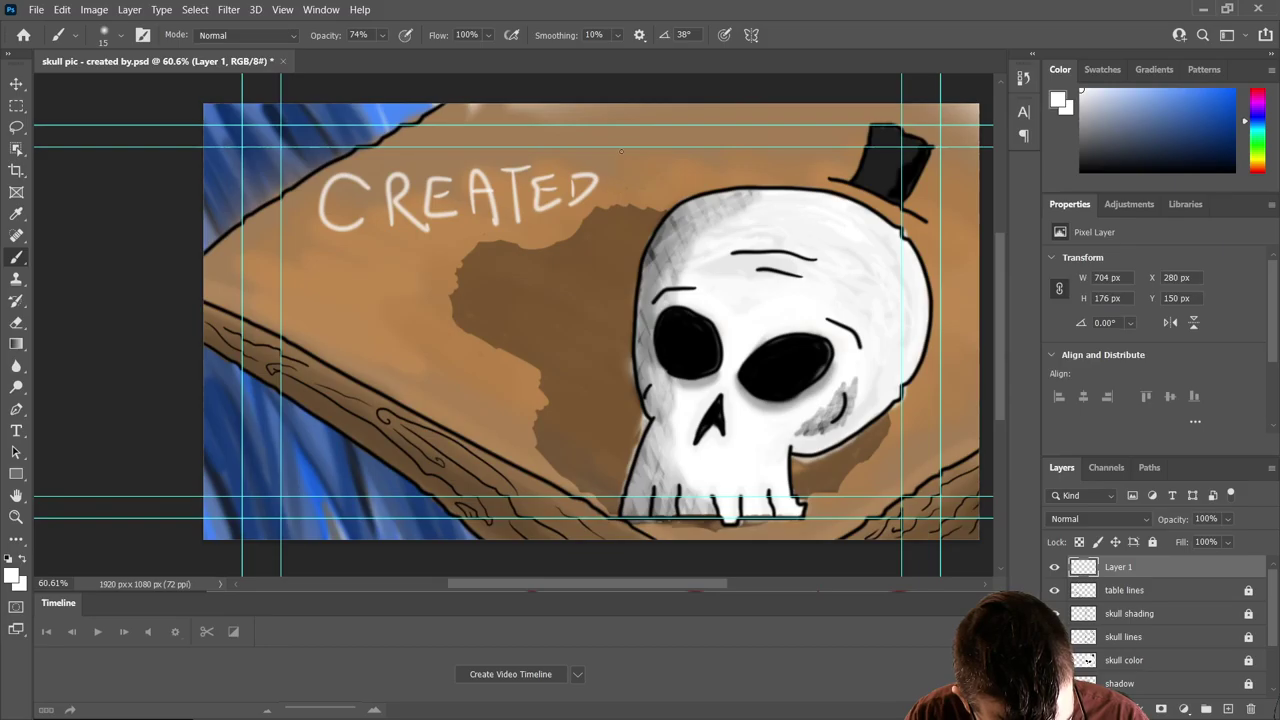
mouse_move(626, 164)
mouse_down()
mouse_move(626, 218)
mouse_move(646, 198)
mouse_move(626, 214)
mouse_up()
drag(677, 156, 661, 205)
drag(667, 182, 656, 158)
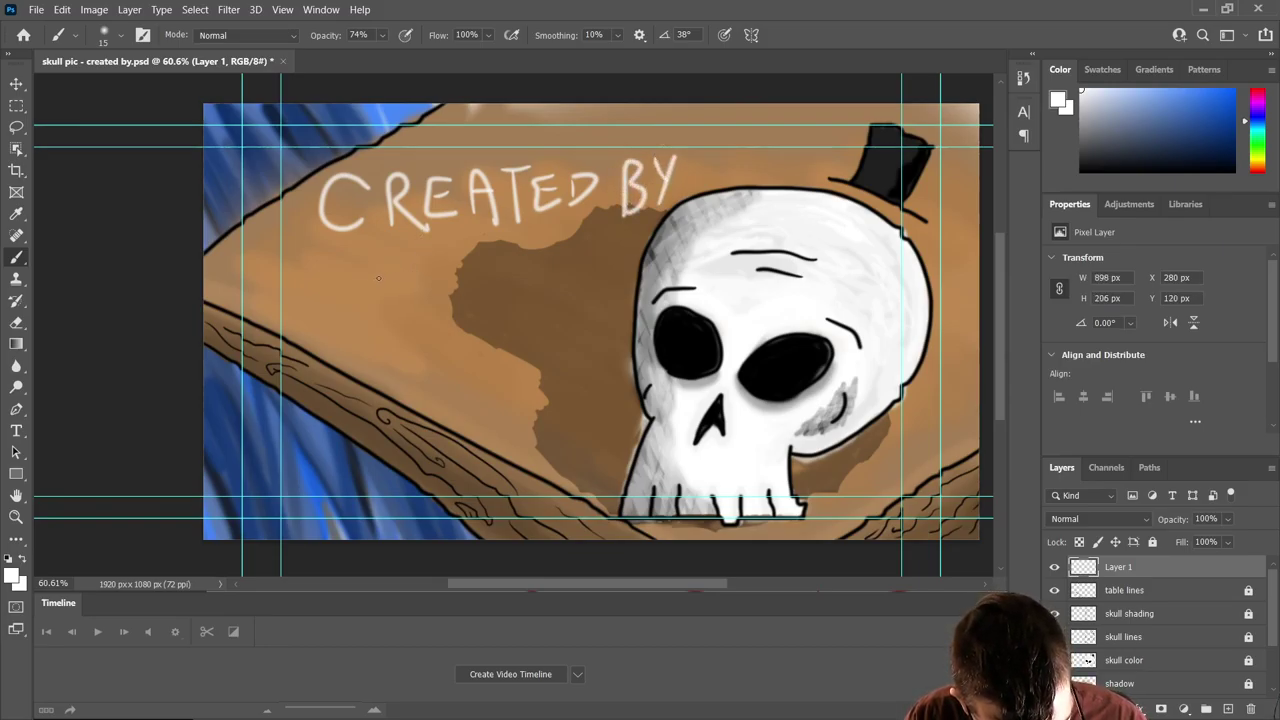
- Letter the artist's first name and surname in white beneath 'CREATED BY'
mouse_move(340, 277)
mouse_down()
mouse_move(320, 312)
mouse_move(358, 316)
mouse_move(347, 294)
mouse_move(388, 270)
mouse_move(408, 300)
mouse_move(430, 296)
mouse_up()
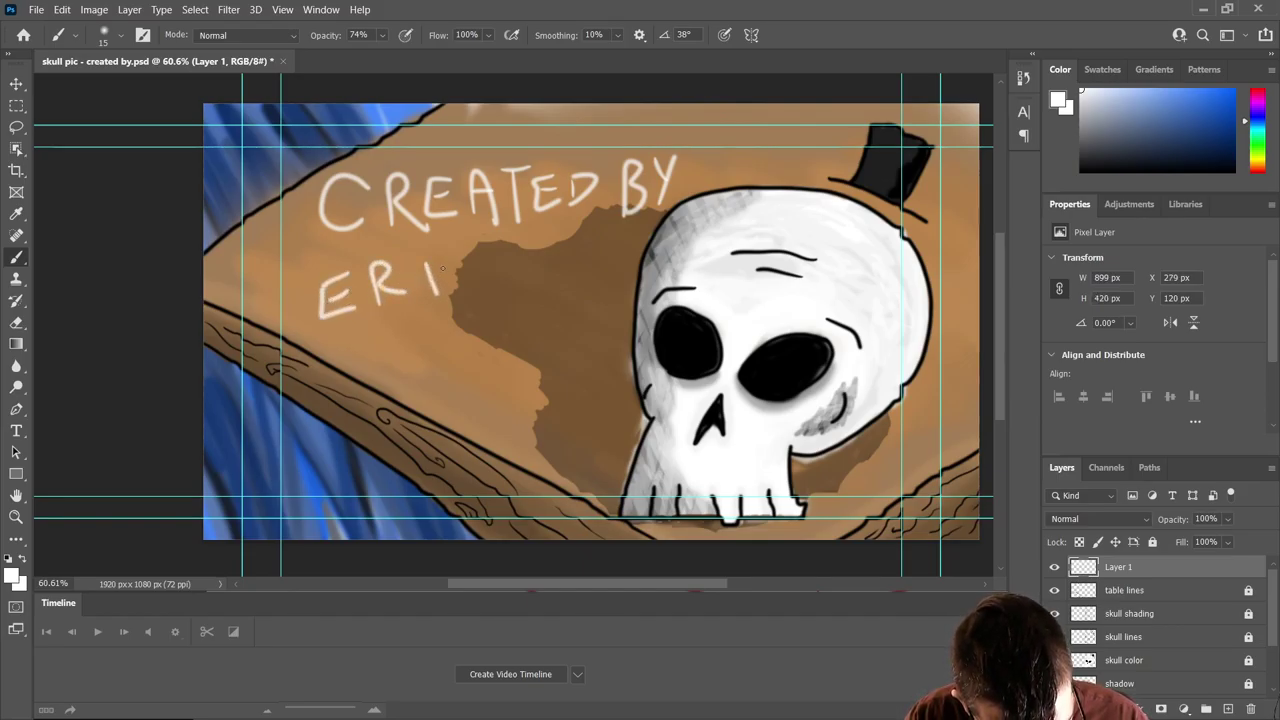
mouse_move(486, 258)
mouse_down()
mouse_move(450, 265)
mouse_move(490, 292)
mouse_up()
mouse_move(416, 360)
mouse_down()
mouse_move(415, 312)
mouse_move(416, 340)
mouse_move(470, 352)
mouse_move(460, 318)
mouse_move(514, 356)
mouse_up()
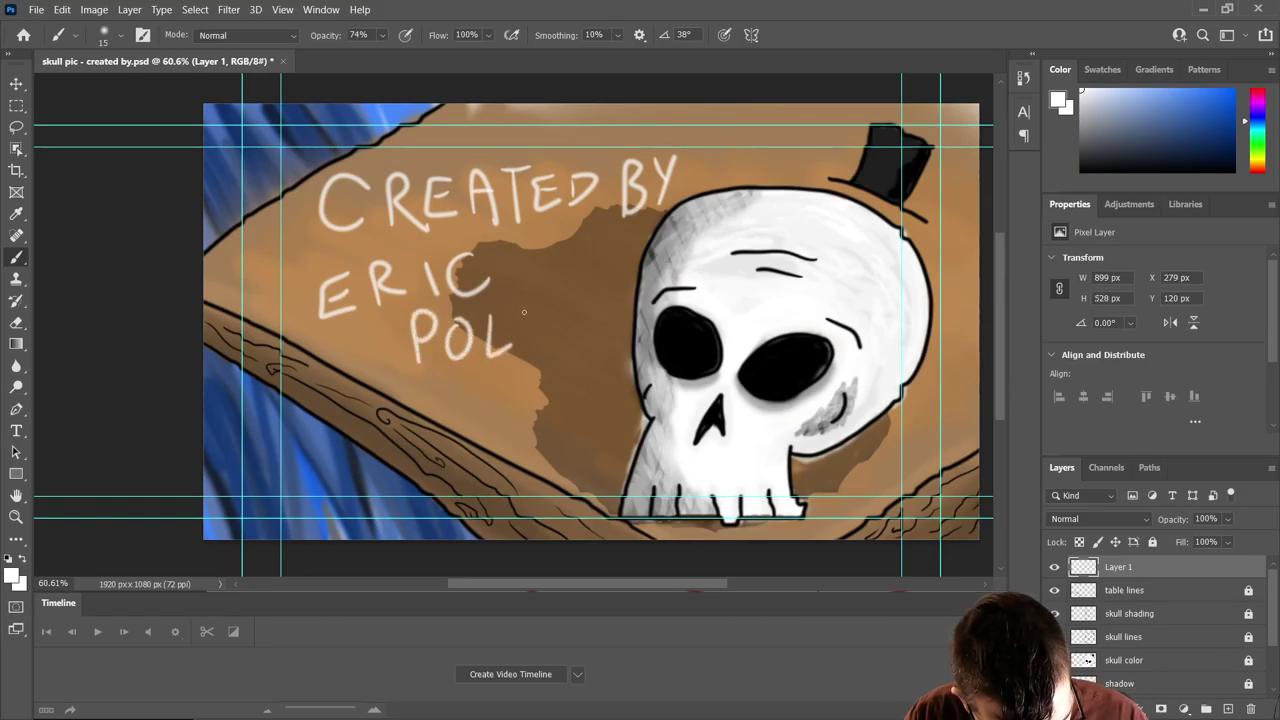
drag(522, 310, 544, 348)
mouse_move(562, 297)
mouse_down()
mouse_move(548, 322)
mouse_move(570, 338)
mouse_up()
drag(551, 320, 561, 313)
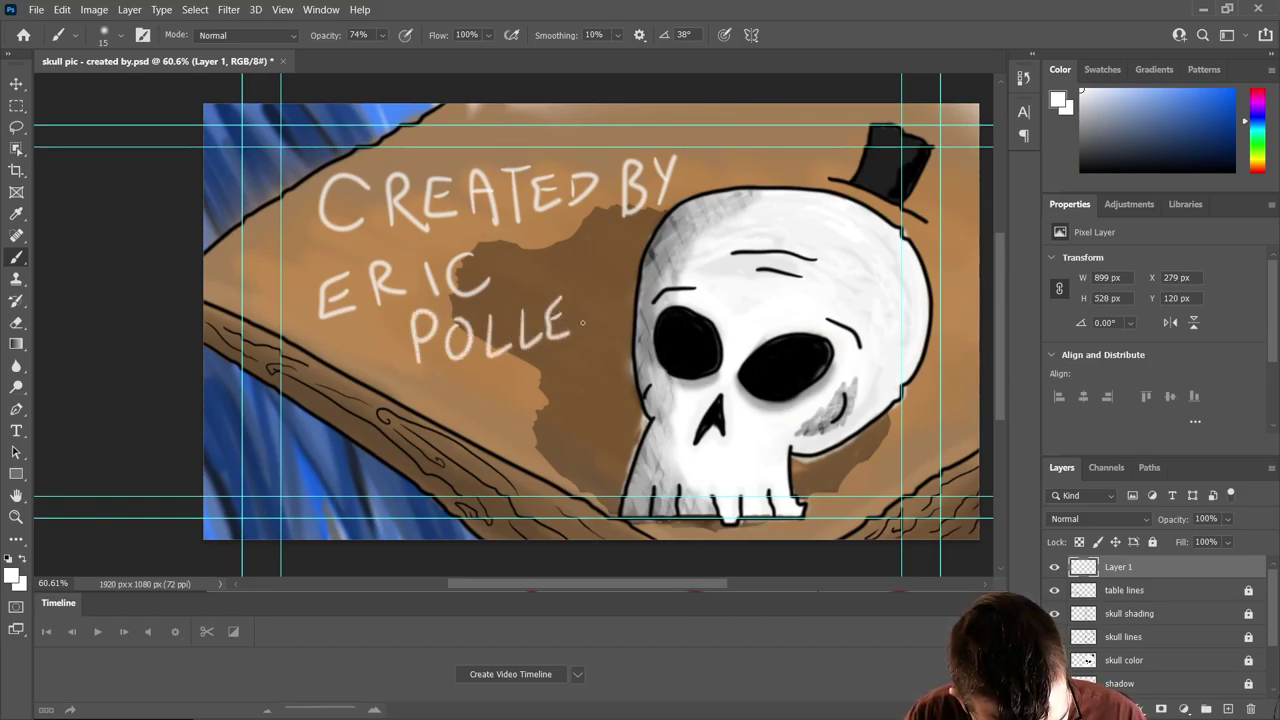
mouse_move(596, 272)
mouse_down()
mouse_move(586, 332)
mouse_move(590, 304)
mouse_move(568, 284)
mouse_up()
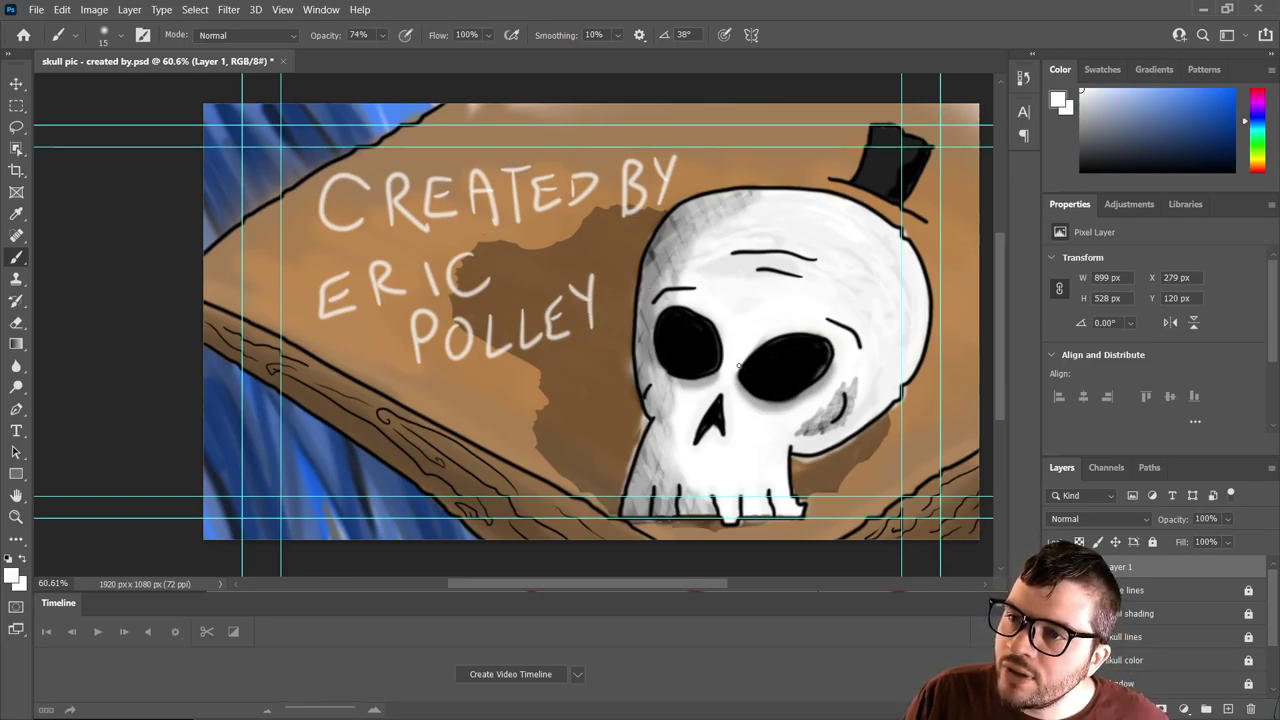
- Save the lettered document and start a Quick Export as PNG
click(31, 12)
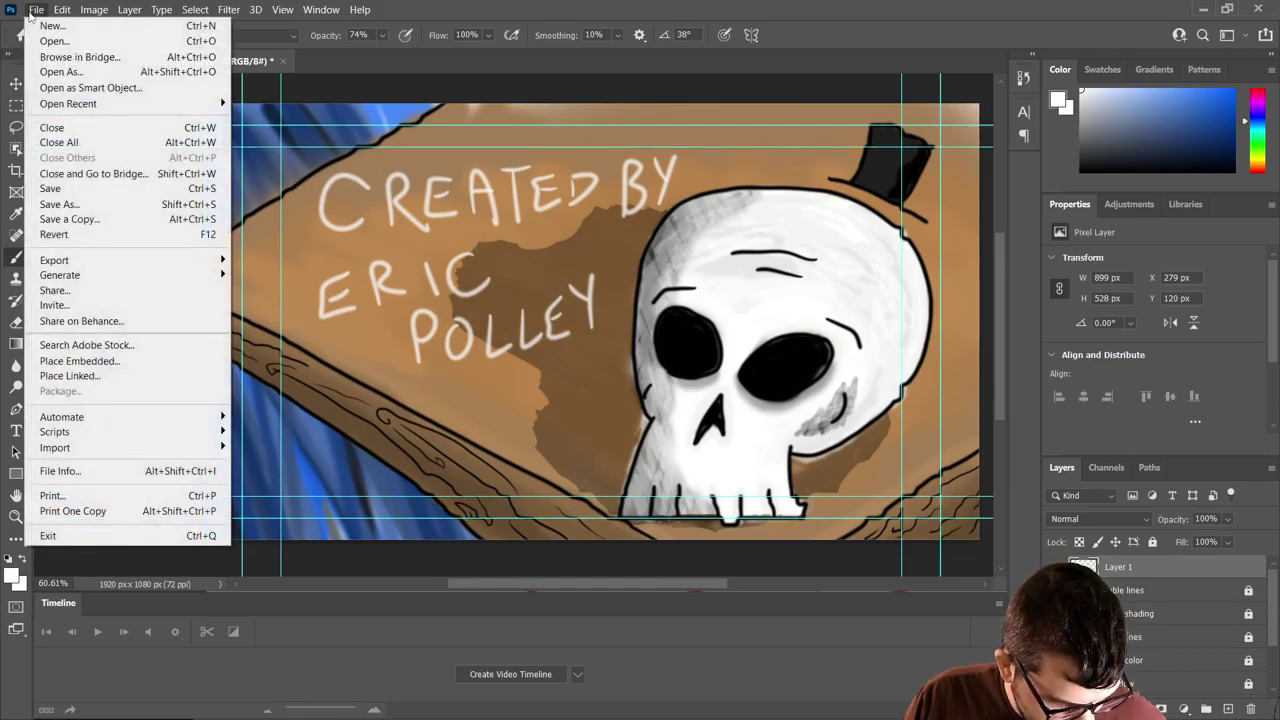
click(50, 188)
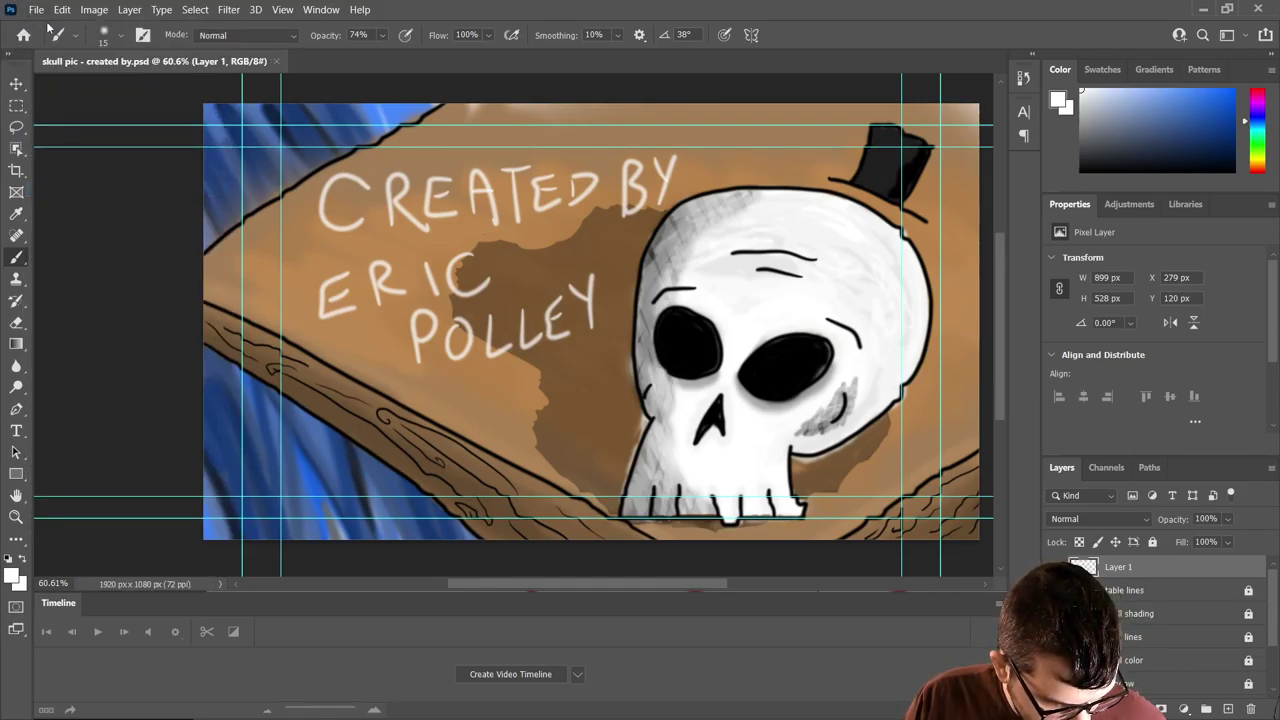
click(36, 10)
mouse_move(58, 262)
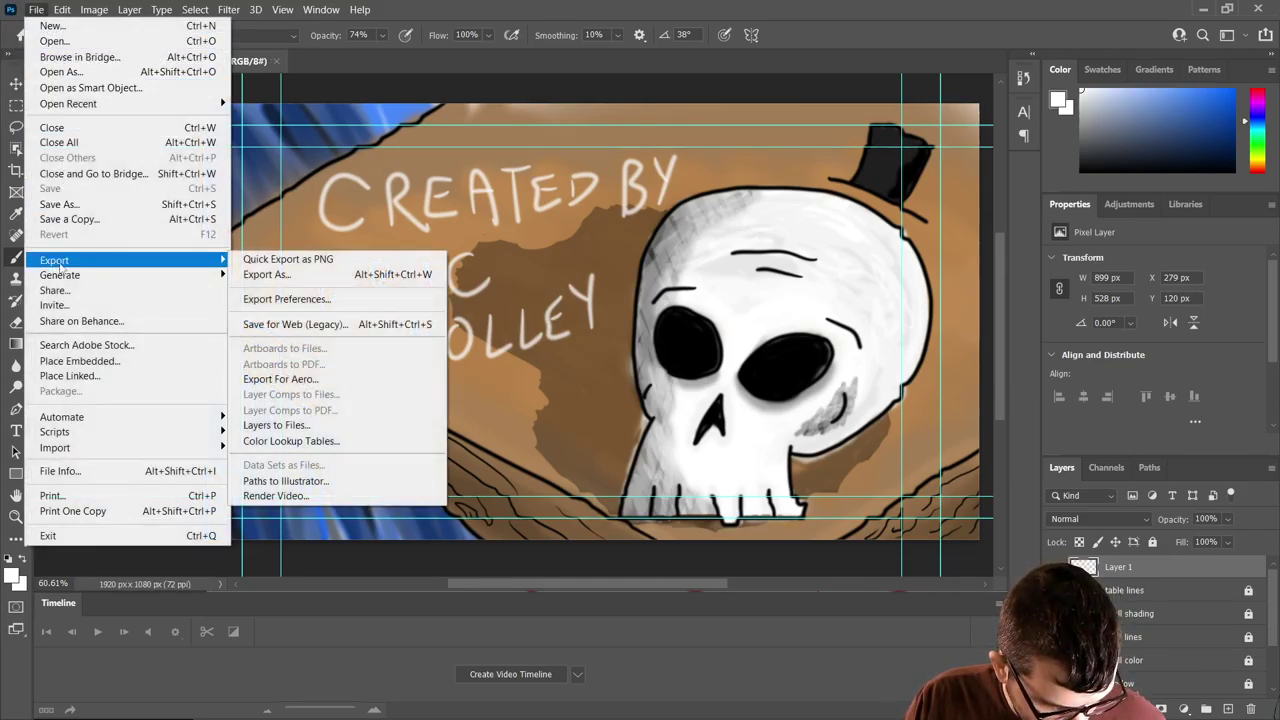
click(299, 260)
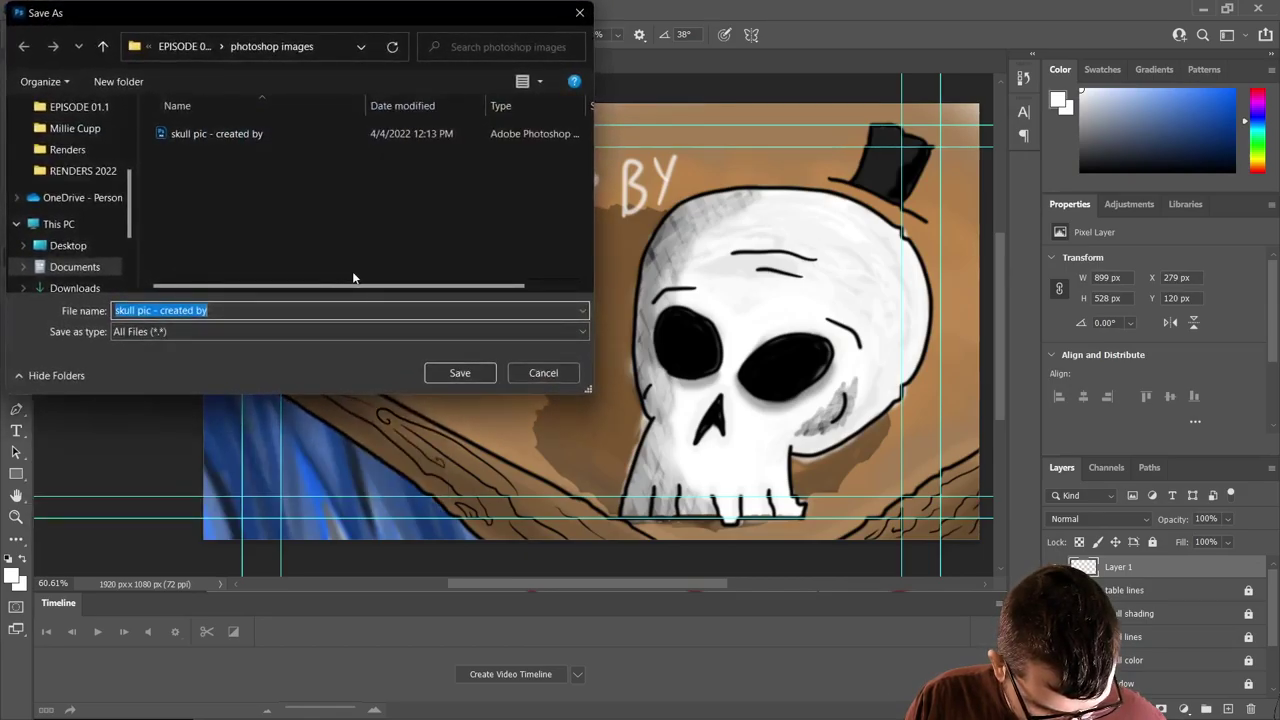
- Save the PNG 'skull pic - created by' into BONEHEAD > EPISODE 01.1
click(182, 50)
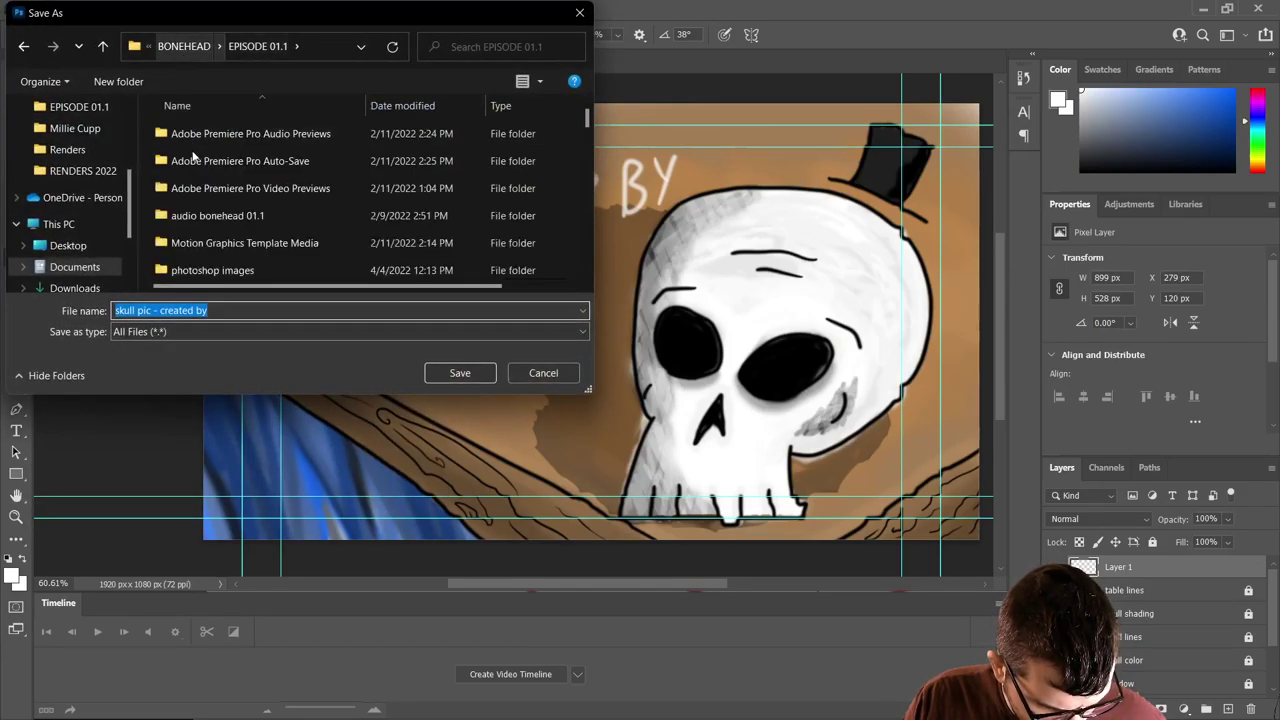
click(185, 44)
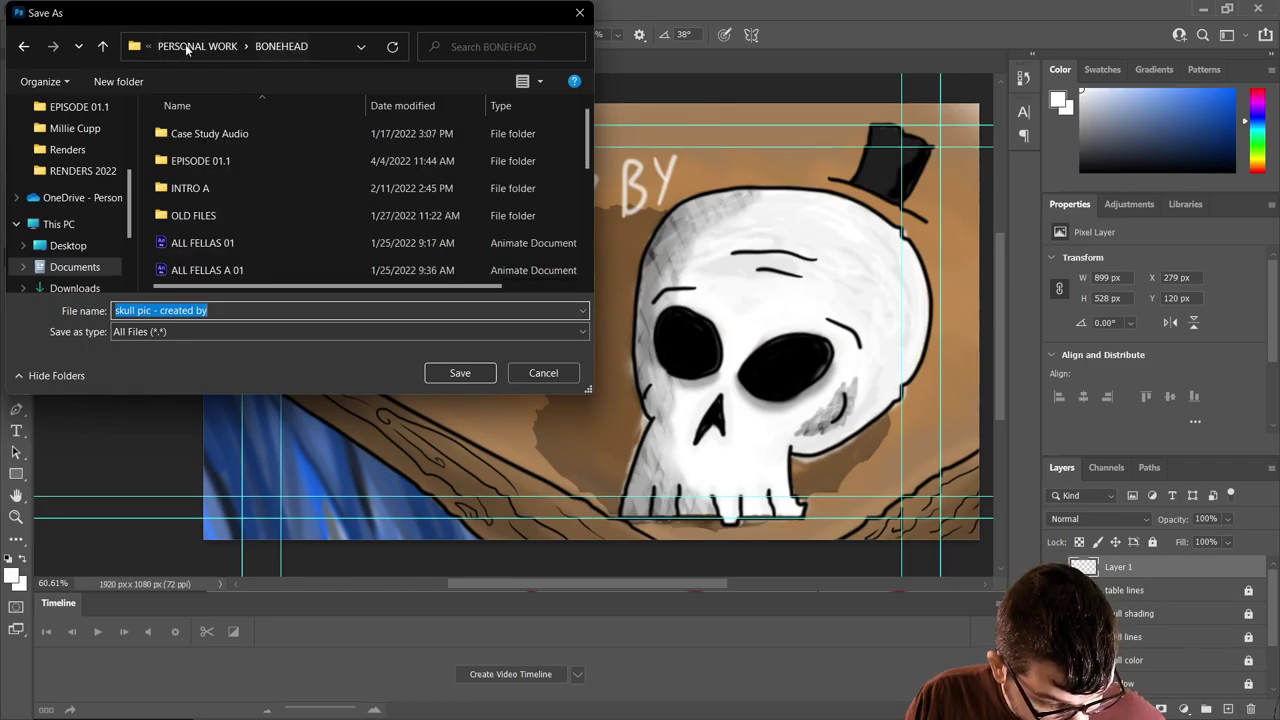
double_click(202, 163)
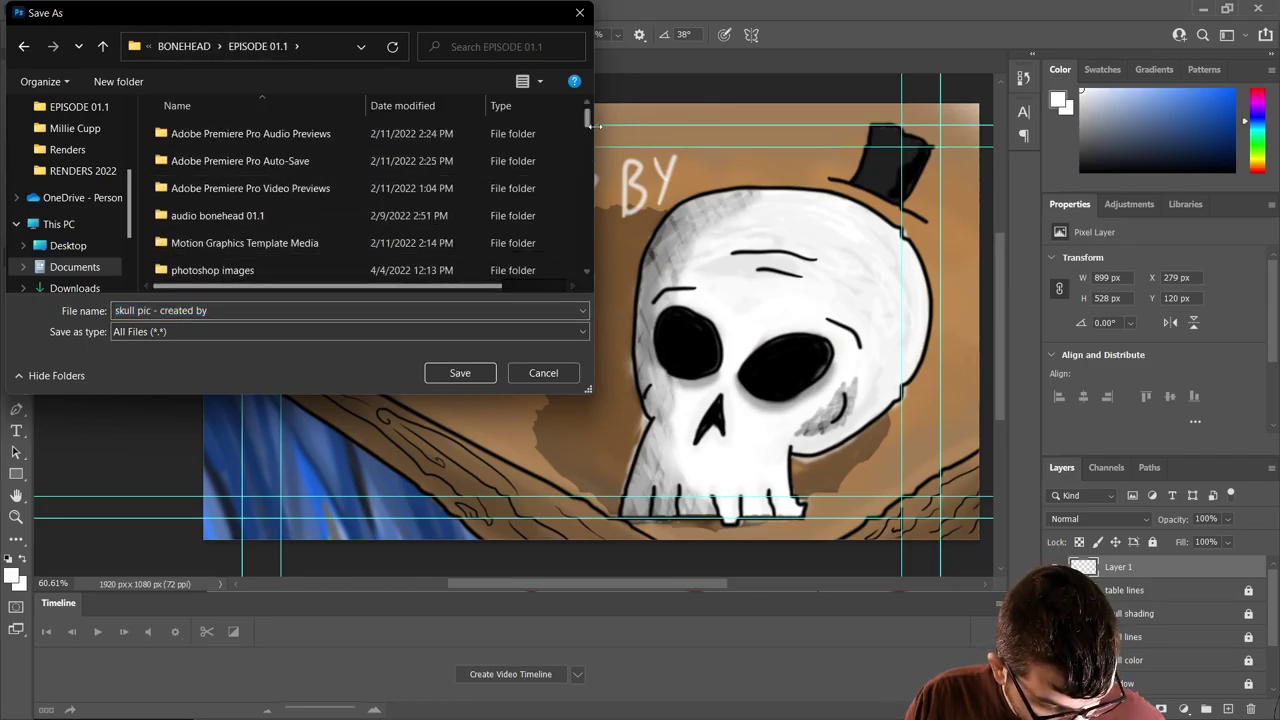
drag(588, 125, 588, 258)
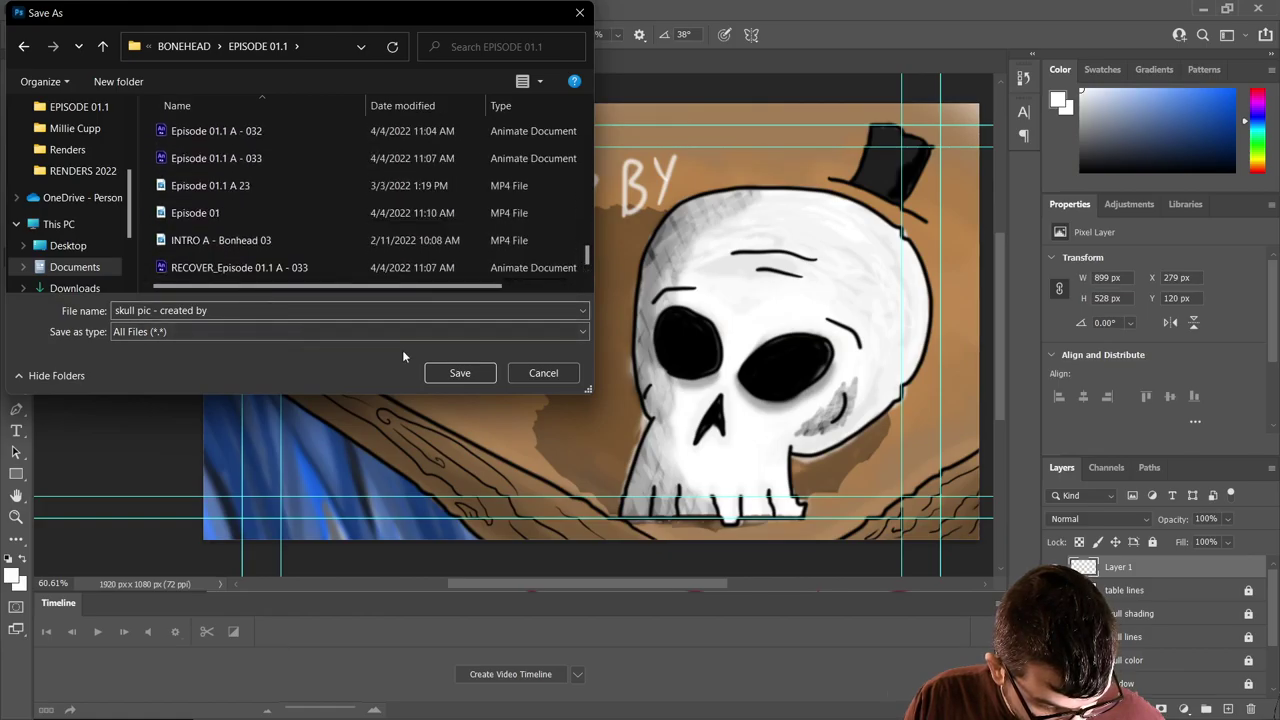
click(460, 372)
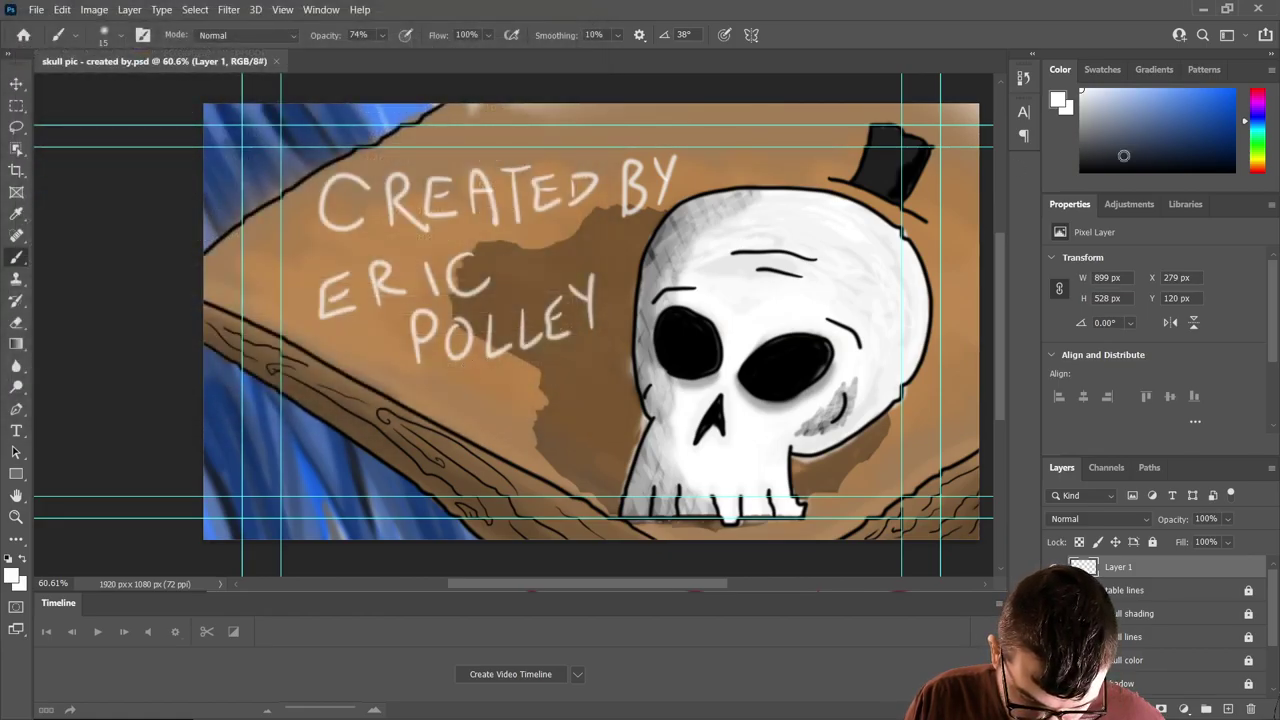